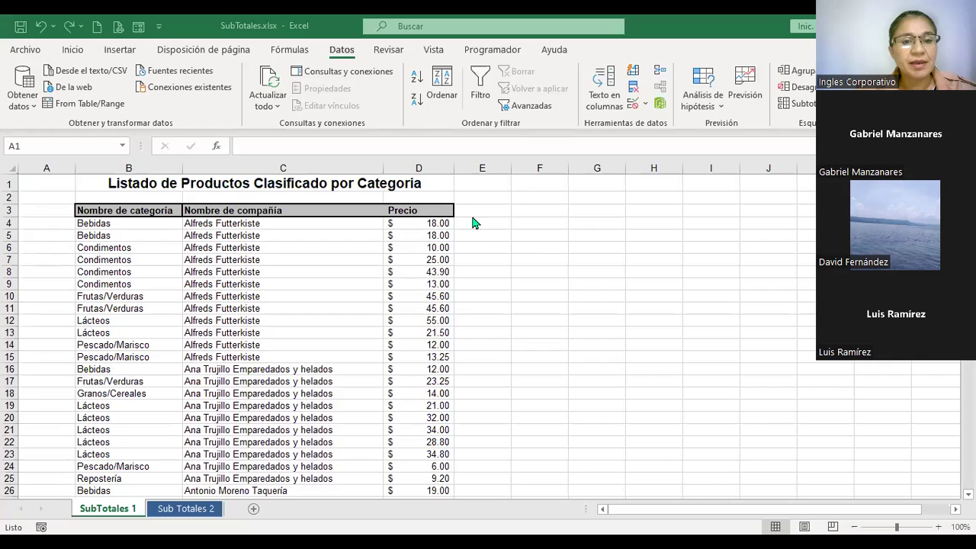
pyautogui.click(533, 182)
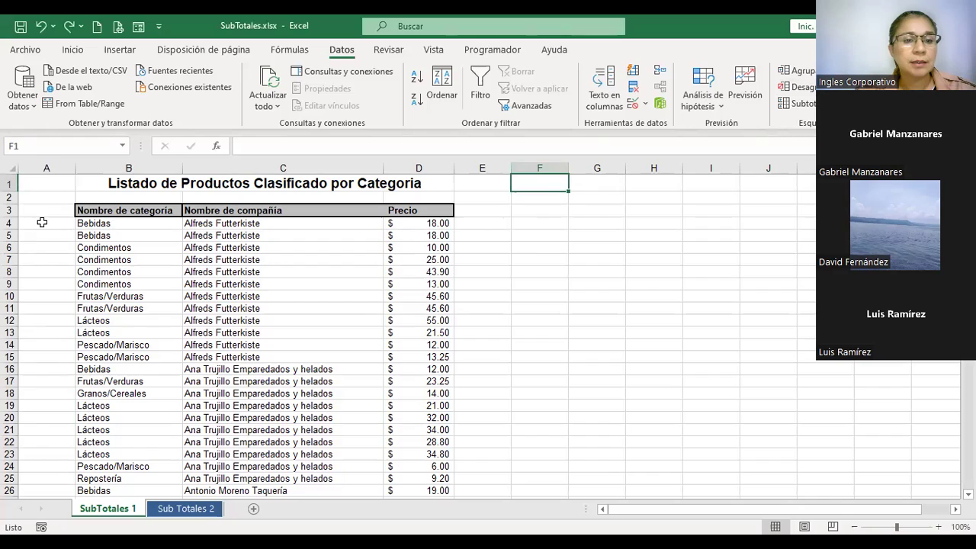
pyautogui.click(49, 183)
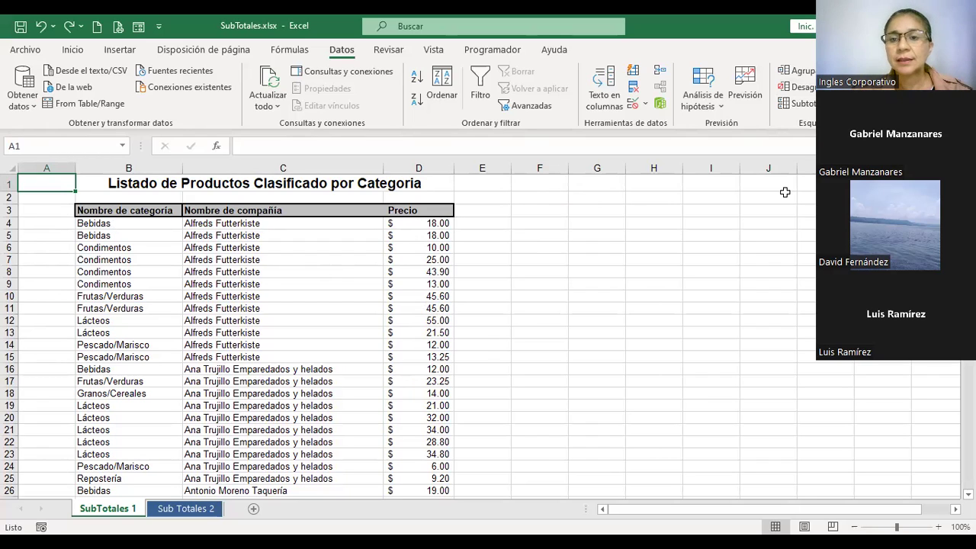
pyautogui.click(505, 222)
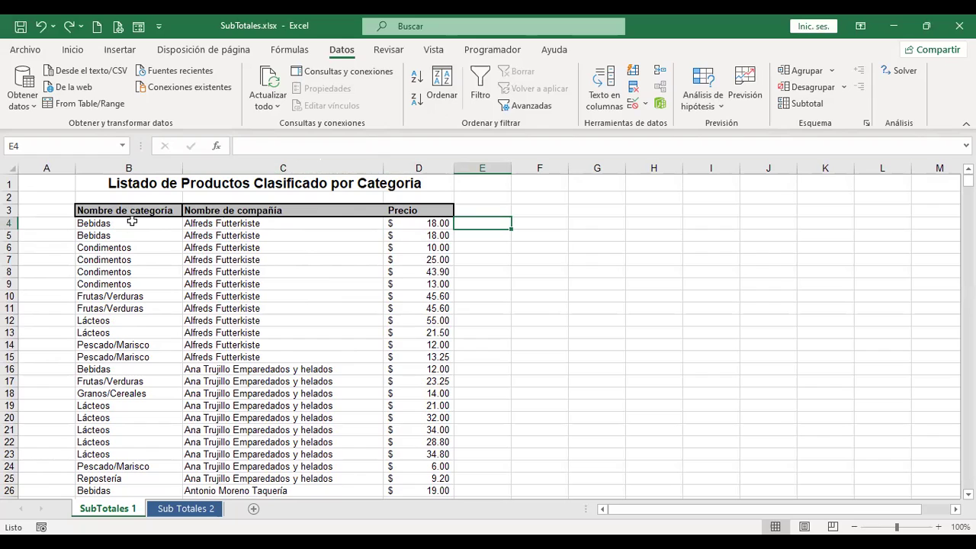
pyautogui.moveTo(283, 223); pyautogui.dragTo(285, 344)
pyautogui.click(304, 244)
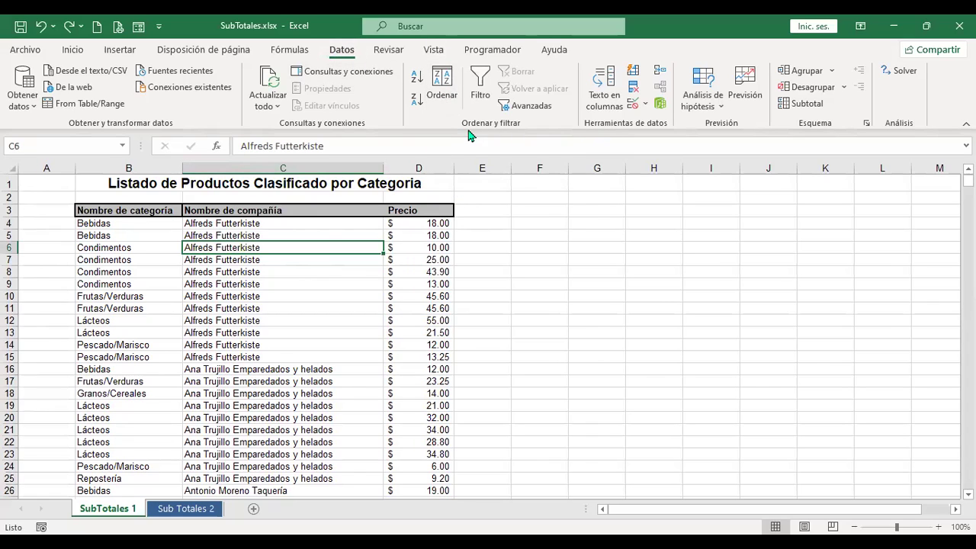
pyautogui.click(444, 84)
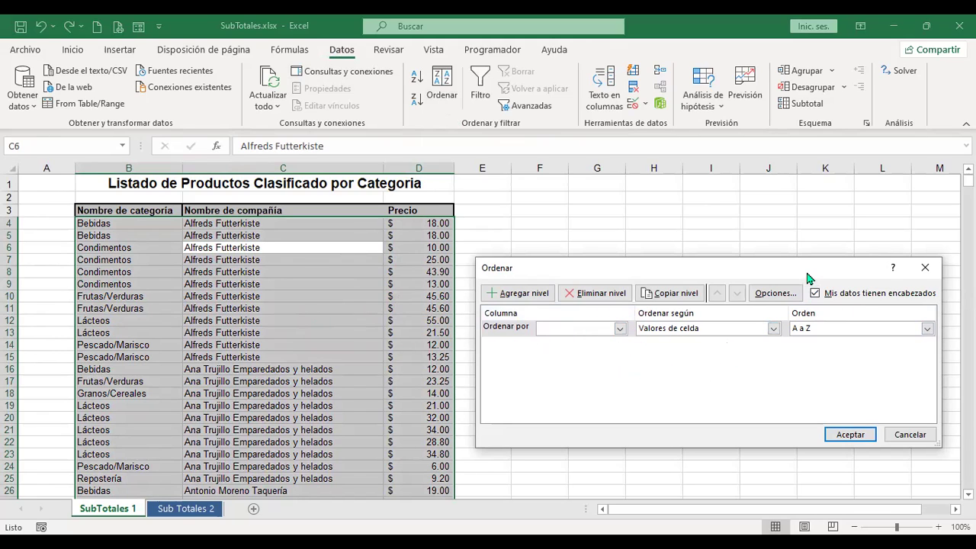
pyautogui.moveTo(788, 231); pyautogui.dragTo(787, 231)
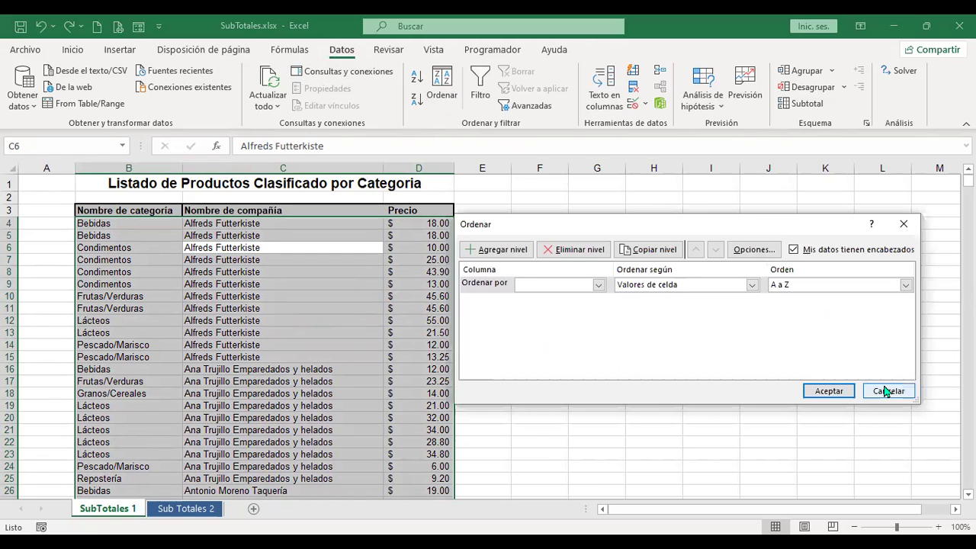
pyautogui.click(888, 390)
# Examine how the product rows are ordered in the Nombre de categoría and Nombre de compañía columns
pyautogui.click(307, 308)
pyautogui.scroll(-3, 338, 318)
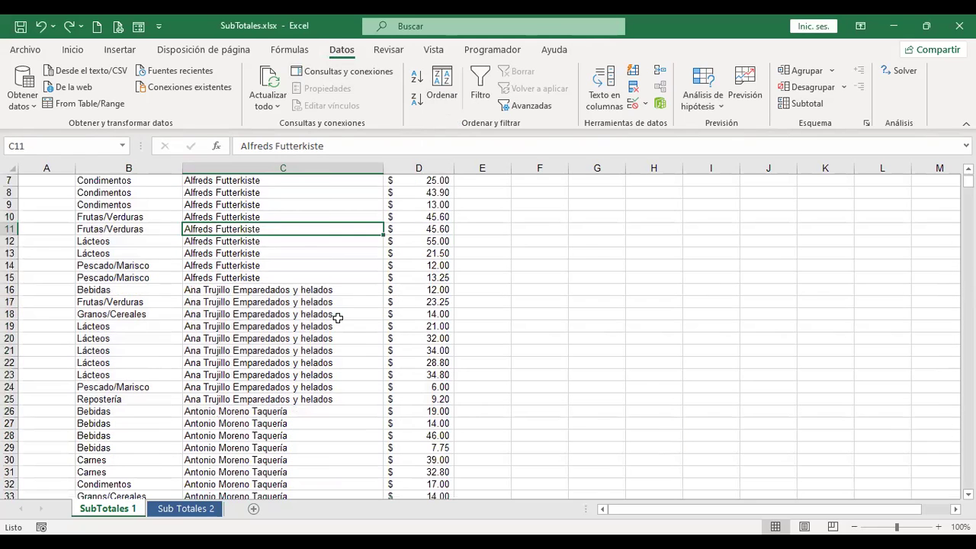
pyautogui.scroll(3, 337, 317)
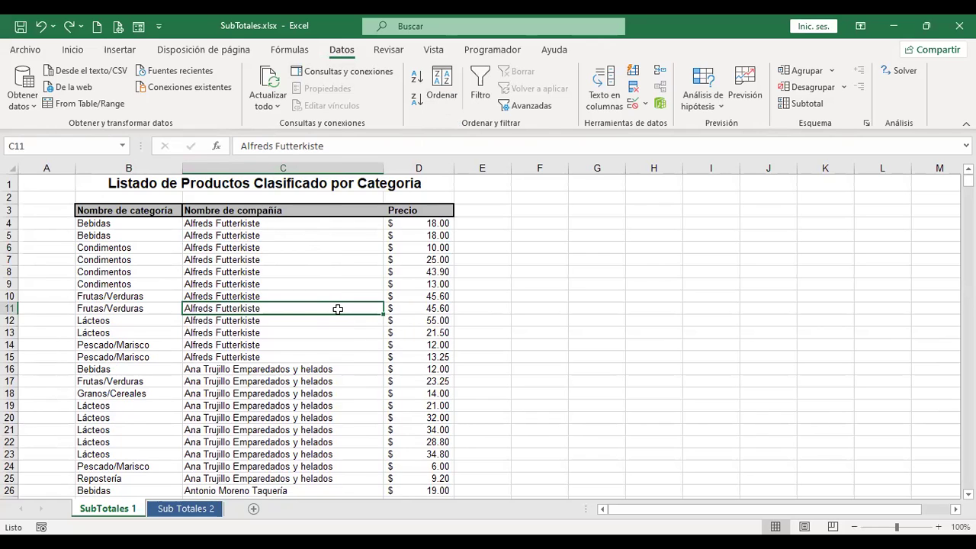
pyautogui.scroll(-9, 337, 308)
pyautogui.scroll(9, 336, 309)
pyautogui.click(50, 221)
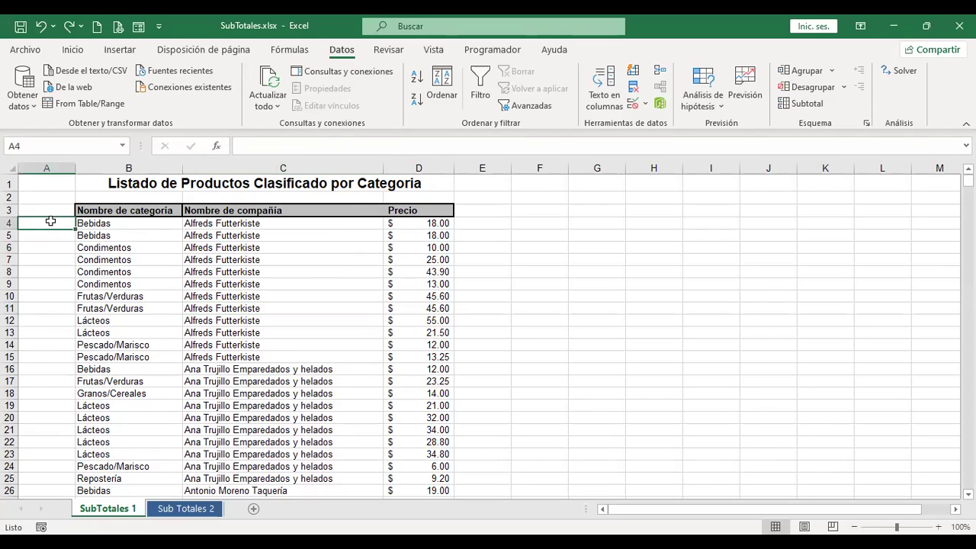
pyautogui.click(151, 224)
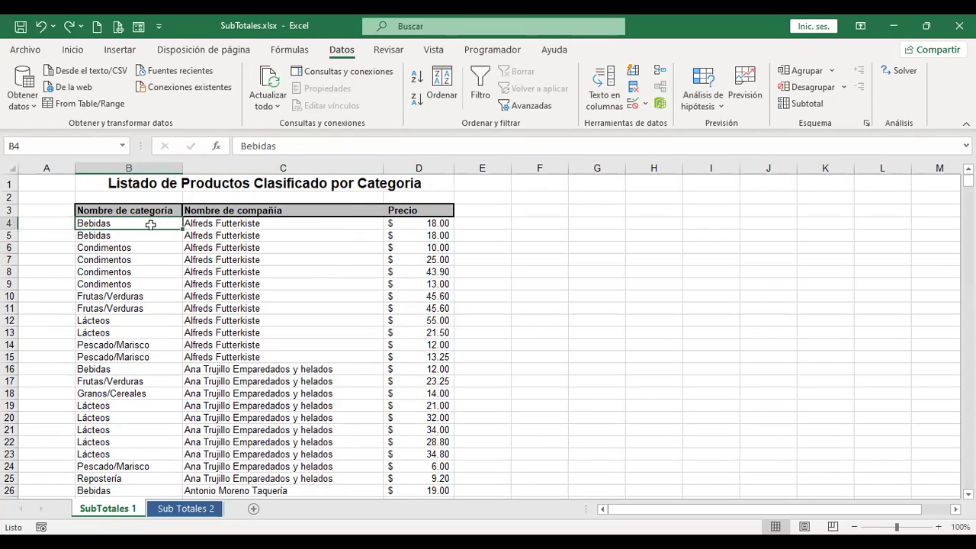
pyautogui.click(152, 166)
pyautogui.click(48, 246)
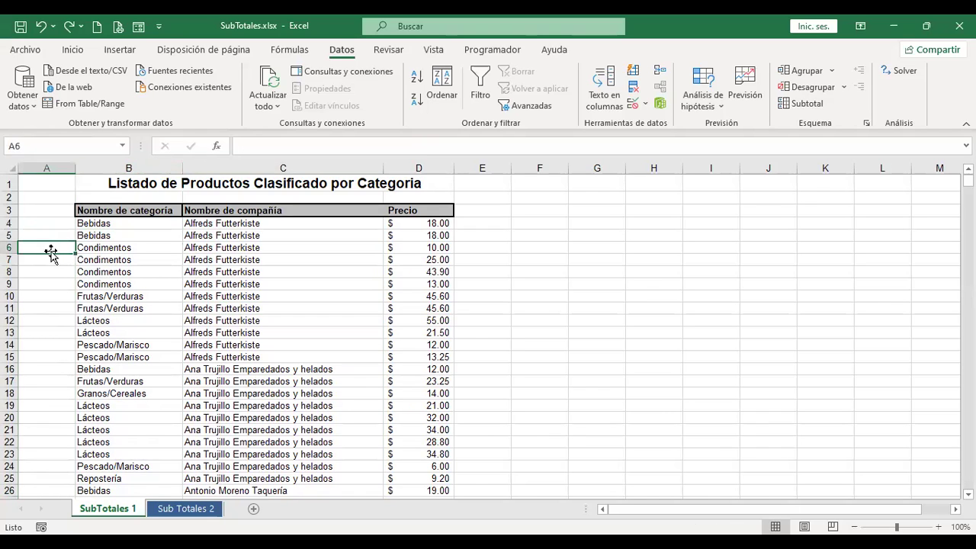
pyautogui.click(122, 236)
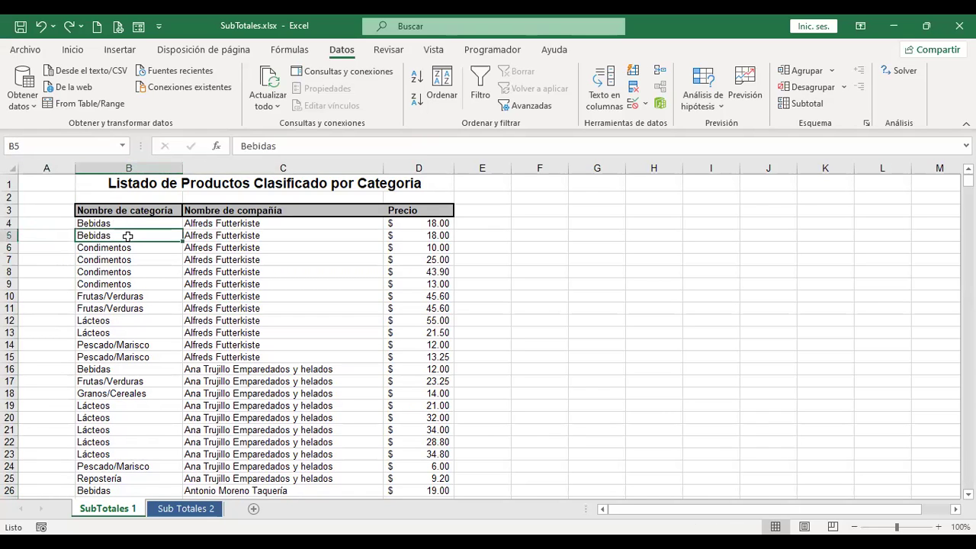
pyautogui.click(306, 167)
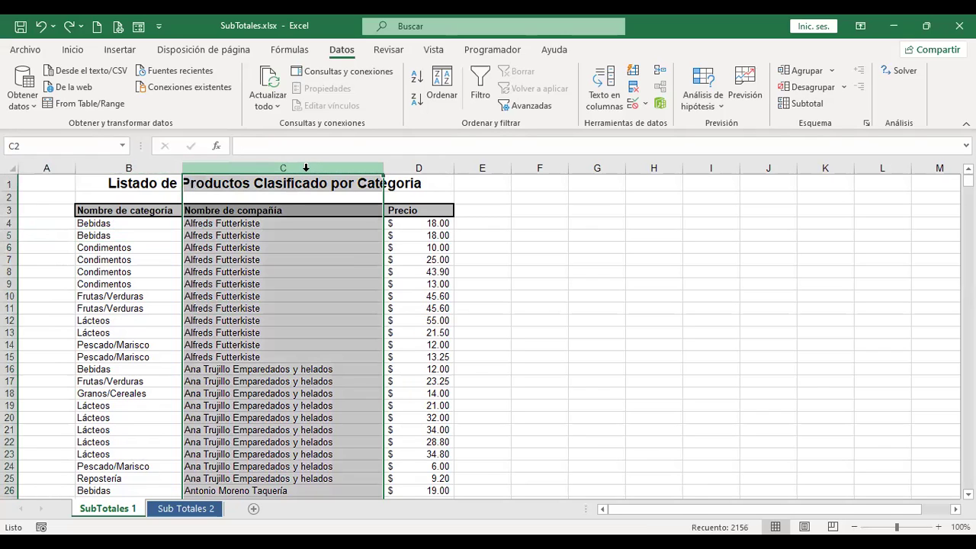
pyautogui.click(280, 248)
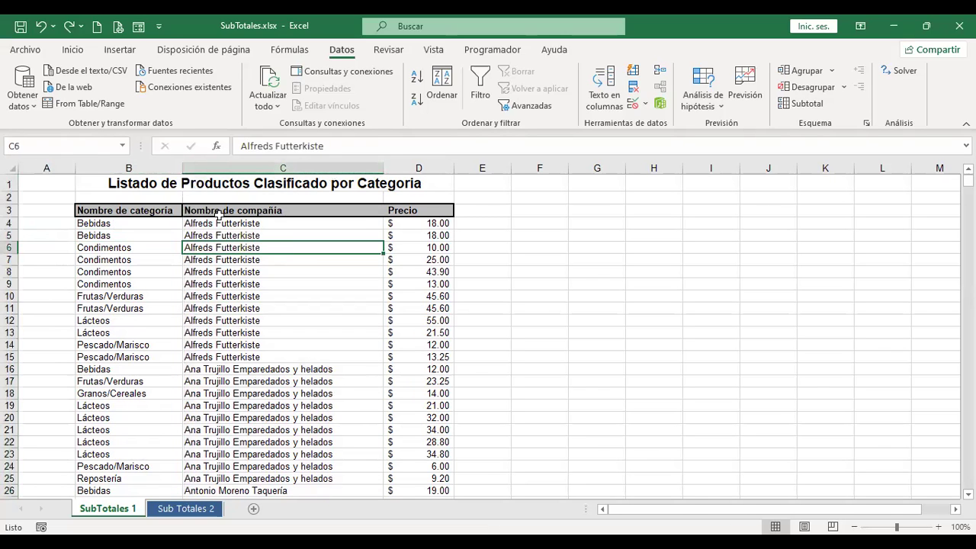
pyautogui.click(143, 164)
pyautogui.click(153, 248)
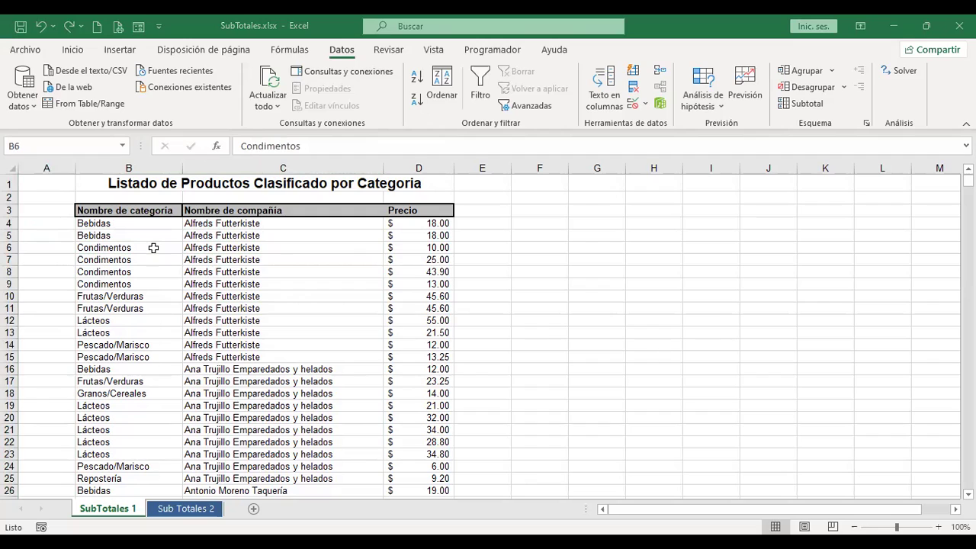
# Add subtotals to the product list that sum Precio at each change in Nombre de compañía, without page breaks between groups
pyautogui.click(169, 250)
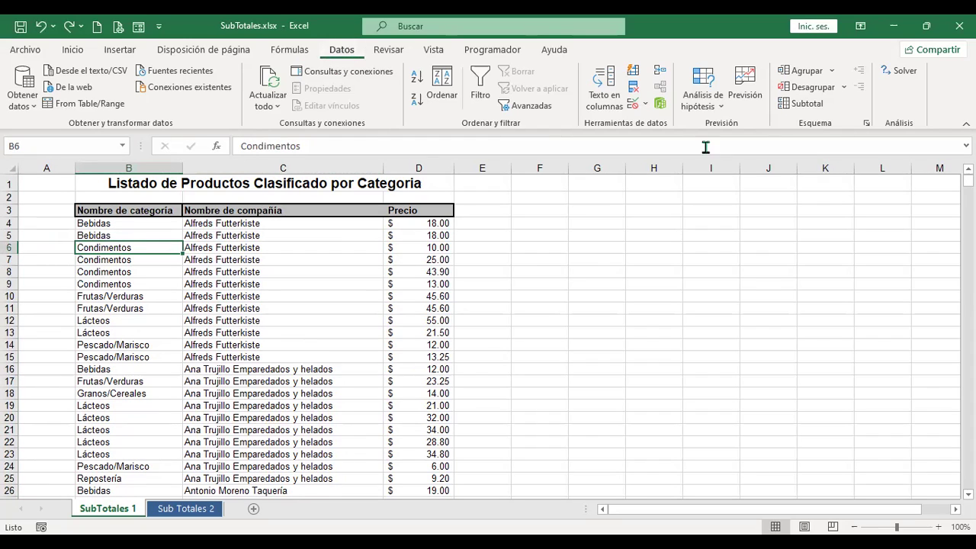
pyautogui.click(807, 107)
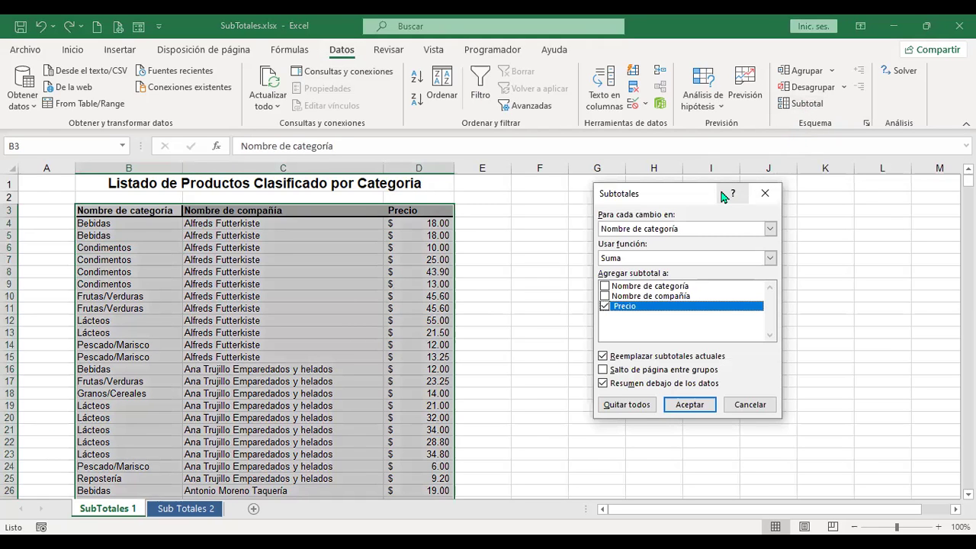
pyautogui.click(770, 229)
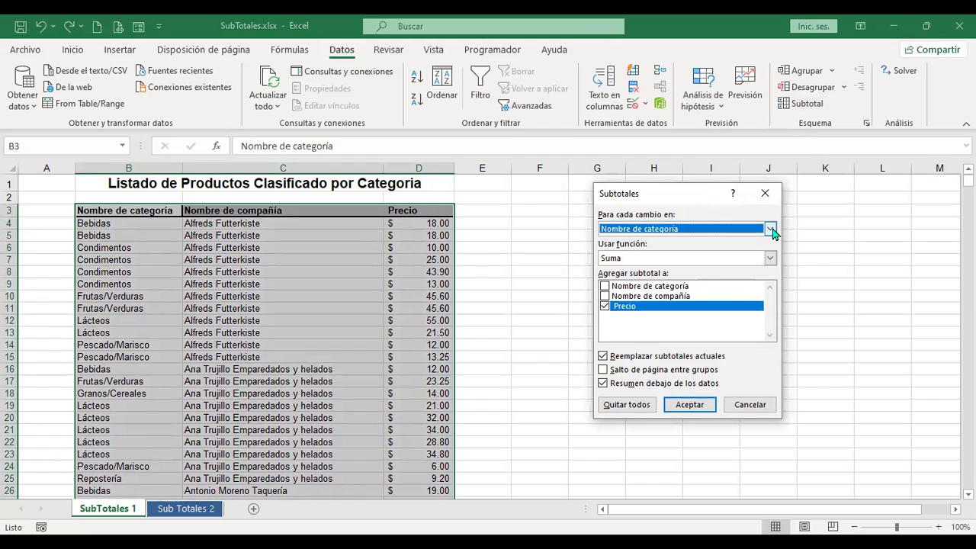
pyautogui.click(700, 203)
pyautogui.click(648, 230)
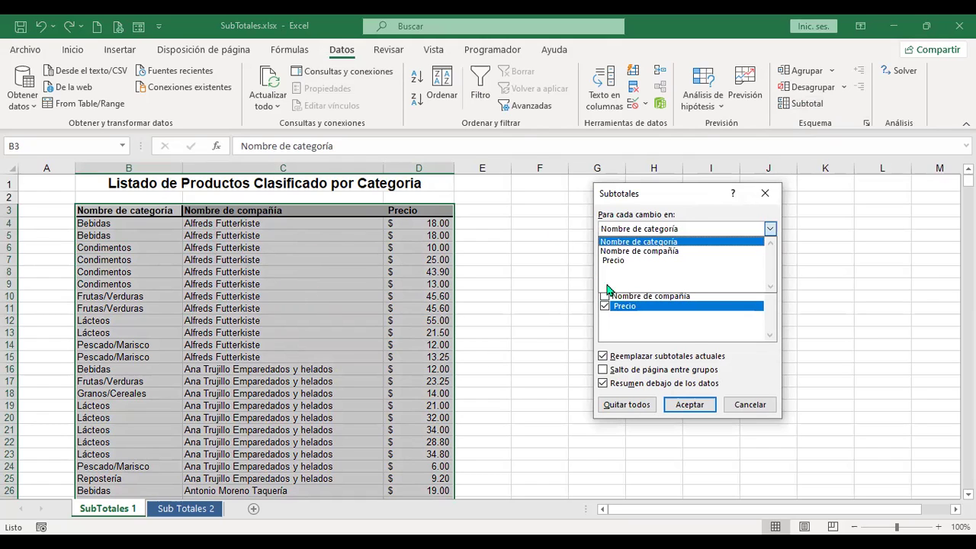
pyautogui.click(657, 251)
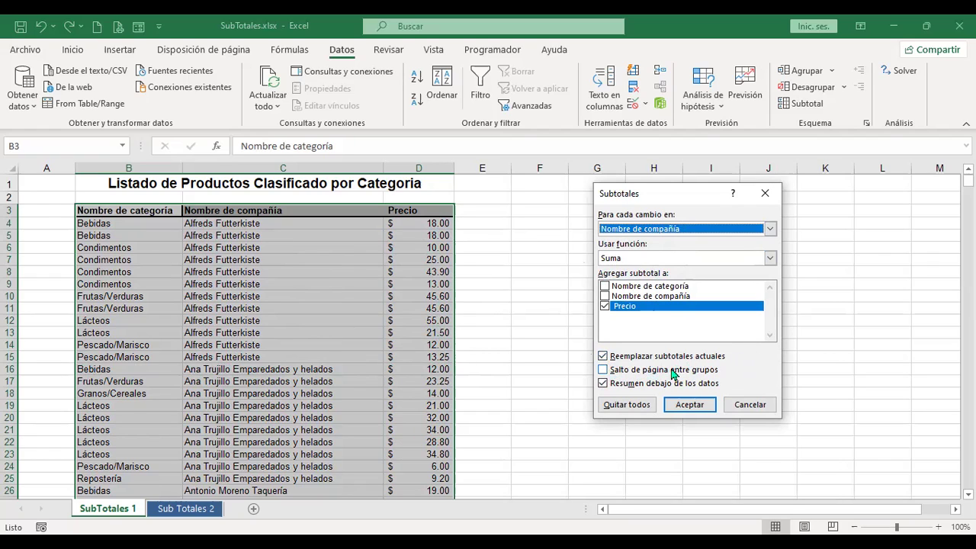
pyautogui.click(604, 371)
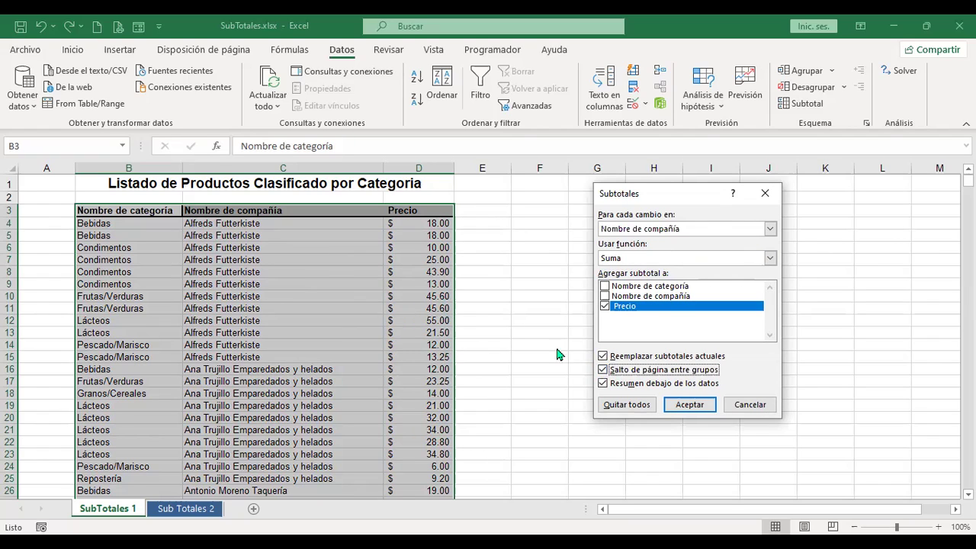
pyautogui.click(602, 371)
pyautogui.click(689, 405)
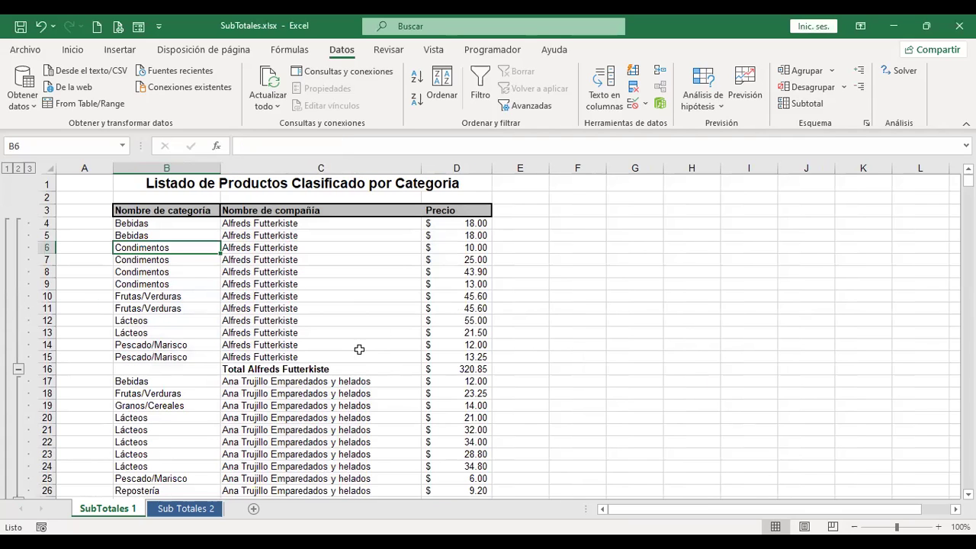
# Examine the company total rows in the subtotalled list and the SUBTOTALES formulas behind the first two totals
pyautogui.click(312, 369)
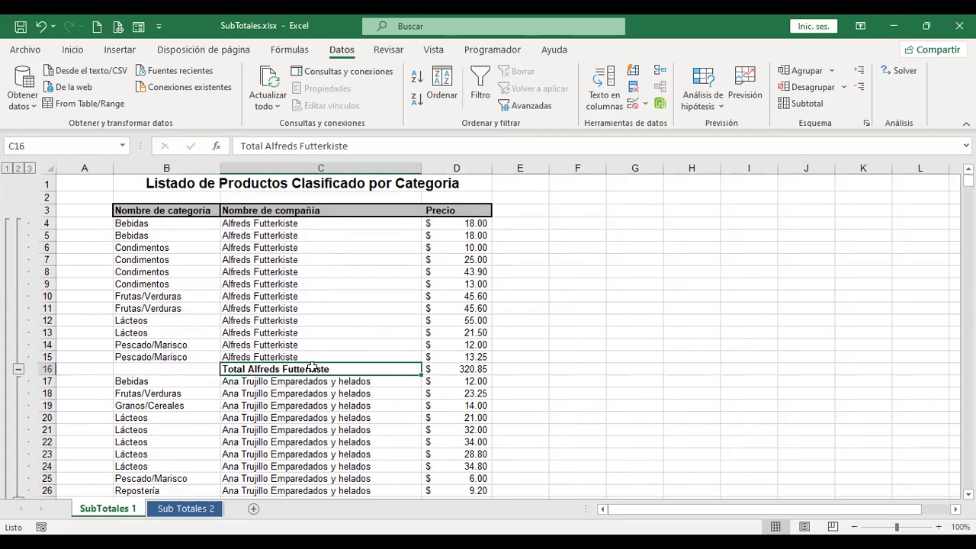
pyautogui.click(447, 369)
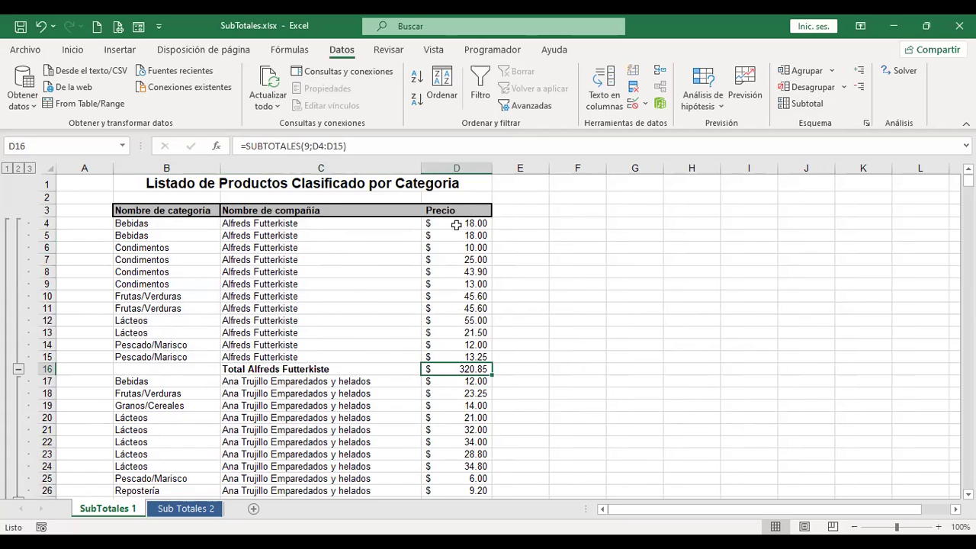
pyautogui.scroll(-1, 454, 326)
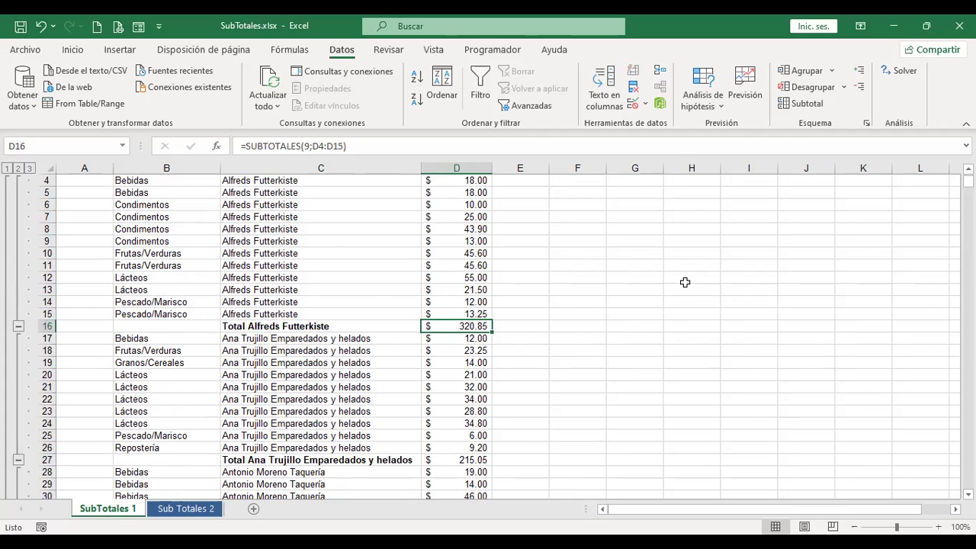
pyautogui.scroll(-2, 412, 320)
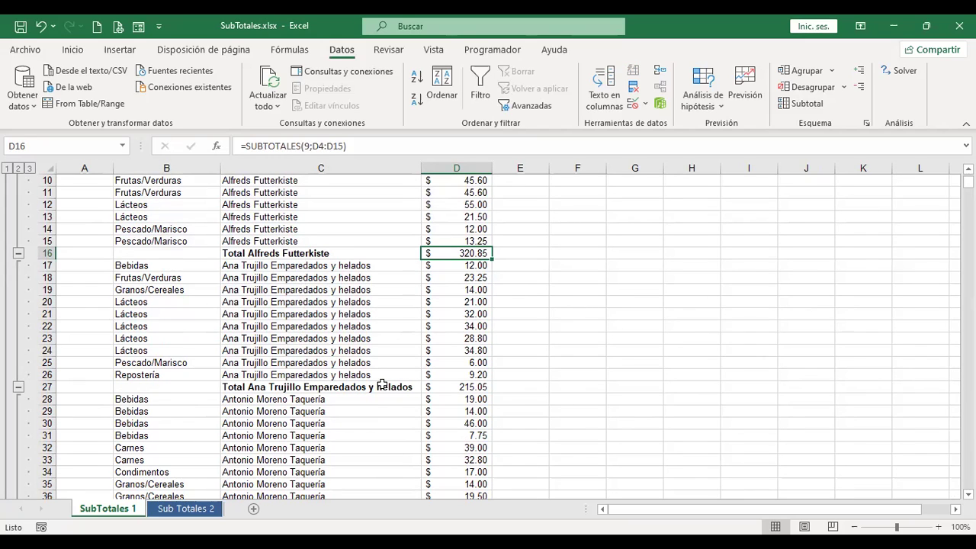
pyautogui.click(458, 388)
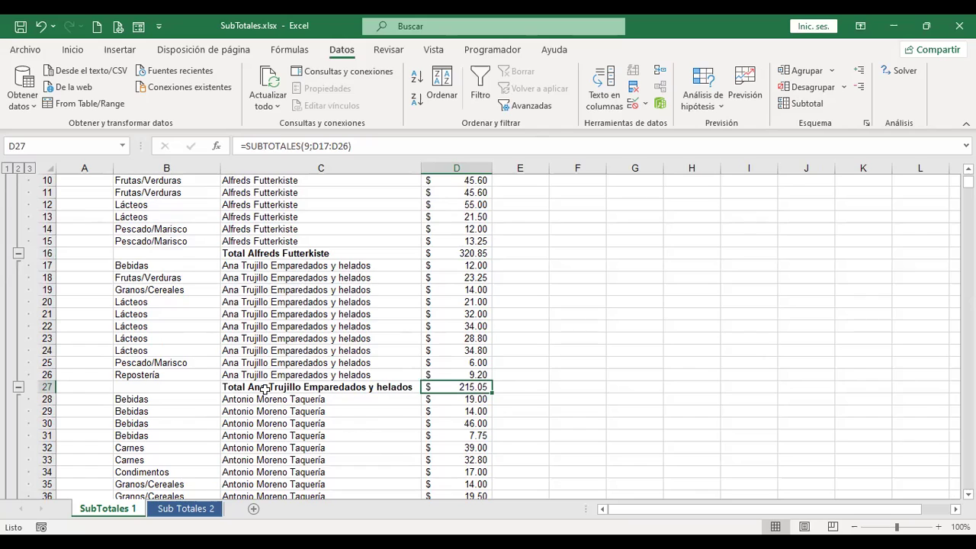
pyautogui.scroll(-1, 643, 382)
pyautogui.scroll(-2, 643, 382)
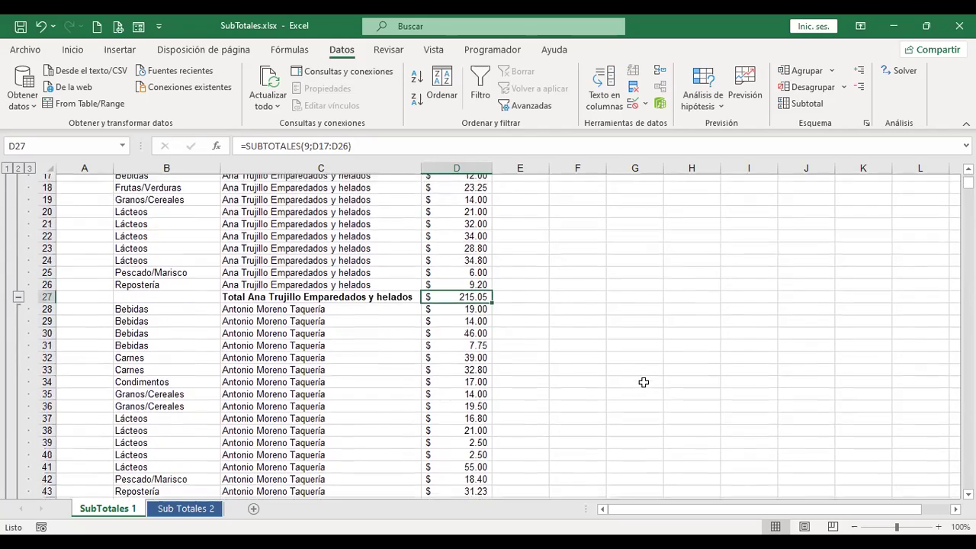
pyautogui.scroll(-3, 297, 326)
pyautogui.scroll(-7, 296, 326)
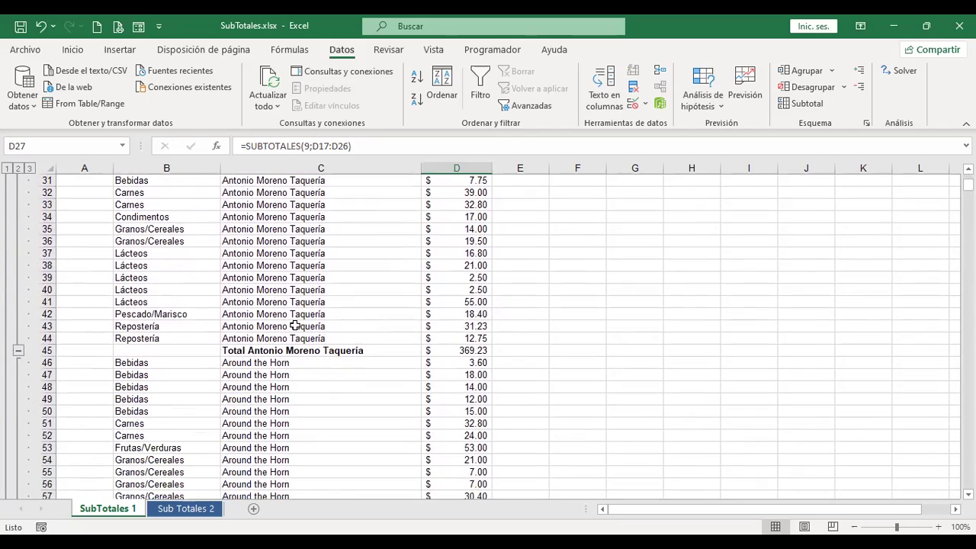
pyautogui.scroll(-8, 296, 327)
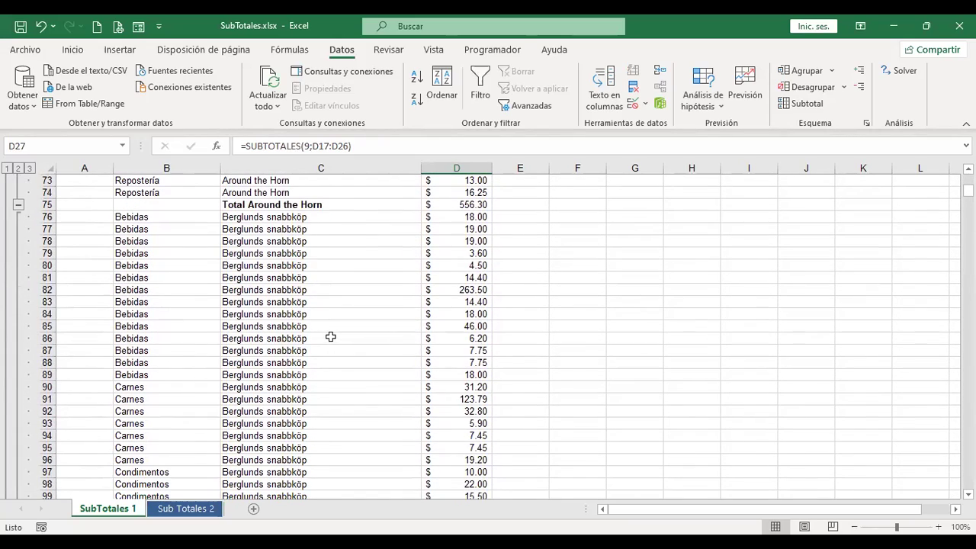
# Collapse the outline to the Total general row and inspect the formula of its price total
pyautogui.click(7, 168)
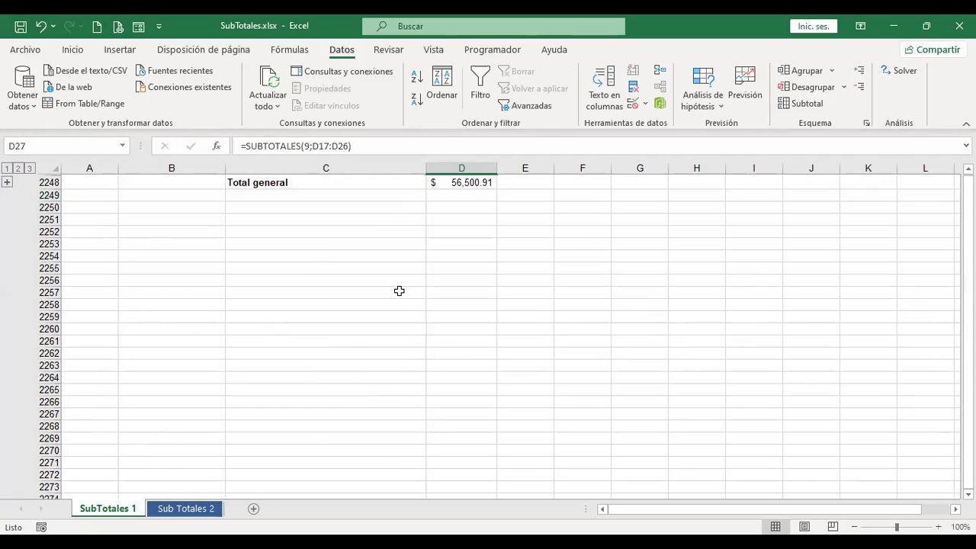
pyautogui.scroll(1, 399, 290)
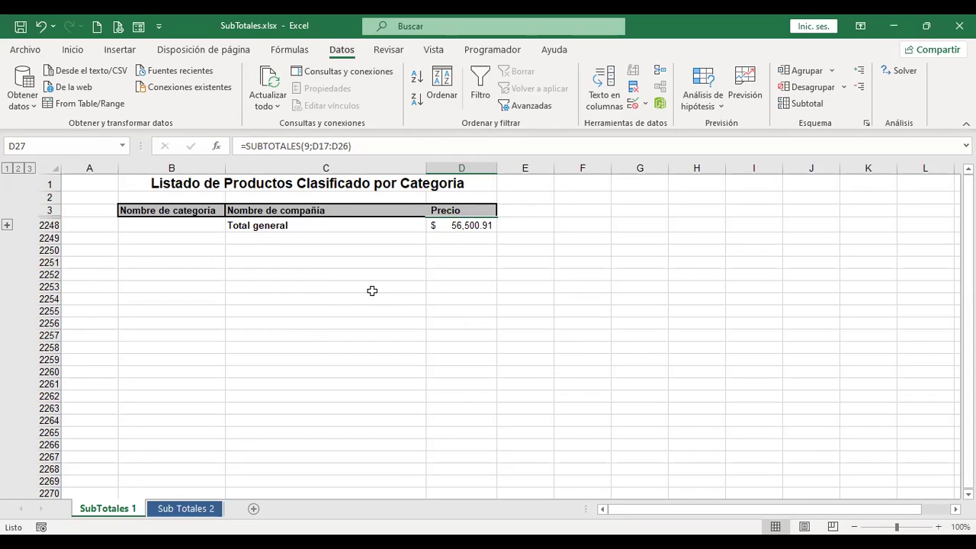
pyautogui.click(470, 224)
pyautogui.click(537, 224)
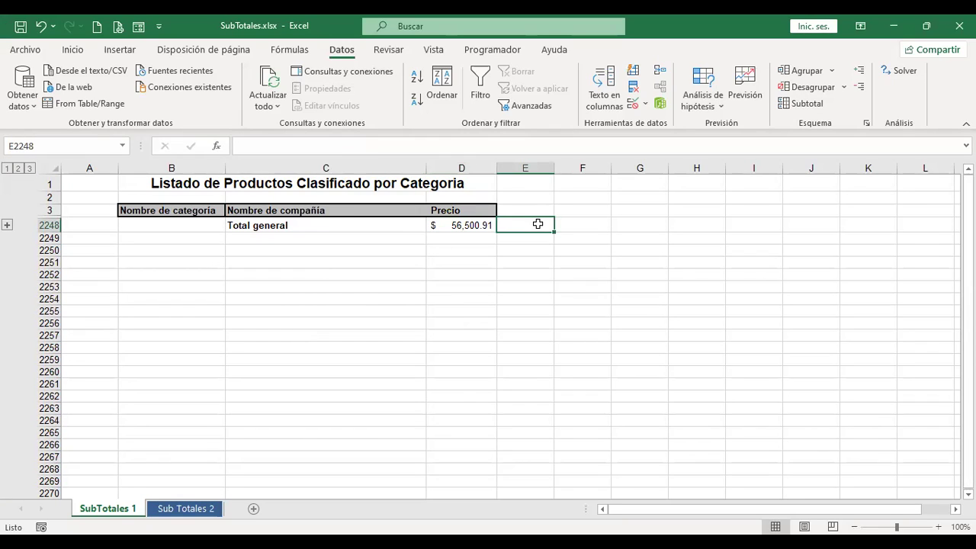
pyautogui.click(472, 222)
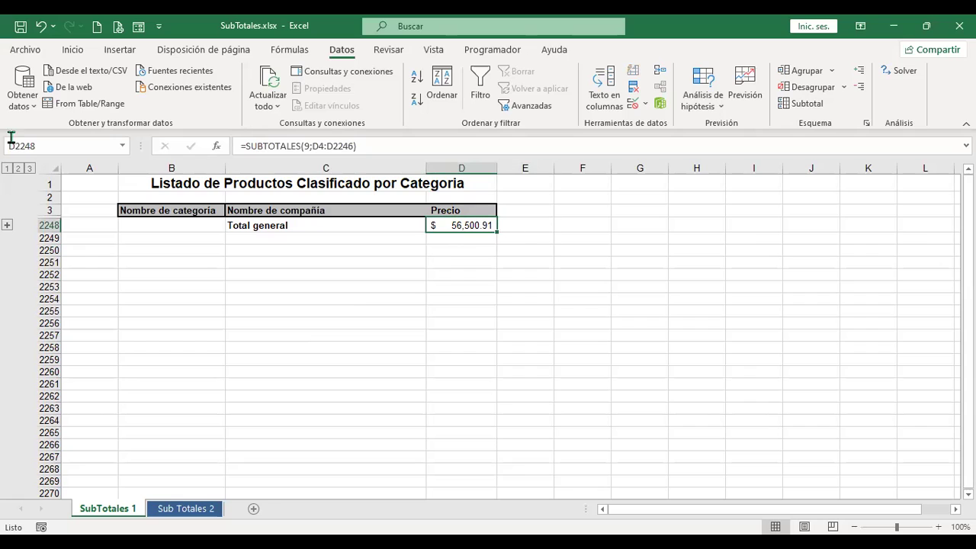
# Expand the outline to level 2 to list the total row of each company
pyautogui.click(18, 169)
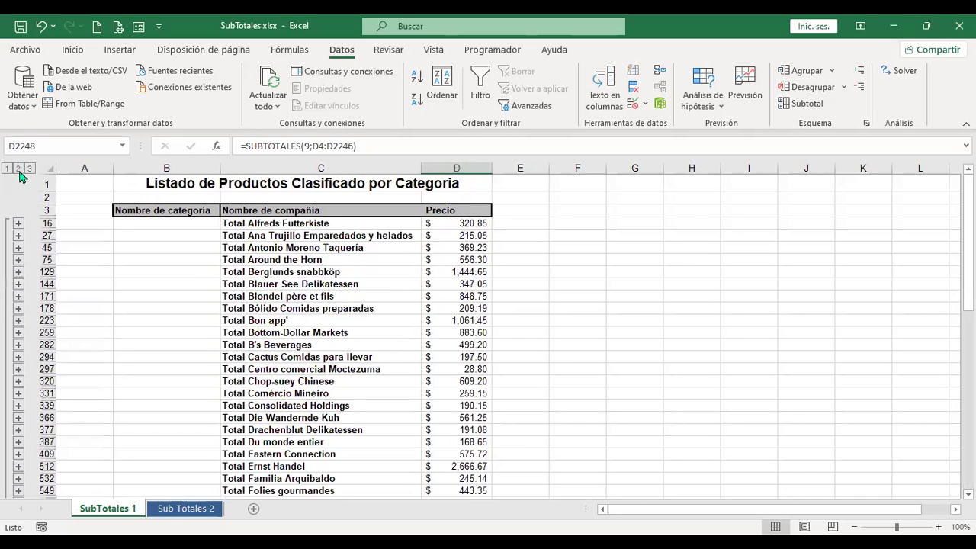
# Expand the outline to level 3 and look through the product rows and total rows of the first companies
pyautogui.click(527, 221)
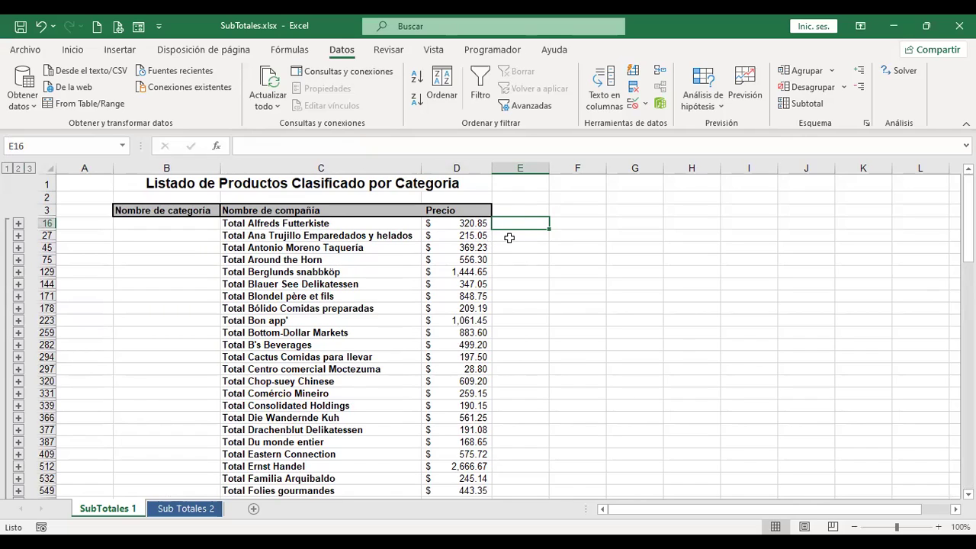
pyautogui.click(29, 169)
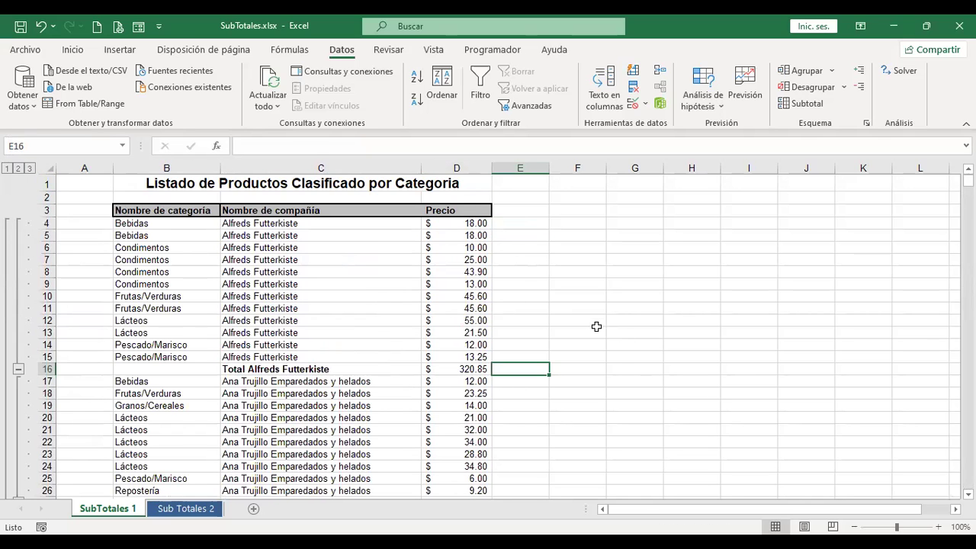
pyautogui.scroll(-8, 488, 335)
pyautogui.scroll(-20, 491, 345)
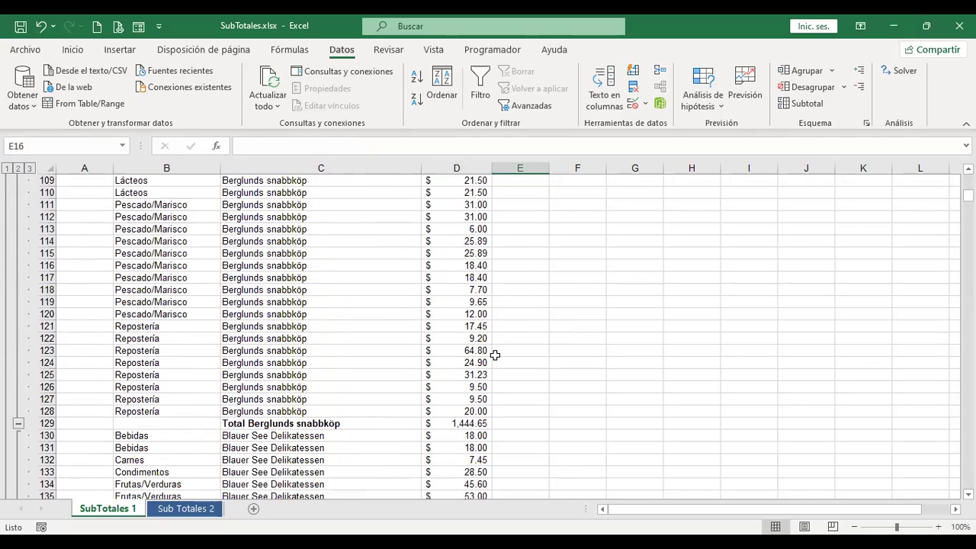
pyautogui.scroll(-6, 794, 293)
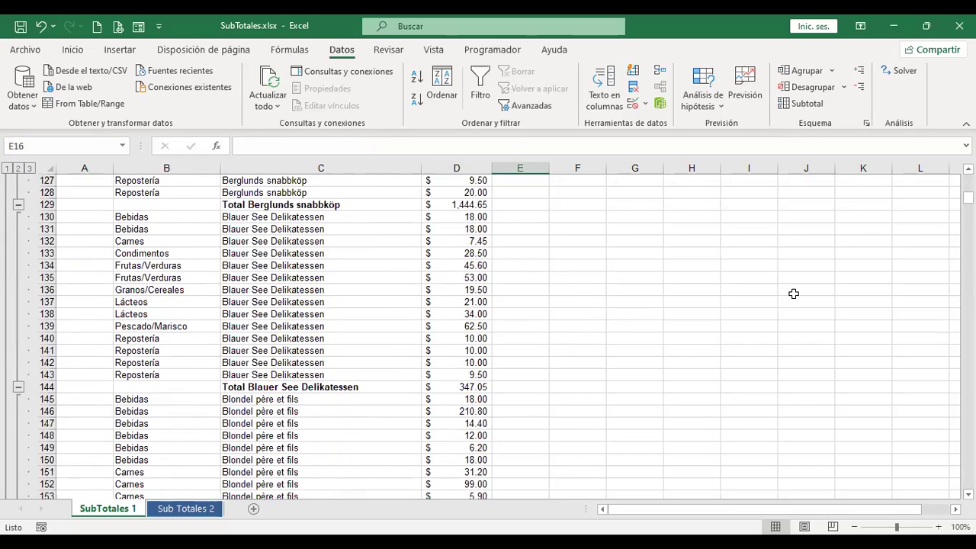
pyautogui.scroll(-15, 395, 348)
pyautogui.scroll(20, 395, 347)
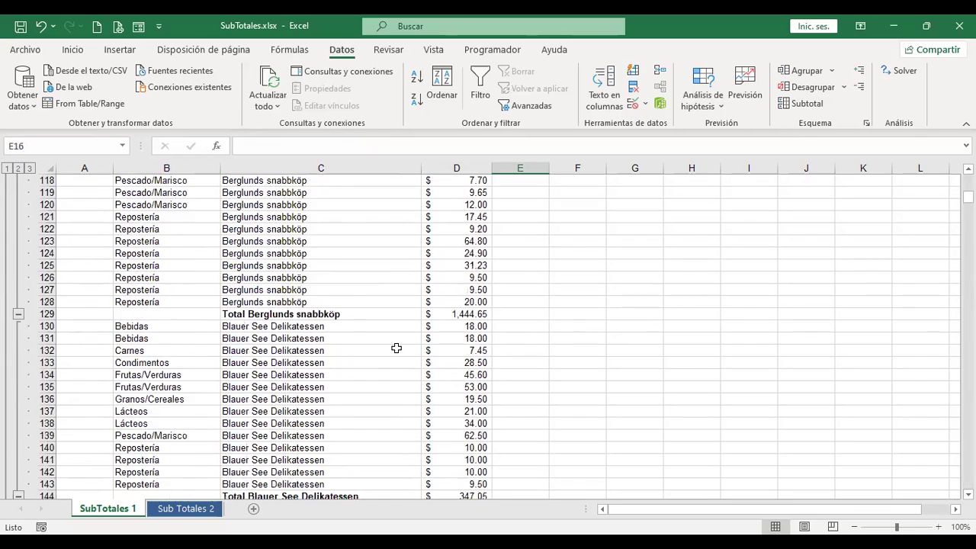
pyautogui.scroll(14, 396, 347)
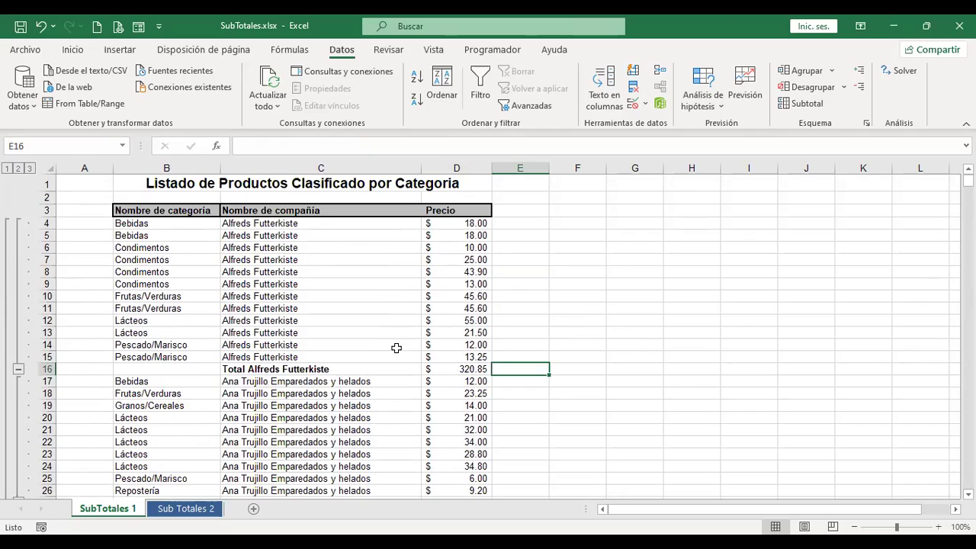
# Replace the current subtotals with a Recuento of Nombre de categoría at each change in Nombre de categoría, leaving Precio out
pyautogui.click(338, 249)
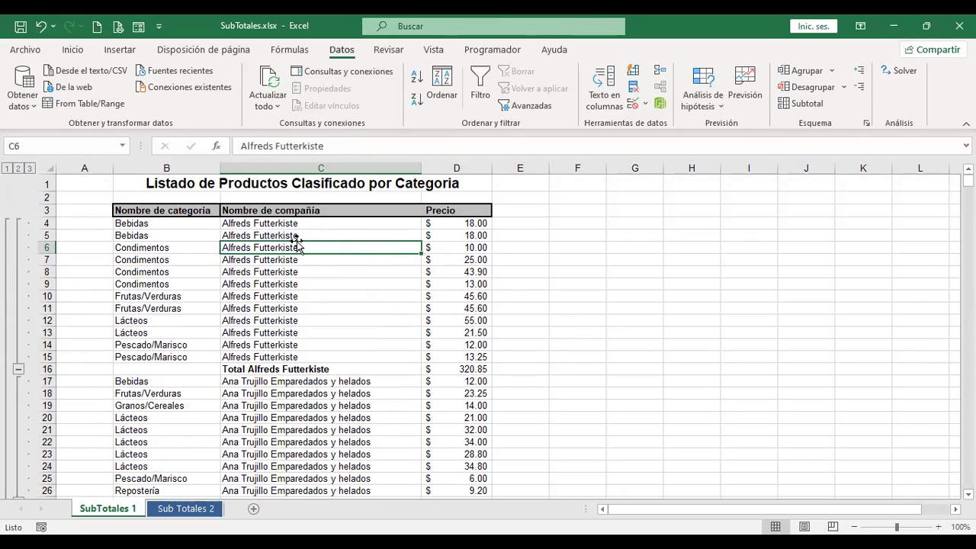
pyautogui.click(808, 105)
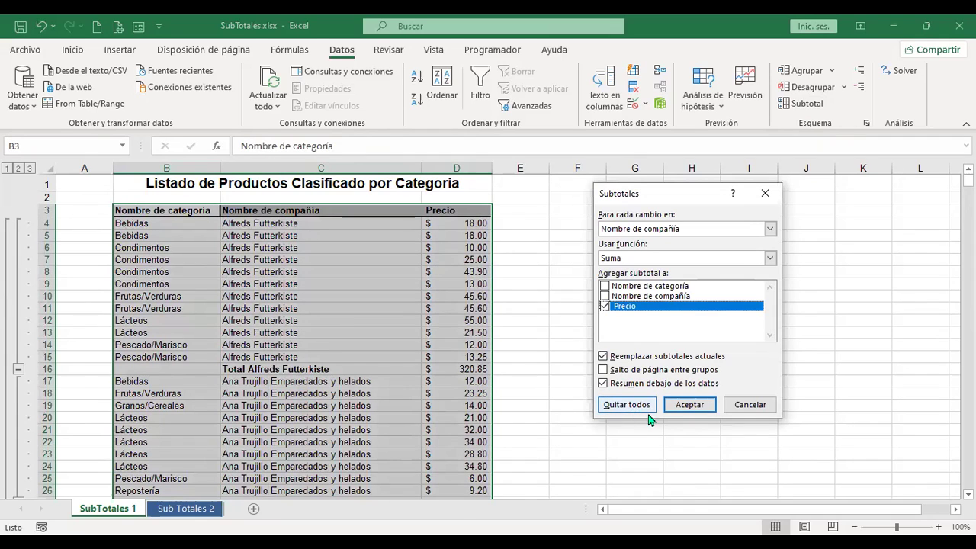
pyautogui.click(644, 231)
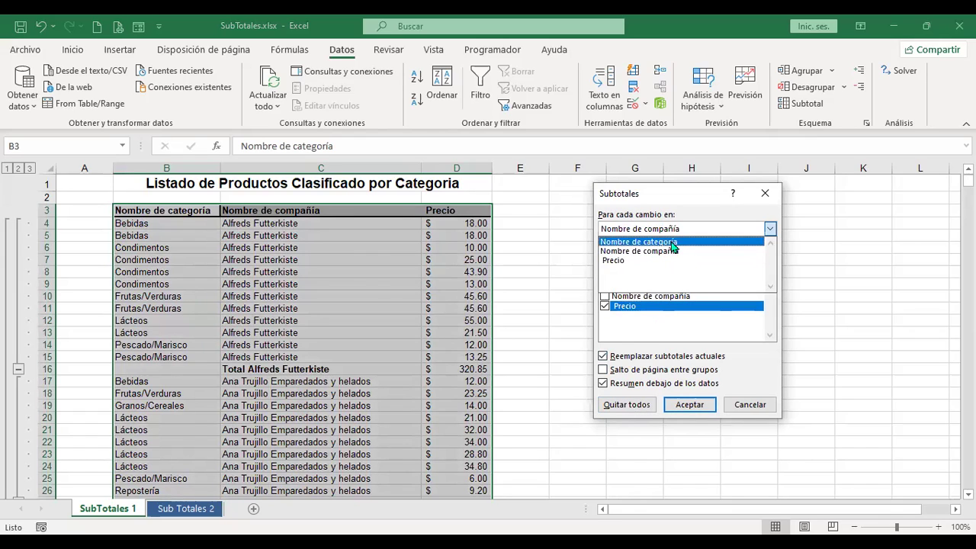
pyautogui.click(673, 243)
pyautogui.click(668, 261)
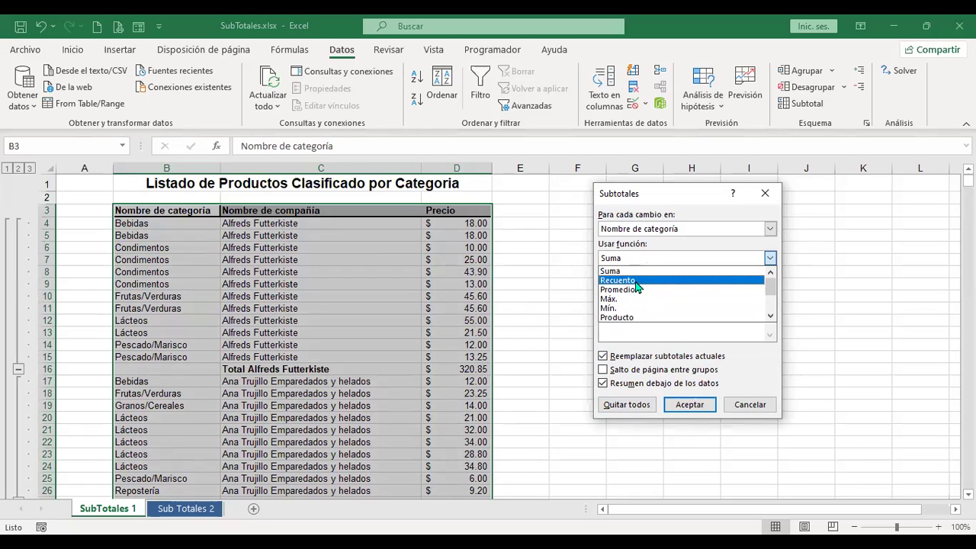
pyautogui.click(638, 280)
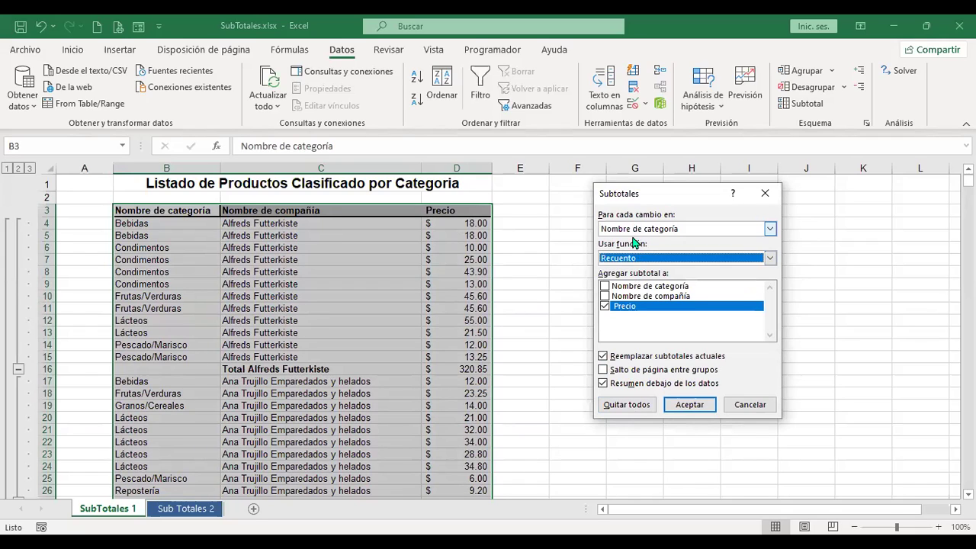
pyautogui.click(603, 308)
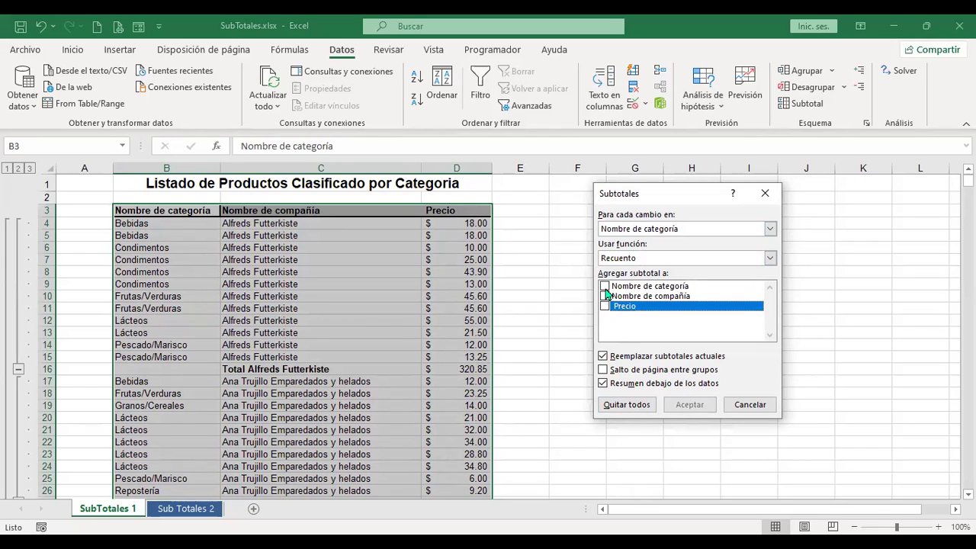
pyautogui.click(604, 287)
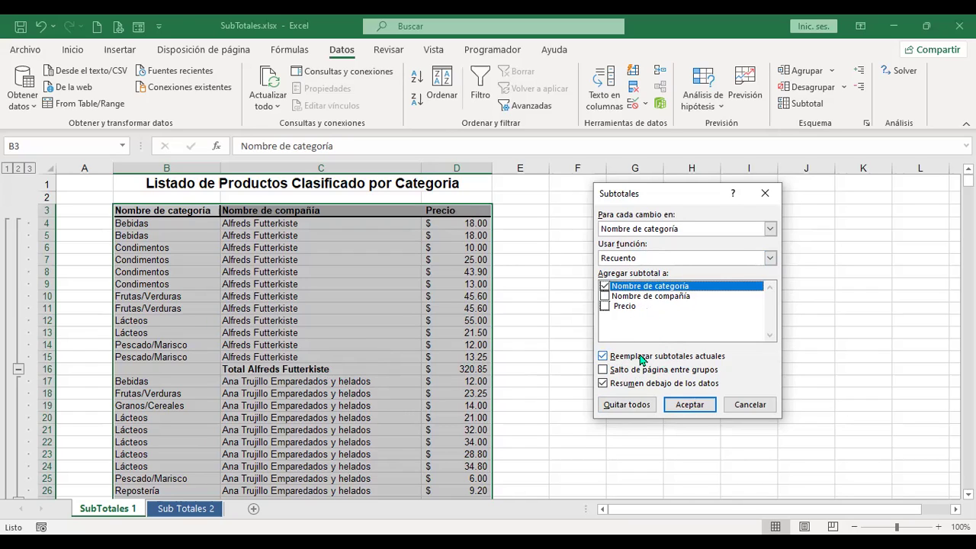
pyautogui.click(690, 405)
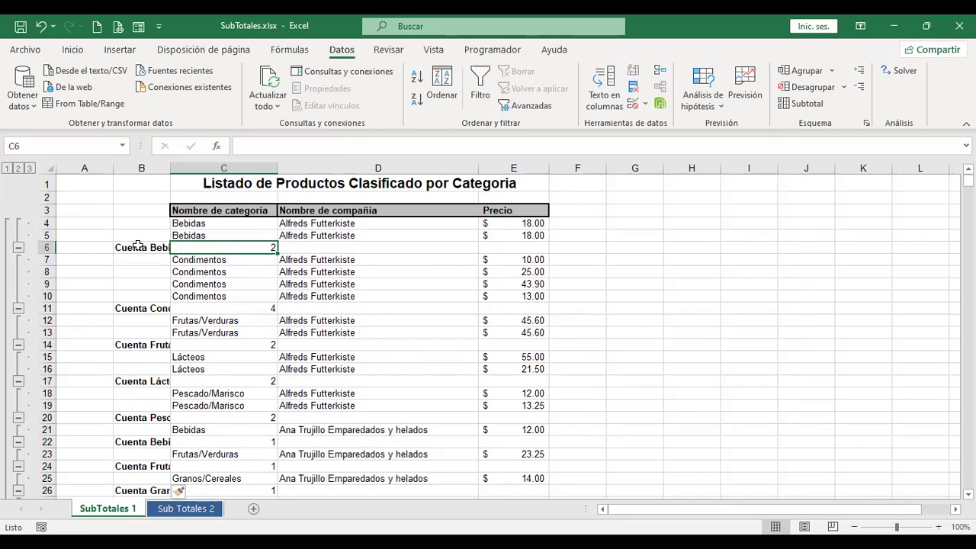
# Examine the category count rows through the list and the SUBTOTALES formulas behind the first few counts
pyautogui.moveTo(217, 222); pyautogui.dragTo(217, 237)
pyautogui.click(229, 248)
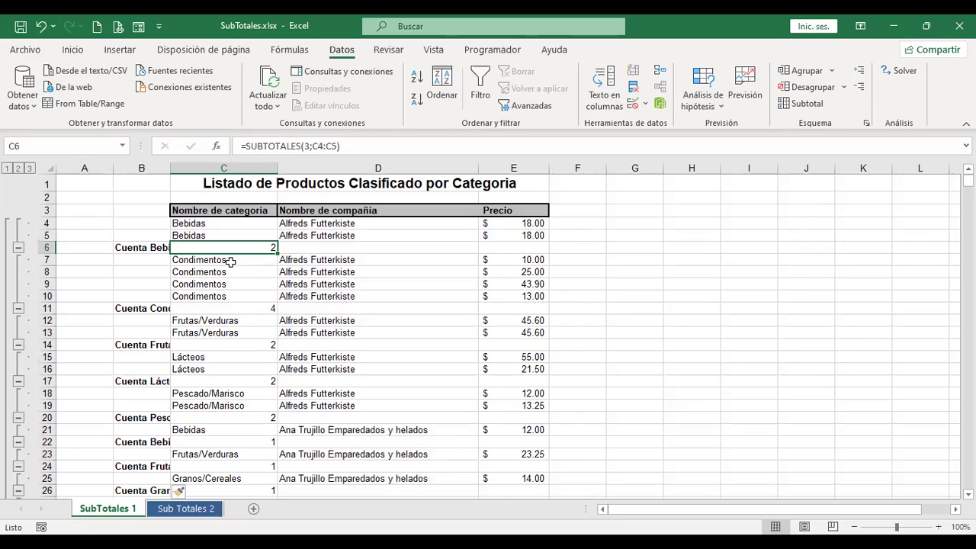
pyautogui.moveTo(230, 261); pyautogui.dragTo(233, 334)
pyautogui.click(232, 306)
pyautogui.click(232, 345)
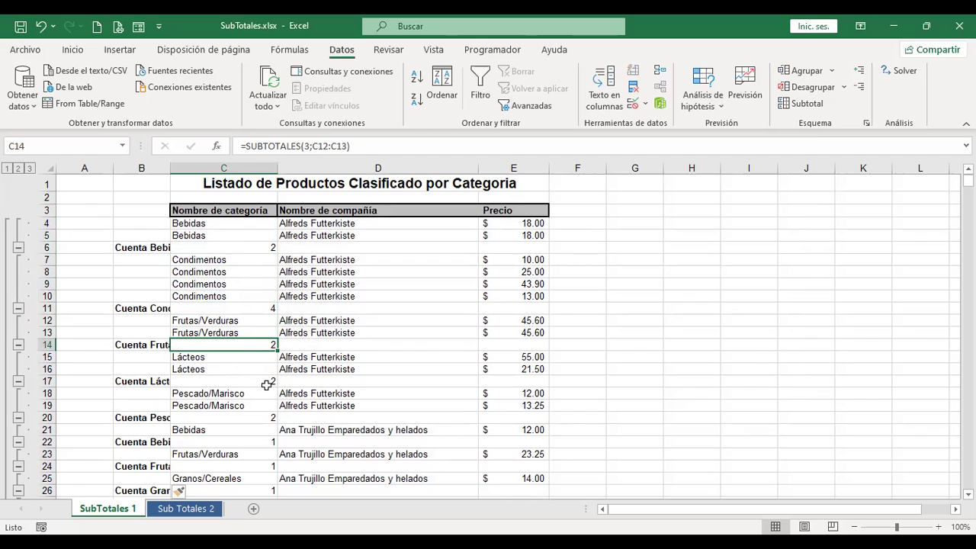
pyautogui.scroll(-1, 254, 367)
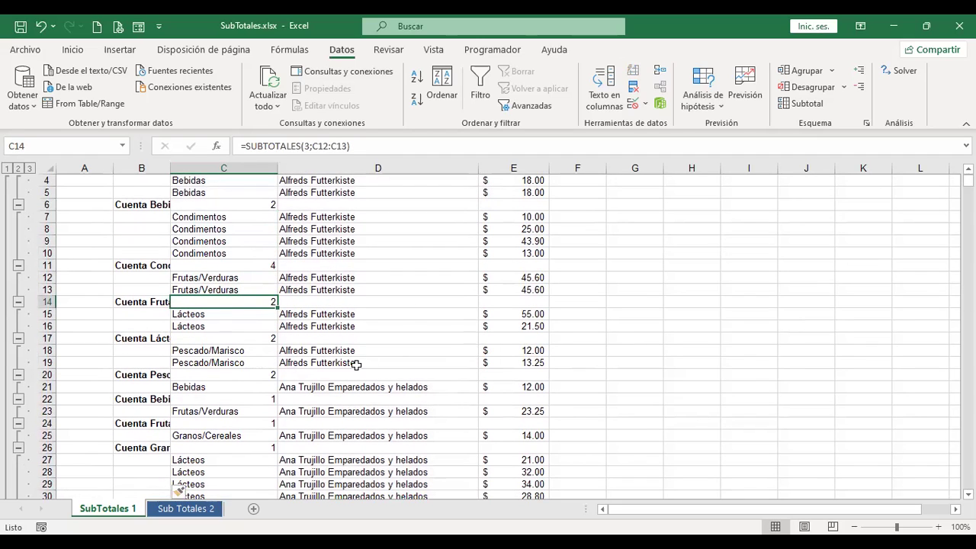
pyautogui.scroll(-5, 356, 365)
pyautogui.scroll(-7, 356, 365)
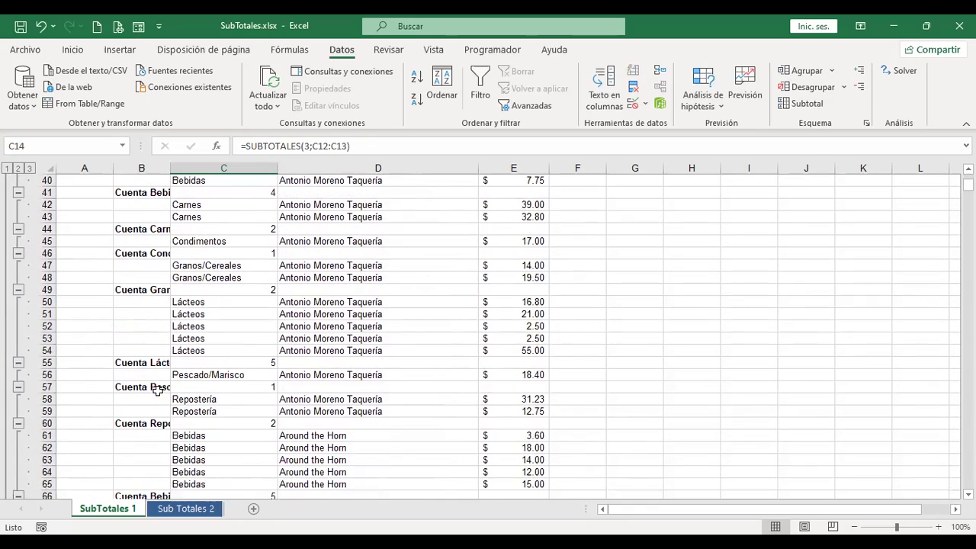
pyautogui.scroll(-3, 168, 385)
pyautogui.scroll(-2, 219, 357)
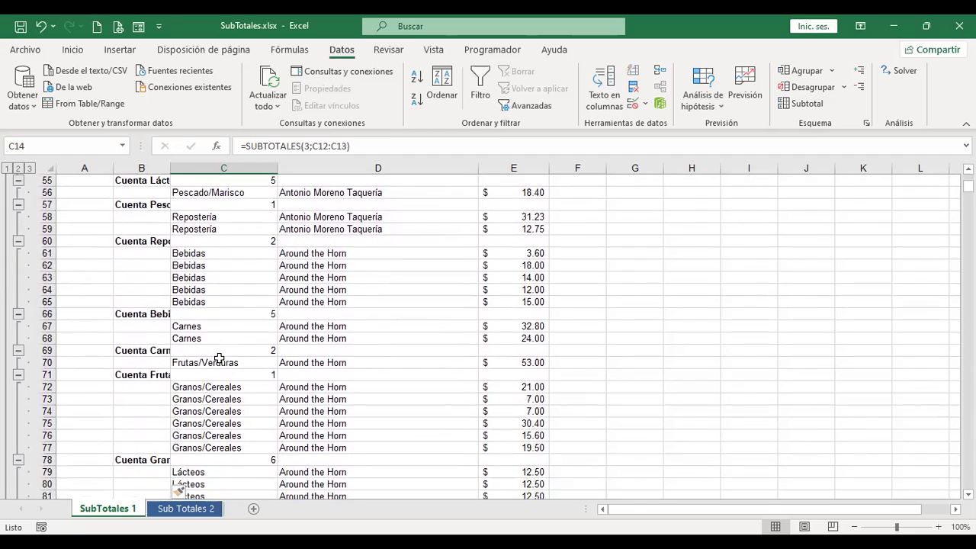
pyautogui.scroll(14, 219, 358)
pyautogui.scroll(4, 219, 357)
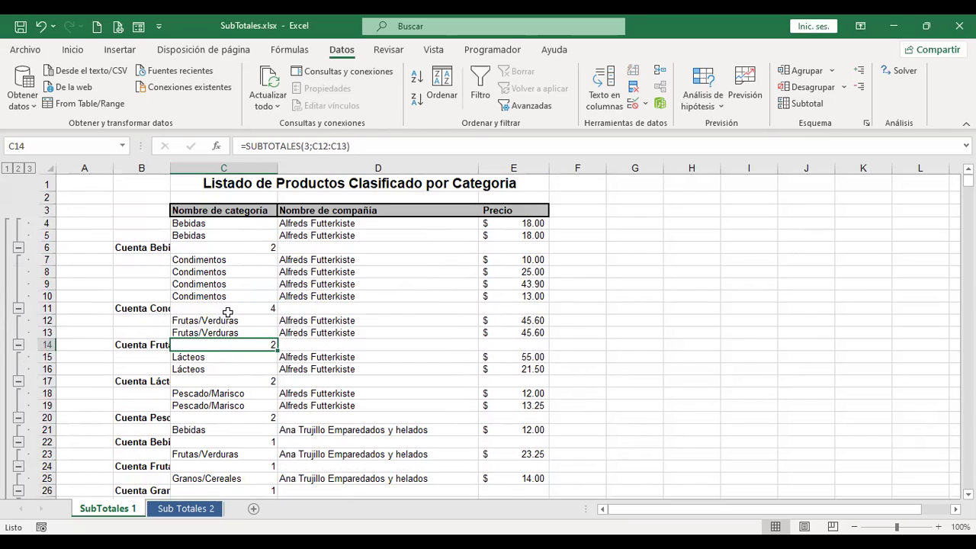
# View the outline at levels 1 and 2 with column B widened to fit its labels, checking the first four category count formulas
pyautogui.click(6, 169)
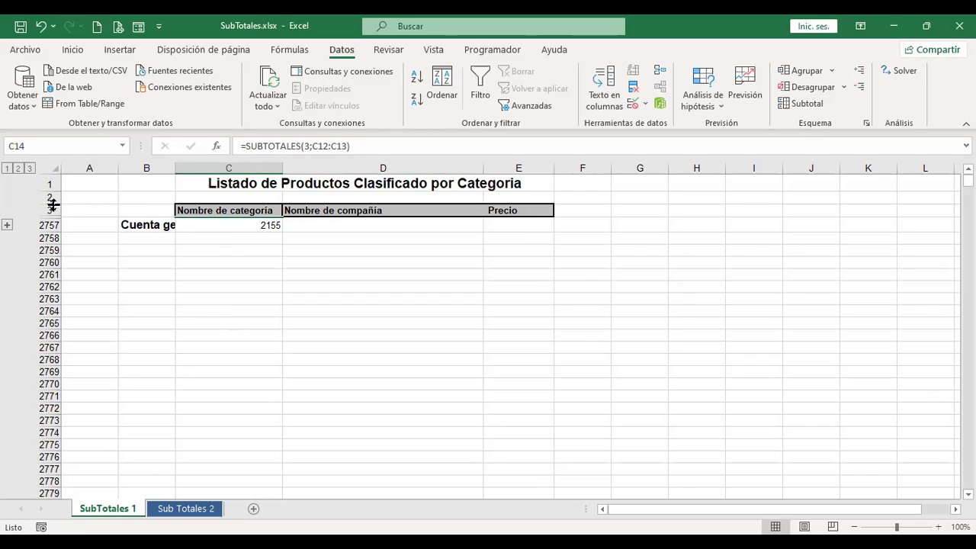
pyautogui.click(17, 167)
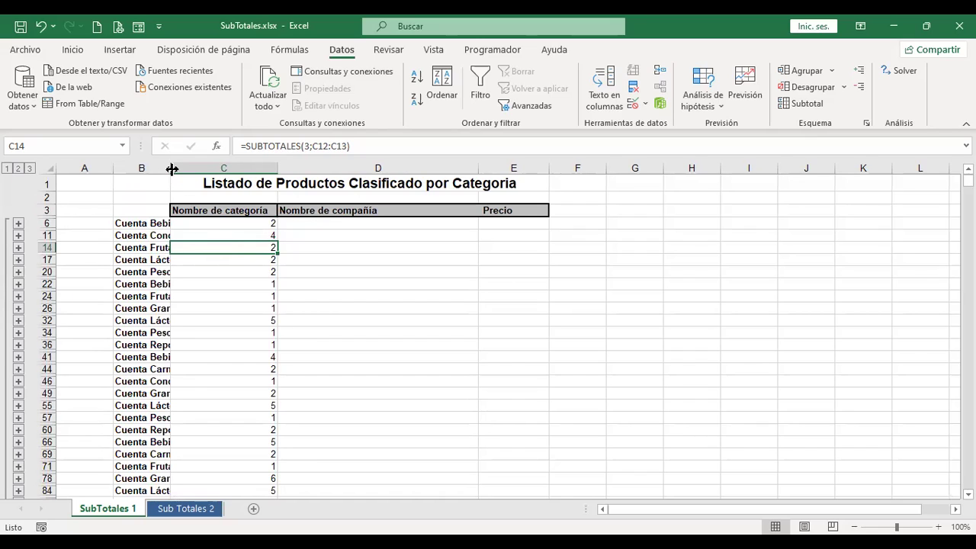
pyautogui.click(250, 223)
pyautogui.click(254, 238)
pyautogui.click(255, 249)
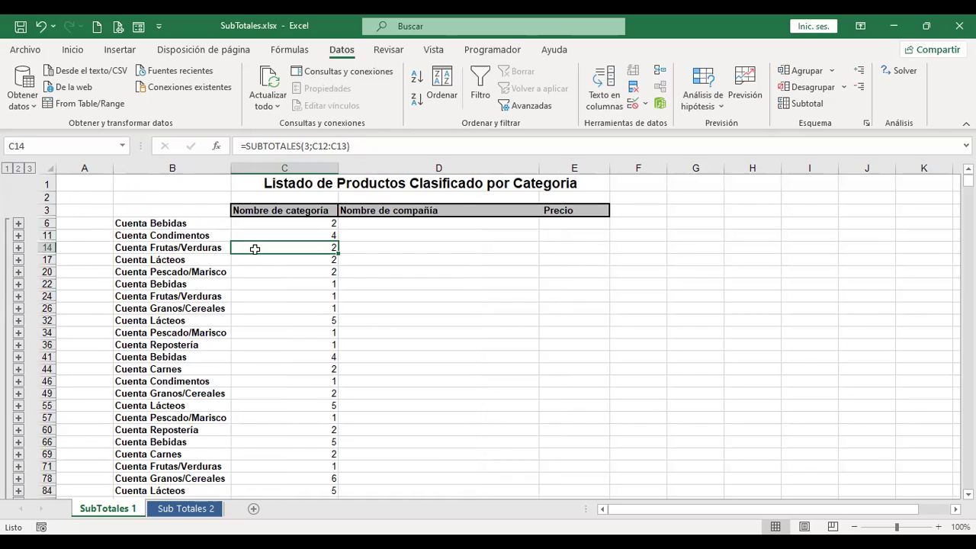
pyautogui.click(280, 262)
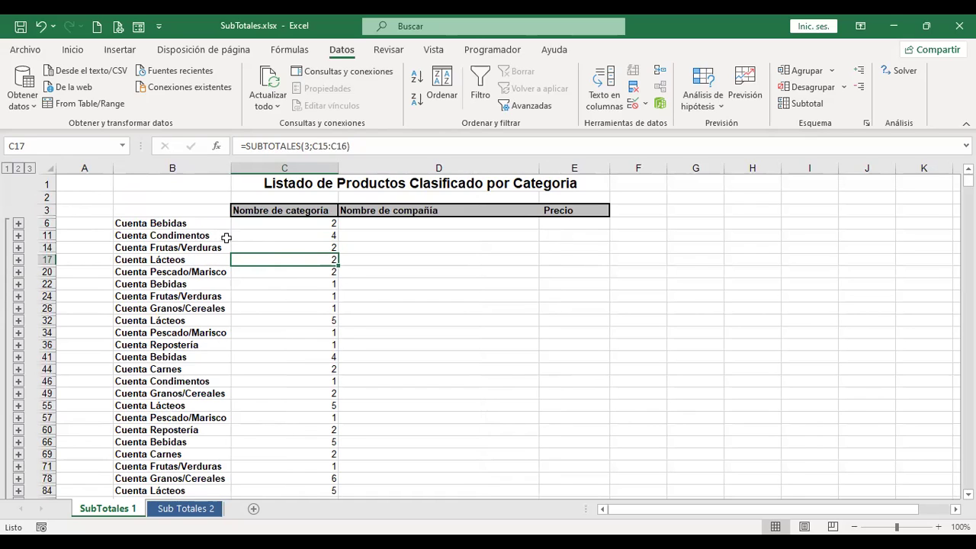
# Expand the outline to level 3 and open the Subtotal settings for the product list, keeping the dialog clear of the prices
pyautogui.click(31, 169)
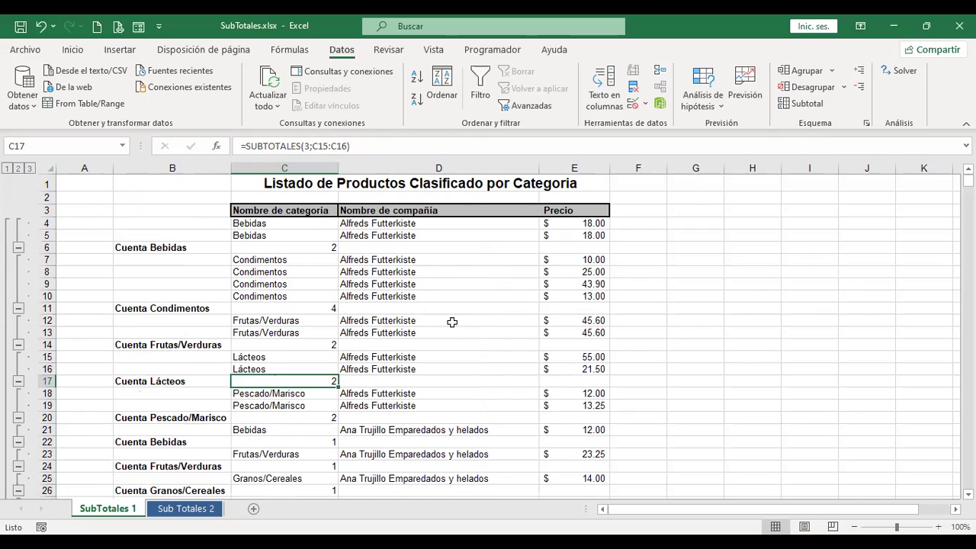
pyautogui.click(426, 268)
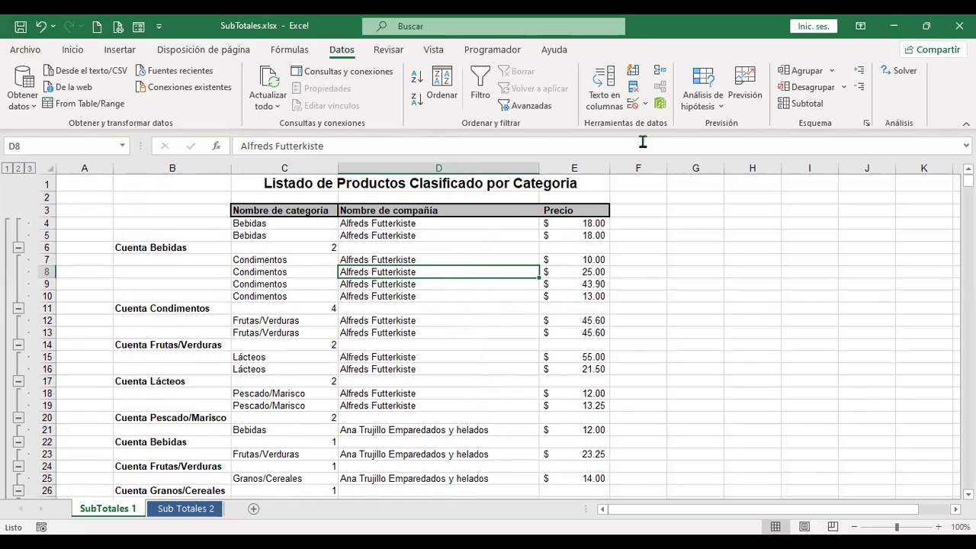
pyautogui.click(802, 103)
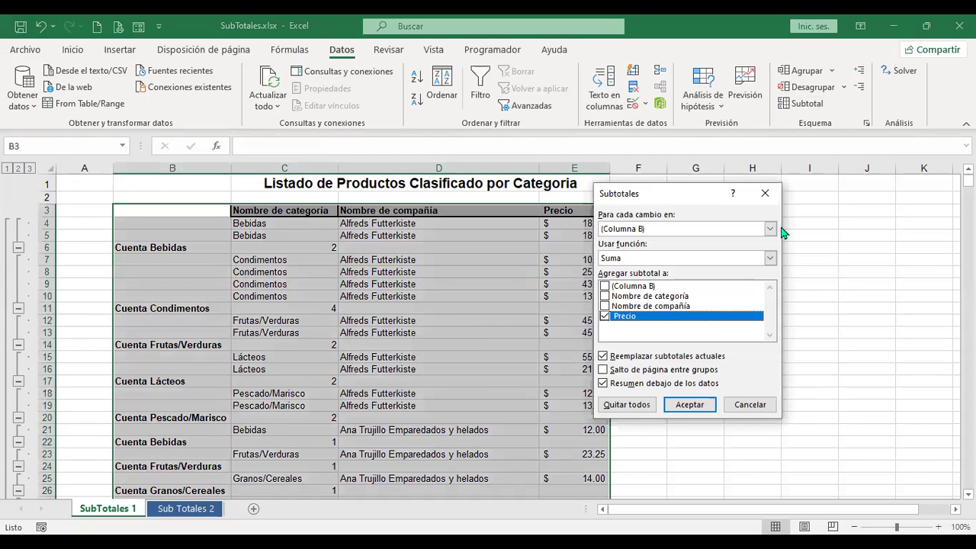
pyautogui.click(639, 259)
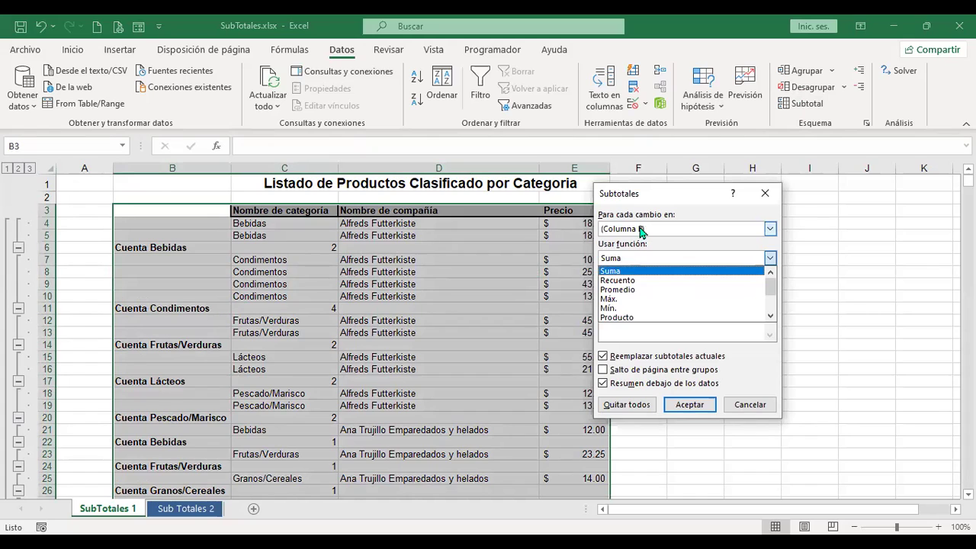
pyautogui.click(644, 230)
pyautogui.click(665, 232)
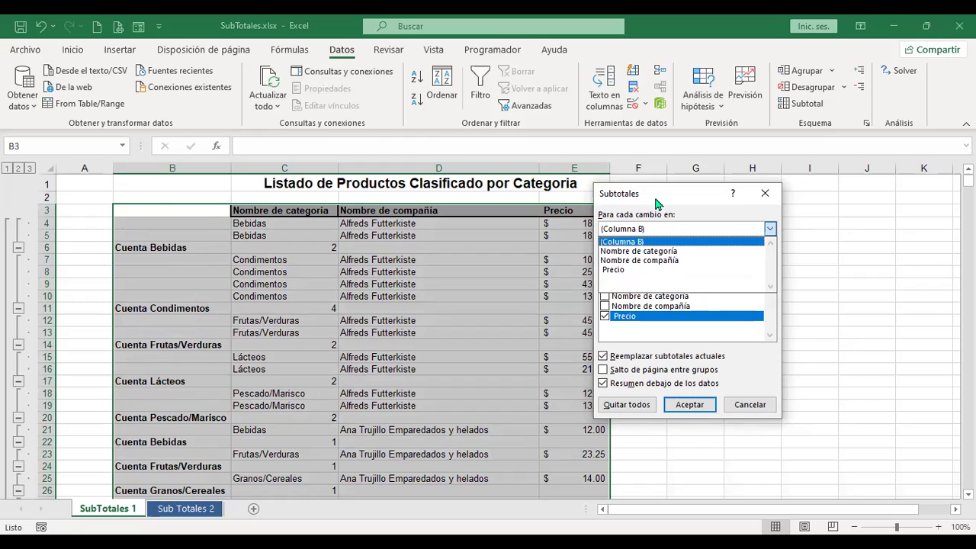
pyautogui.click(720, 202)
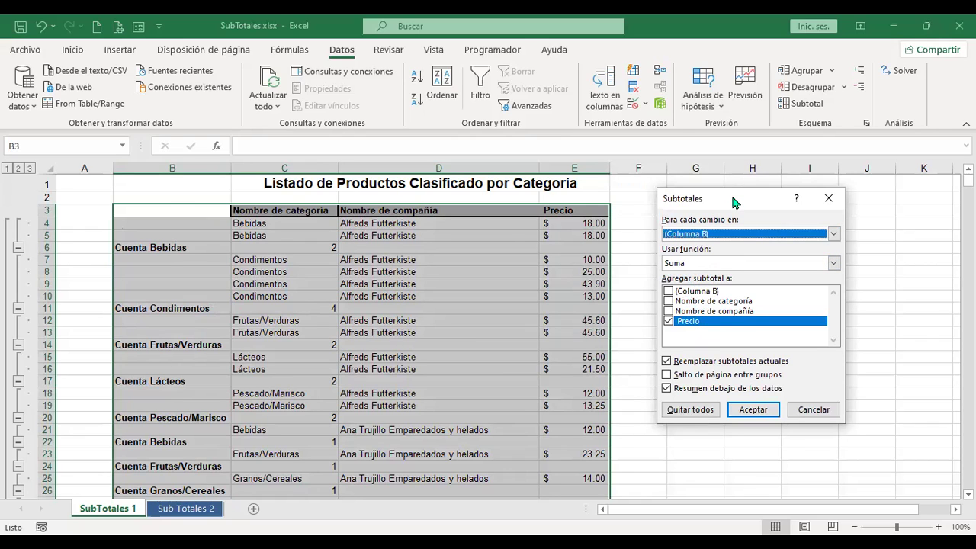
pyautogui.moveTo(695, 198)
pyautogui.mouseDown()
pyautogui.moveTo(657, 193)
pyautogui.moveTo(687, 198)
pyautogui.mouseUp()
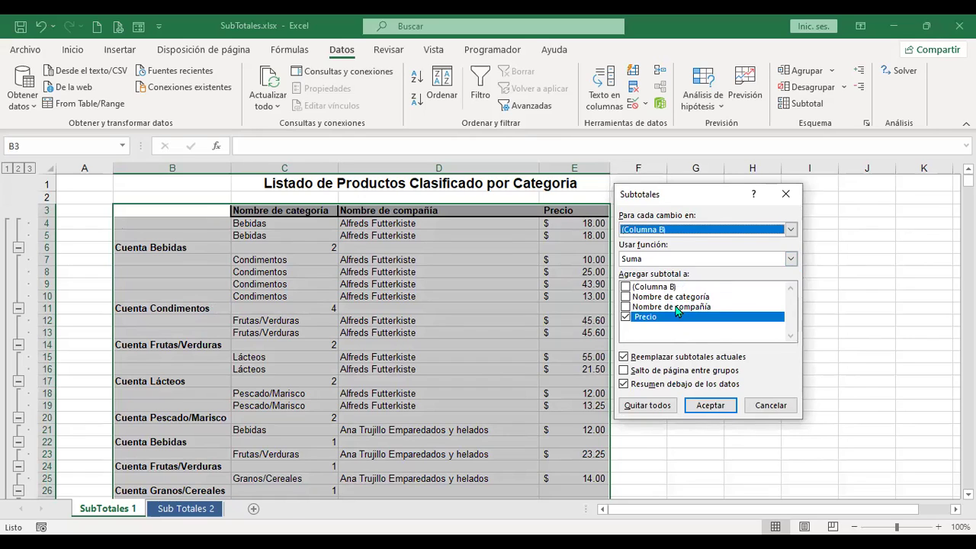
# Add a Promedio of Precio at each change in Nombre de compañía, without replacing the current subtotals
pyautogui.click(791, 230)
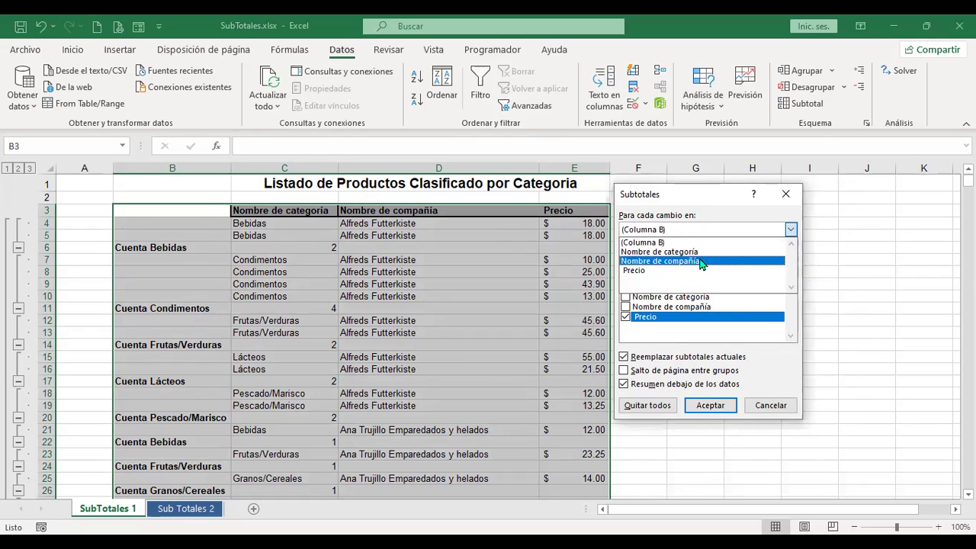
pyautogui.click(701, 263)
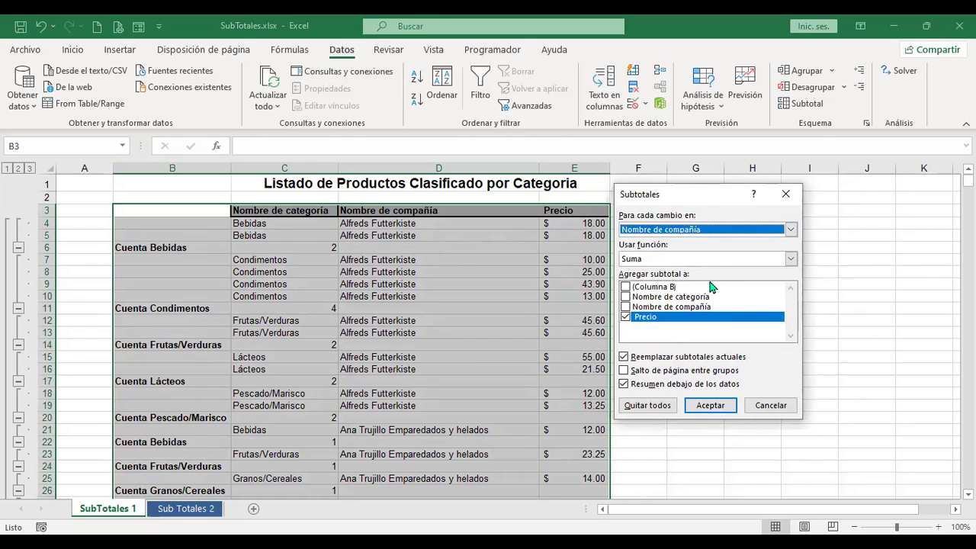
pyautogui.click(790, 259)
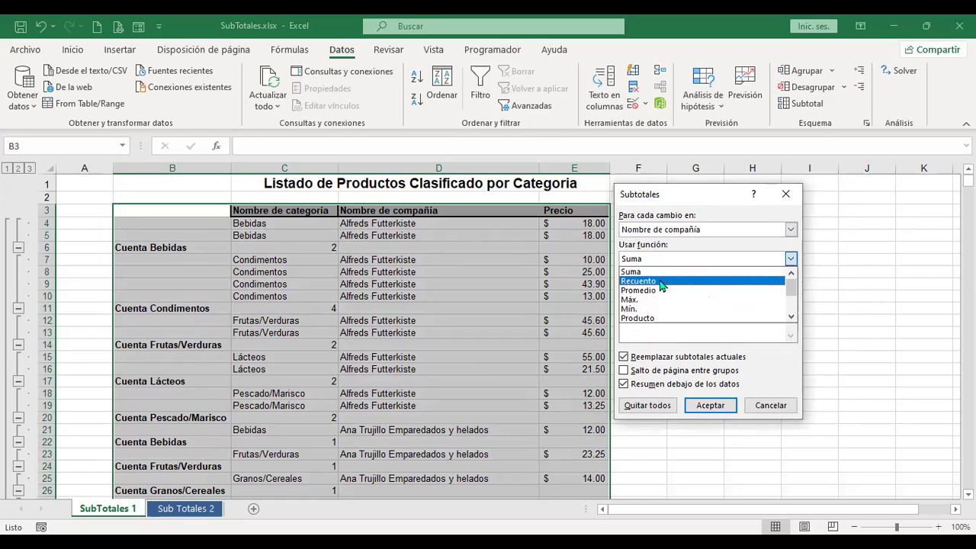
pyautogui.click(642, 297)
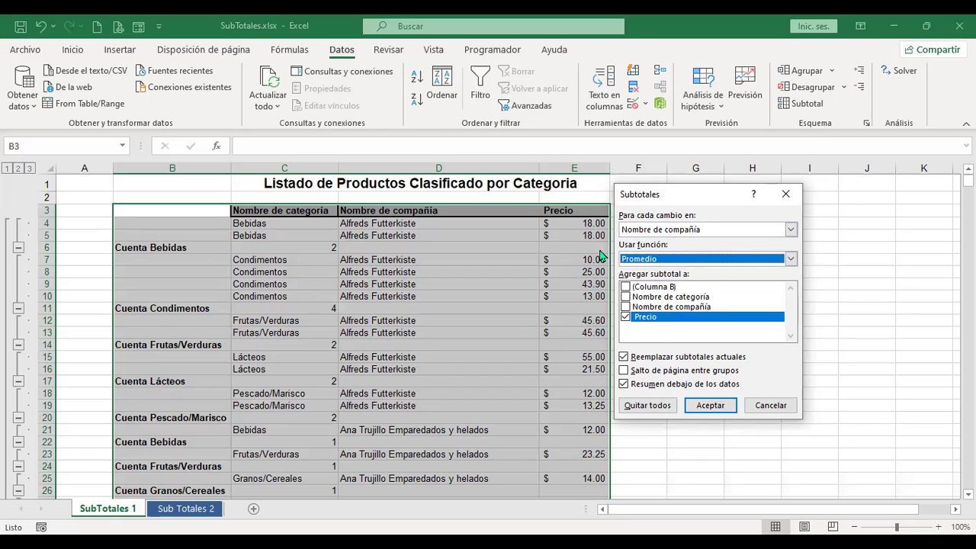
pyautogui.moveTo(659, 199); pyautogui.dragTo(674, 198)
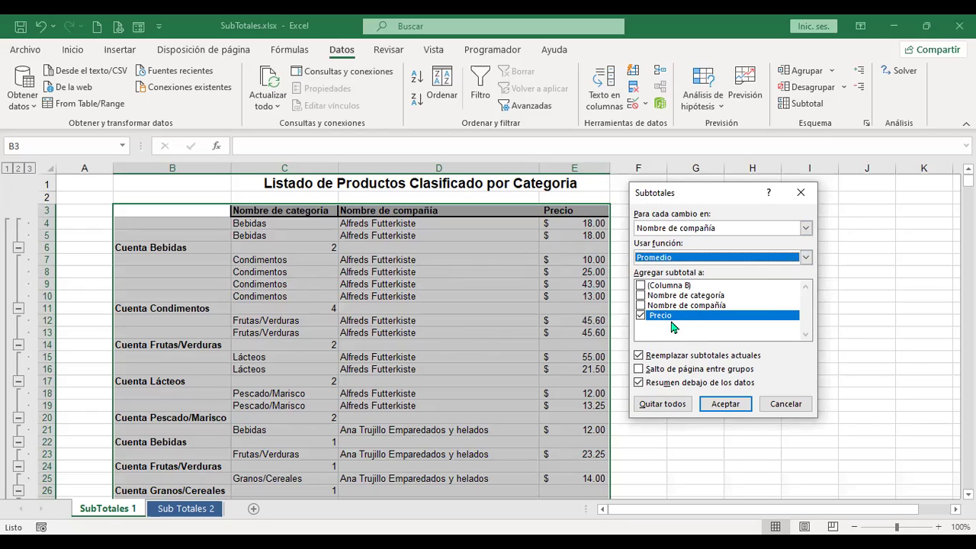
pyautogui.click(638, 355)
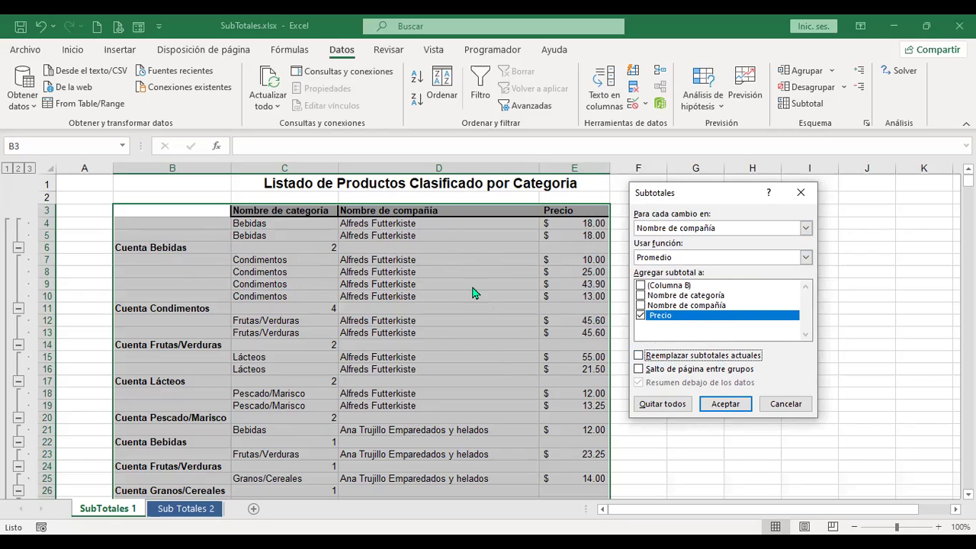
pyautogui.click(736, 410)
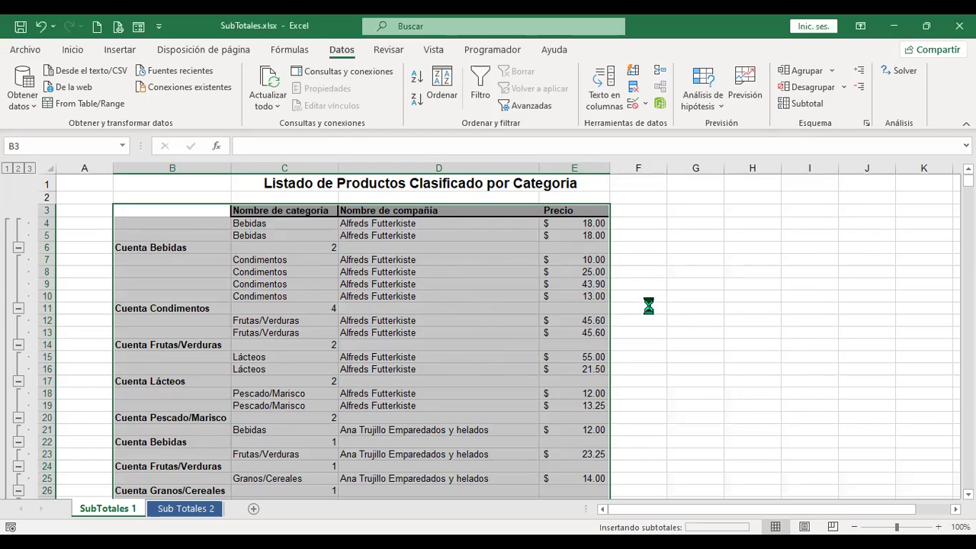
# Check the first company's average rows against its category count rows, including the formula behind the Condimentos average
pyautogui.click(455, 259)
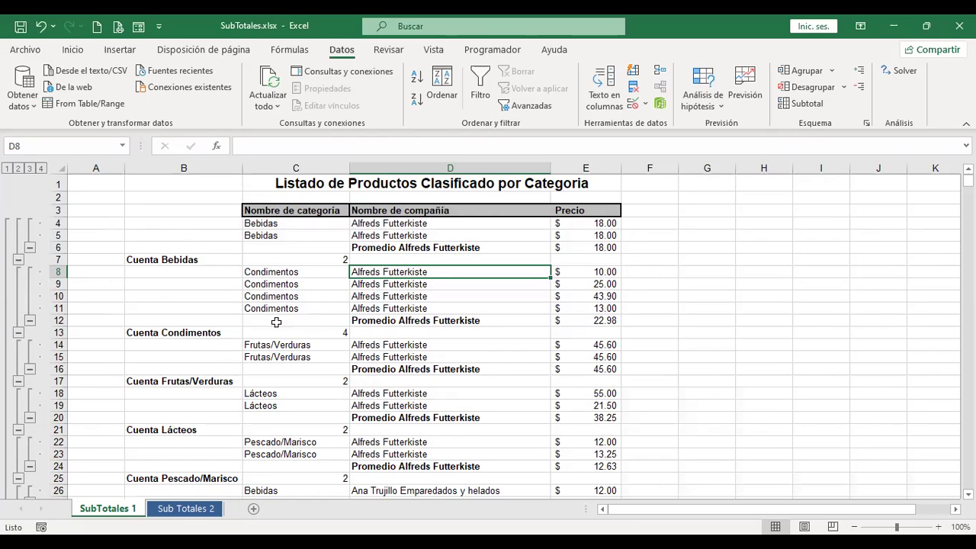
pyautogui.click(455, 247)
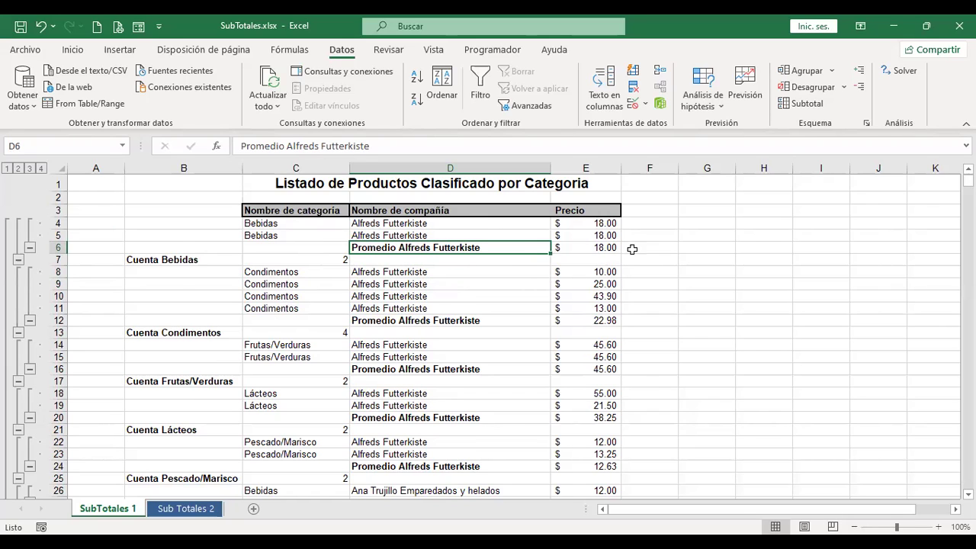
pyautogui.scroll(-1, 478, 243)
pyautogui.click(435, 279)
pyautogui.click(557, 277)
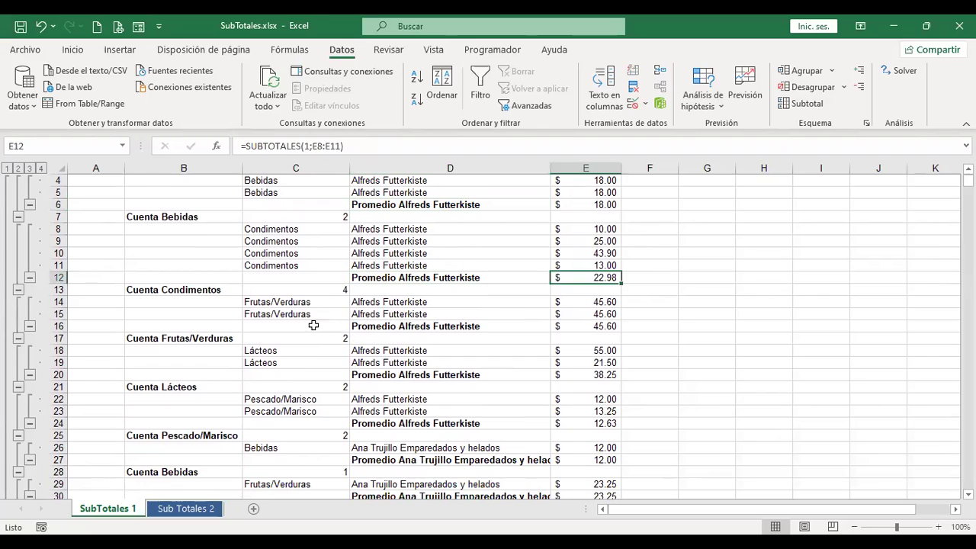
pyautogui.click(55, 325)
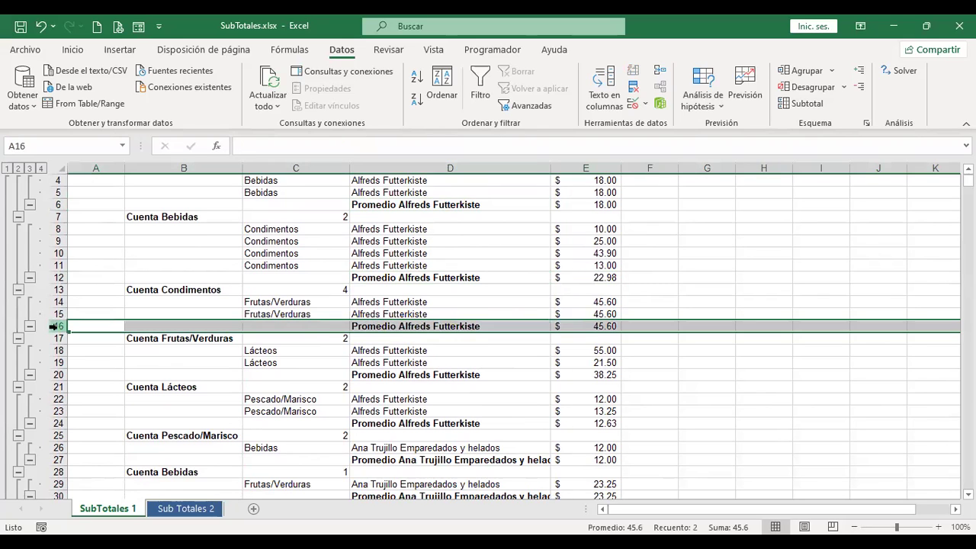
pyautogui.scroll(-2, 340, 322)
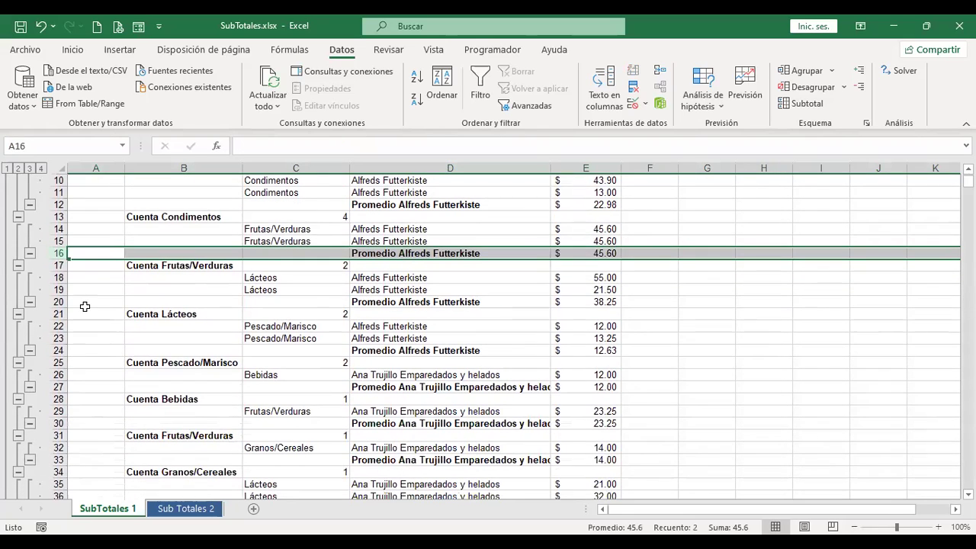
pyautogui.click(59, 302)
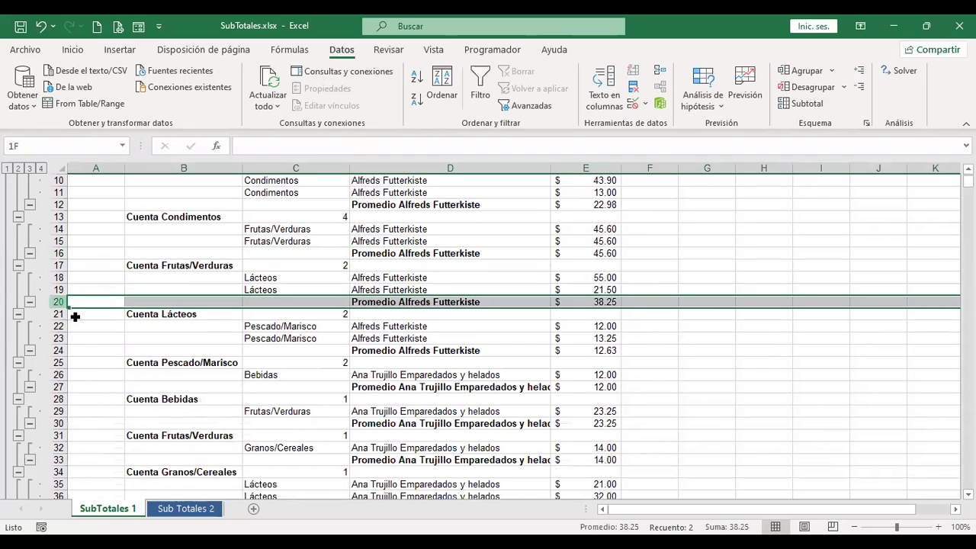
pyautogui.moveTo(75, 316); pyautogui.dragTo(206, 318)
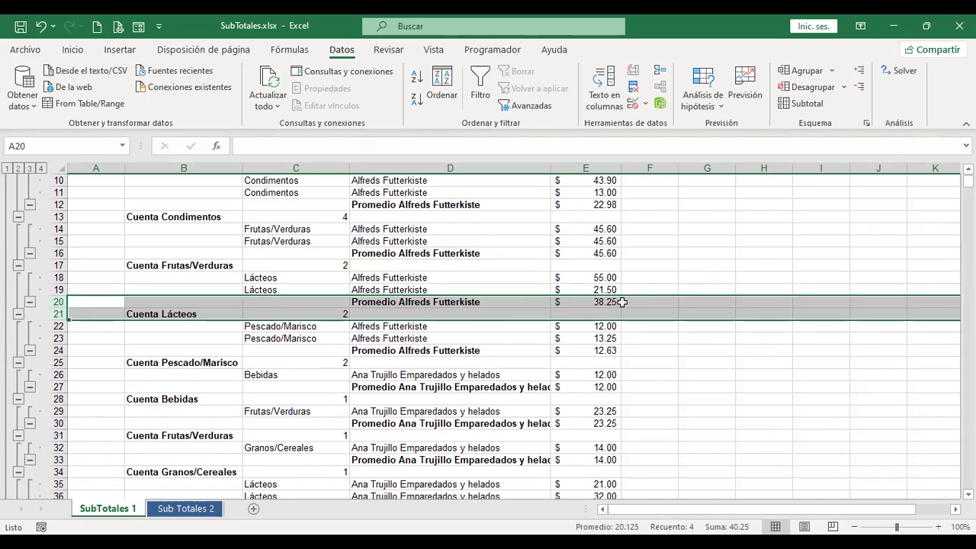
# Look through the alternating average and count rows of the first two companies, ending at the first company's Pescado/Marisco average
pyautogui.scroll(2, 622, 304)
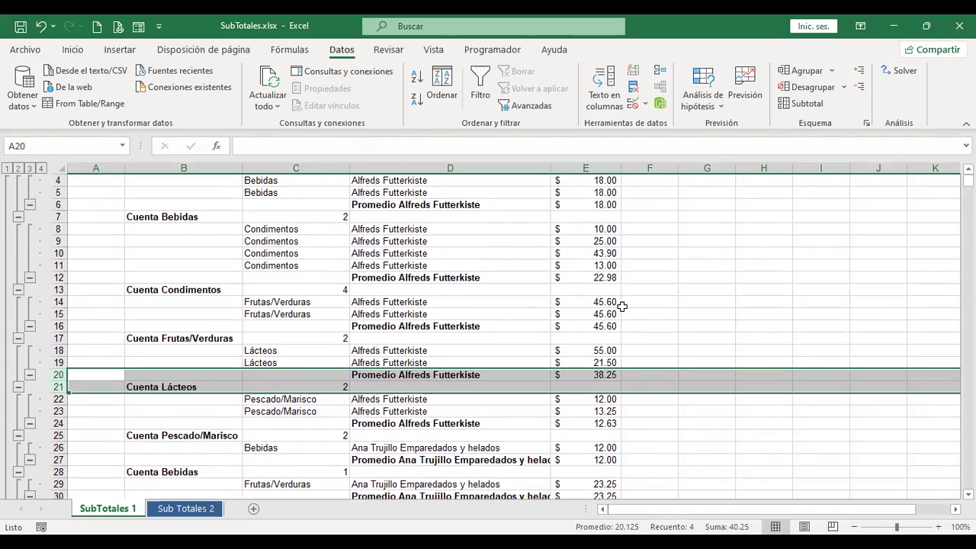
pyautogui.scroll(1, 623, 304)
pyautogui.scroll(-3, 622, 304)
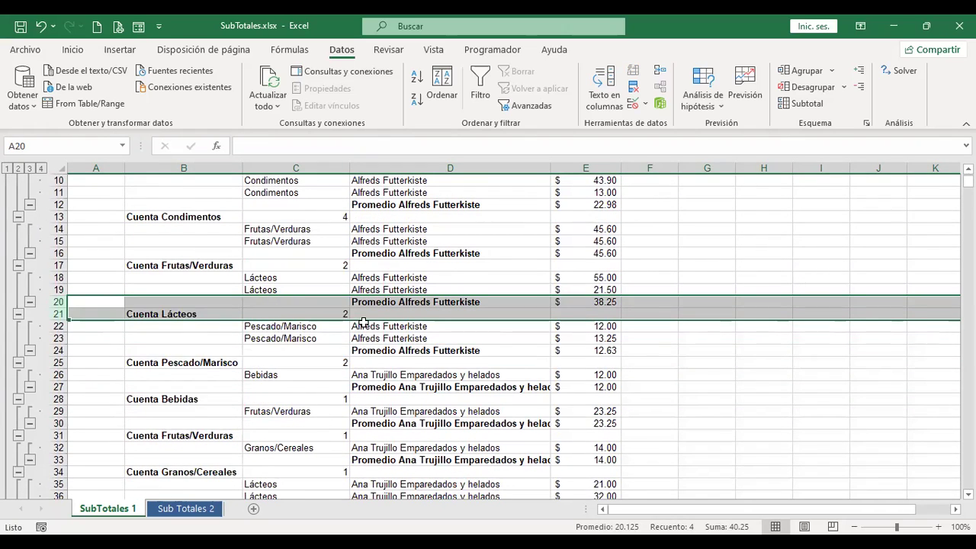
pyautogui.scroll(3, 375, 296)
pyautogui.scroll(-2, 448, 337)
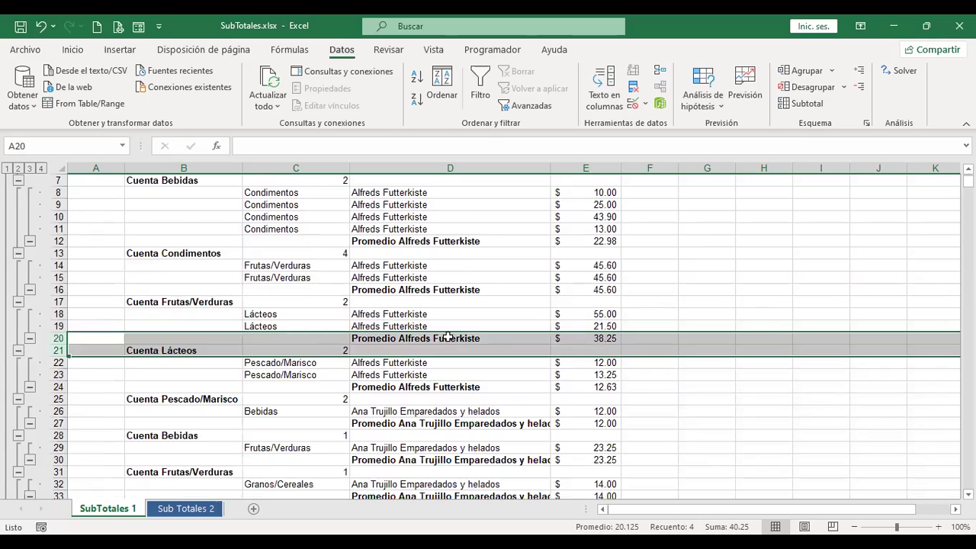
pyautogui.scroll(-3, 465, 321)
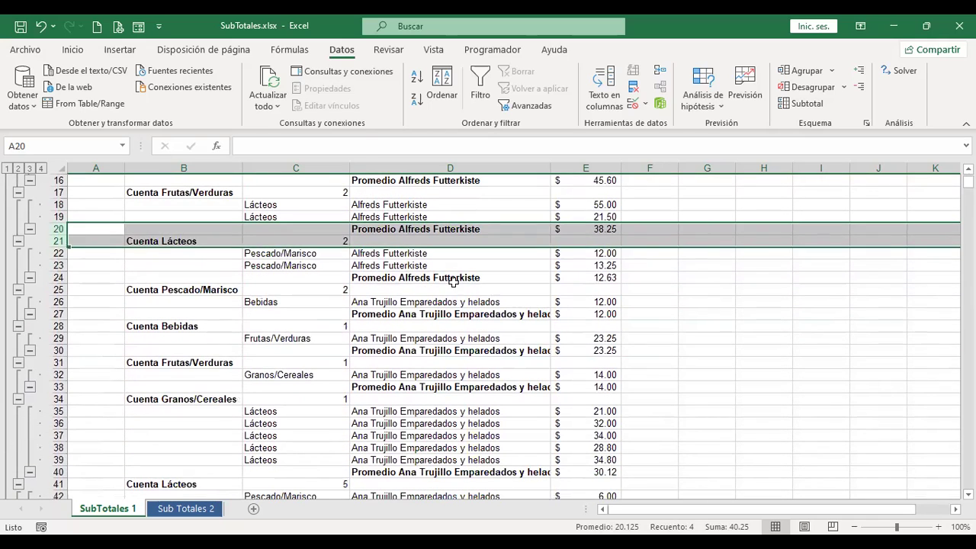
pyautogui.click(452, 277)
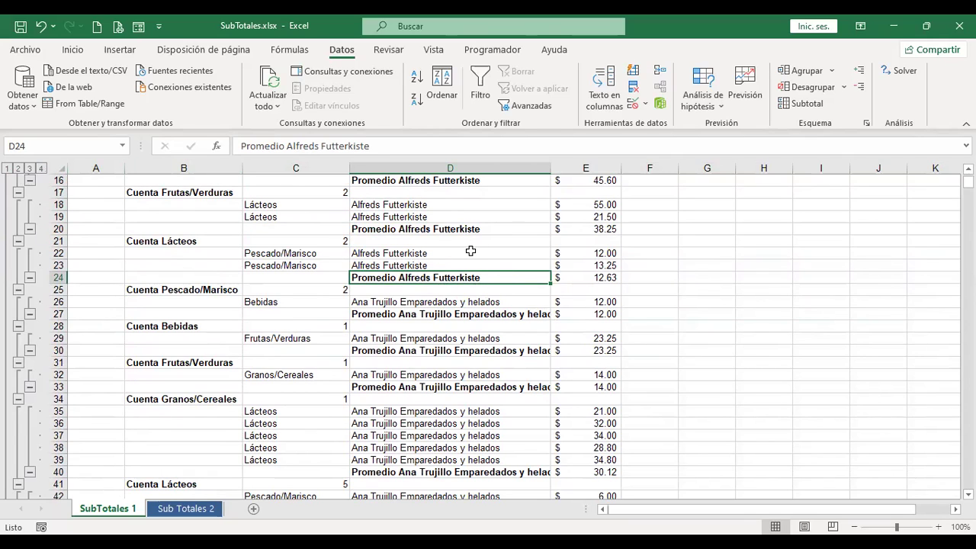
# Collapse the outline to level 3 and look through the company averages and category counts down the list
pyautogui.click(29, 169)
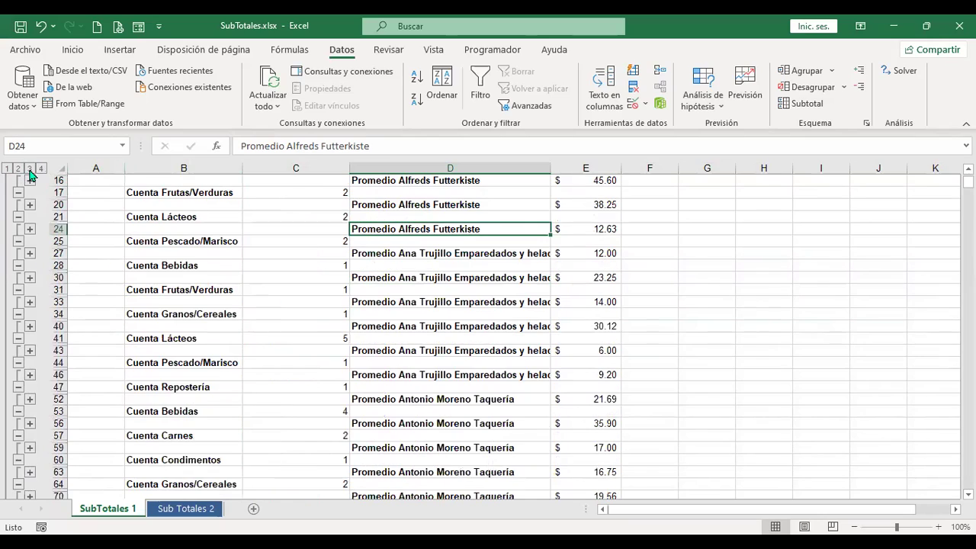
pyautogui.scroll(5, 295, 286)
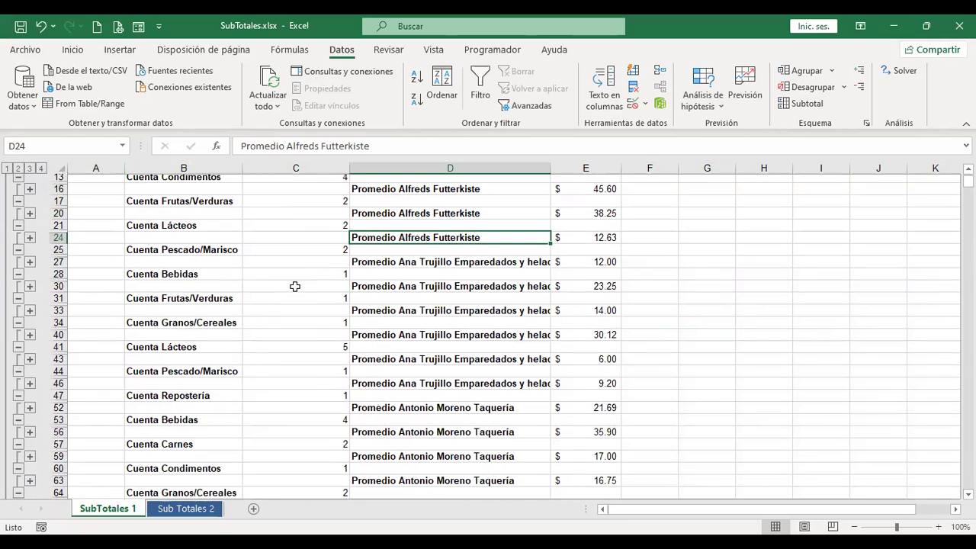
pyautogui.scroll(-7, 295, 286)
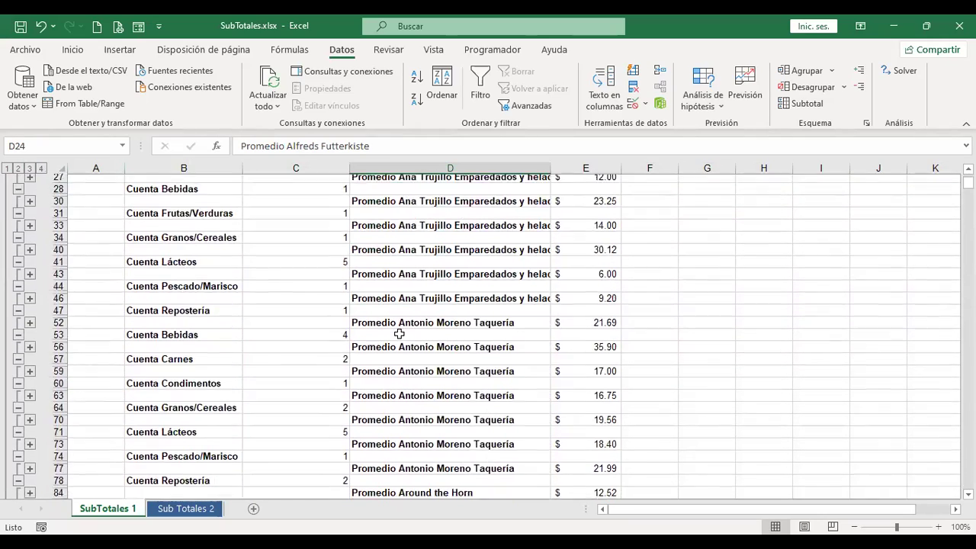
pyautogui.scroll(-1, 398, 334)
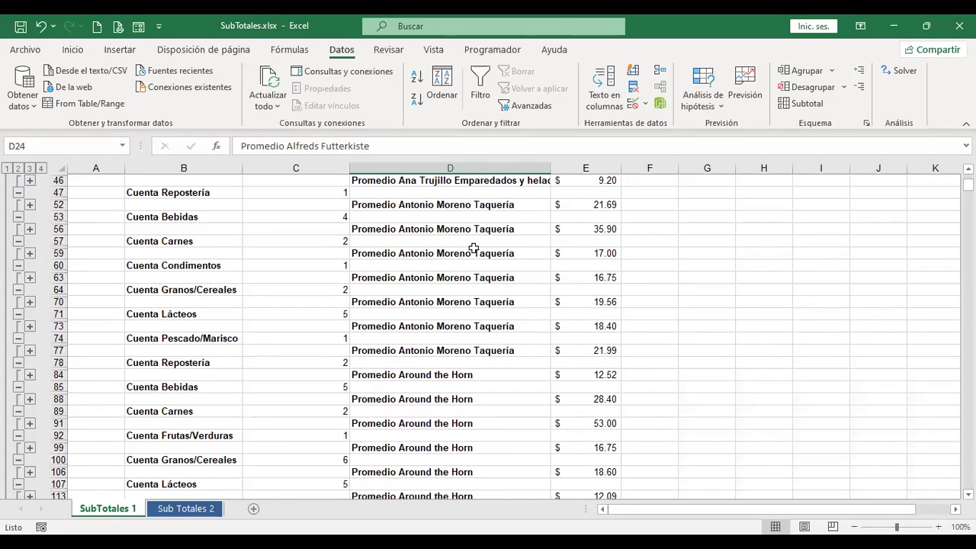
# Collapse the outline to level 2 and review the category count rows from the start of the list
pyautogui.click(18, 168)
pyautogui.scroll(5, 457, 301)
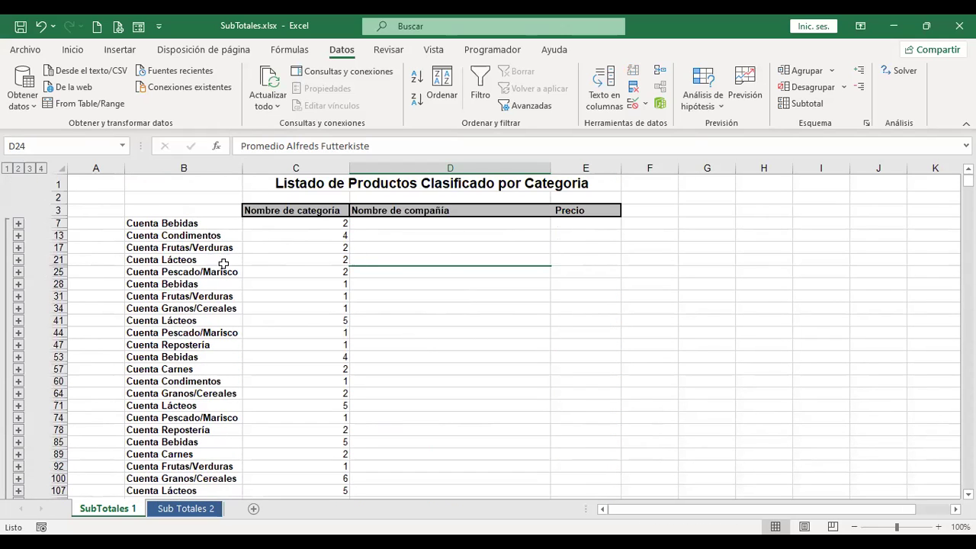
pyautogui.scroll(-1, 235, 322)
pyautogui.scroll(1, 235, 322)
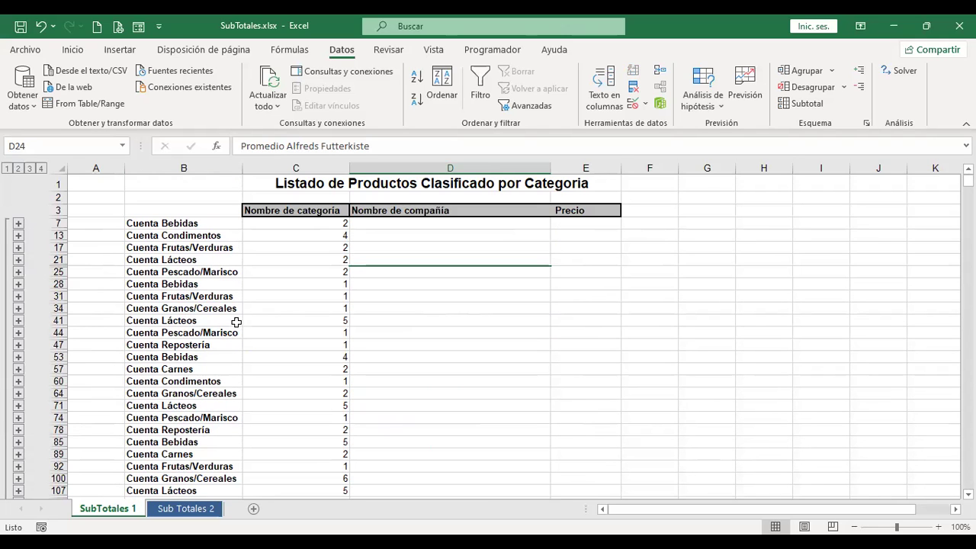
# View the general average and count at outline level 1, and expand the outline level by level to level 4
pyautogui.click(7, 169)
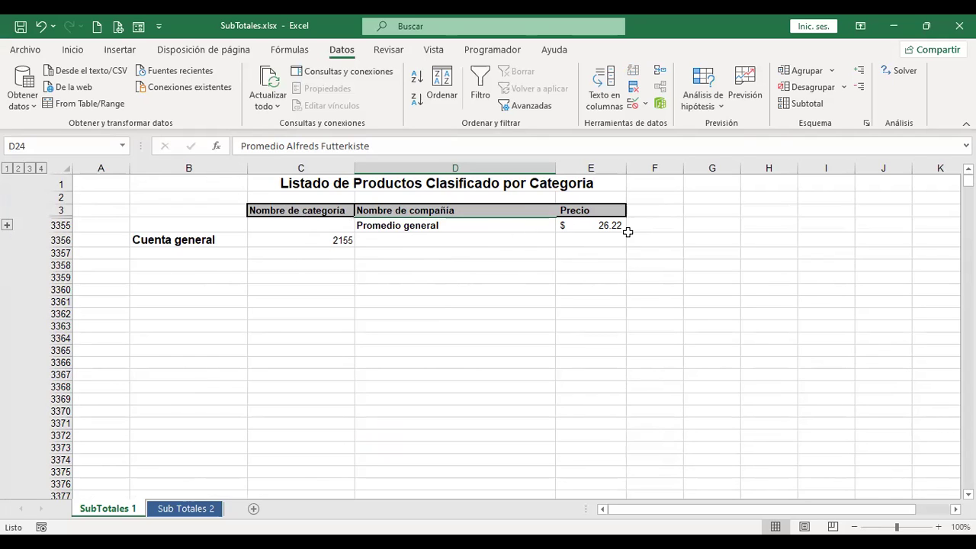
pyautogui.click(18, 169)
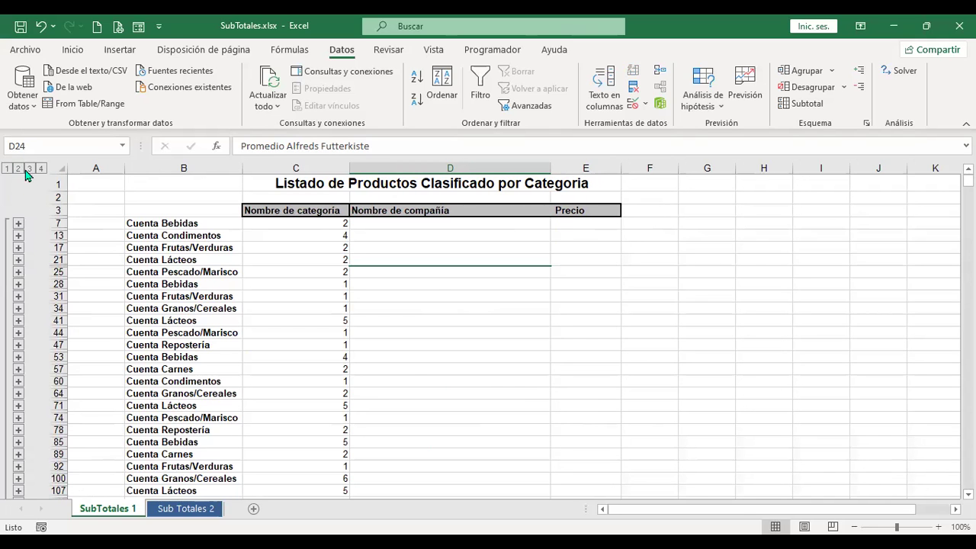
pyautogui.click(29, 169)
pyautogui.click(41, 169)
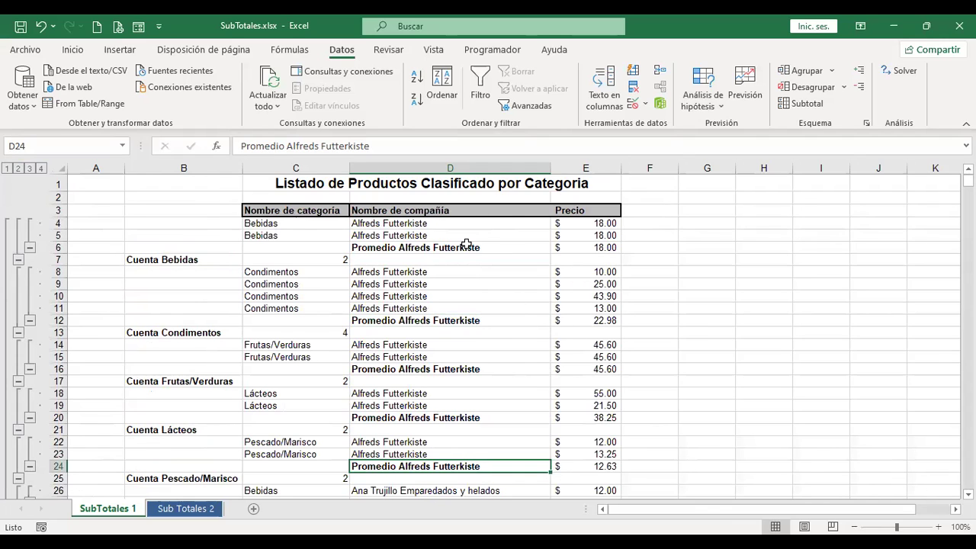
# Switch the outline through levels 1 to 4 to compare the subtotal summaries, and bring all detail rows back
pyautogui.click(432, 283)
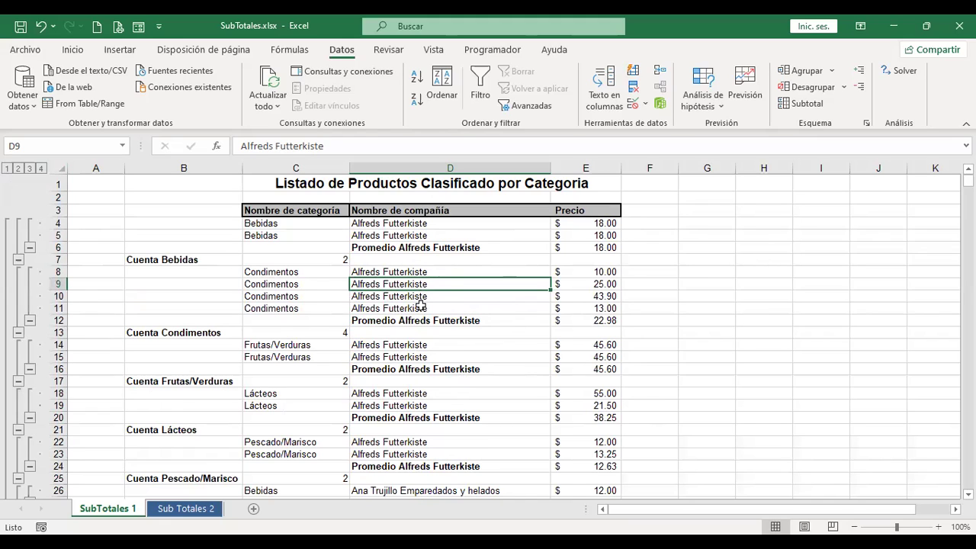
pyautogui.click(6, 170)
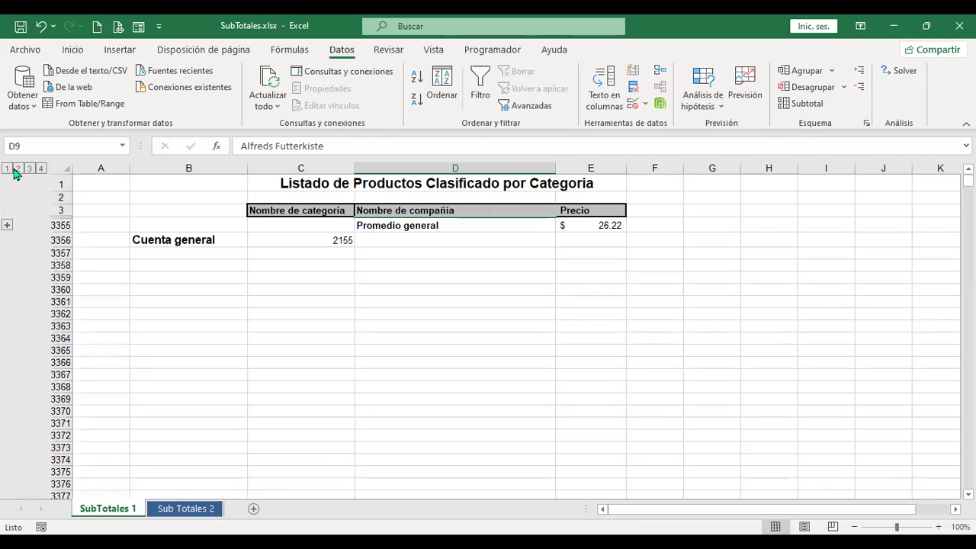
pyautogui.click(41, 168)
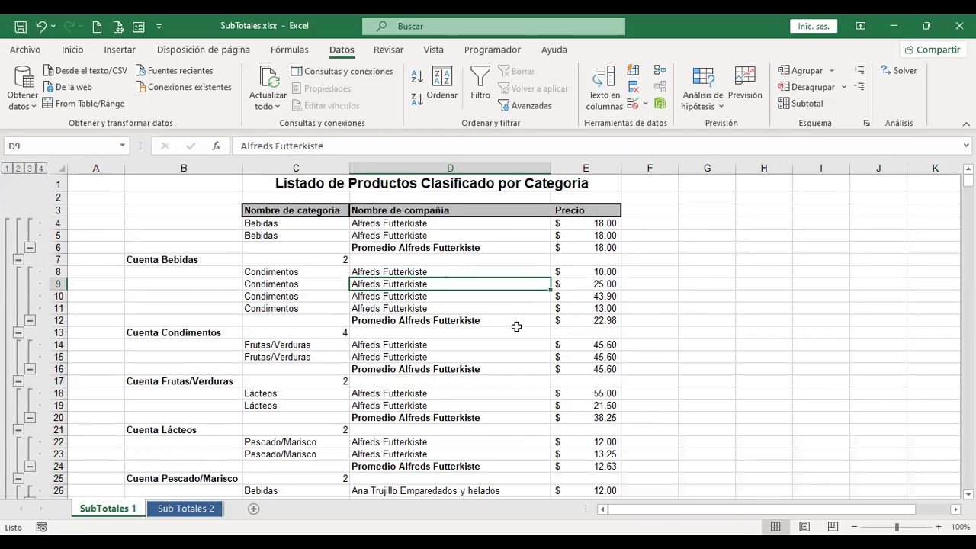
pyautogui.click(28, 169)
pyautogui.click(17, 168)
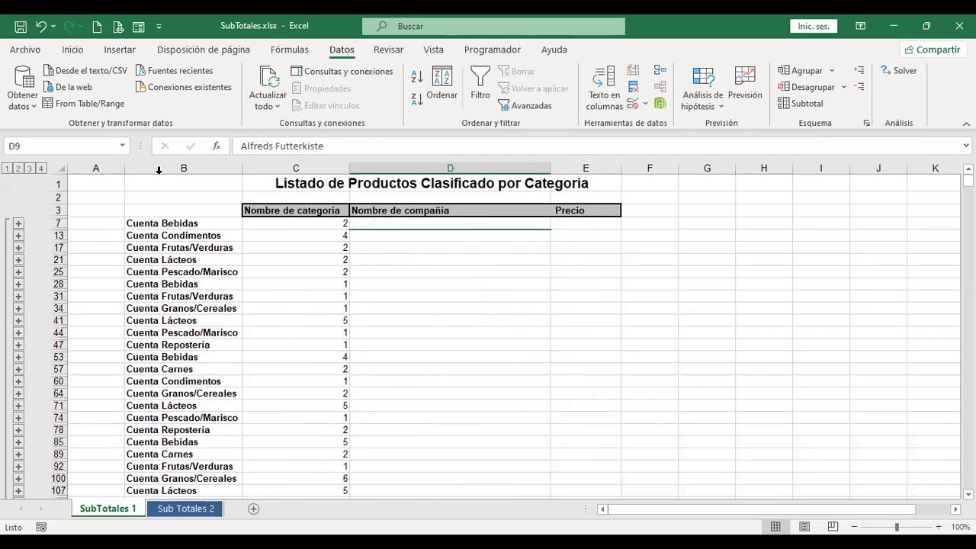
pyautogui.click(6, 168)
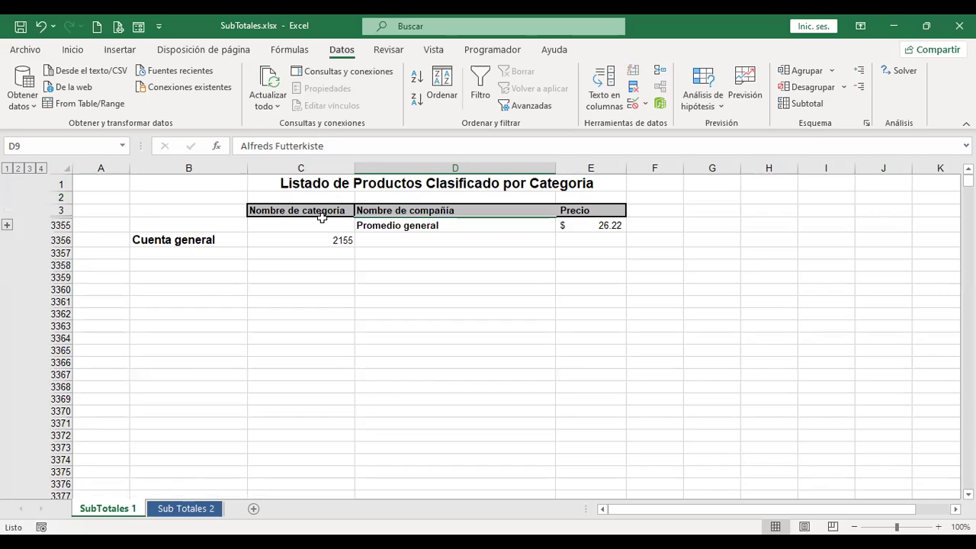
pyautogui.hotkey('ctrl', 'z')
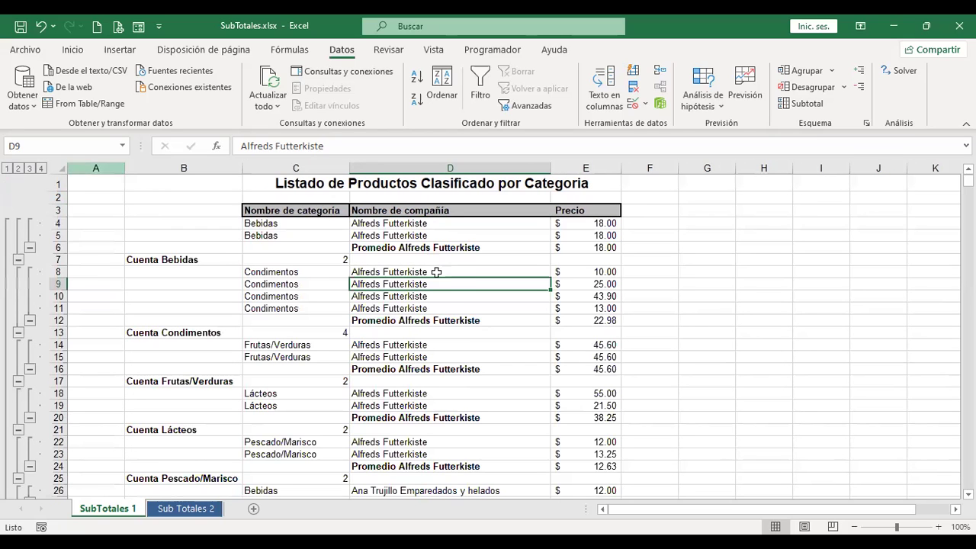
# Remove all existing subtotals from the product list
pyautogui.click(436, 308)
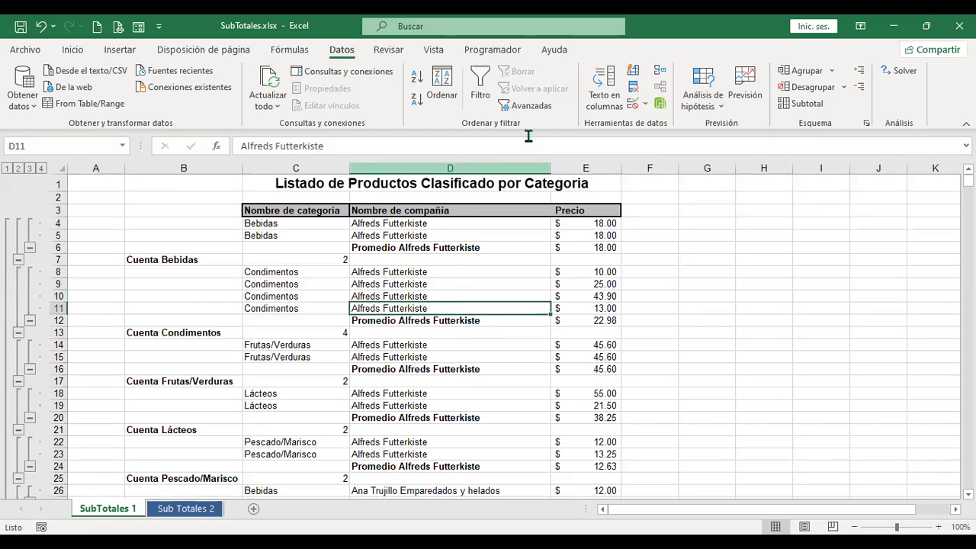
pyautogui.click(806, 105)
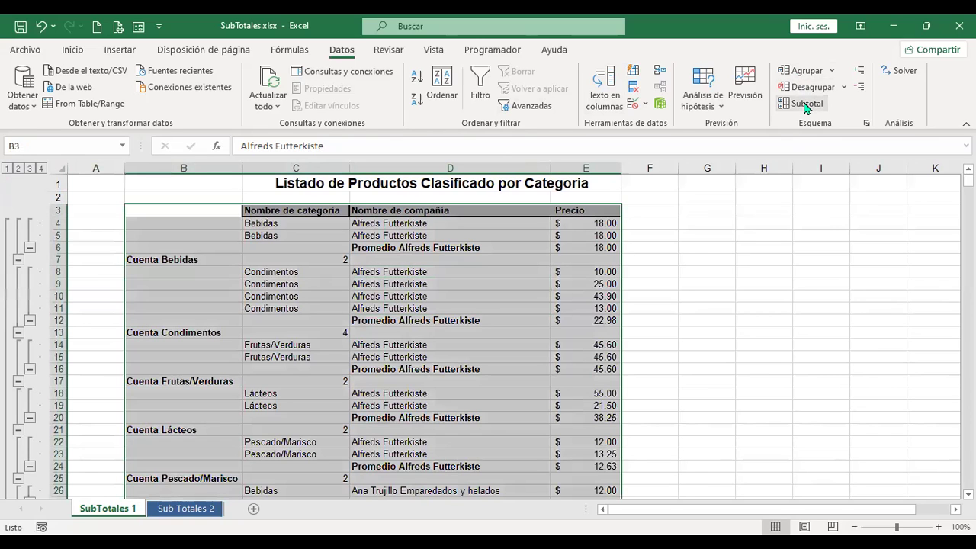
pyautogui.click(664, 410)
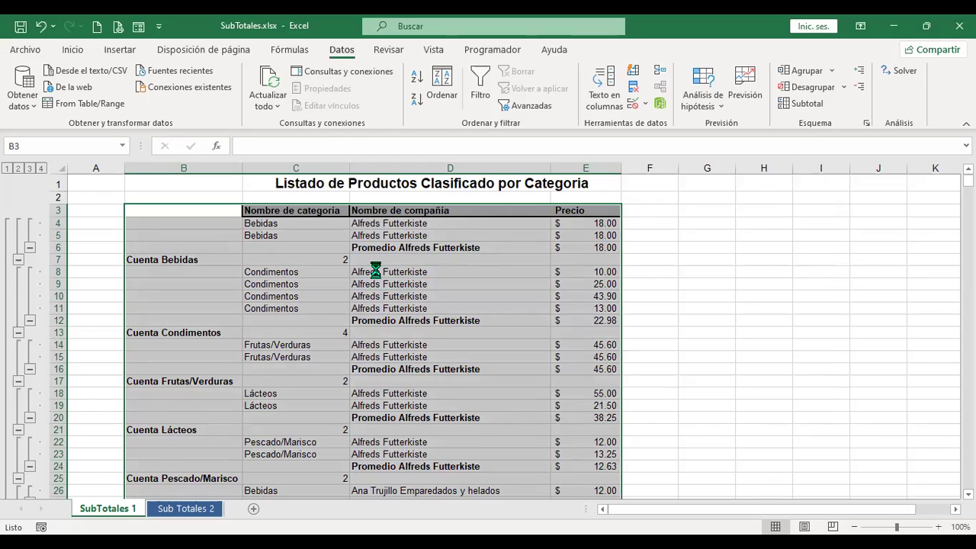
# Add subtotals to the product list using Máx. on Precio for each change in Nombre de compañía
pyautogui.click(475, 307)
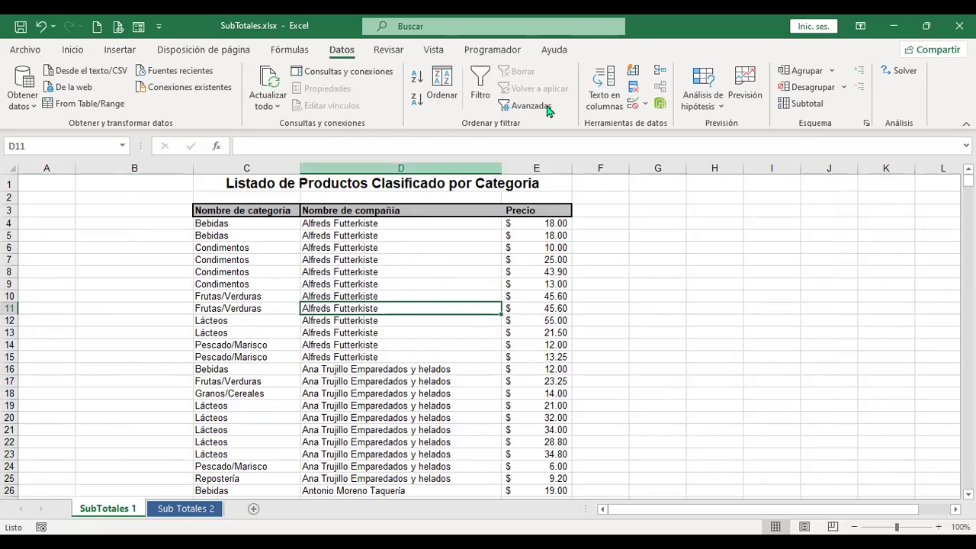
pyautogui.click(802, 103)
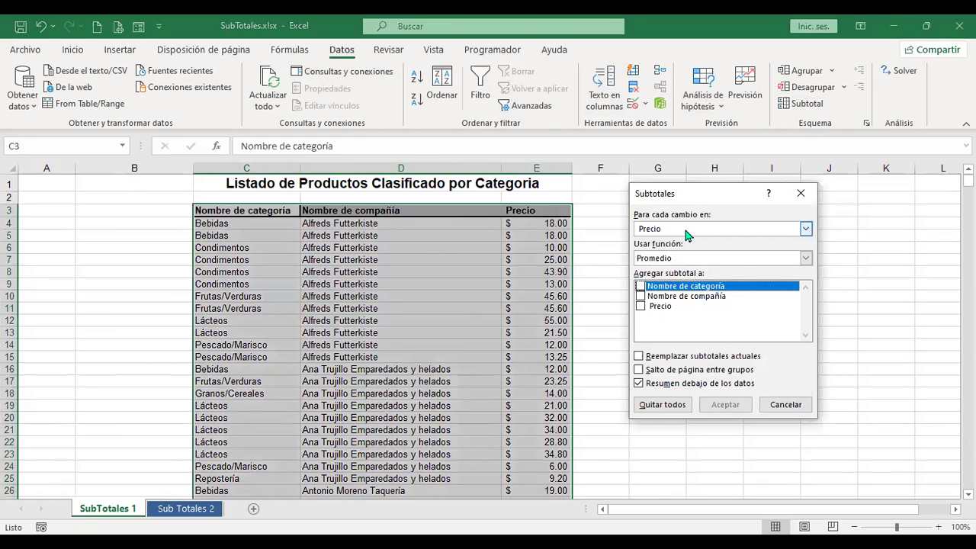
pyautogui.click(686, 228)
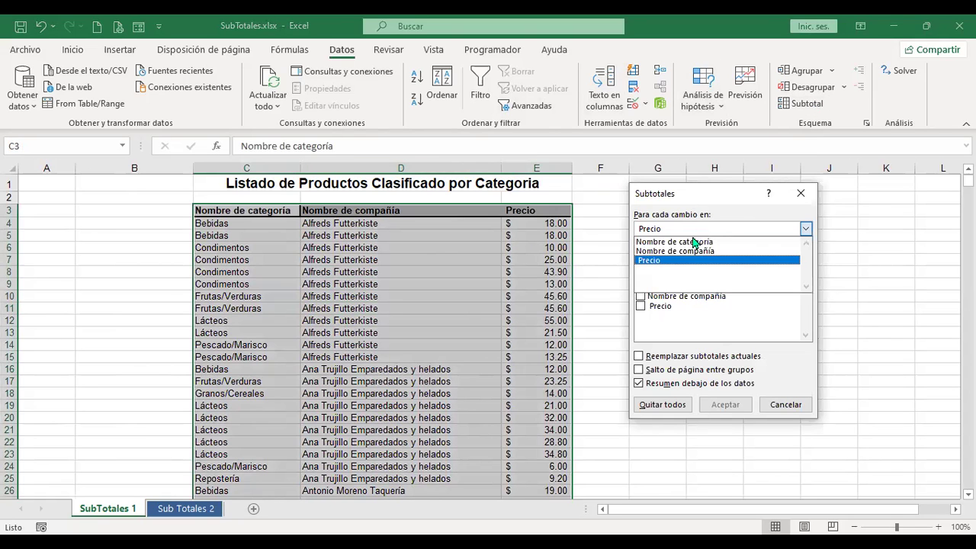
pyautogui.click(696, 243)
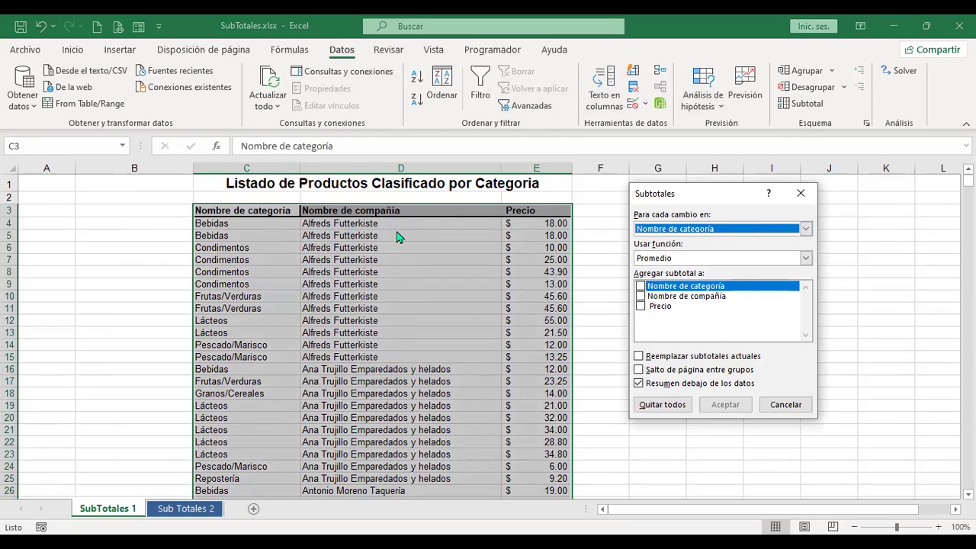
pyautogui.click(734, 228)
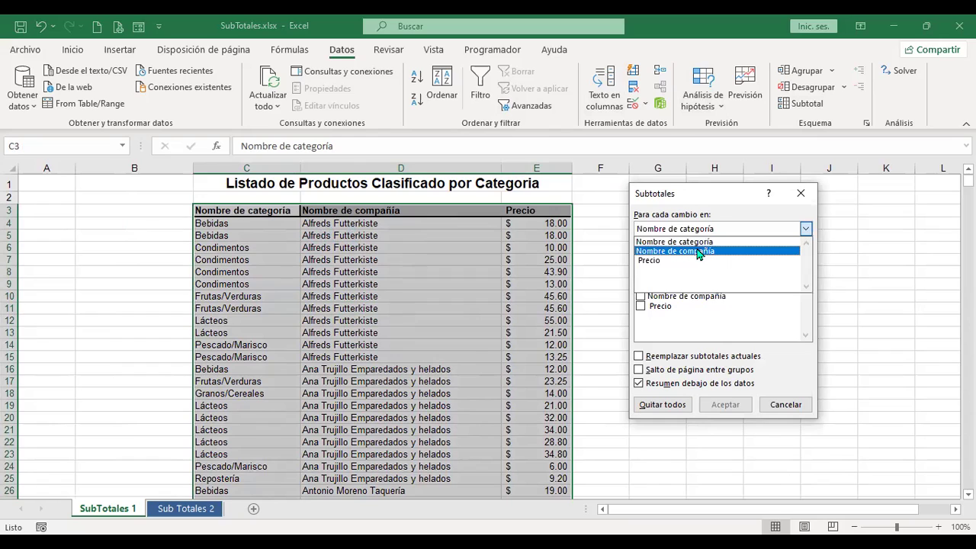
pyautogui.click(698, 251)
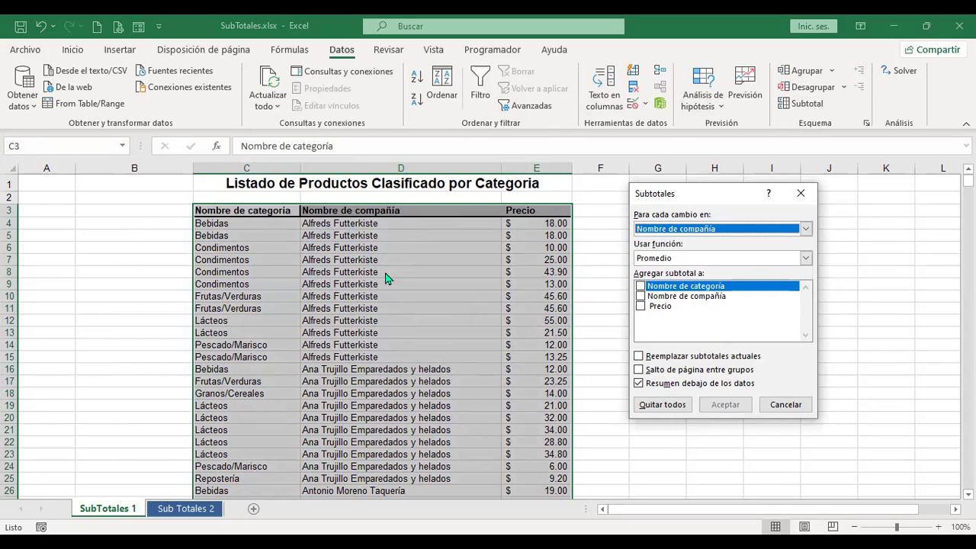
pyautogui.click(654, 258)
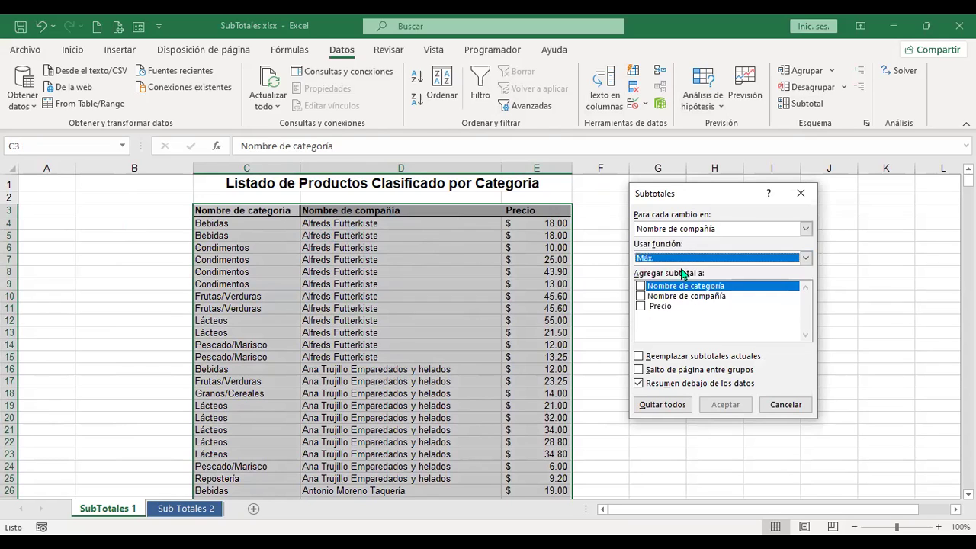
pyautogui.click(640, 308)
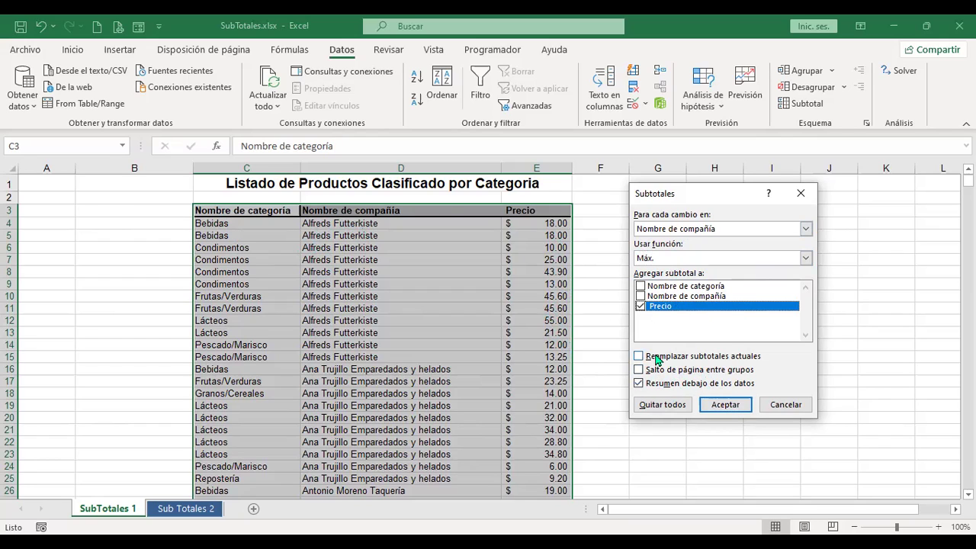
pyautogui.click(737, 409)
# Inspect the first company's maximum price row, including the subtotal formula in E16
pyautogui.click(490, 305)
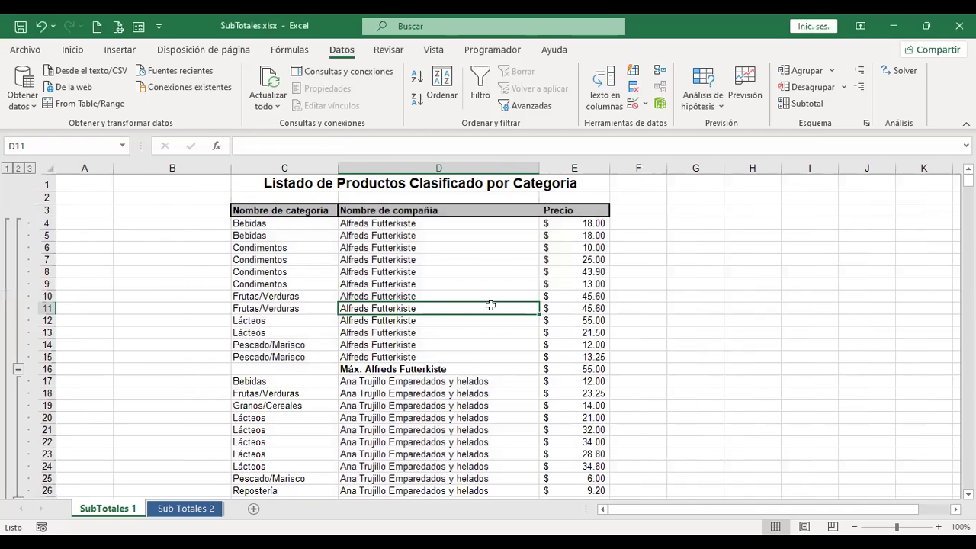
pyautogui.click(451, 356)
pyautogui.click(582, 368)
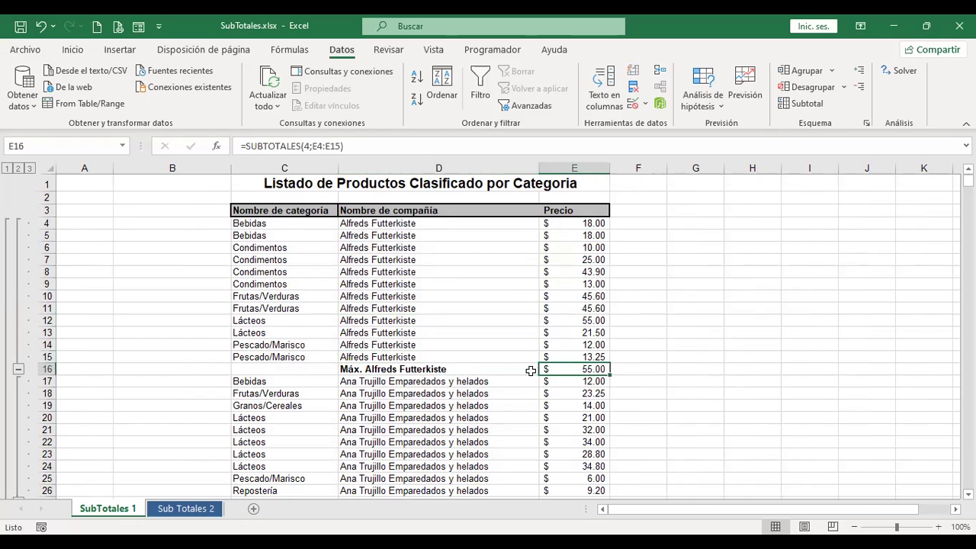
pyautogui.moveTo(511, 369); pyautogui.dragTo(578, 369)
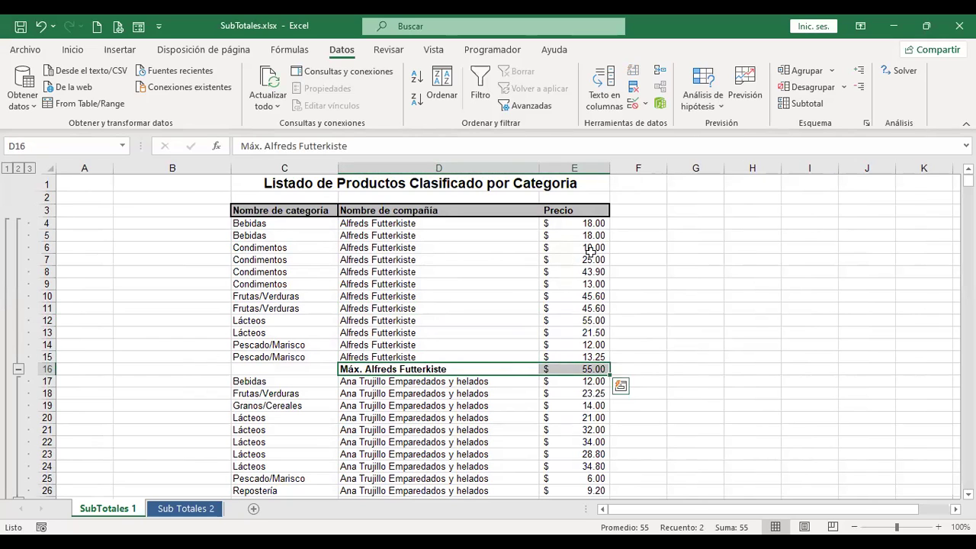
# Review the company maximums at outline level 2 and the general maximum at level 1, and expand back to level 3
pyautogui.scroll(-20, 400, 299)
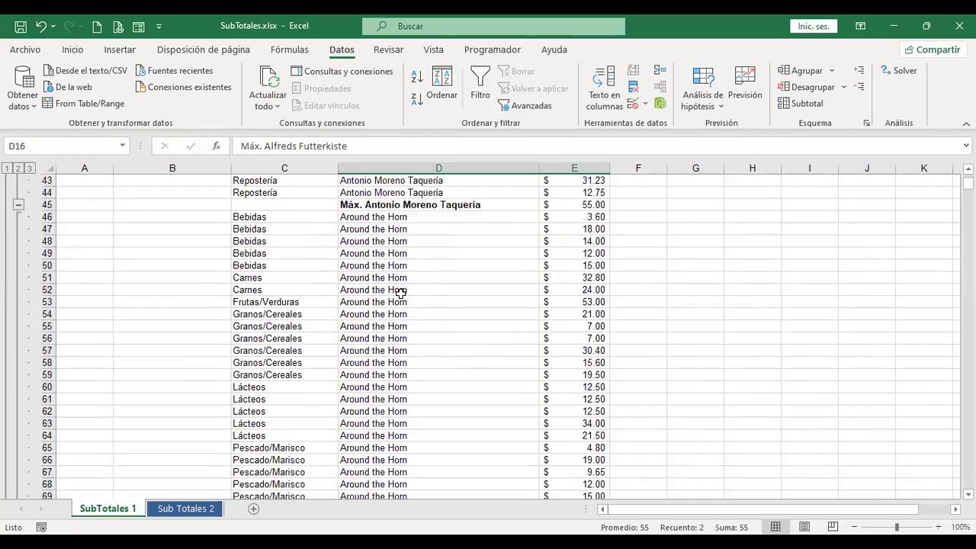
pyautogui.click(18, 168)
pyautogui.scroll(3, 536, 316)
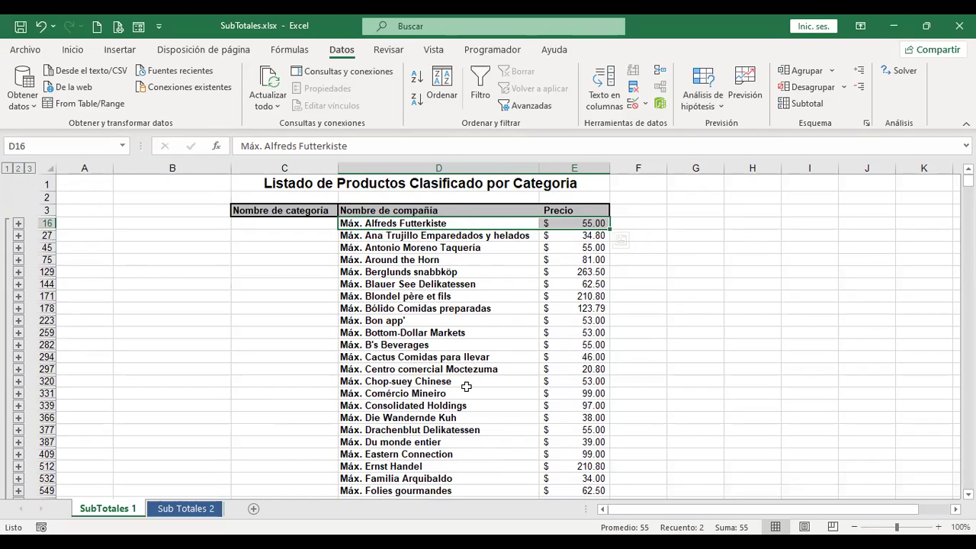
pyautogui.click(7, 168)
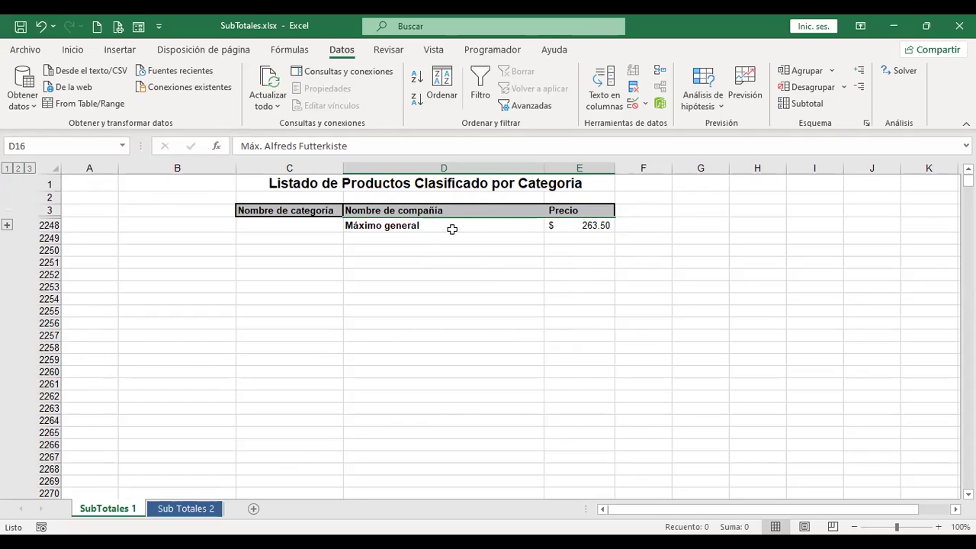
pyautogui.click(30, 168)
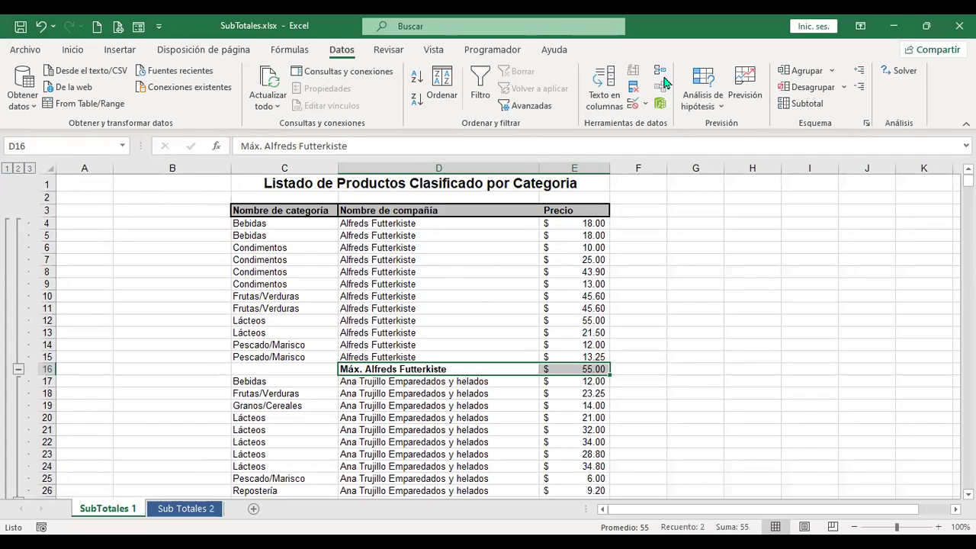
# Add a Mín. subtotal on Precio for each change in Nombre de compañía, without replacing the current subtotals
pyautogui.click(804, 104)
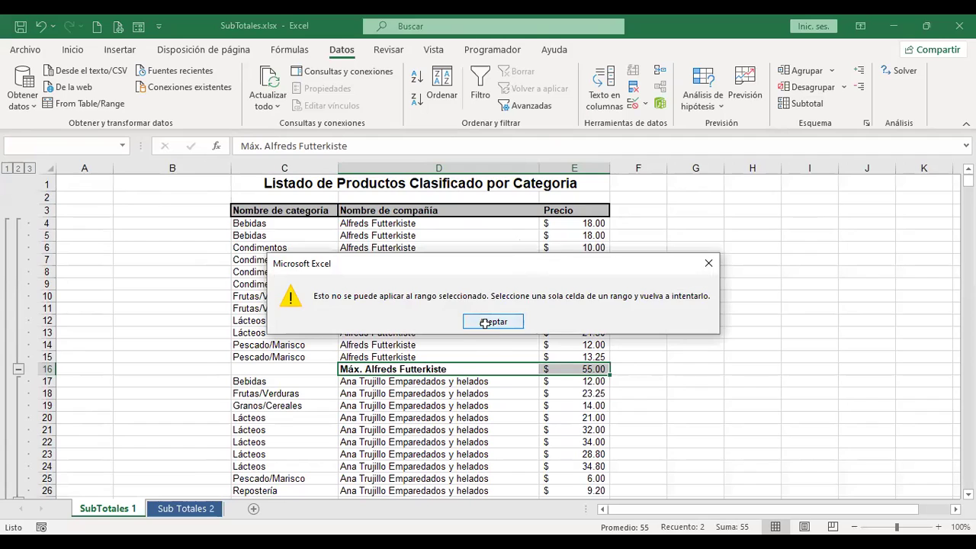
pyautogui.click(484, 323)
pyautogui.click(471, 271)
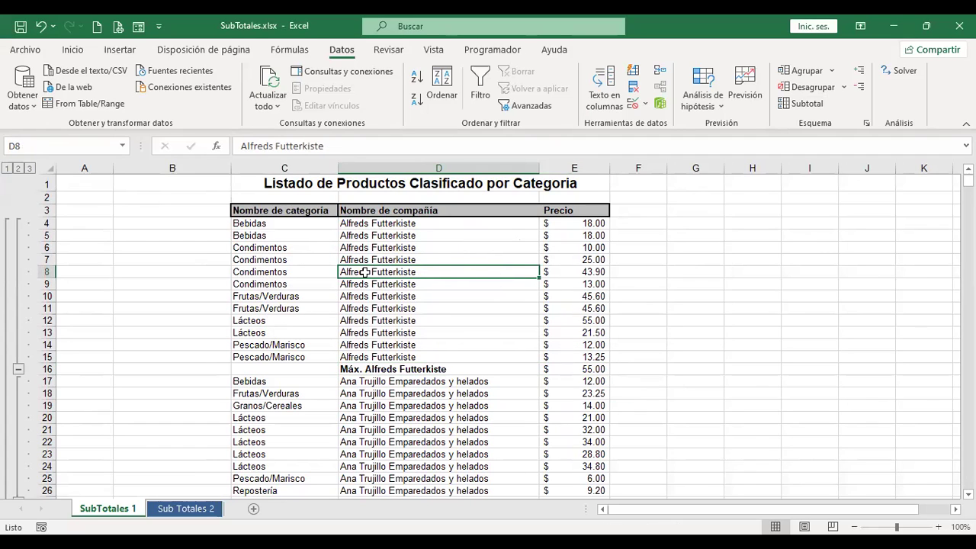
pyautogui.click(798, 106)
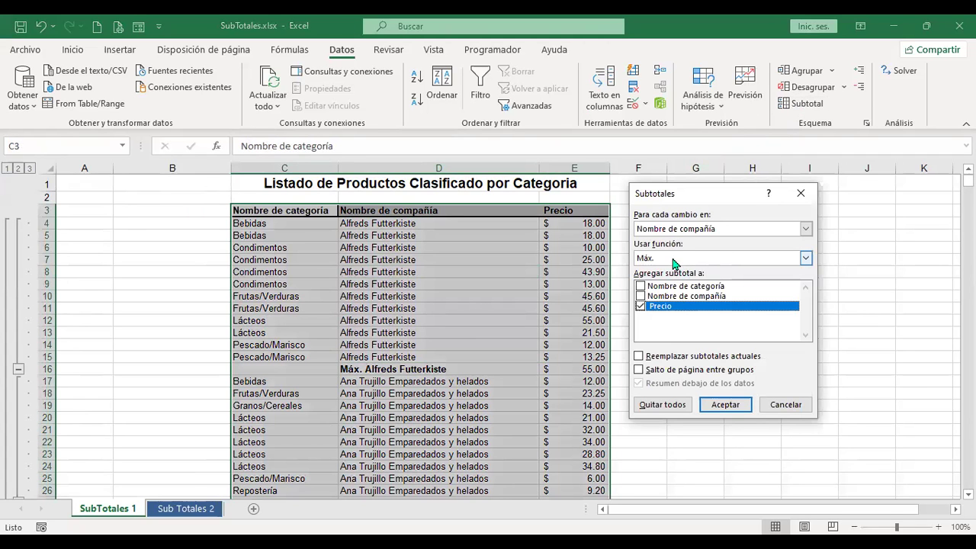
pyautogui.click(673, 262)
pyautogui.click(657, 309)
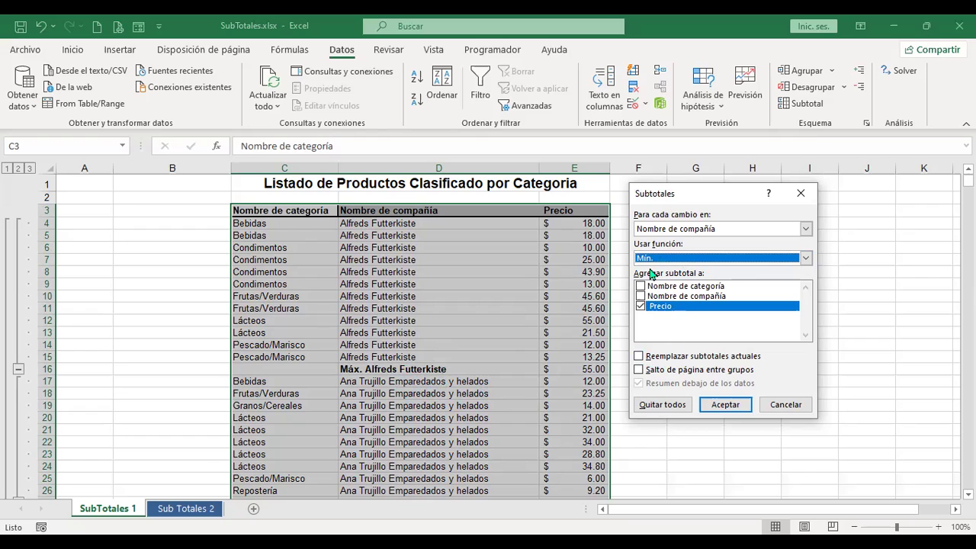
pyautogui.click(731, 407)
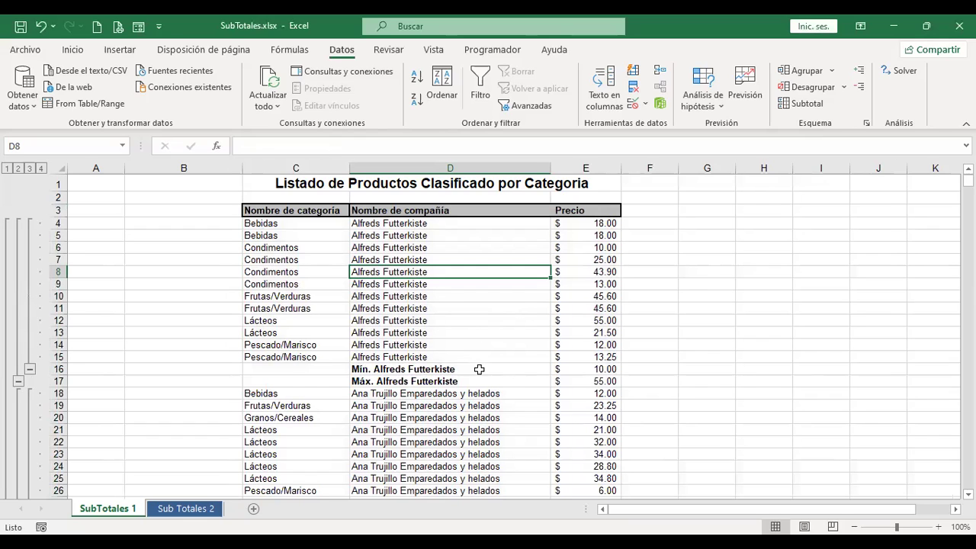
# Check the first company's minimum and maximum rows, and view the general minimum and maximum at outline level 1
pyautogui.click(445, 369)
pyautogui.click(445, 381)
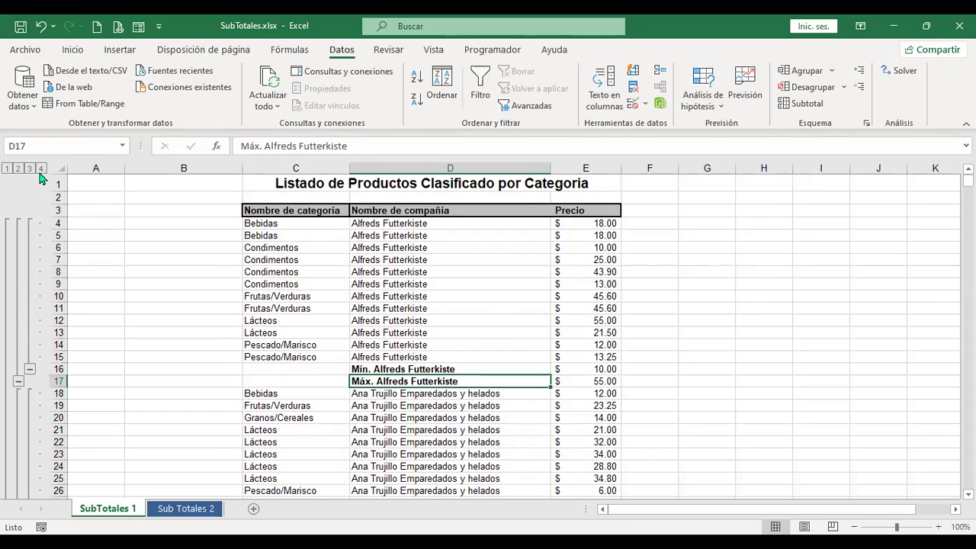
pyautogui.click(7, 169)
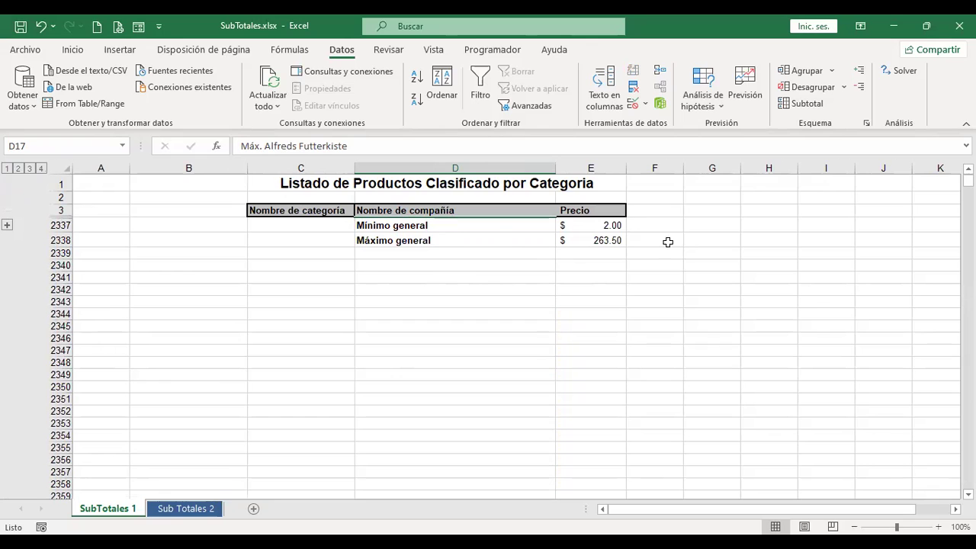
# Look through the company maximums at outline level 2, and show the minimums alongside them at level 3
pyautogui.click(18, 169)
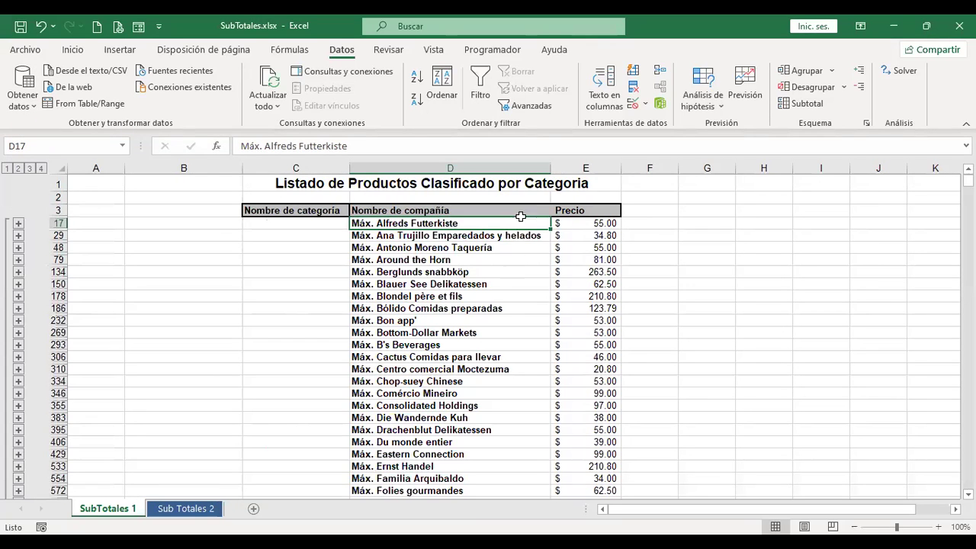
pyautogui.scroll(-11, 441, 258)
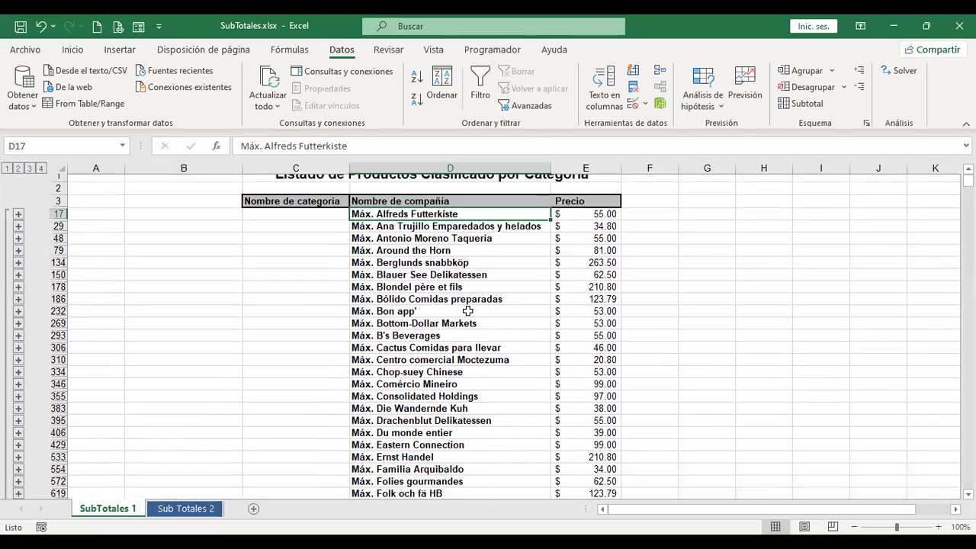
pyautogui.scroll(11, 555, 348)
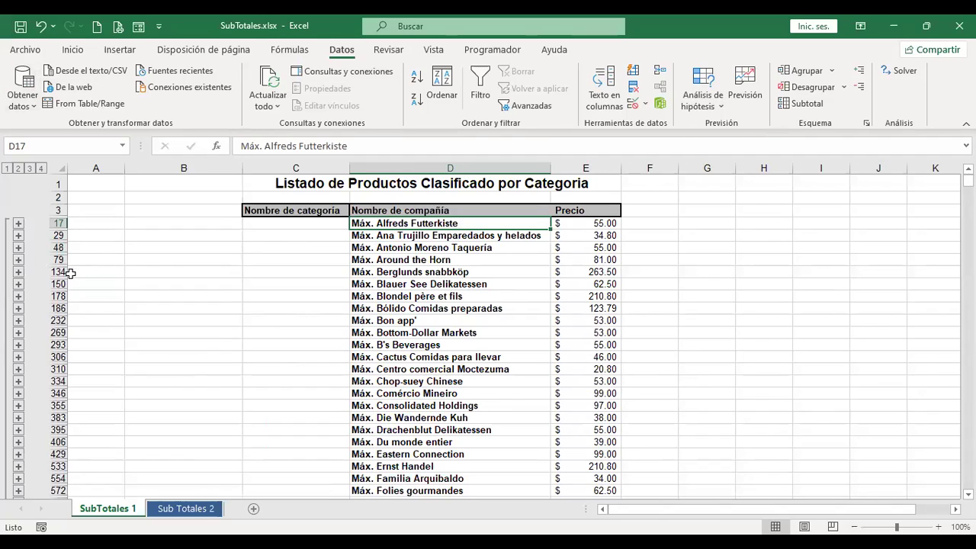
pyautogui.click(29, 168)
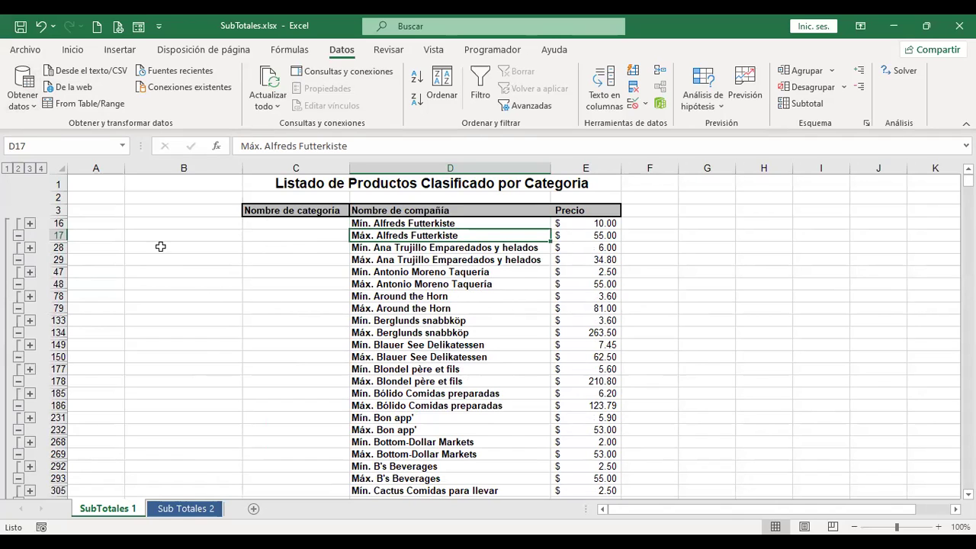
# Show all outline levels and replace the current subtotals with a Producto subtotal on Precio for each change in Nombre de compañía
pyautogui.click(41, 168)
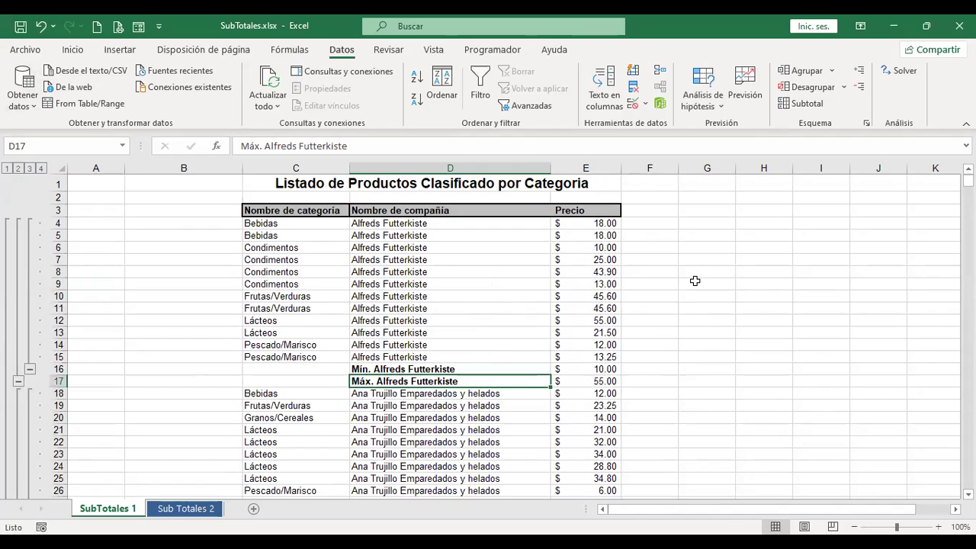
pyautogui.click(469, 271)
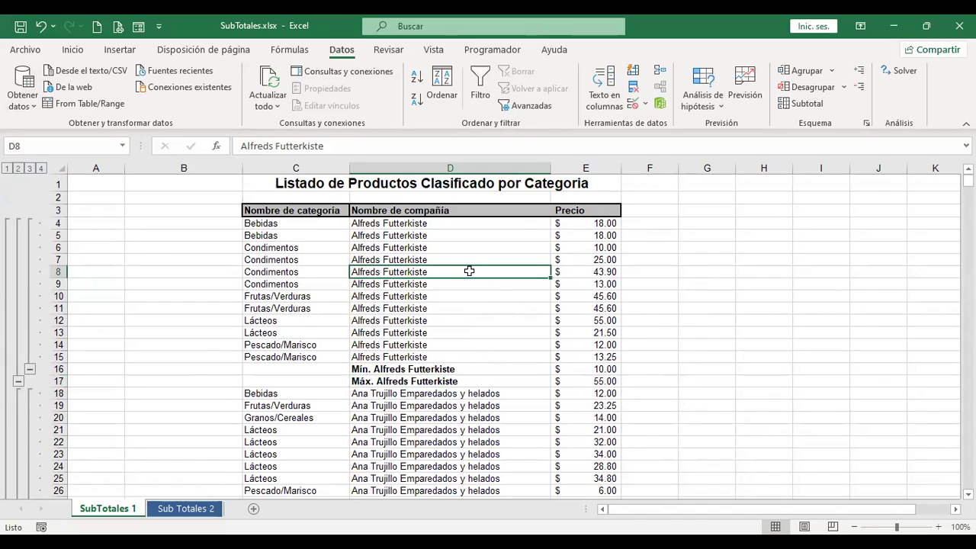
pyautogui.click(796, 91)
pyautogui.click(752, 338)
pyautogui.click(801, 104)
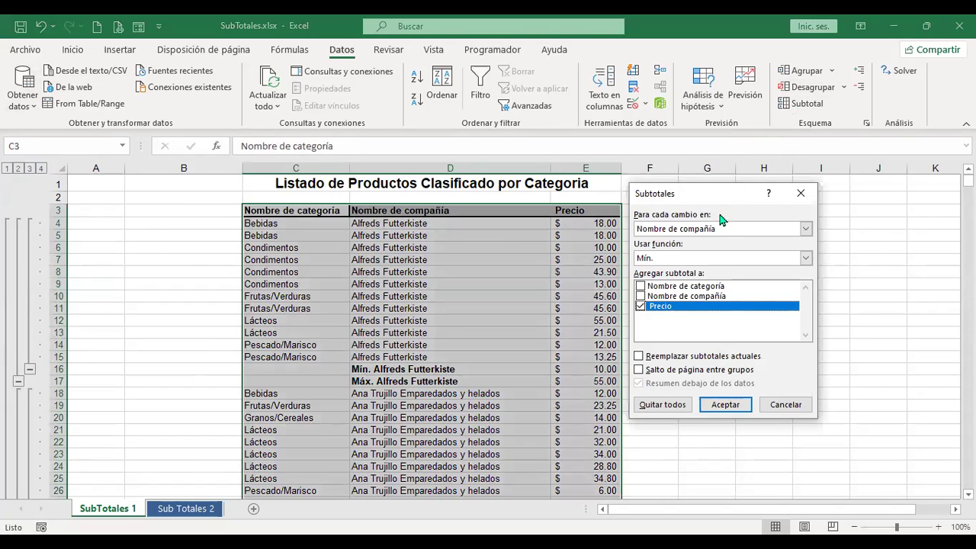
pyautogui.click(700, 261)
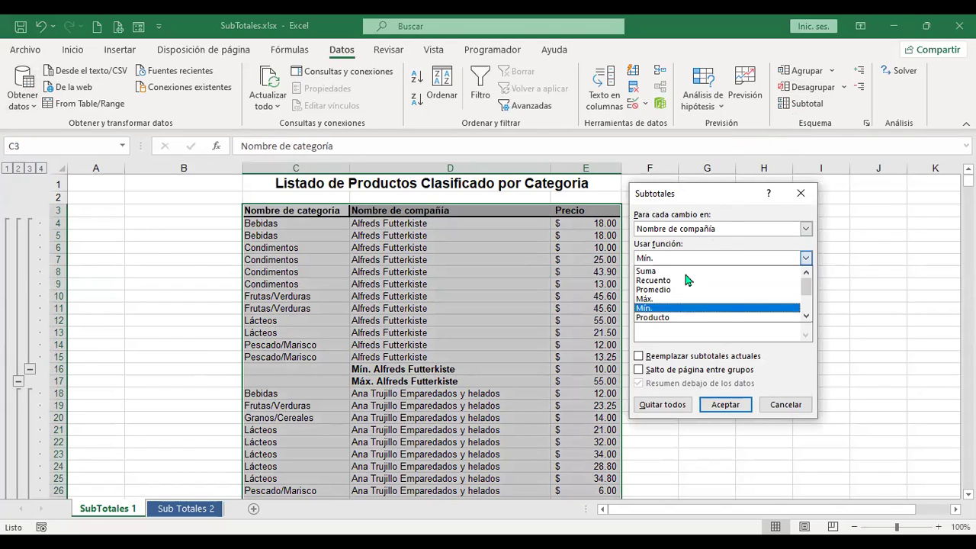
pyautogui.click(807, 318)
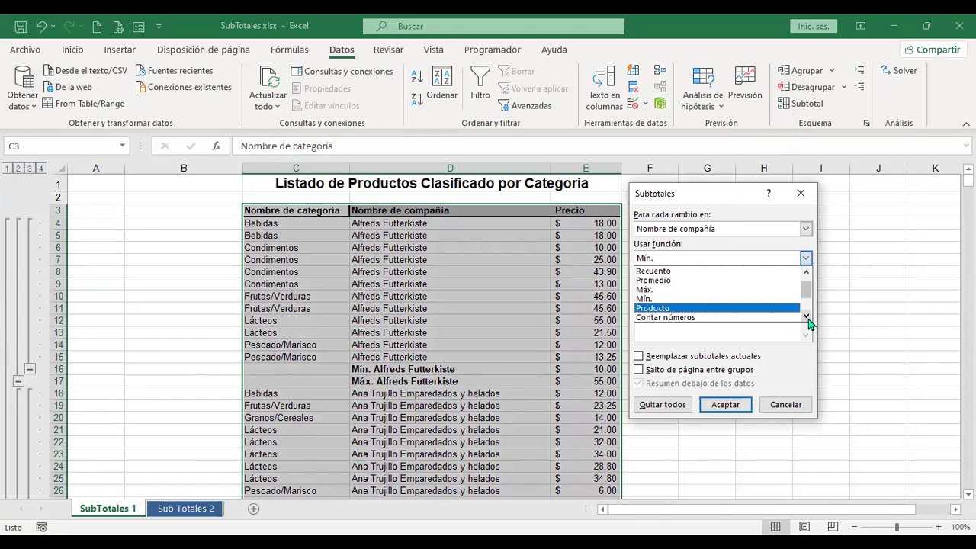
pyautogui.click(686, 309)
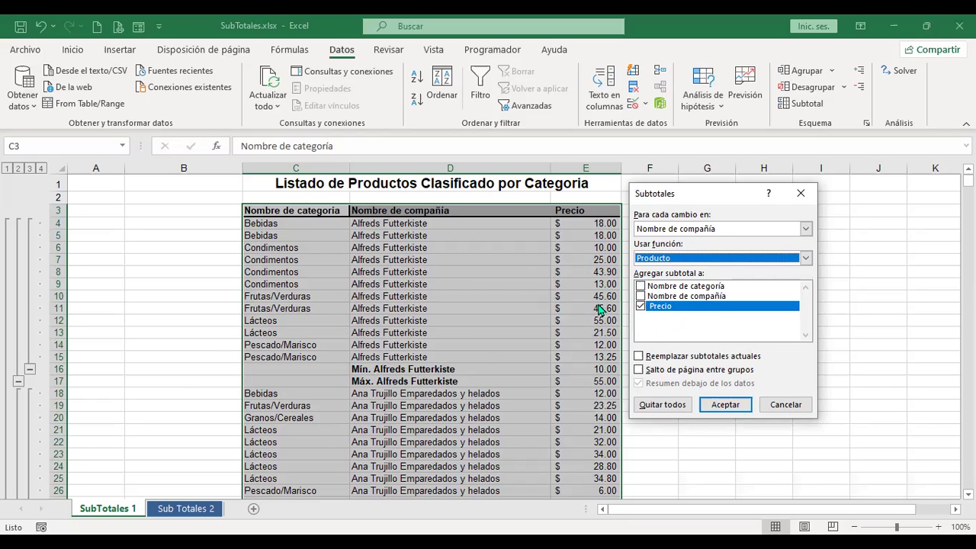
pyautogui.click(639, 356)
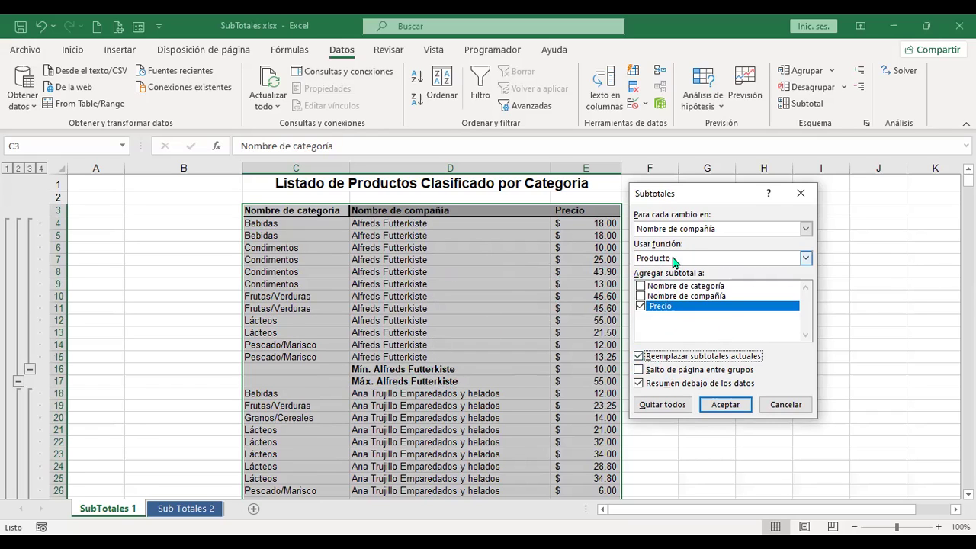
pyautogui.click(726, 405)
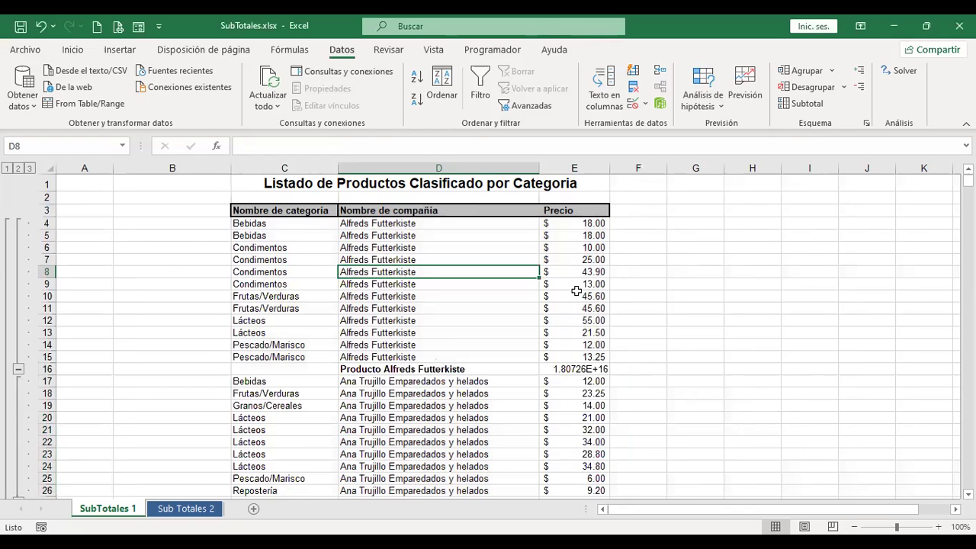
# Inspect the formula and label of the product subtotal for Alfreds Futterkiste, and check the subtotal settings without applying changes
pyautogui.click(574, 369)
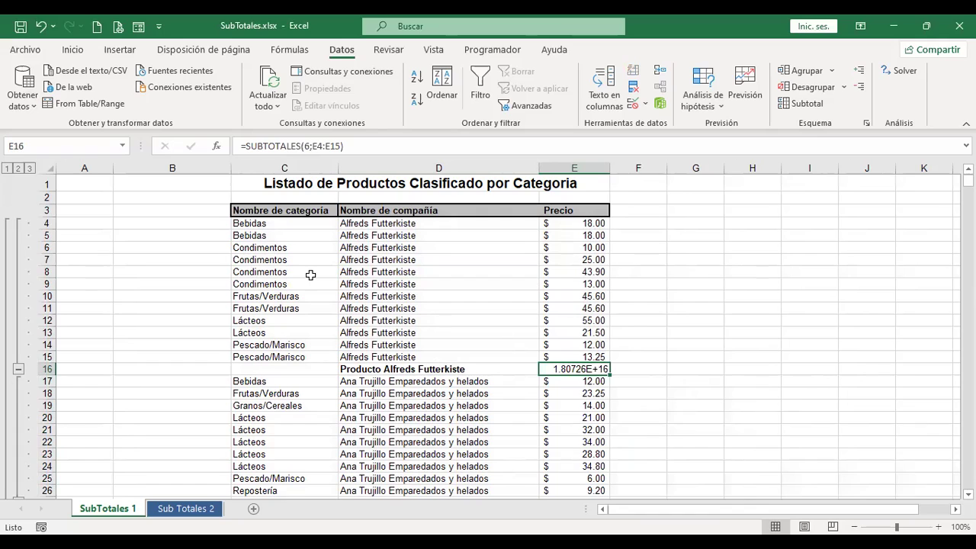
pyautogui.click(693, 365)
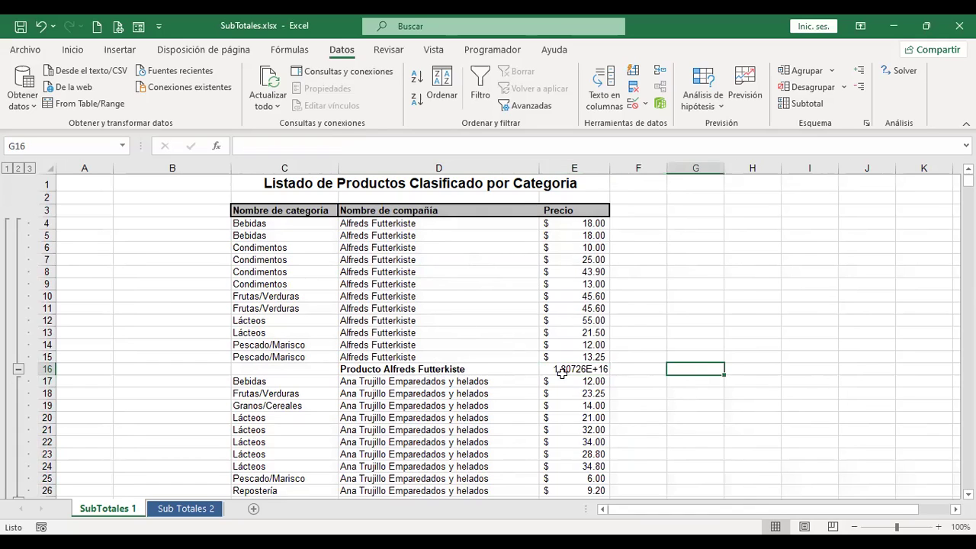
pyautogui.click(645, 365)
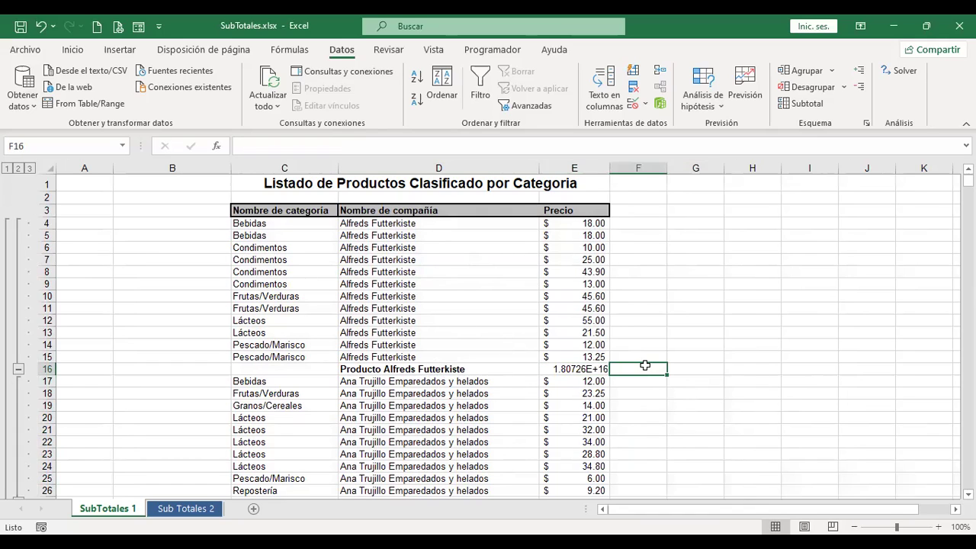
pyautogui.click(689, 366)
pyautogui.click(444, 369)
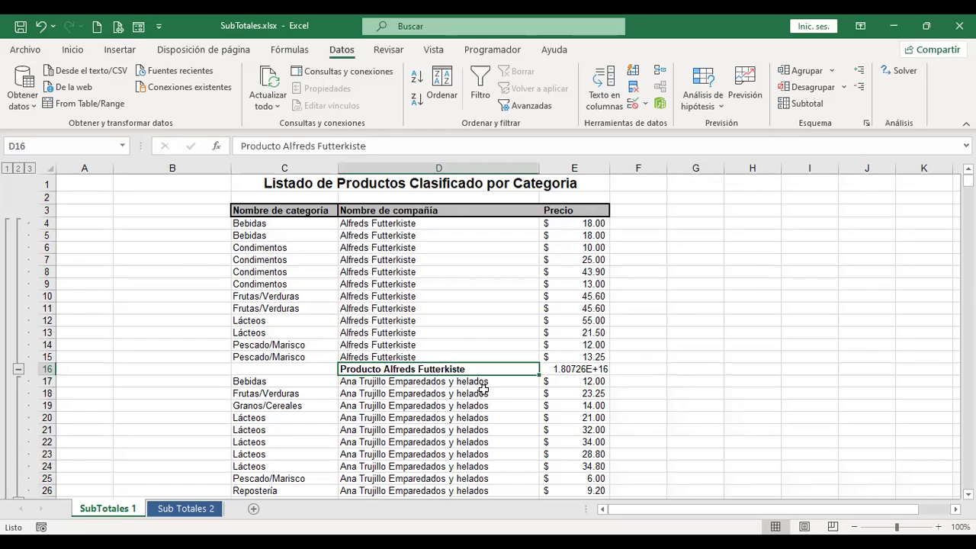
pyautogui.click(805, 106)
pyautogui.click(791, 406)
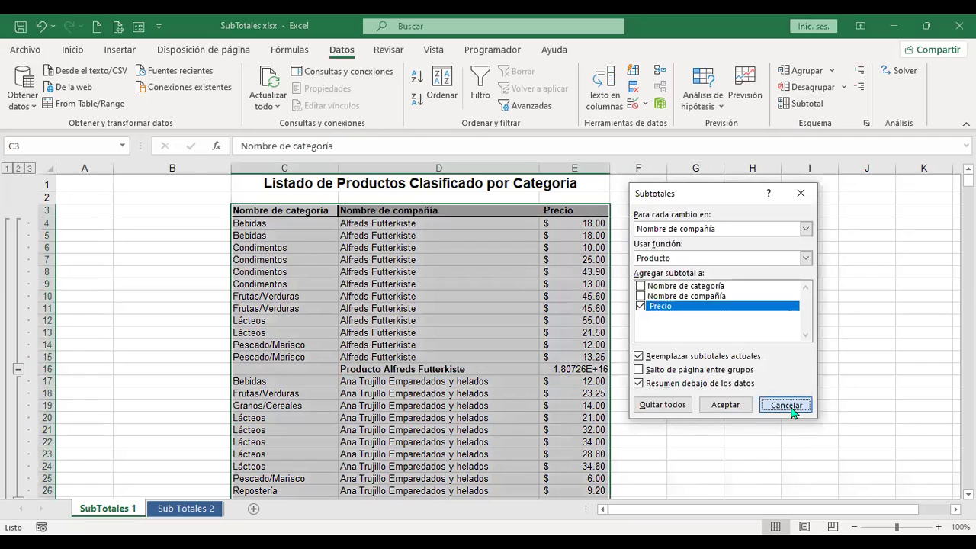
# Compare the Alfreds Futterkiste prices in E4:E15 with the product subtotal in E16
pyautogui.click(629, 368)
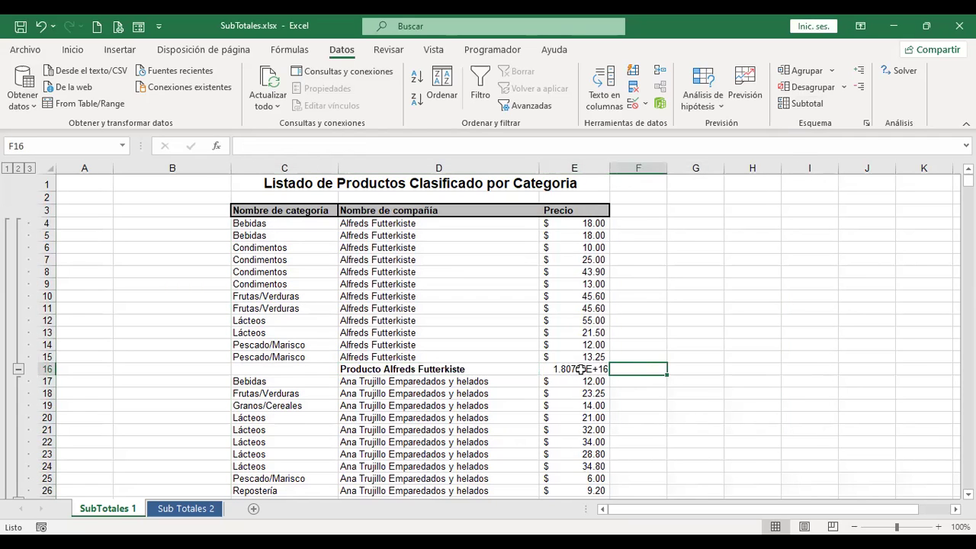
pyautogui.click(581, 369)
pyautogui.moveTo(590, 221); pyautogui.dragTo(588, 356)
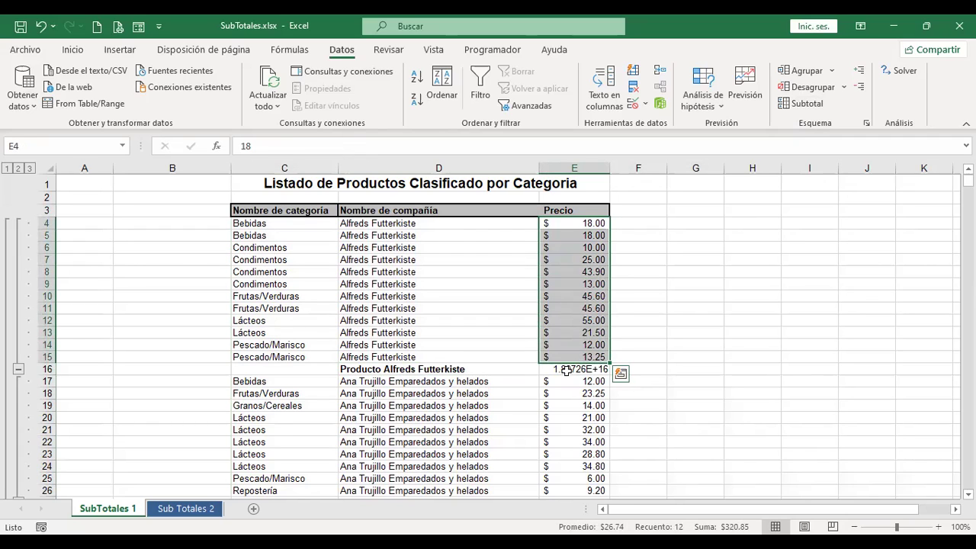
pyautogui.click(567, 370)
# Remove all subtotals and add a Contar números subtotal on Precio for each change in Nombre de compañía
pyautogui.click(814, 110)
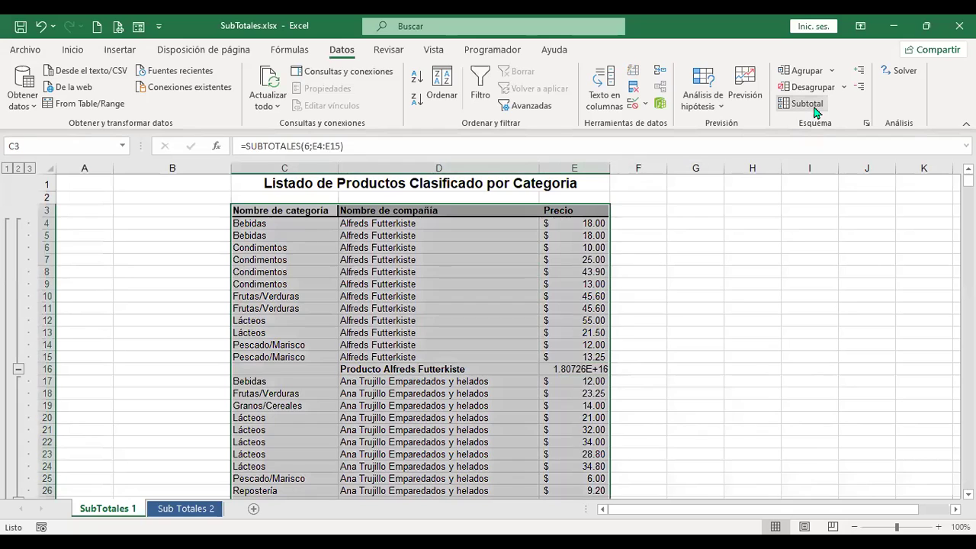
pyautogui.click(662, 405)
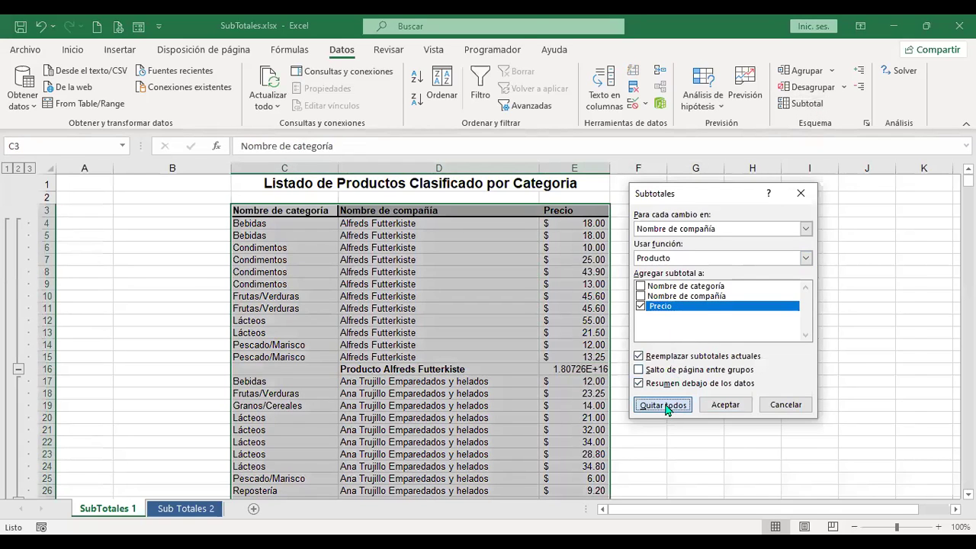
pyautogui.click(808, 104)
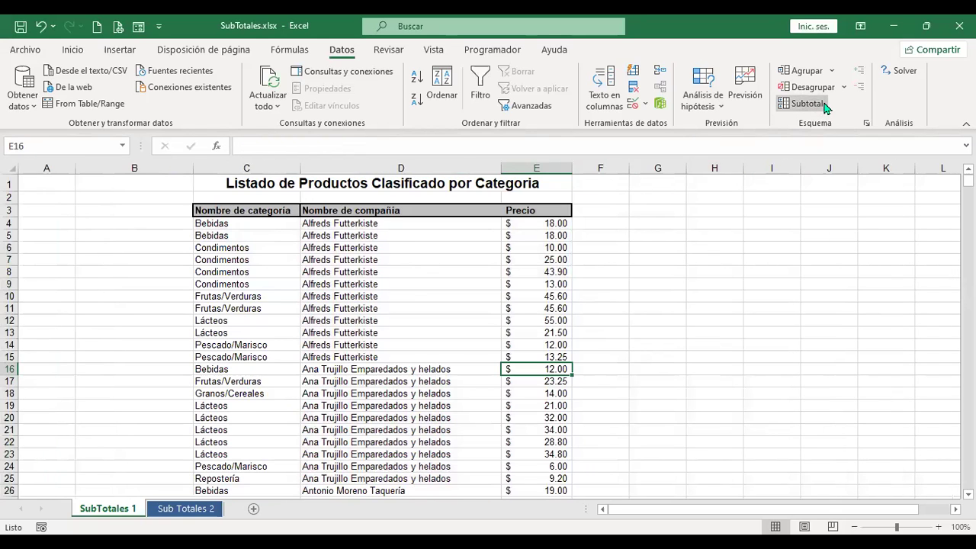
pyautogui.click(805, 258)
pyautogui.scroll(-1, 705, 315)
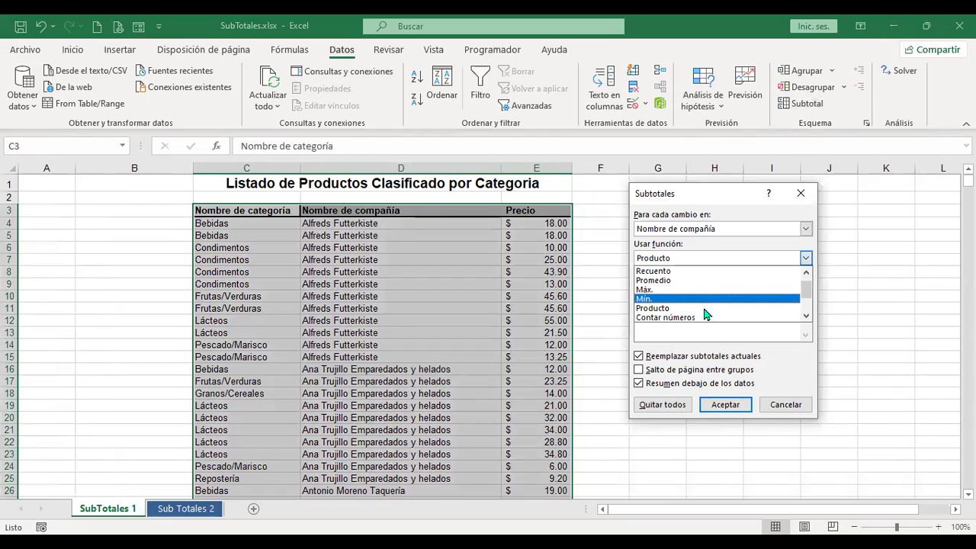
pyautogui.scroll(-1, 705, 314)
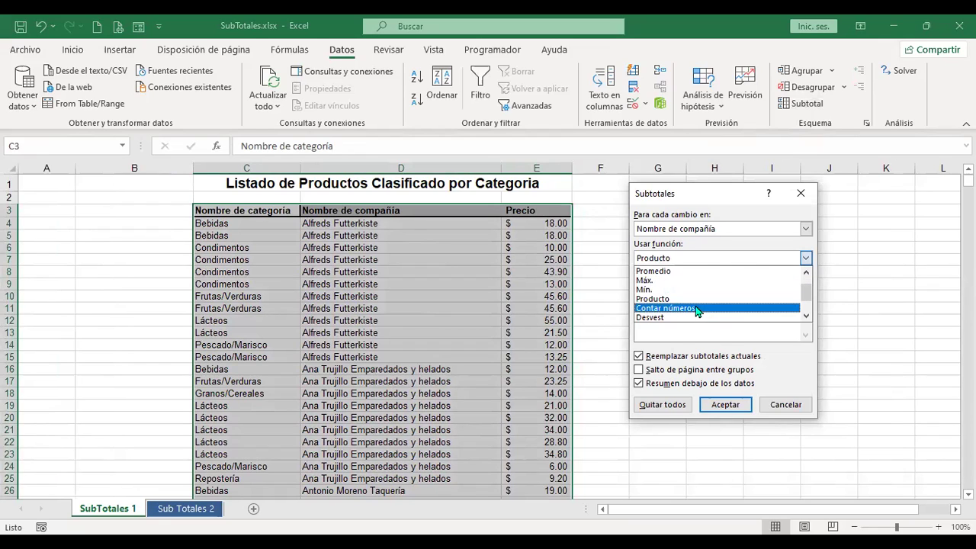
pyautogui.click(694, 309)
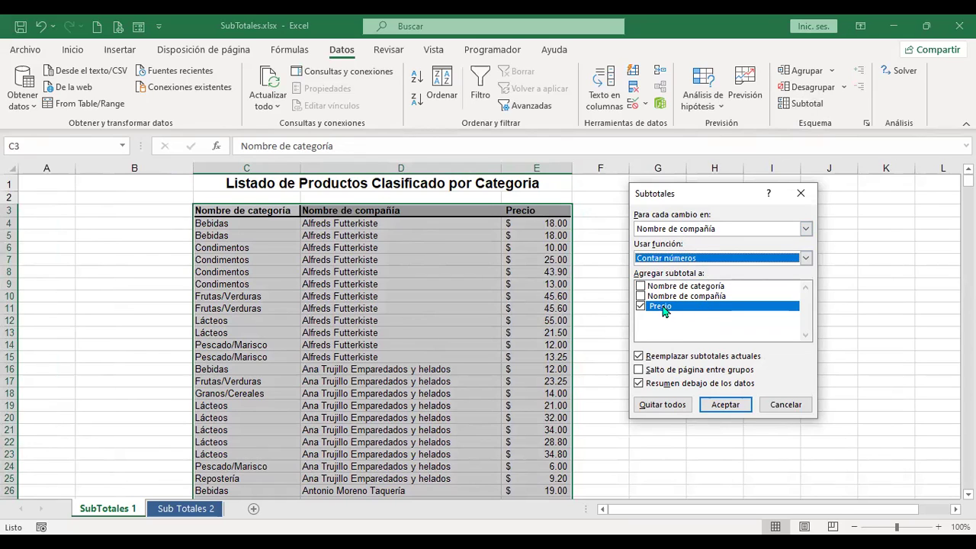
pyautogui.click(724, 403)
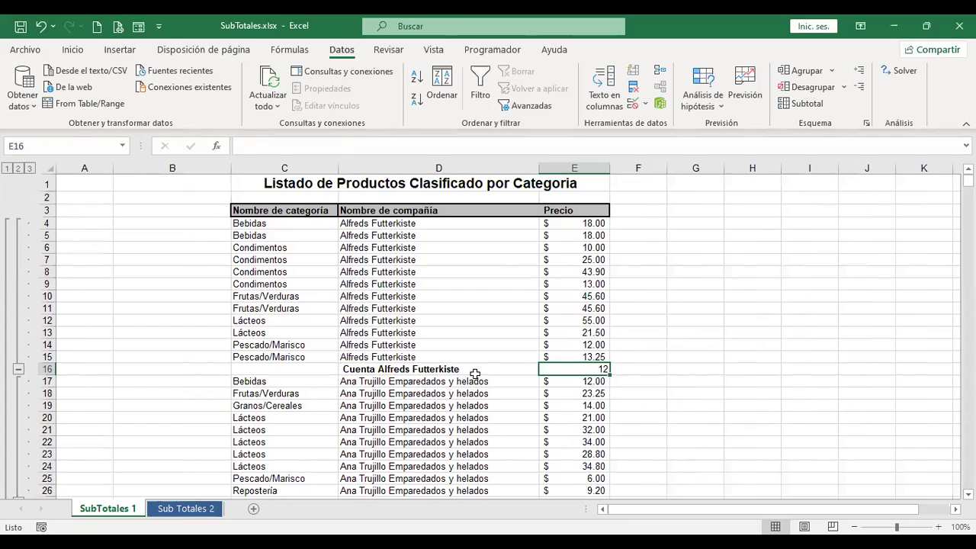
# Check the count subtotal for Alfreds Futterkiste and its formula against the prices in E4:E15
pyautogui.moveTo(474, 369); pyautogui.dragTo(569, 374)
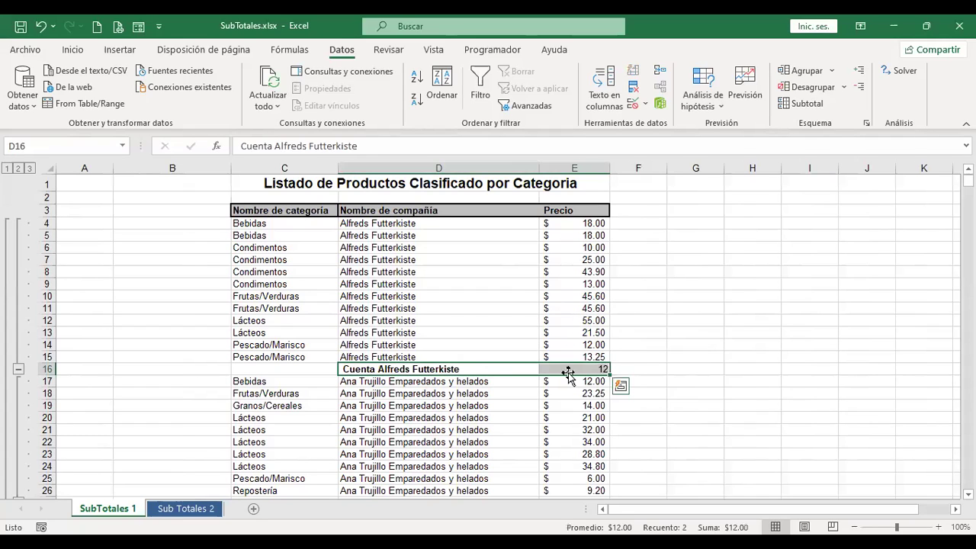
pyautogui.click(637, 368)
pyautogui.click(490, 371)
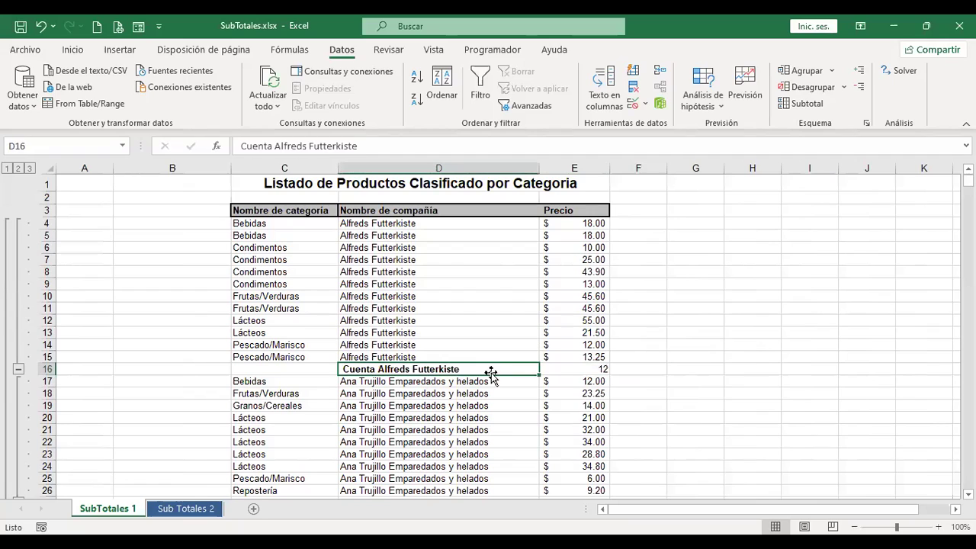
pyautogui.moveTo(583, 225); pyautogui.dragTo(583, 356)
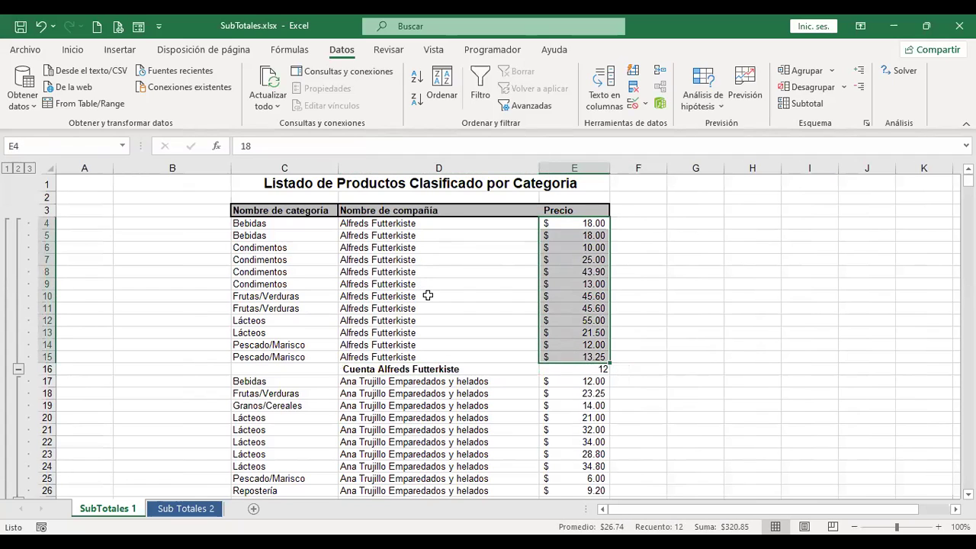
pyautogui.click(653, 374)
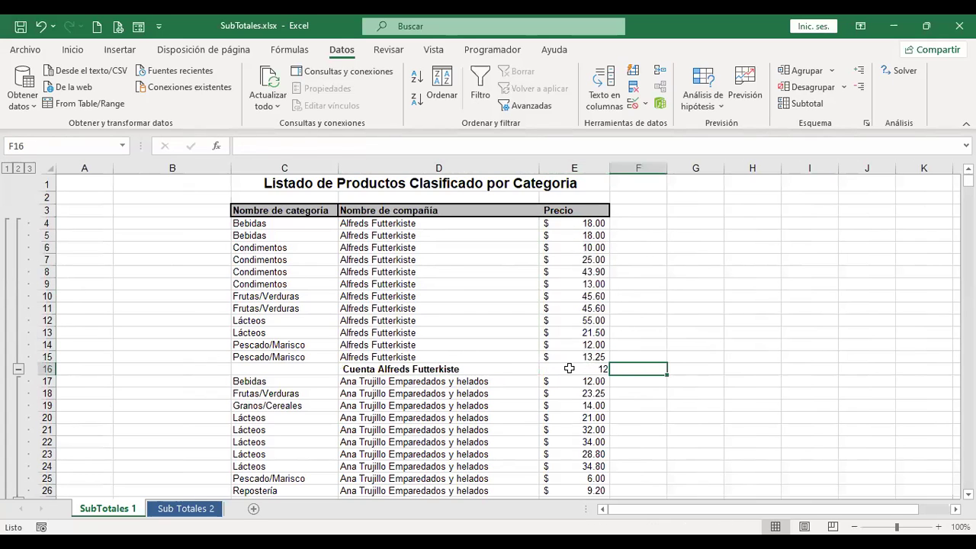
pyautogui.click(570, 369)
# Check the second company's count subtotal against the prices in E17:E26, and look through the following companies' counts
pyautogui.scroll(-6, 568, 366)
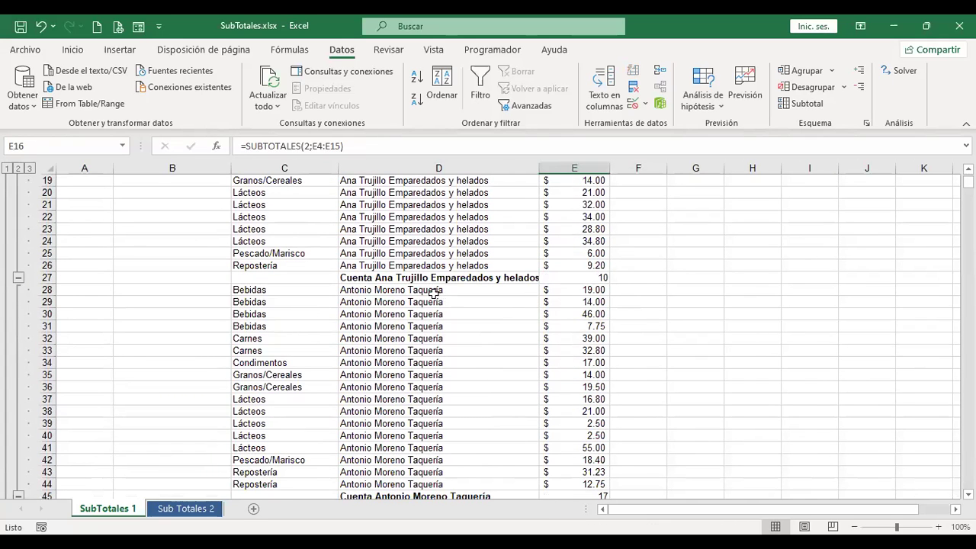
pyautogui.click(577, 277)
pyautogui.scroll(1, 577, 278)
pyautogui.moveTo(587, 192); pyautogui.dragTo(587, 301)
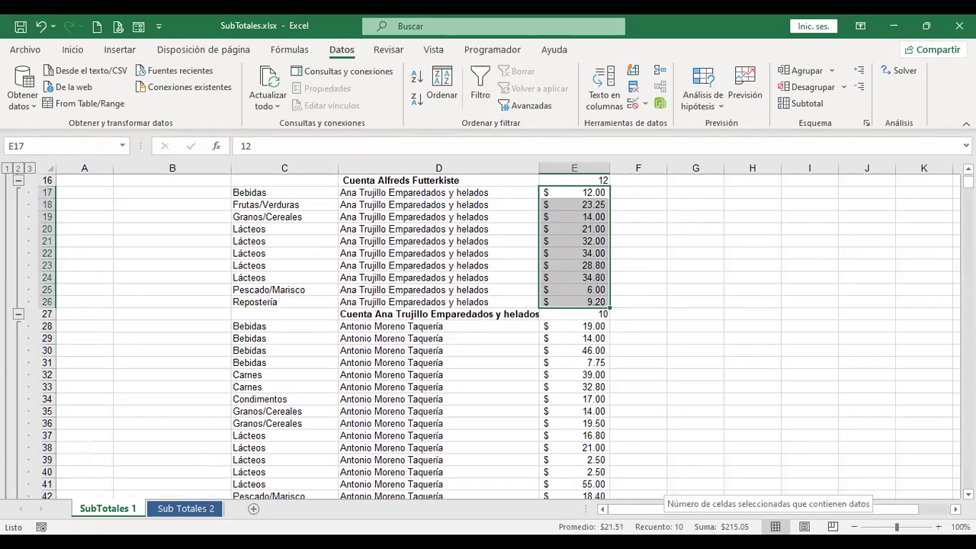
pyautogui.click(693, 312)
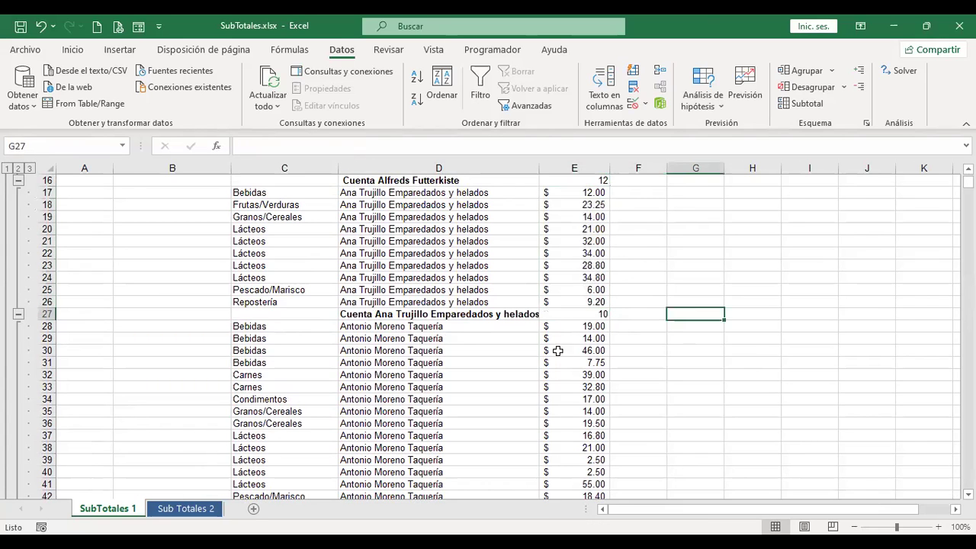
pyautogui.scroll(-5, 575, 325)
pyautogui.scroll(-13, 575, 325)
# Review the remaining subtotal functions, such as Desvest, Desvestp, Var and Varp, without applying any, and return to cell A1
pyautogui.click(470, 263)
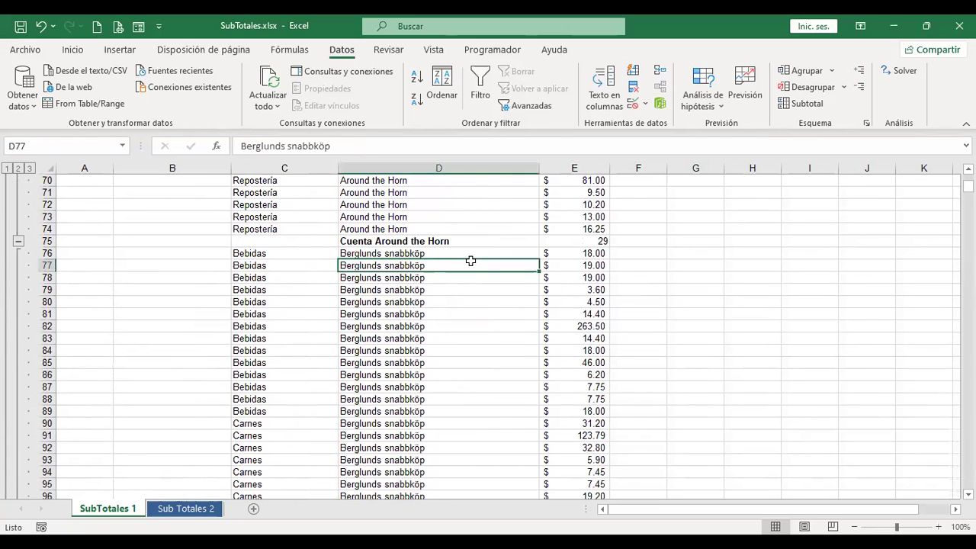
pyautogui.click(806, 103)
pyautogui.click(693, 263)
pyautogui.scroll(-2, 689, 303)
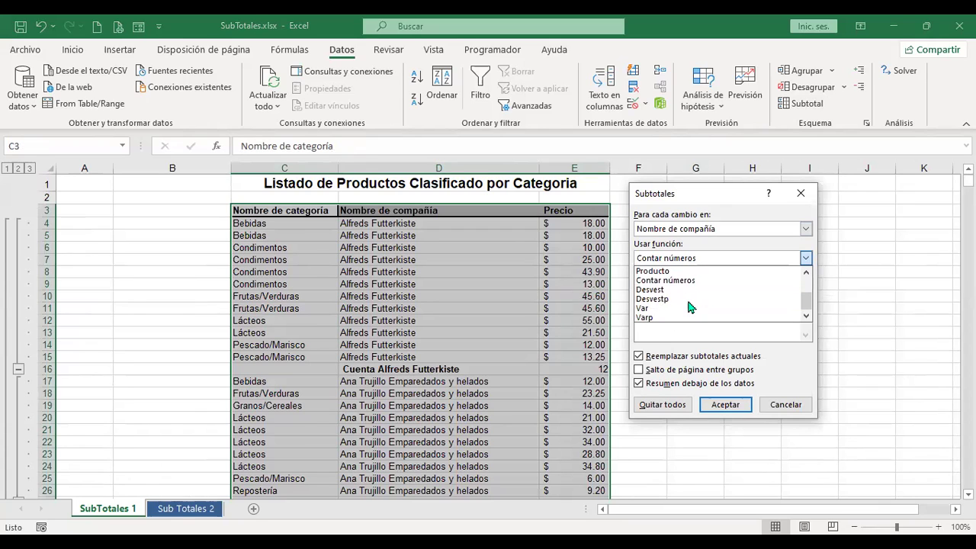
pyautogui.click(707, 190)
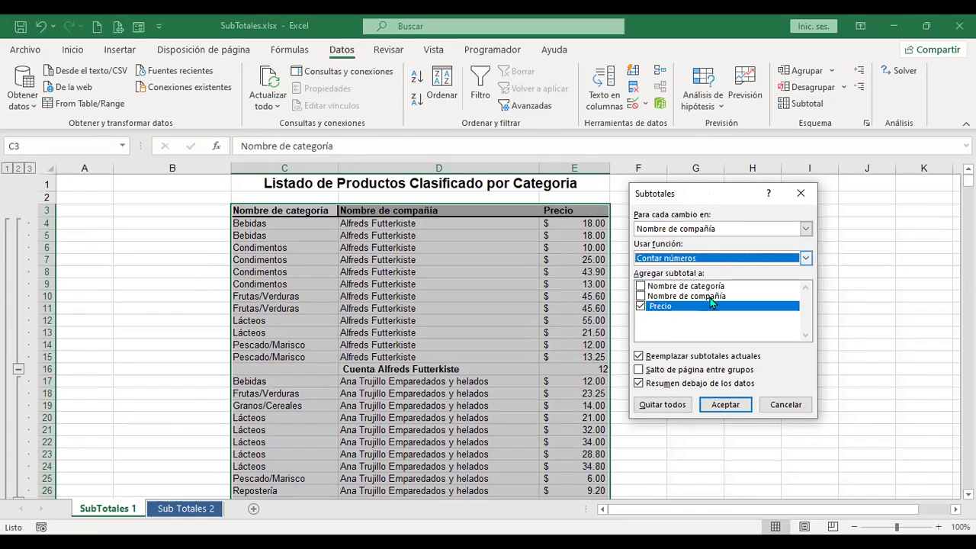
pyautogui.click(790, 410)
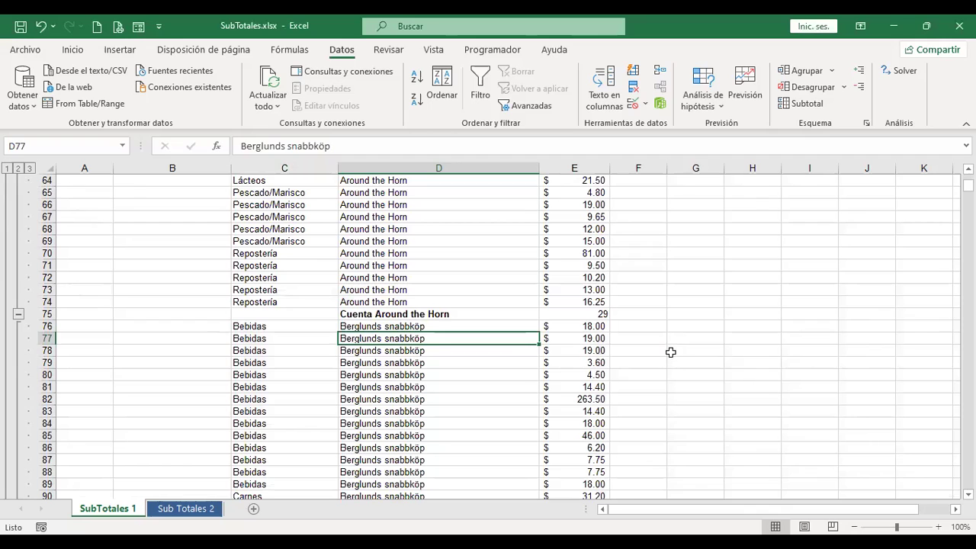
pyautogui.click(671, 350)
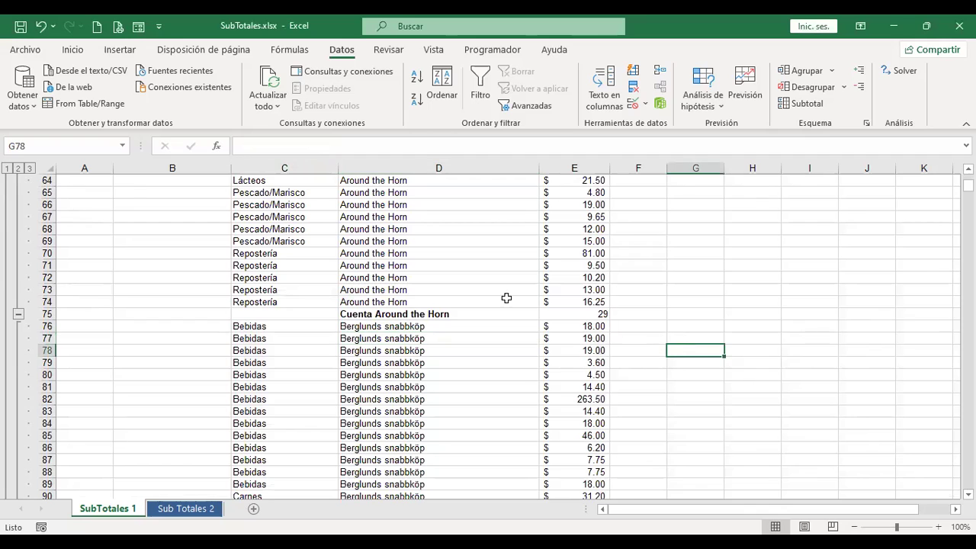
pyautogui.hotkey('ctrl', 'Home')
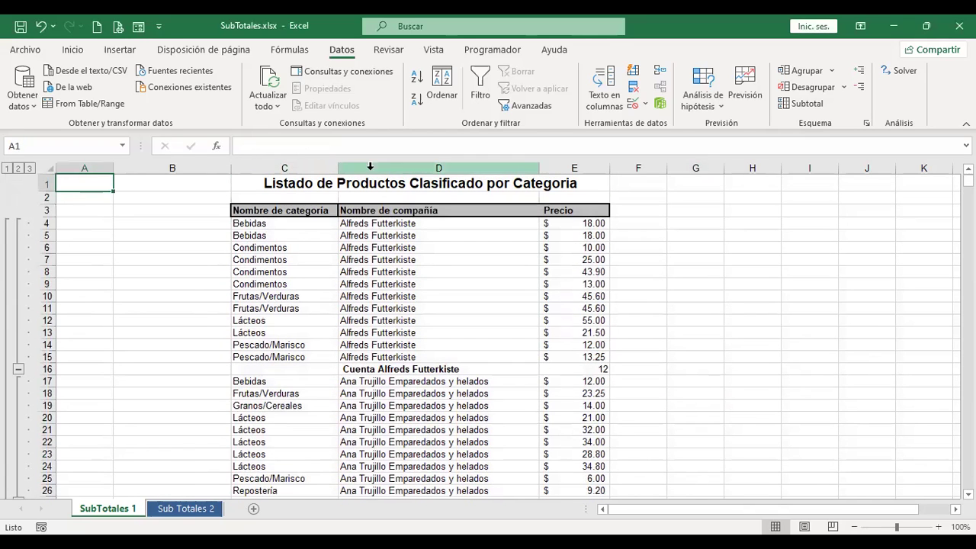
# Switch to the Sub Totales 2 sheet and go to cell A1 of the employee list
pyautogui.click(185, 508)
pyautogui.click(555, 373)
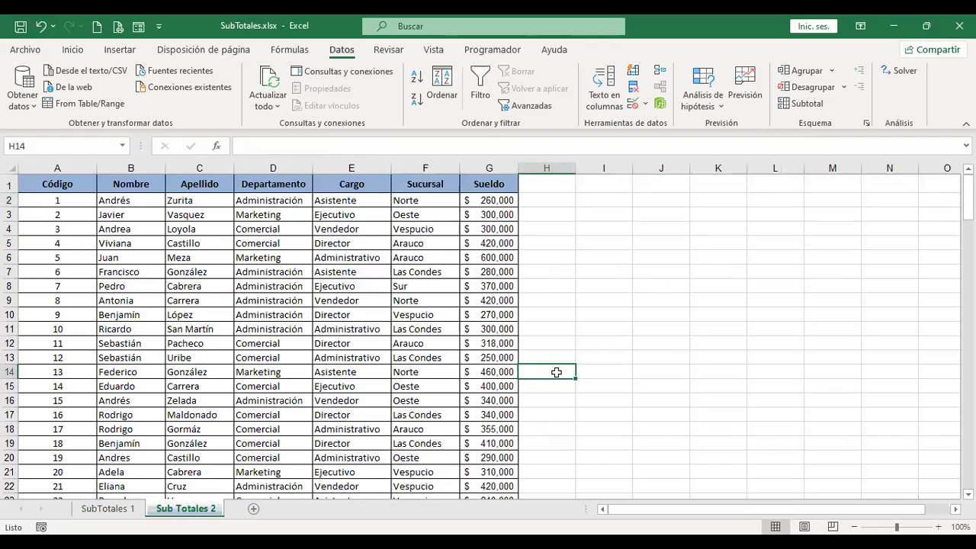
pyautogui.hotkey('ctrl', 'Home')
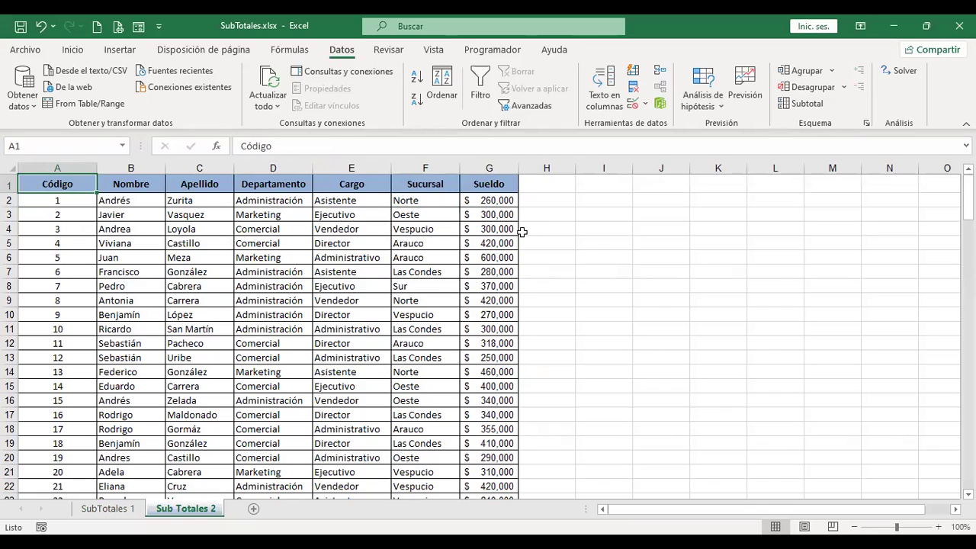
# Examine the repeated values in the Departamento, Cargo and Sucursal columns as possible fields for grouping the employee list
pyautogui.click(197, 200)
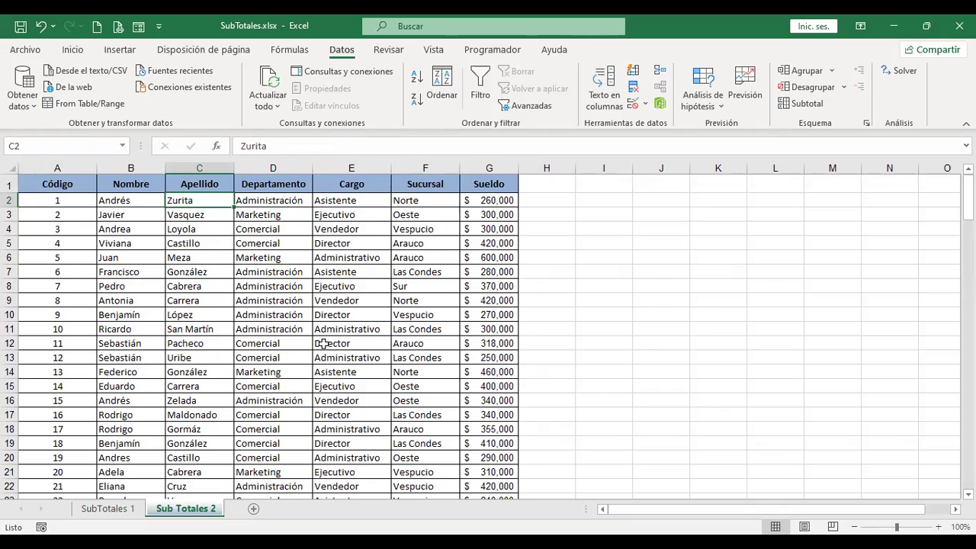
pyautogui.click(294, 200)
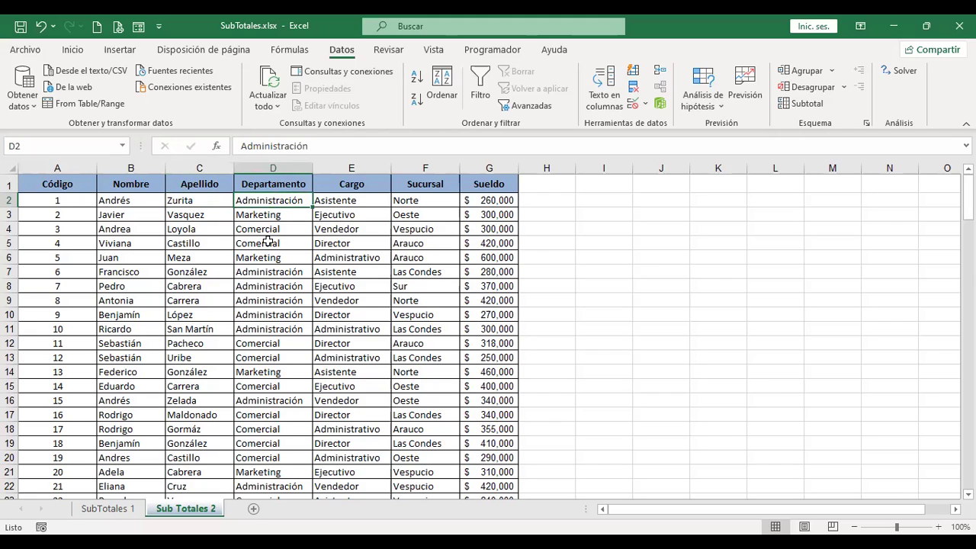
pyautogui.click(279, 271)
pyautogui.moveTo(279, 272); pyautogui.dragTo(280, 325)
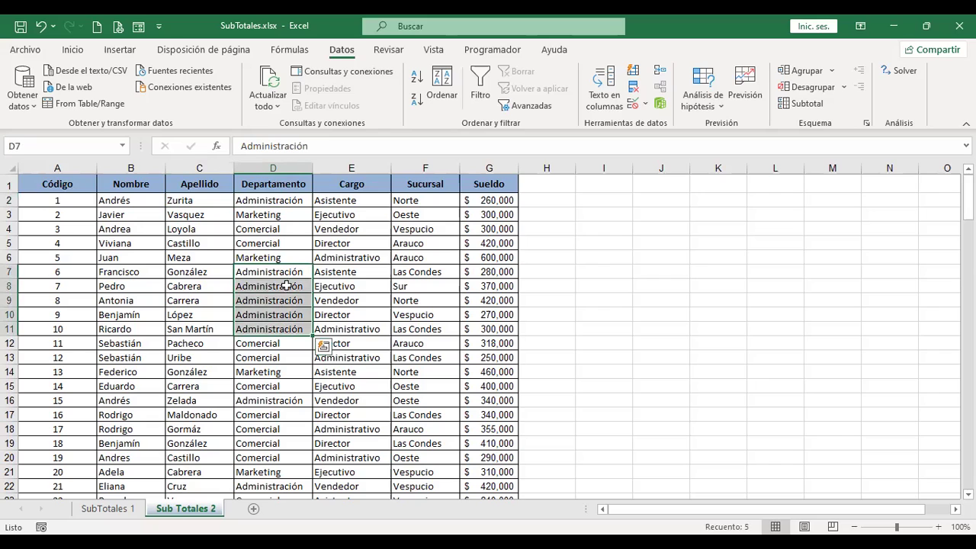
pyautogui.click(292, 269)
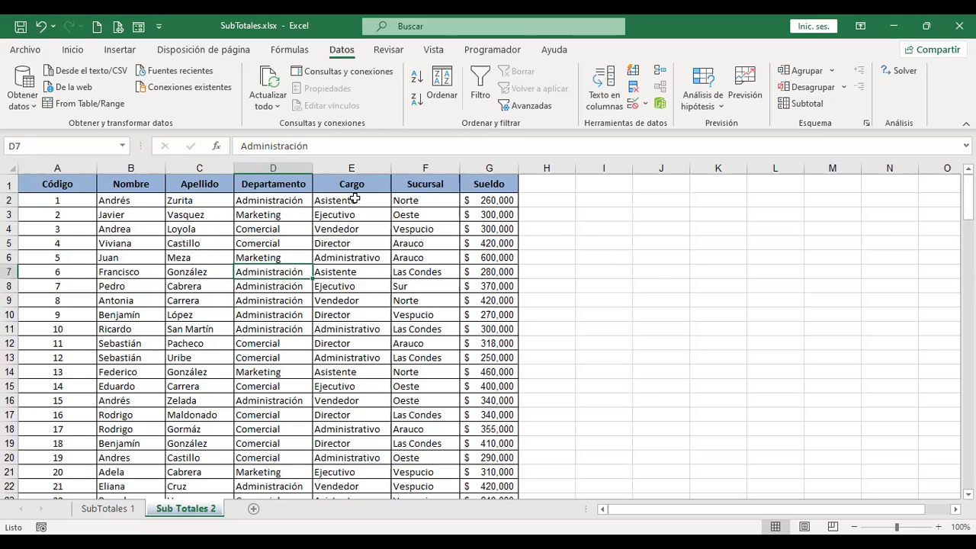
pyautogui.click(354, 199)
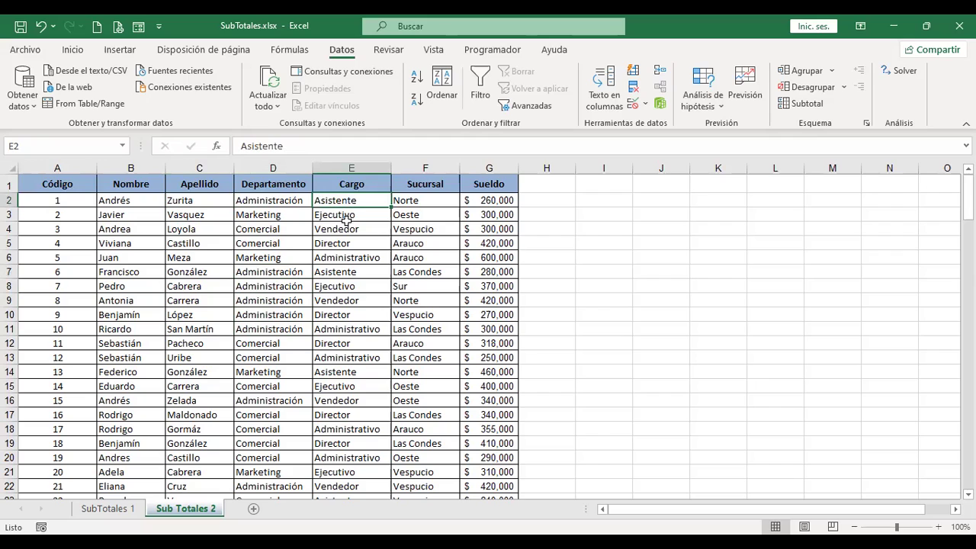
pyautogui.click(347, 274)
pyautogui.click(348, 285)
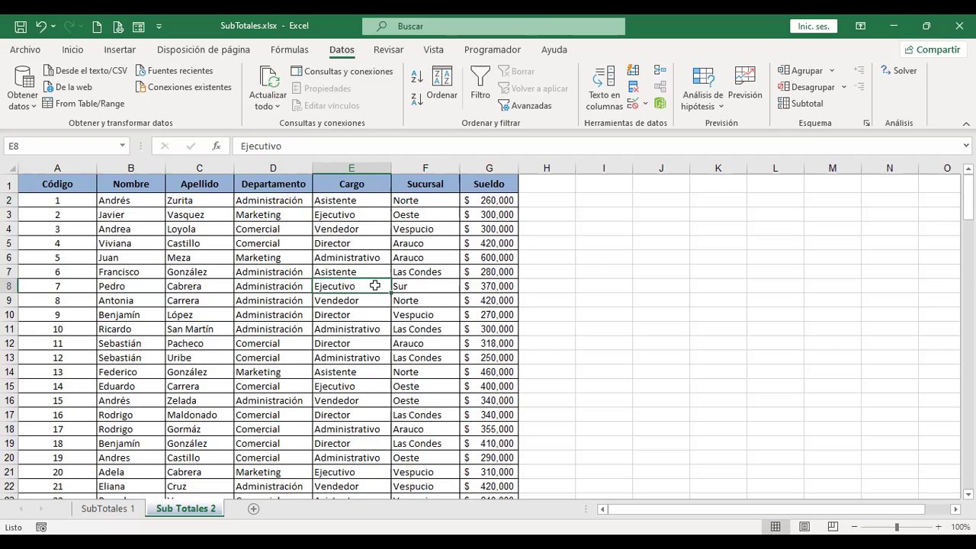
pyautogui.click(435, 185)
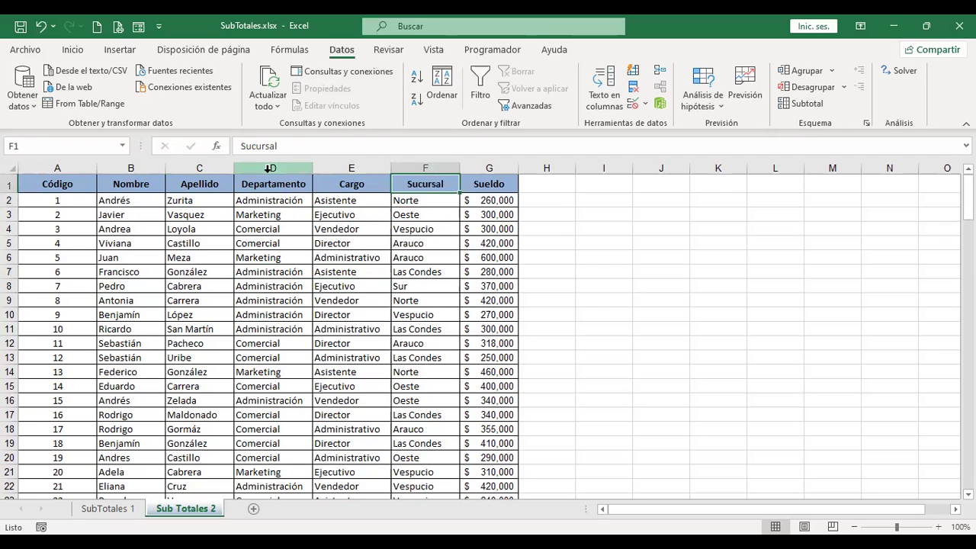
pyautogui.click(268, 166)
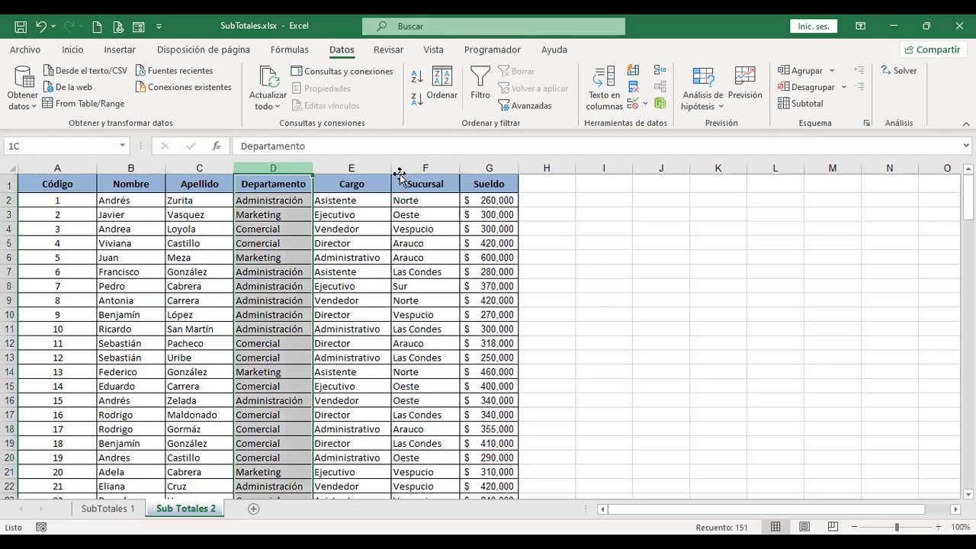
pyautogui.keyDown('shift'); pyautogui.click(399, 170); pyautogui.keyUp('shift')
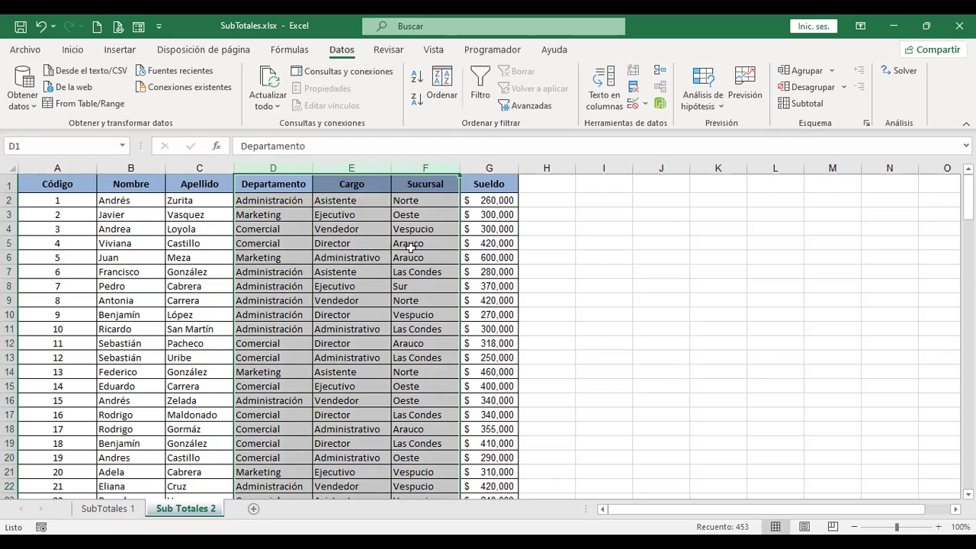
pyautogui.click(423, 200)
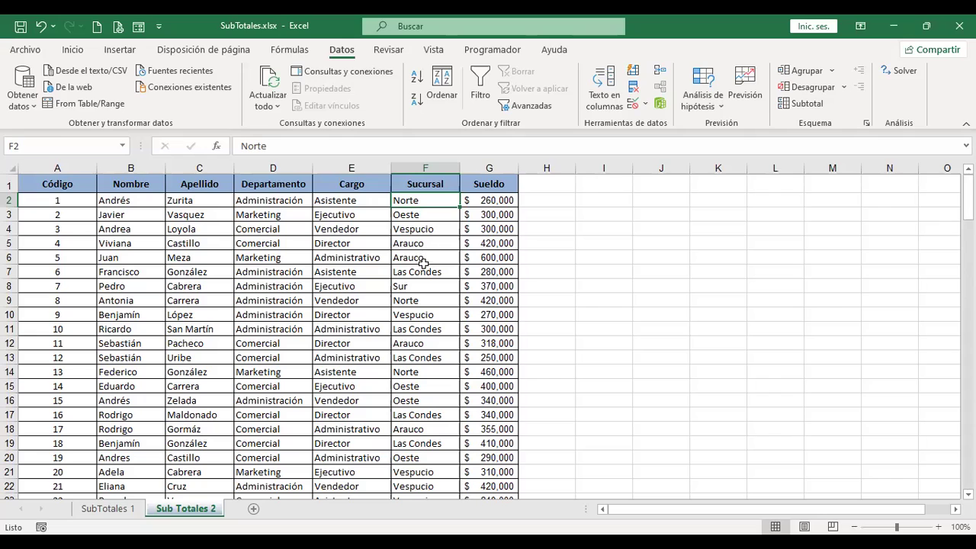
pyautogui.click(420, 301)
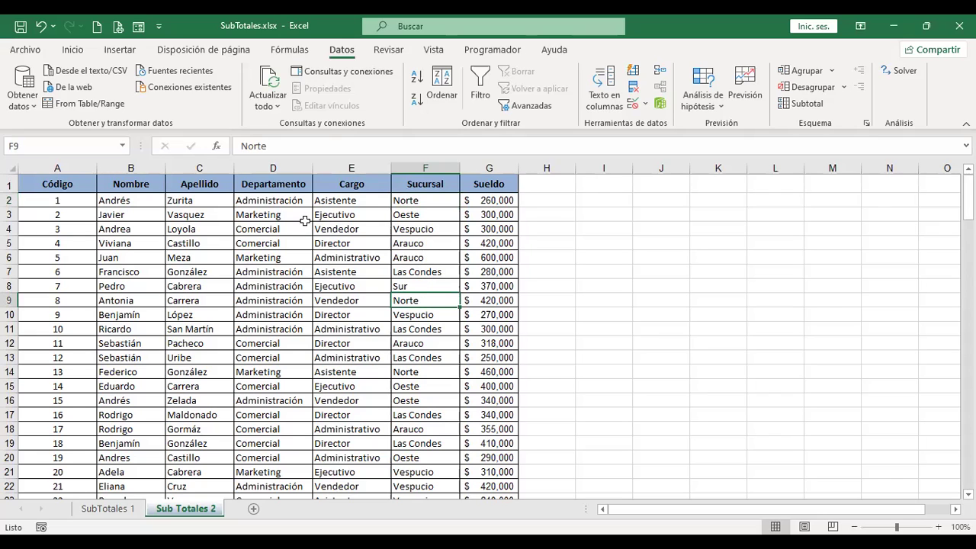
# Sort the employee list by Departamento on cell values from A to Z, and check that each department's rows are grouped
pyautogui.click(285, 200)
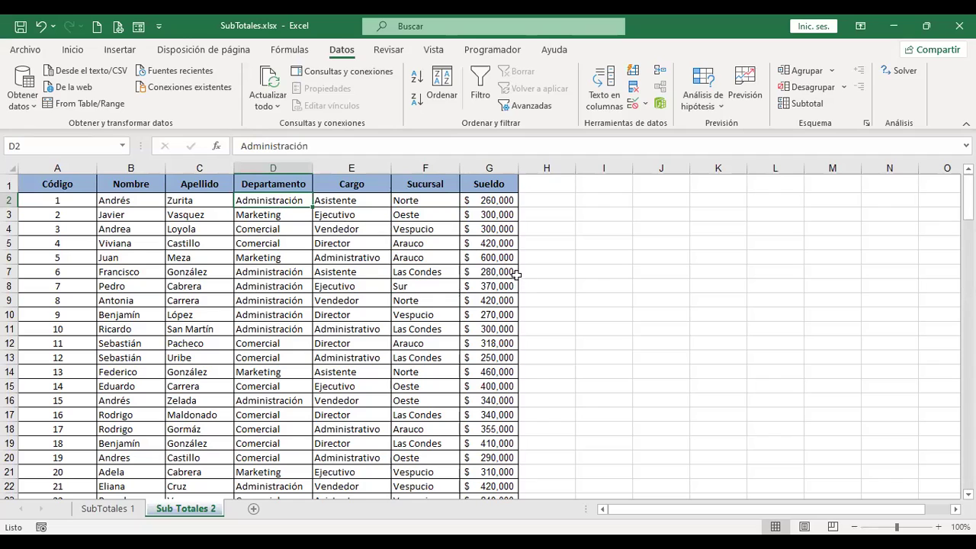
pyautogui.click(444, 90)
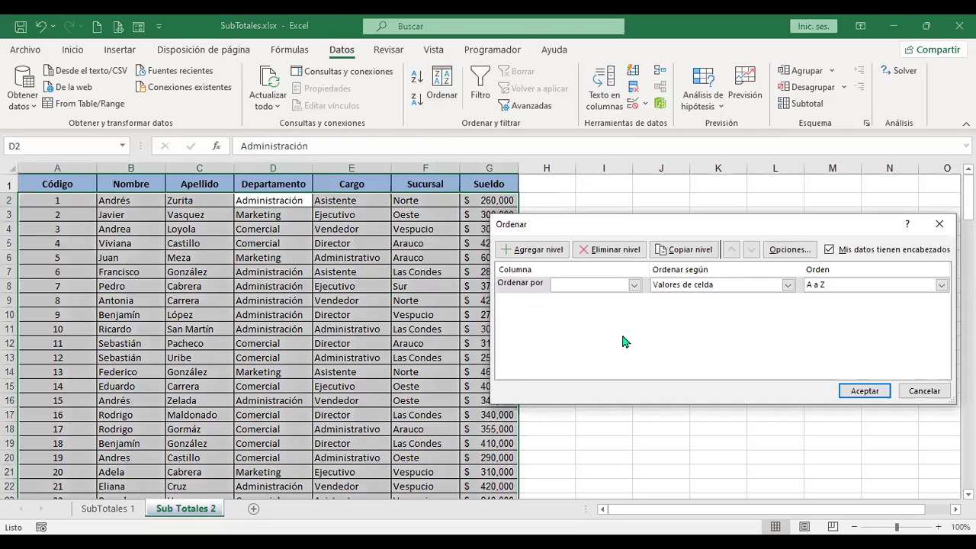
pyautogui.click(633, 286)
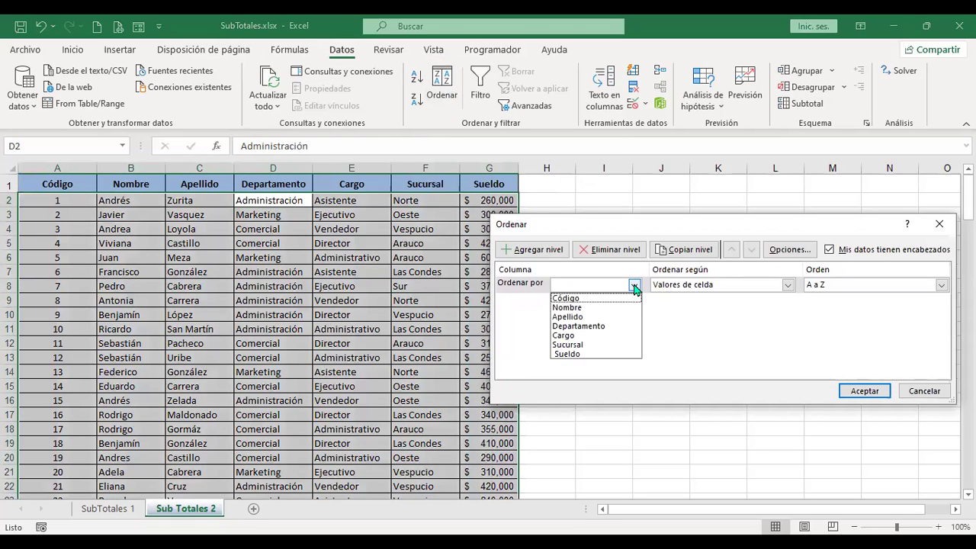
pyautogui.click(593, 326)
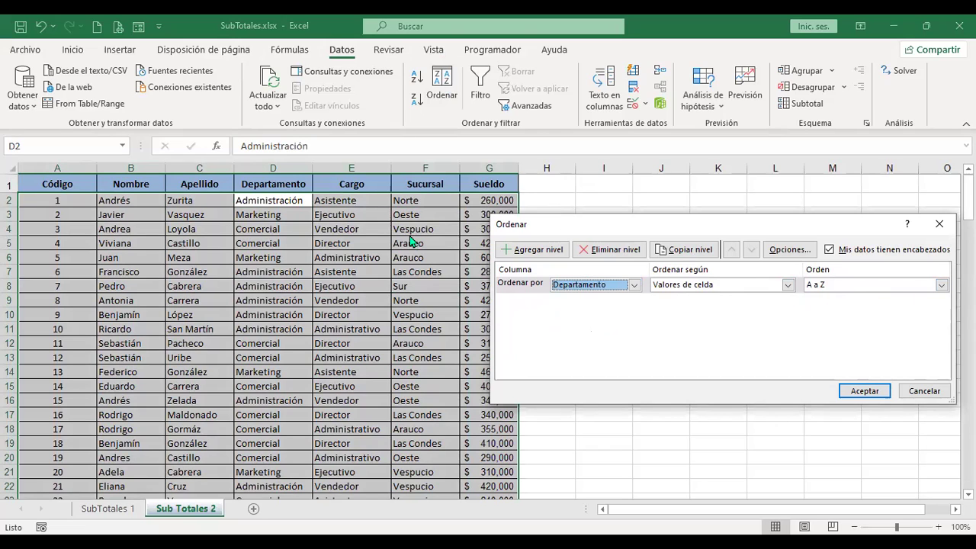
pyautogui.click(874, 392)
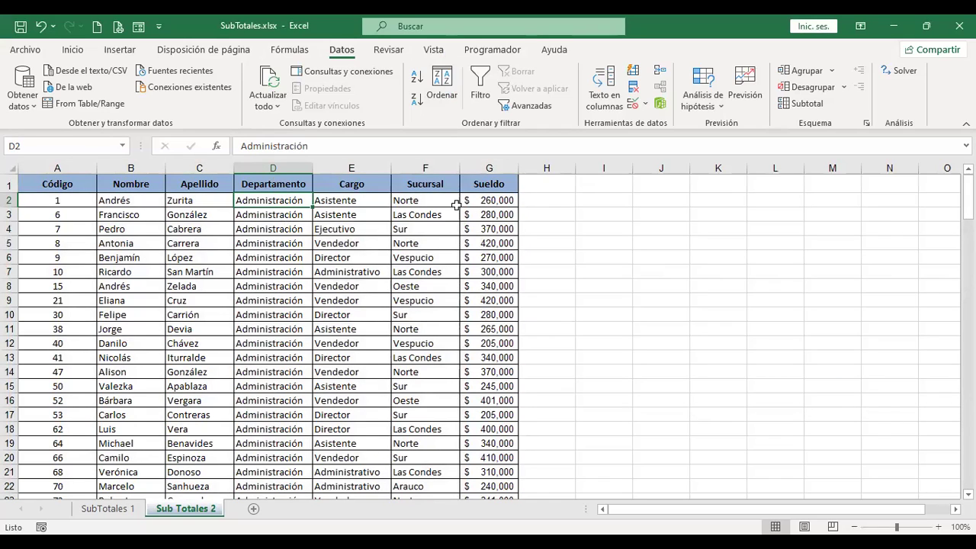
pyautogui.scroll(-20, 304, 339)
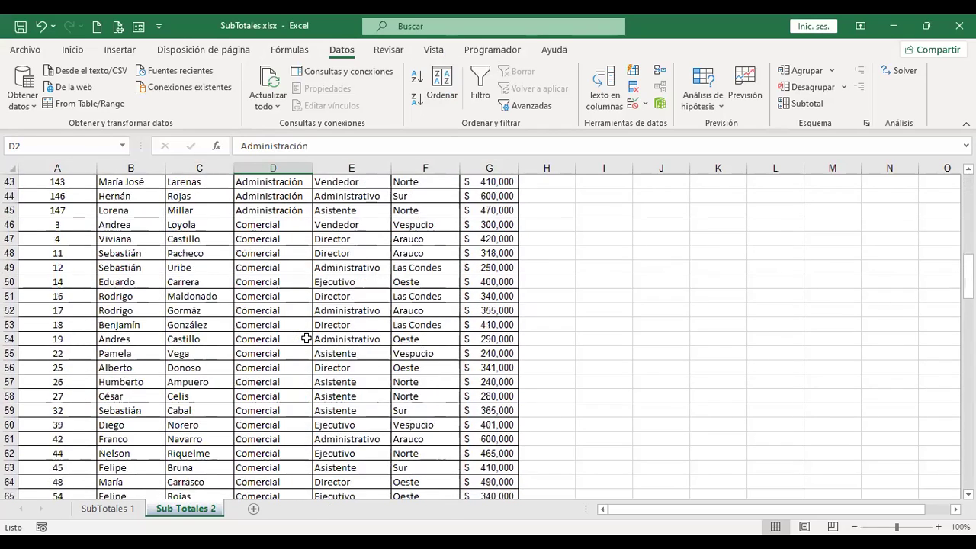
pyautogui.scroll(12, 305, 339)
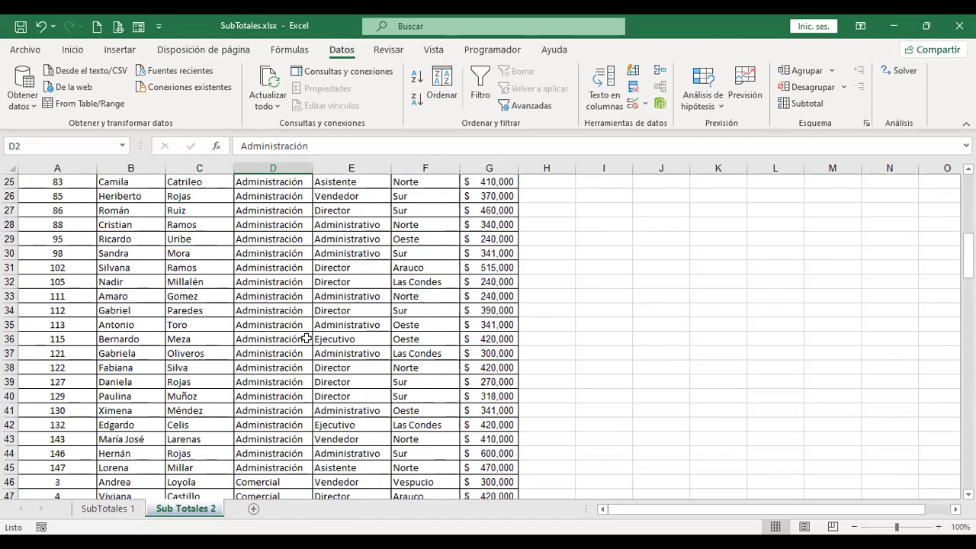
pyautogui.scroll(8, 305, 338)
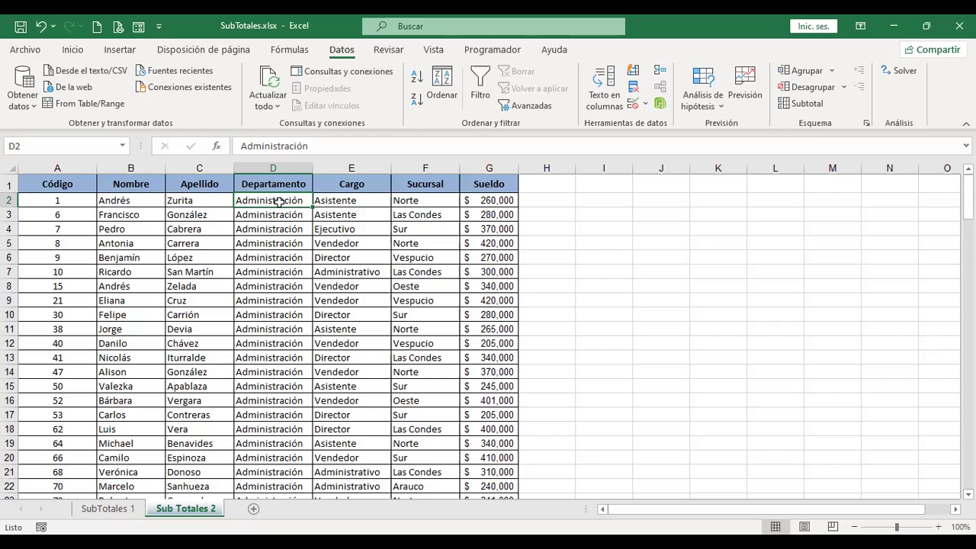
# Add a Suma subtotal on Sueldo for each change in Departamento, with the summary below the data
pyautogui.click(347, 200)
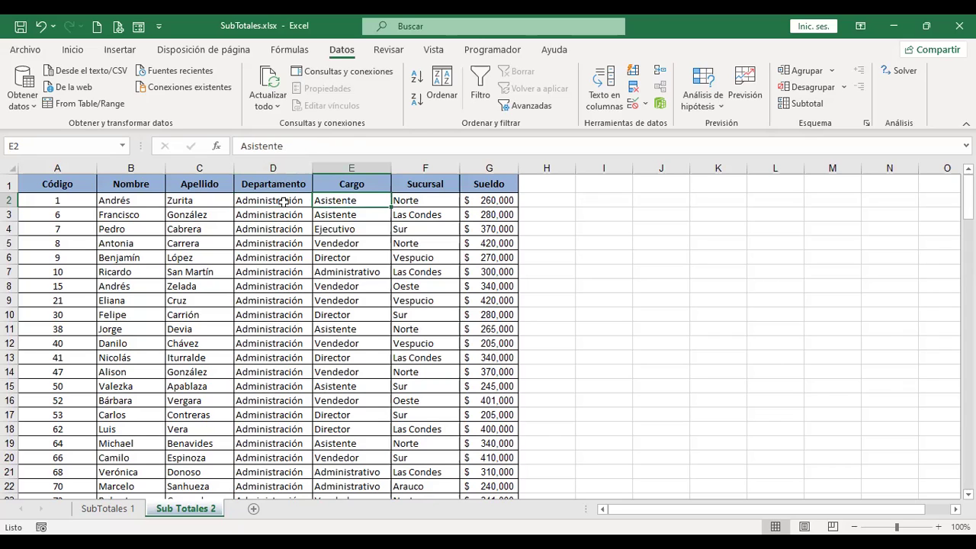
pyautogui.click(282, 201)
pyautogui.click(806, 103)
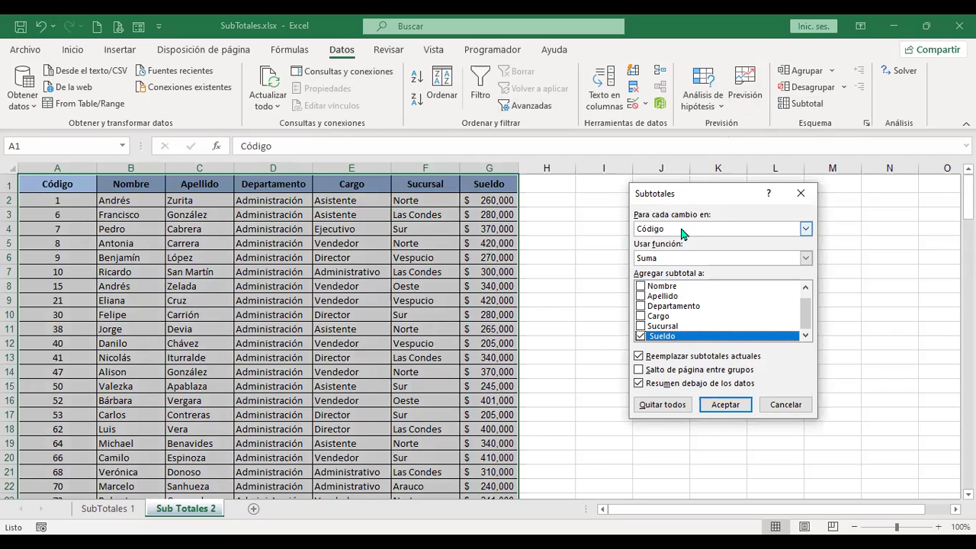
pyautogui.click(682, 231)
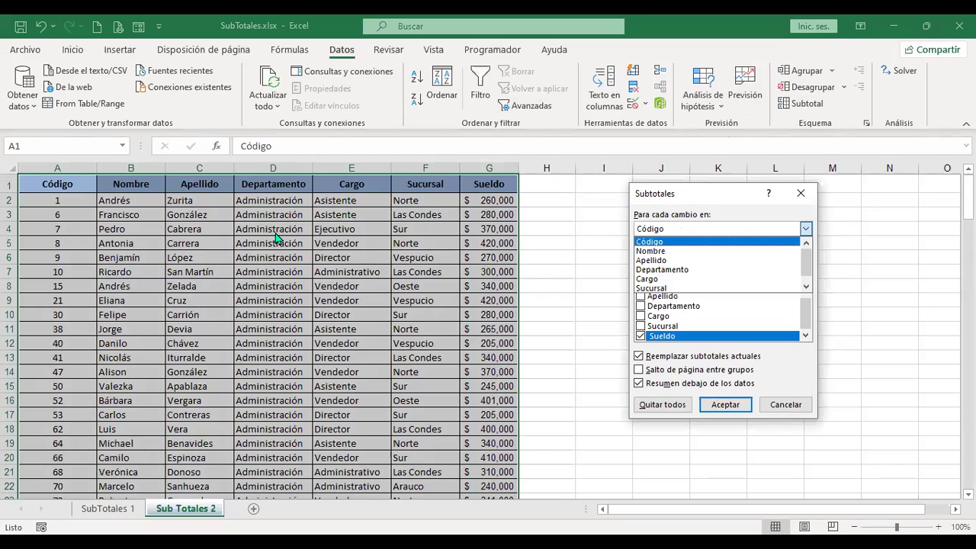
pyautogui.click(665, 271)
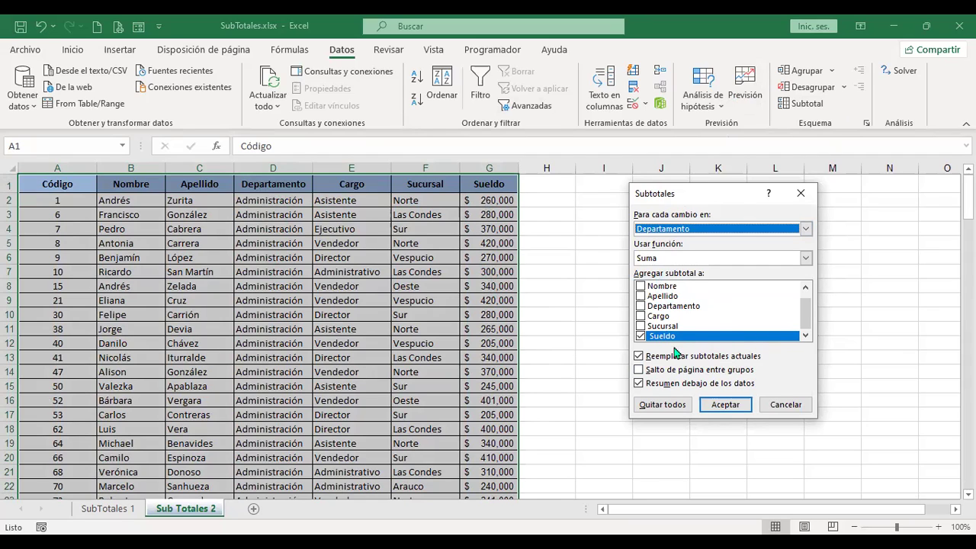
pyautogui.click(726, 404)
# Autofit the Sueldo column to show the full subtotals, and check the Total Administración row
pyautogui.scroll(-4, 503, 333)
pyautogui.scroll(-8, 503, 333)
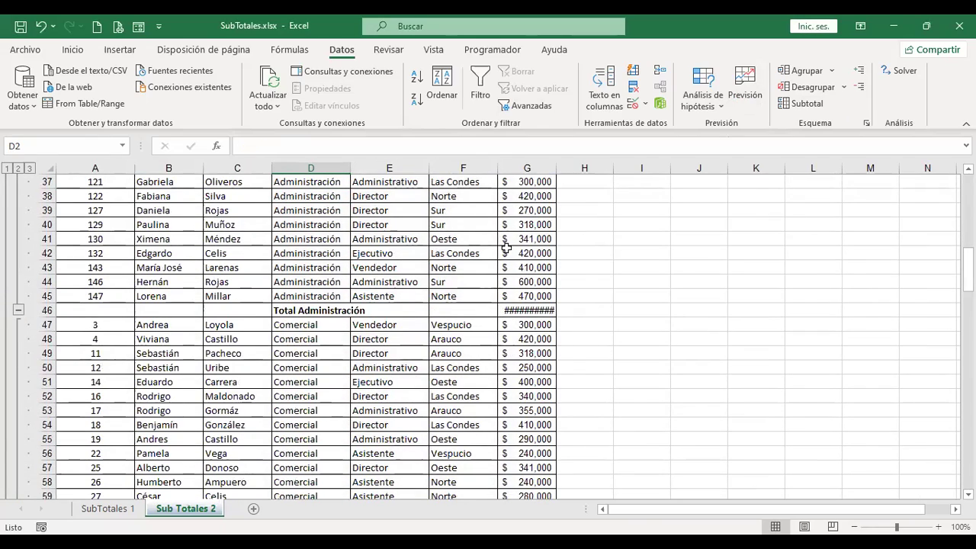
pyautogui.doubleClick(555, 167)
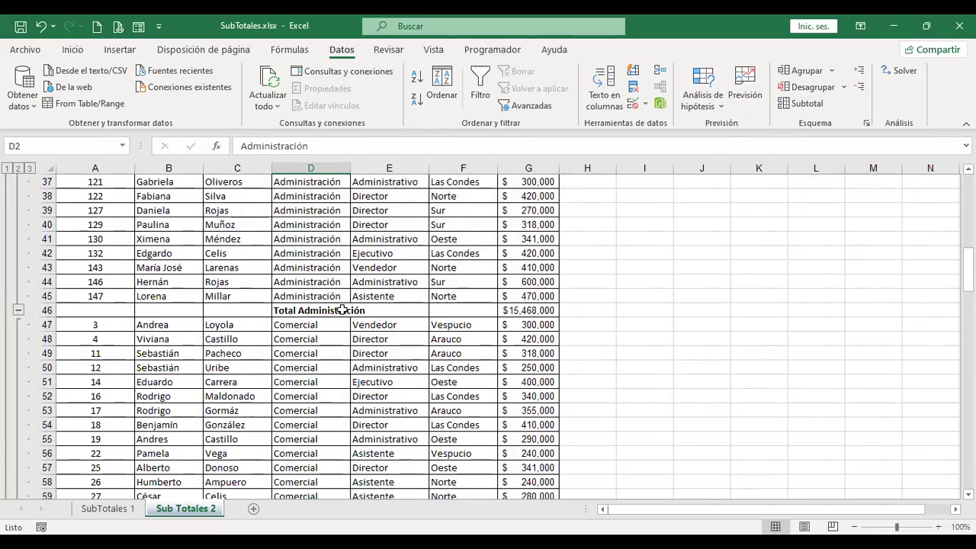
pyautogui.click(46, 310)
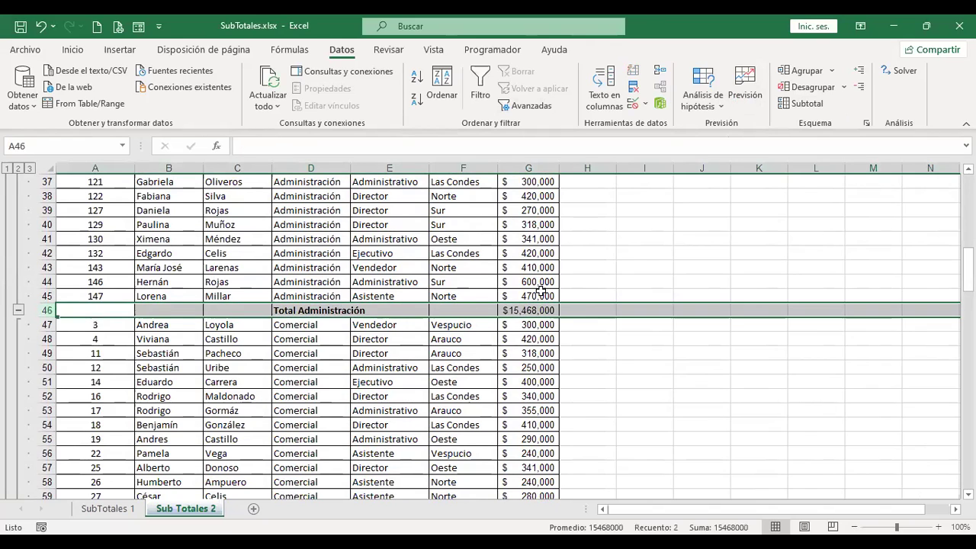
pyautogui.click(592, 309)
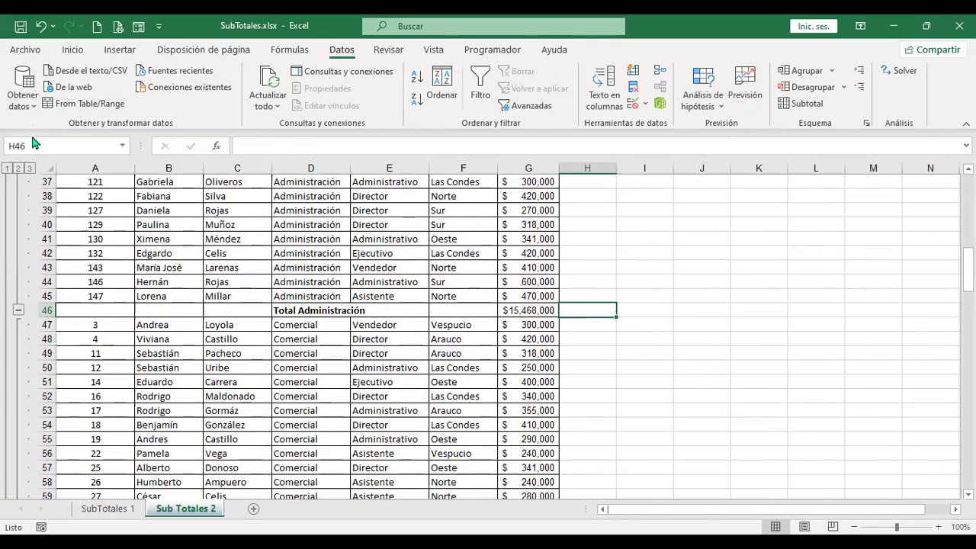
# Review the outline at level 2 for the department totals and level 1 for the grand total, and expand all details at level 3
pyautogui.click(18, 169)
pyautogui.scroll(1, 585, 316)
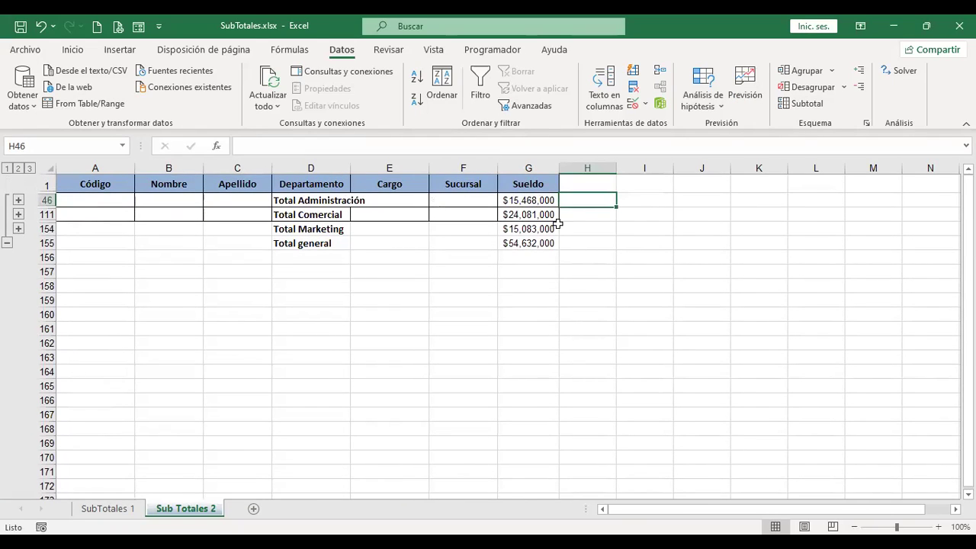
pyautogui.click(7, 168)
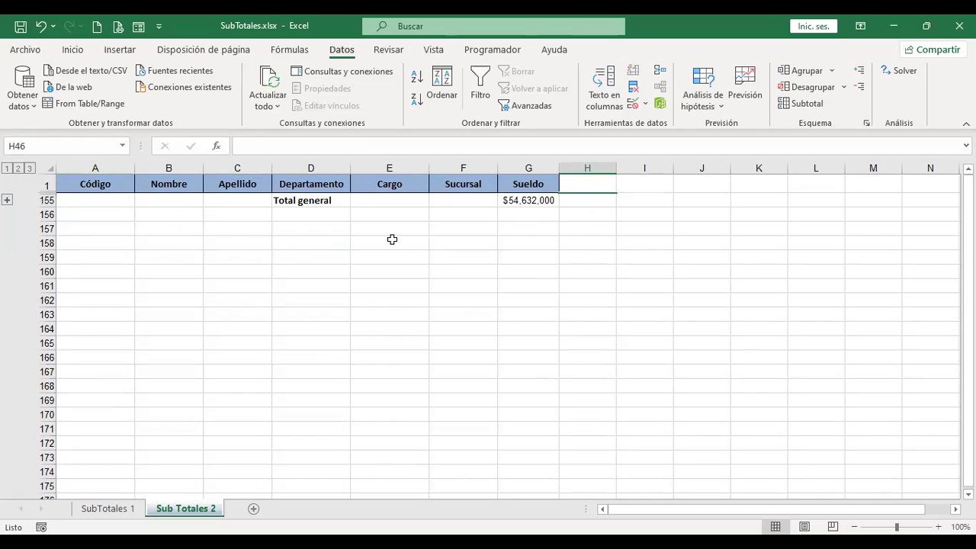
pyautogui.click(17, 169)
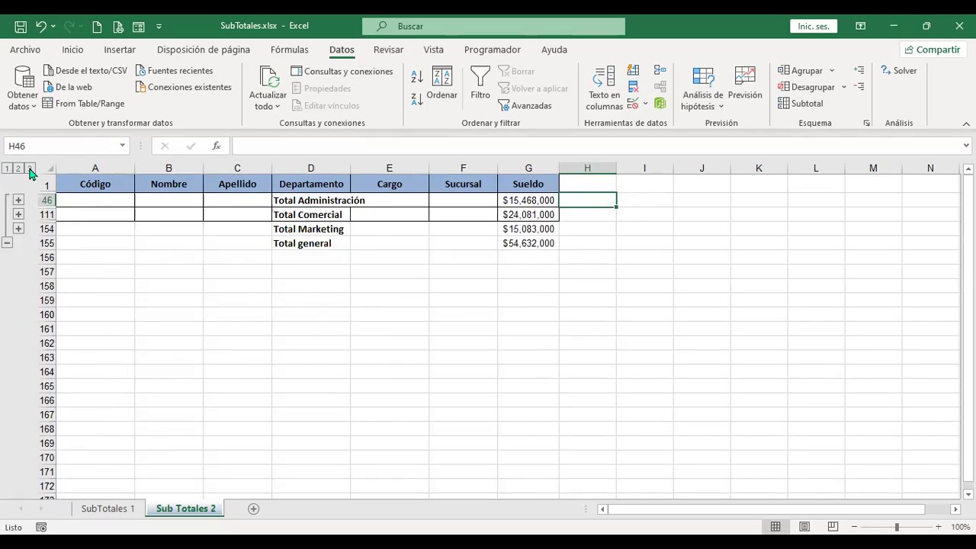
pyautogui.click(30, 168)
pyautogui.click(628, 329)
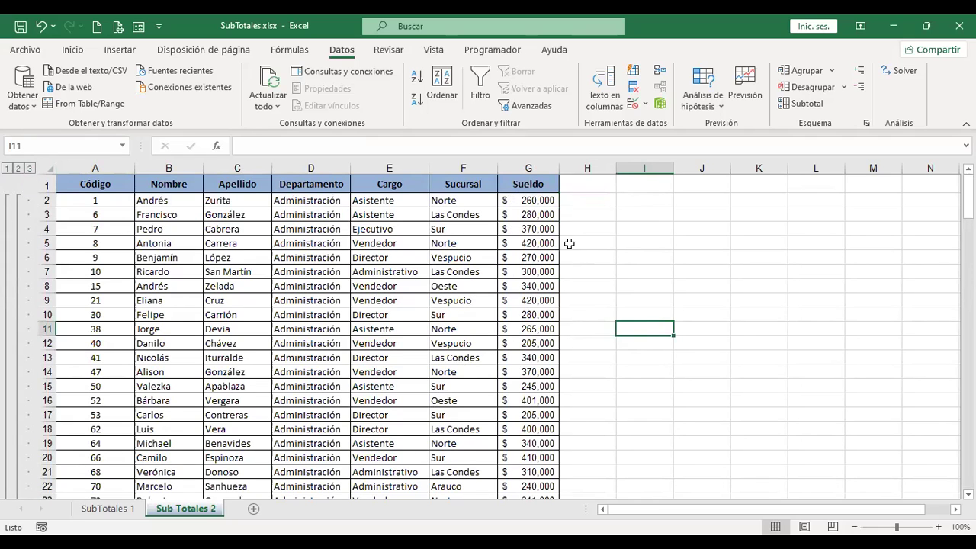
# Sort the employee list by Departamento with Cargo as second level, A to Z on cell values, removing the existing subtotals, and check the Administración–Comercial transition
pyautogui.click(379, 200)
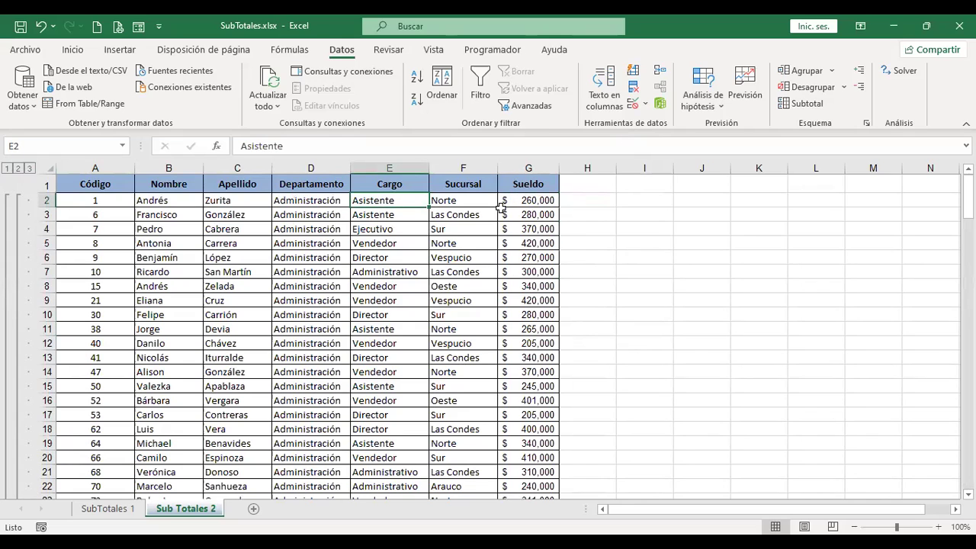
pyautogui.click(442, 86)
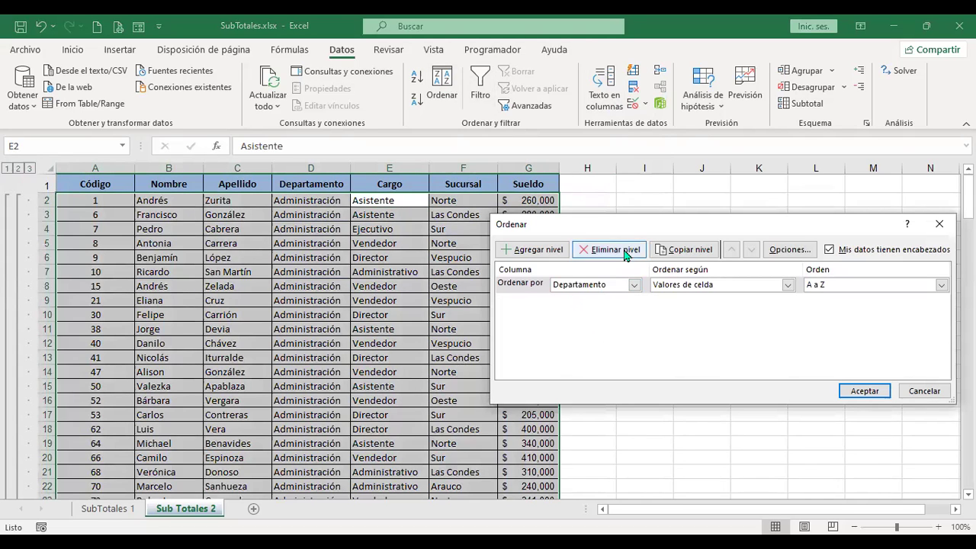
pyautogui.click(549, 251)
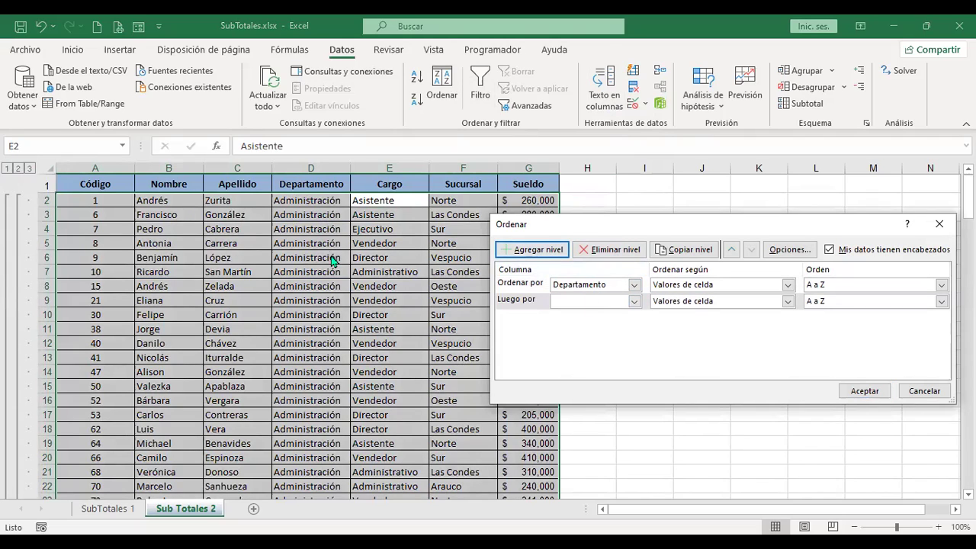
pyautogui.click(633, 301)
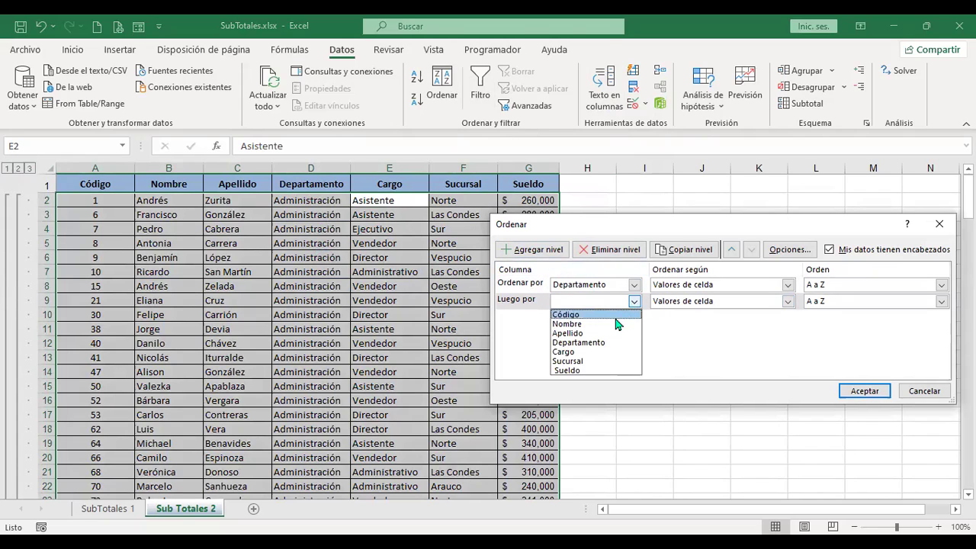
pyautogui.click(590, 352)
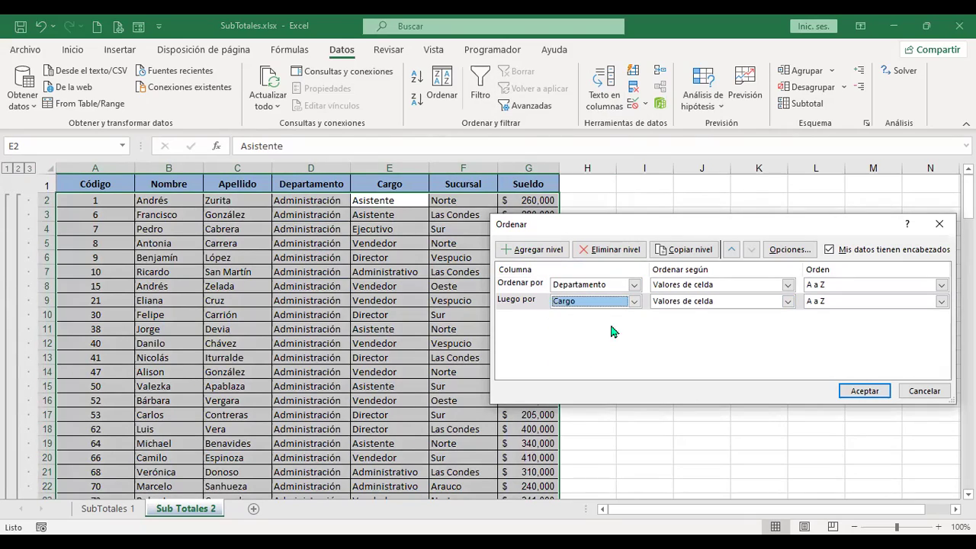
pyautogui.click(867, 391)
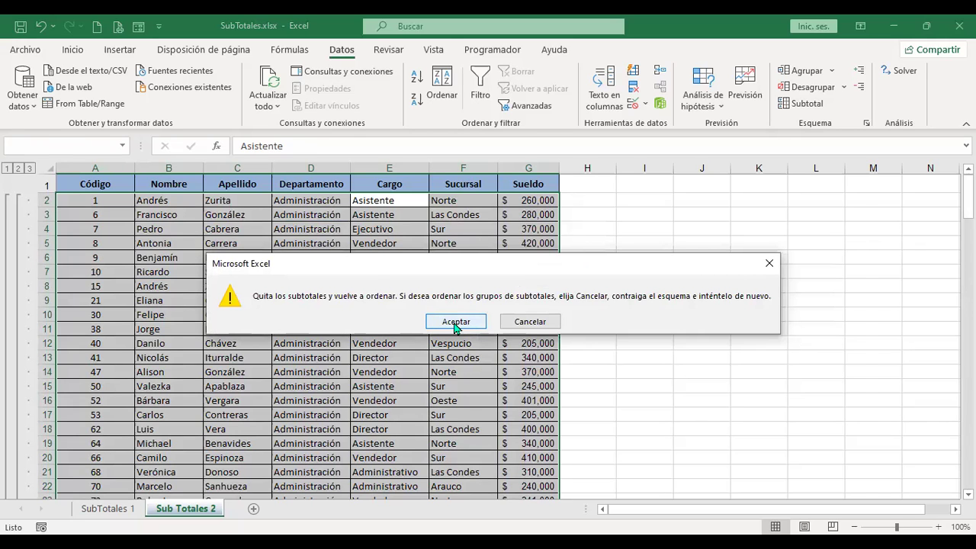
pyautogui.click(456, 321)
pyautogui.scroll(-16, 387, 314)
pyautogui.scroll(-5, 388, 315)
pyautogui.scroll(12, 387, 314)
pyautogui.scroll(-4, 387, 314)
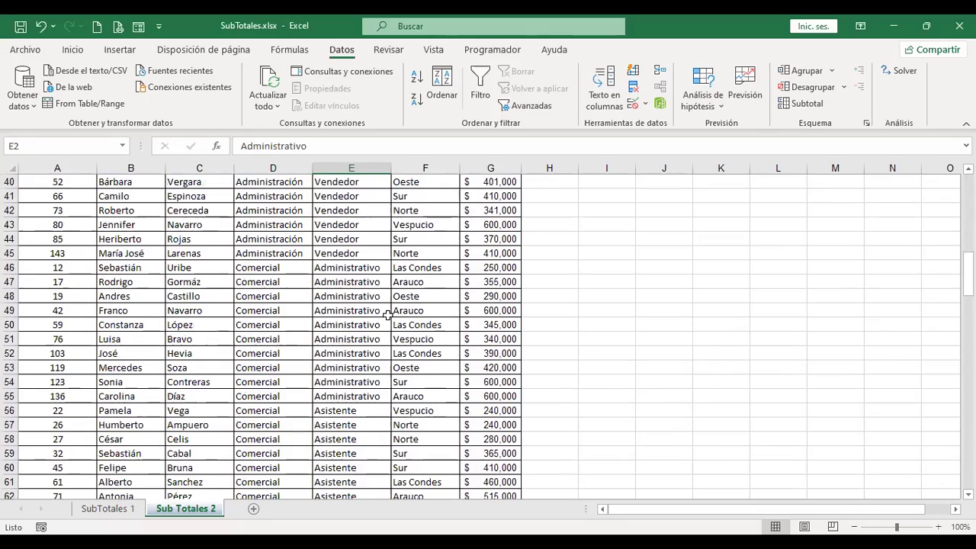
pyautogui.click(287, 252)
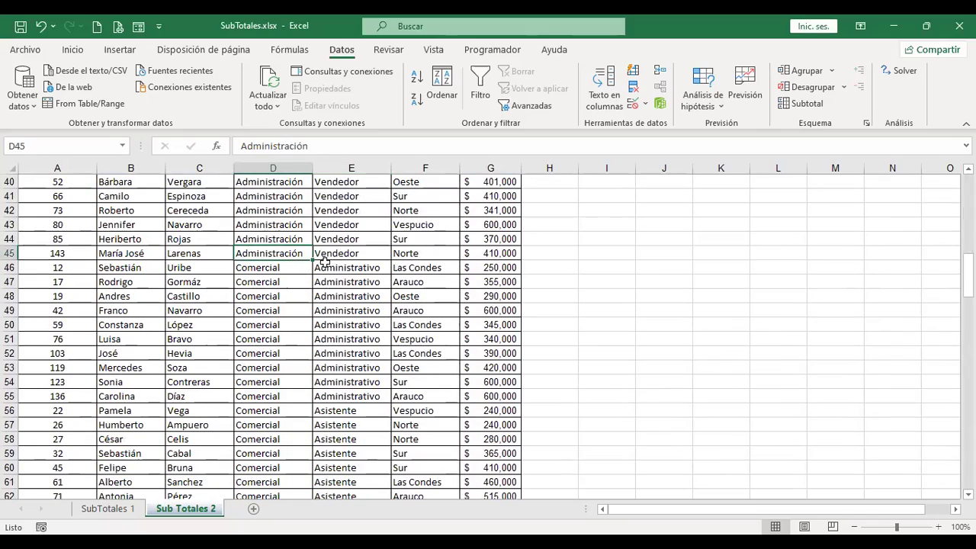
# Add subtotals that calculate the Promedio of Sueldo at each change in Cargo in the employee table
pyautogui.scroll(13, 324, 261)
pyautogui.click(376, 199)
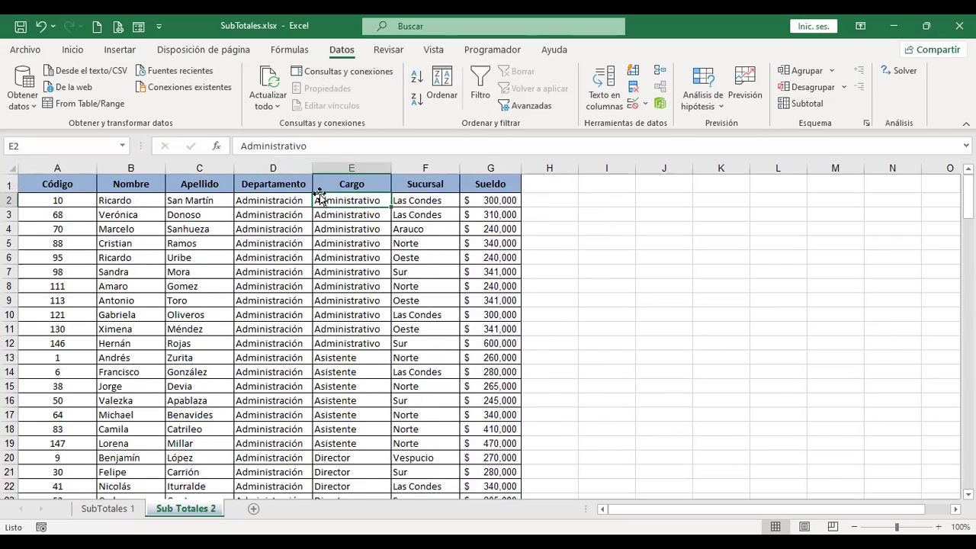
pyautogui.click(280, 164)
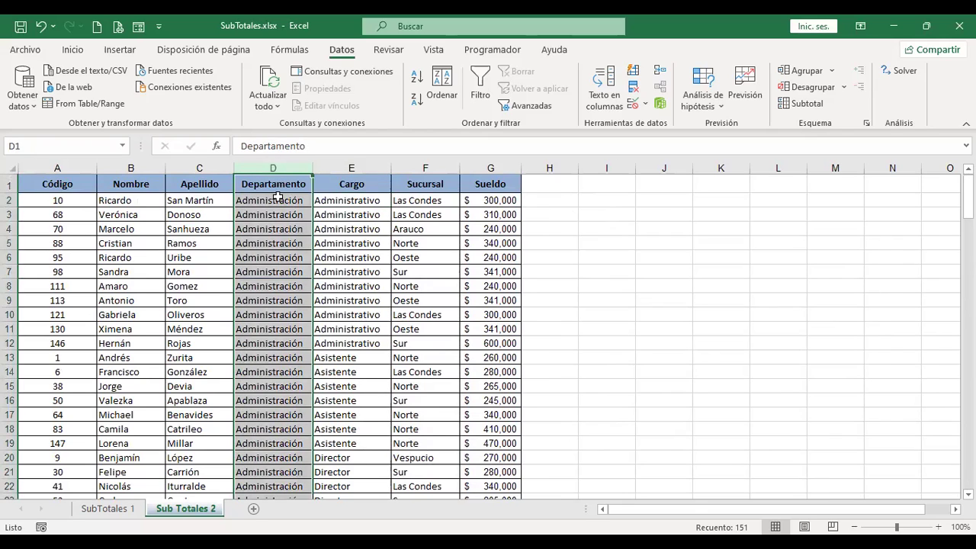
pyautogui.click(367, 164)
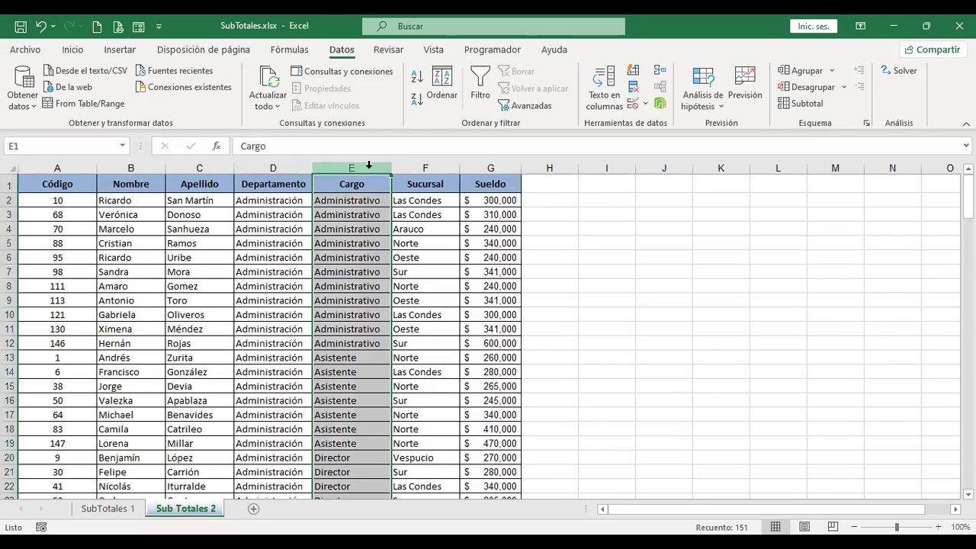
pyautogui.click(375, 340)
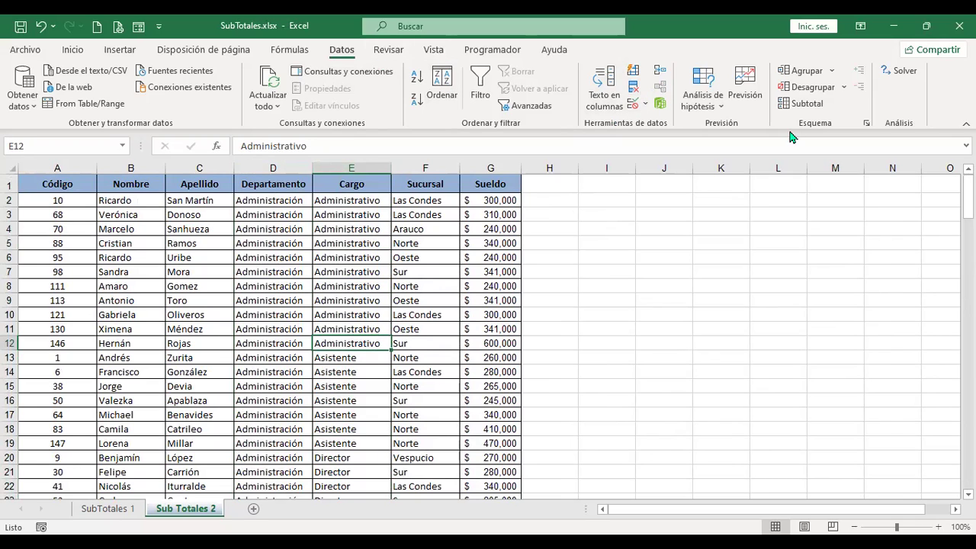
pyautogui.click(808, 104)
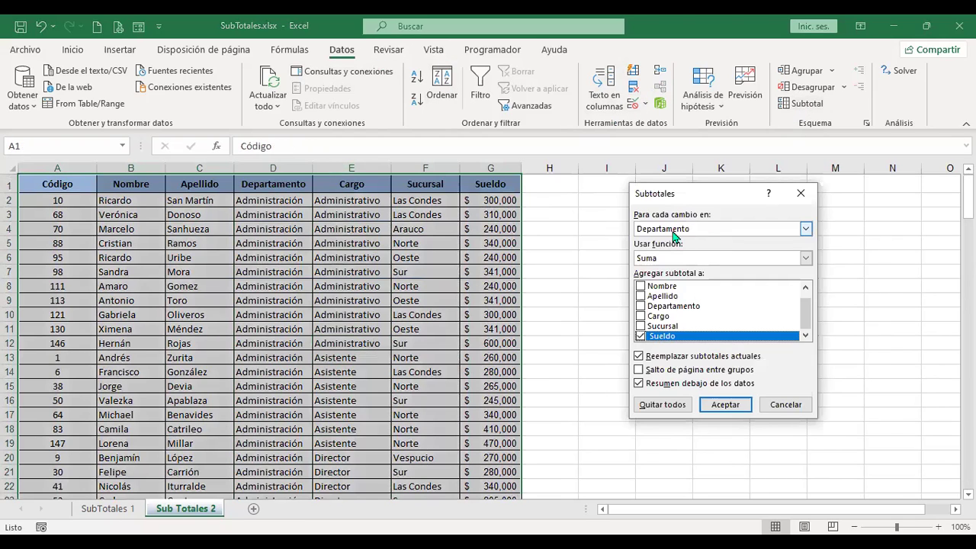
pyautogui.click(673, 228)
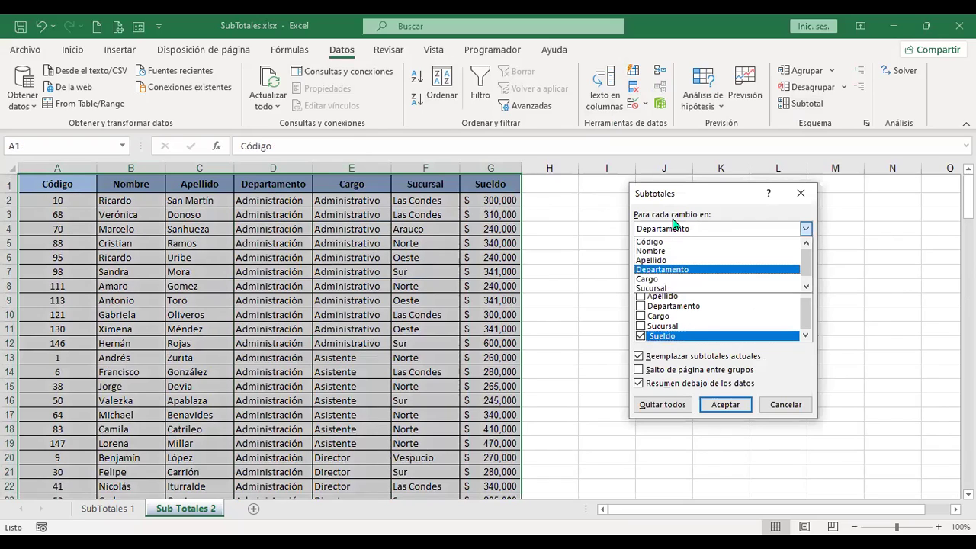
pyautogui.click(657, 279)
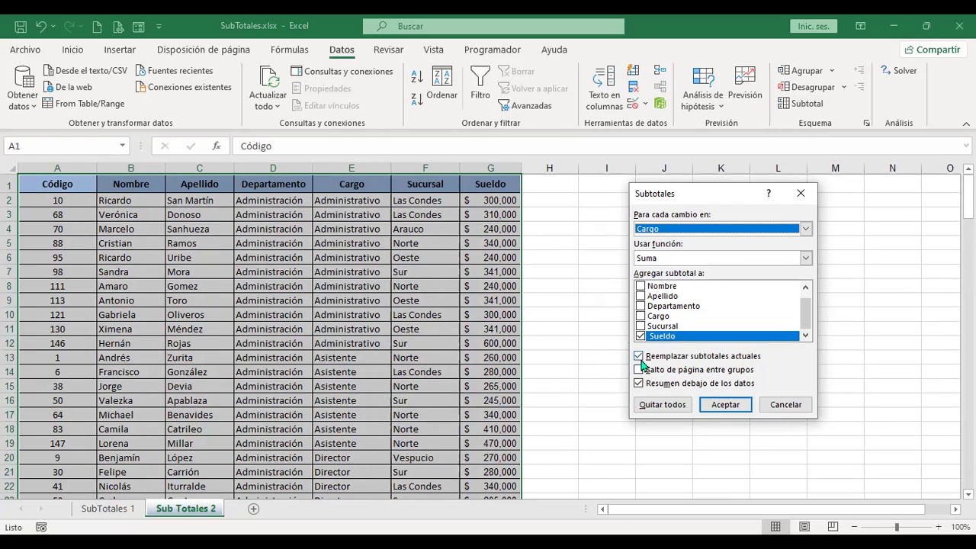
pyautogui.click(661, 260)
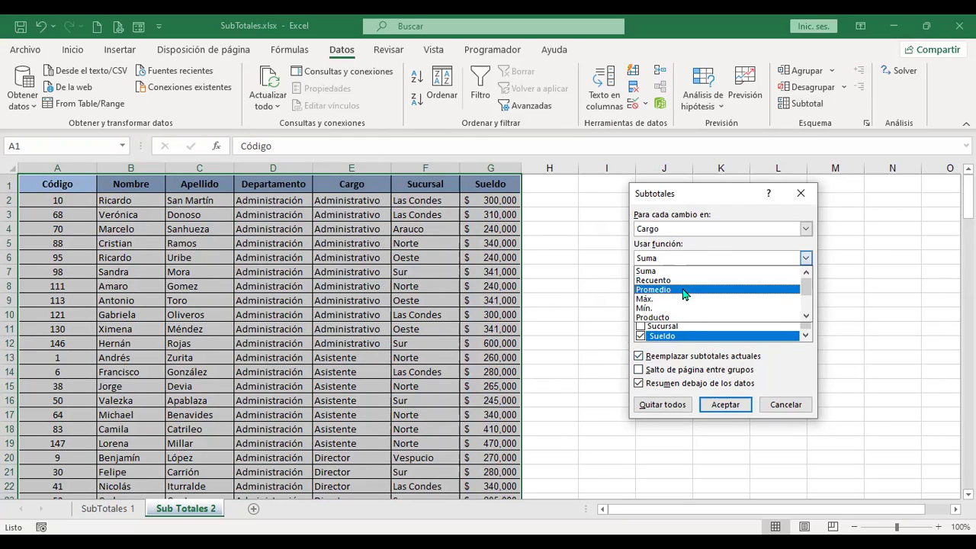
pyautogui.click(686, 290)
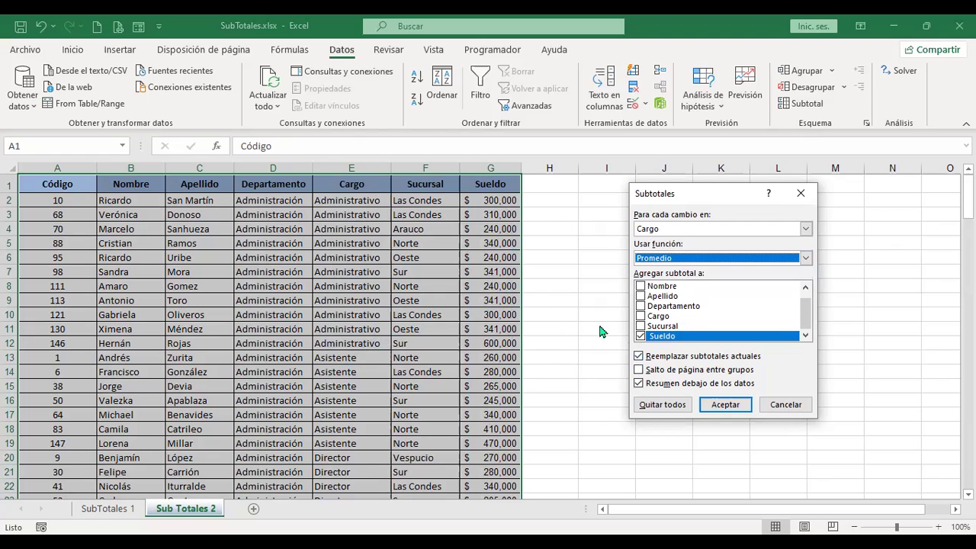
pyautogui.click(734, 407)
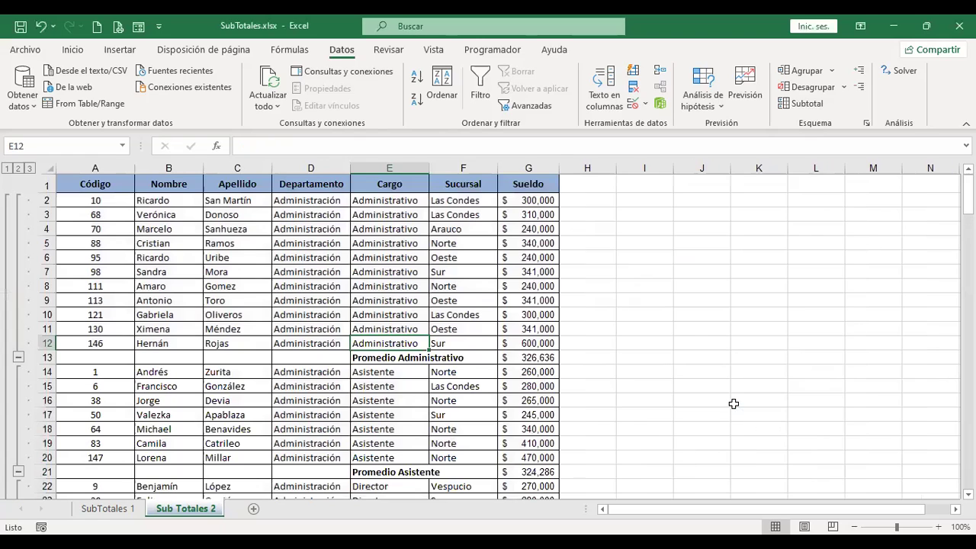
# Examine the average salary row for Administrativo and the Administración department rows it covers
pyautogui.click(398, 359)
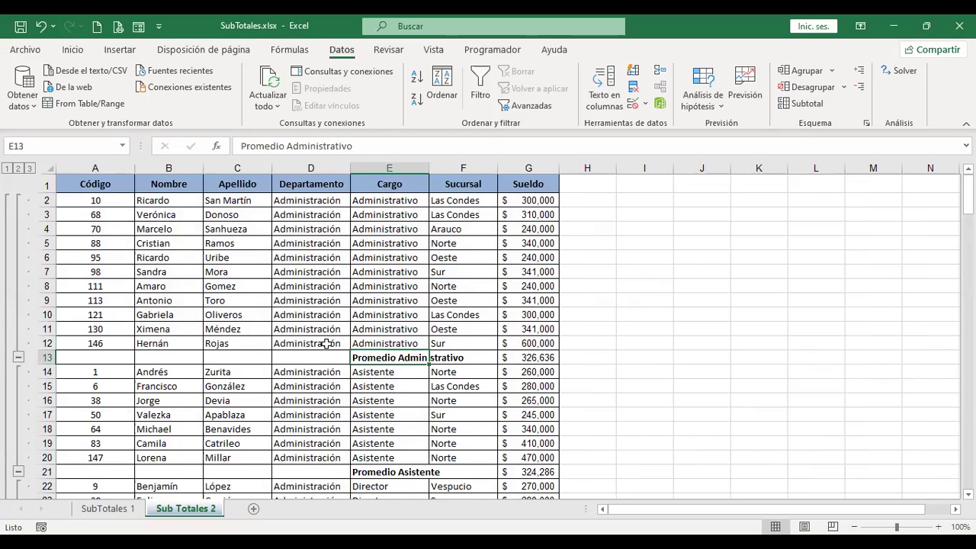
pyautogui.moveTo(323, 197); pyautogui.dragTo(322, 341)
pyautogui.moveTo(402, 198); pyautogui.dragTo(543, 356)
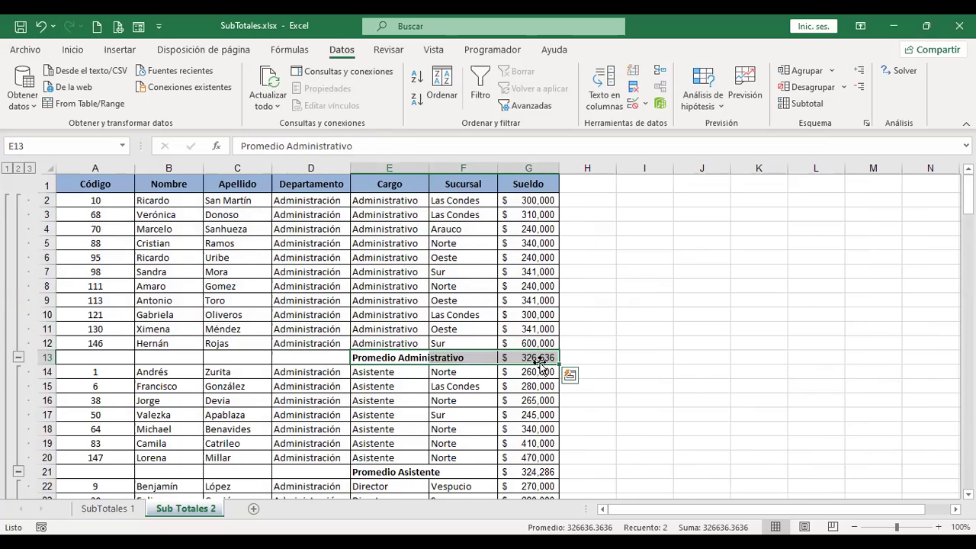
# Add a Sucursal A to Z sort level between Departamento and Cargo, then sort the table, accepting removal of its subtotals
pyautogui.click(396, 216)
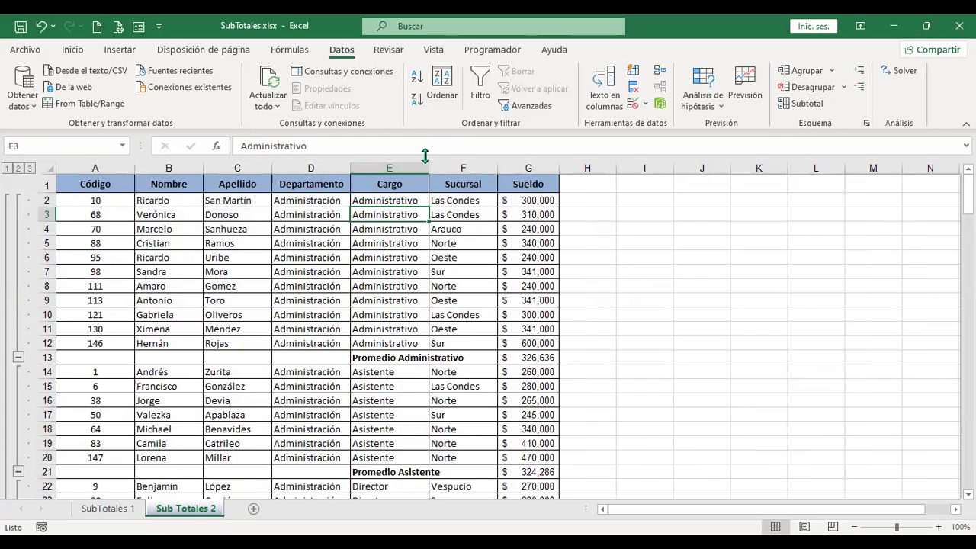
pyautogui.click(440, 98)
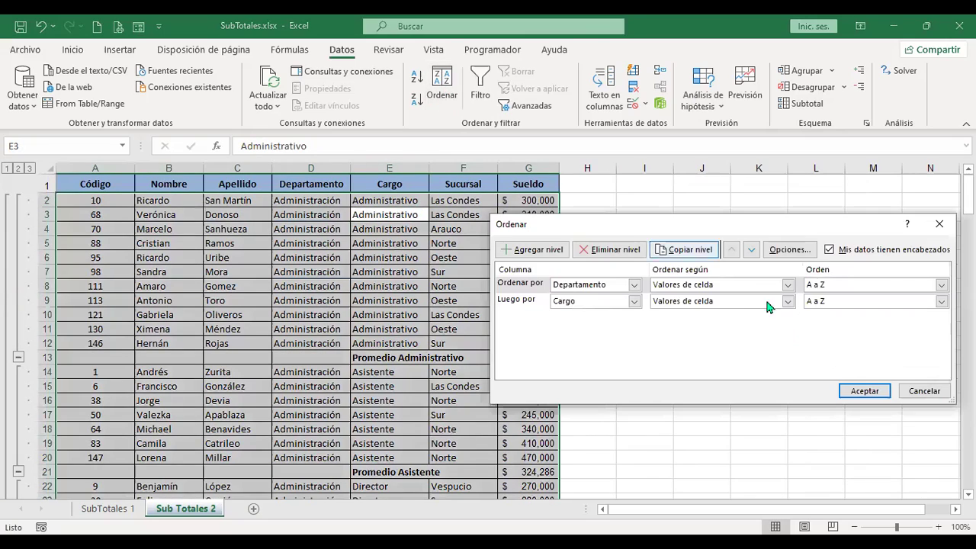
pyautogui.click(534, 250)
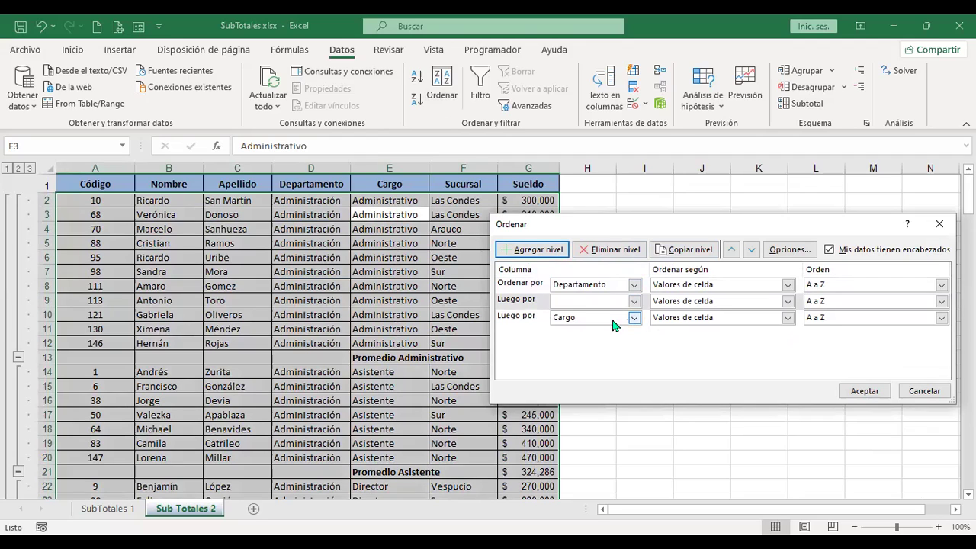
pyautogui.click(595, 318)
pyautogui.click(608, 308)
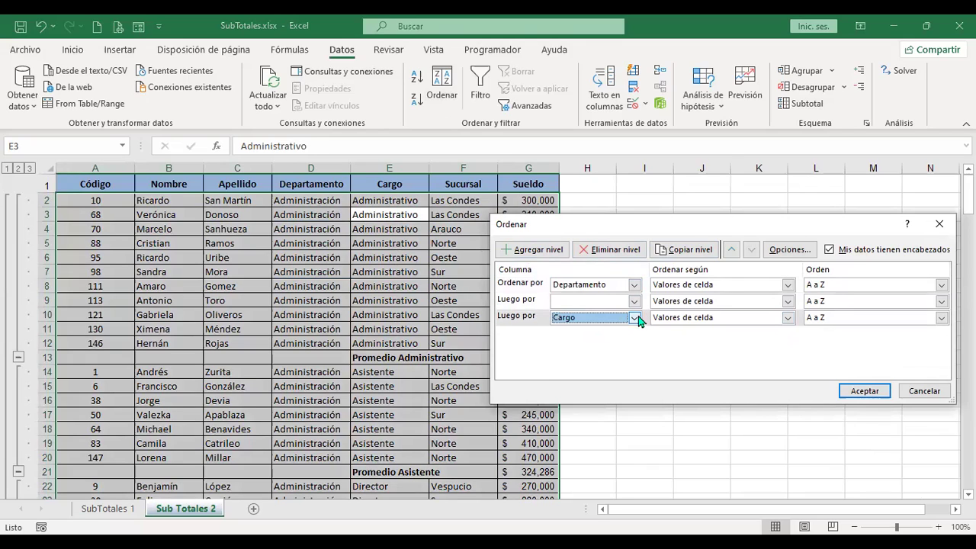
pyautogui.click(633, 301)
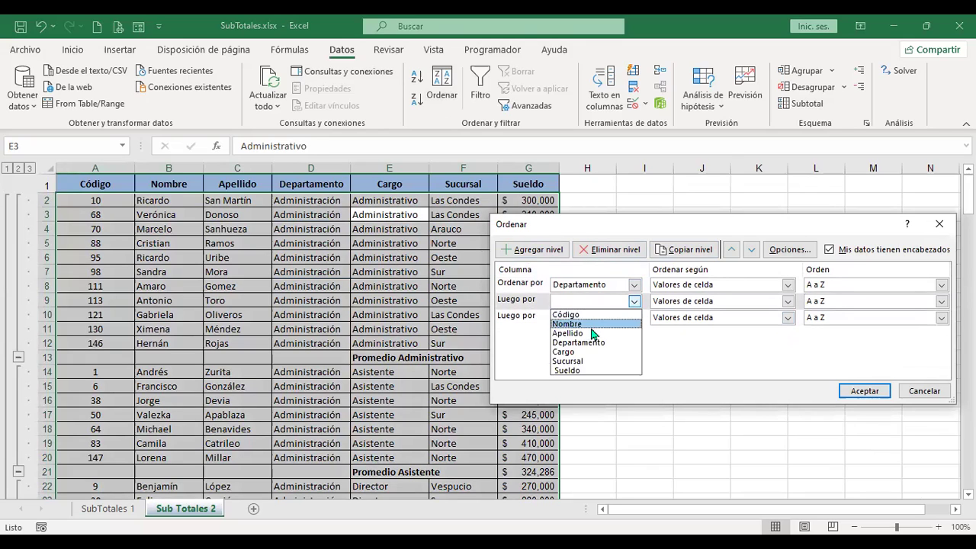
pyautogui.click(583, 360)
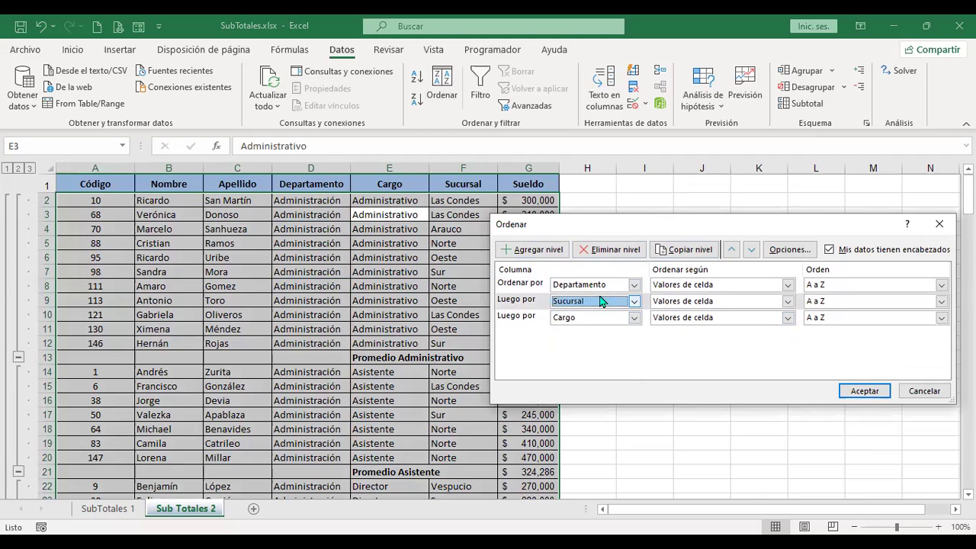
pyautogui.click(874, 392)
pyautogui.press('Return')
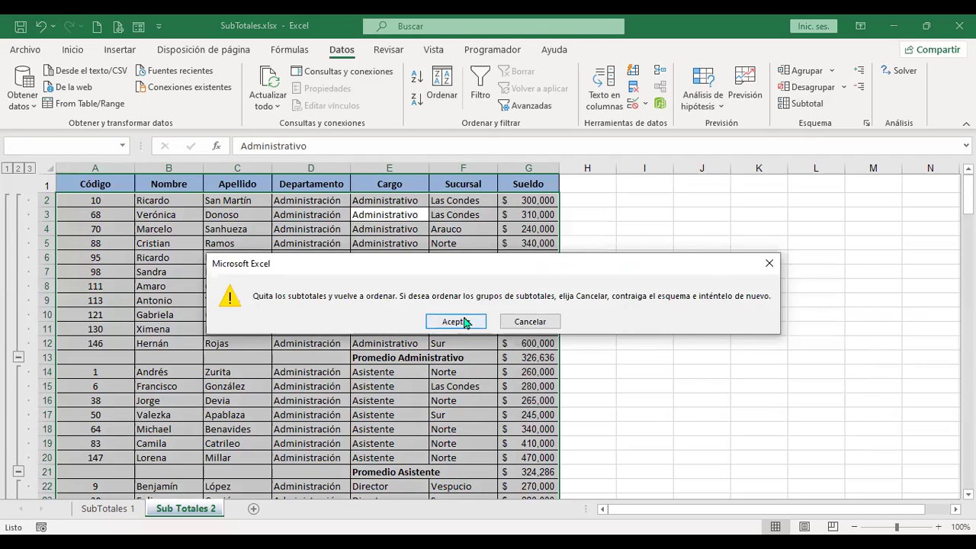
pyautogui.click(465, 322)
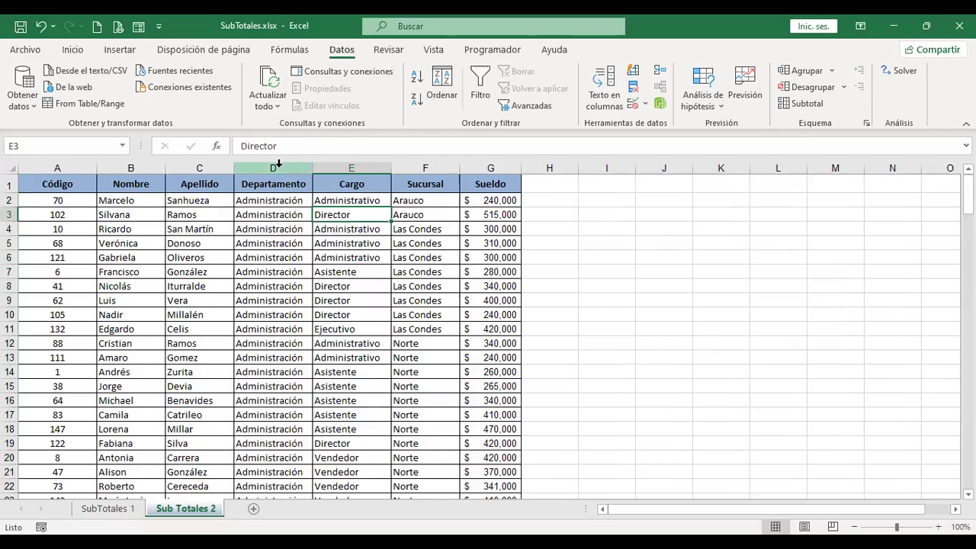
# Add subtotals that show the Máx. of Sueldo at each change in Sucursal in the re-sorted table
pyautogui.click(276, 167)
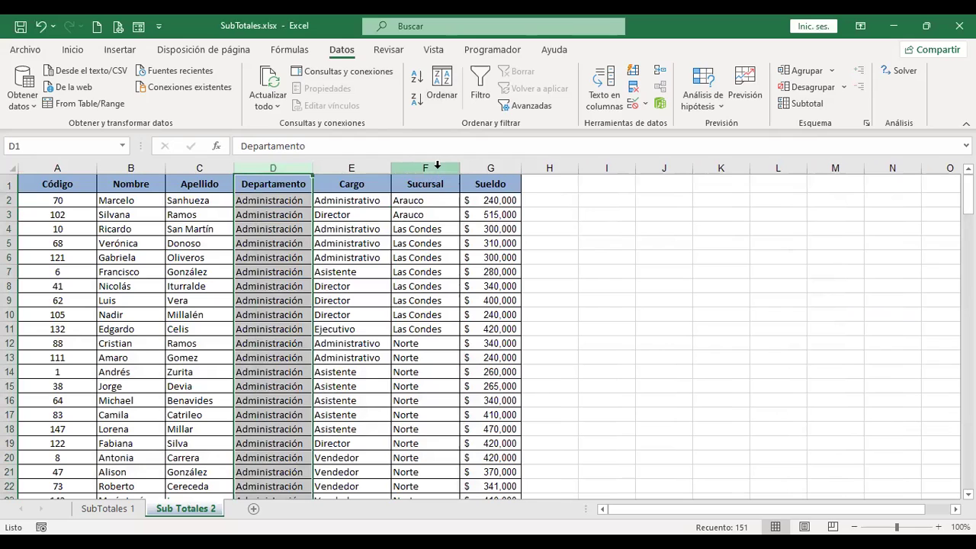
pyautogui.click(436, 166)
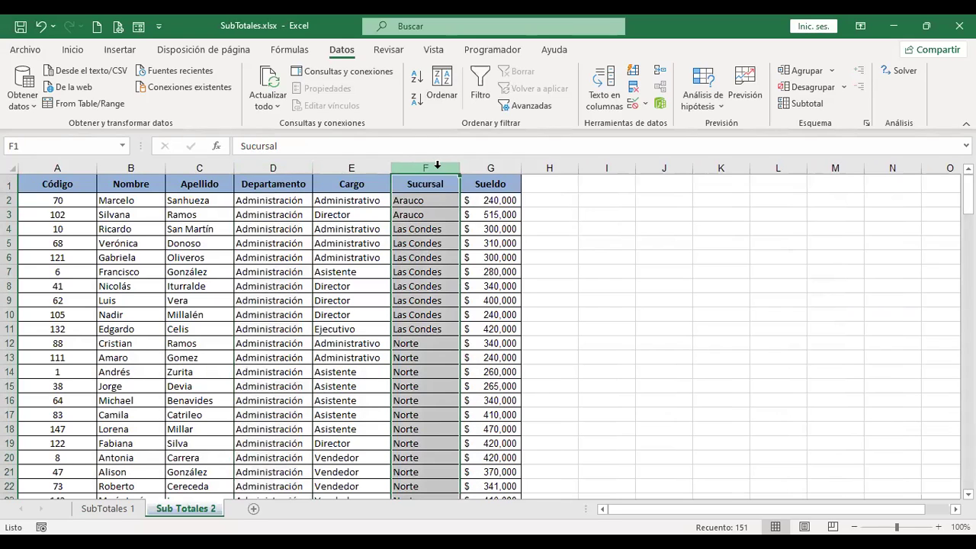
pyautogui.click(347, 167)
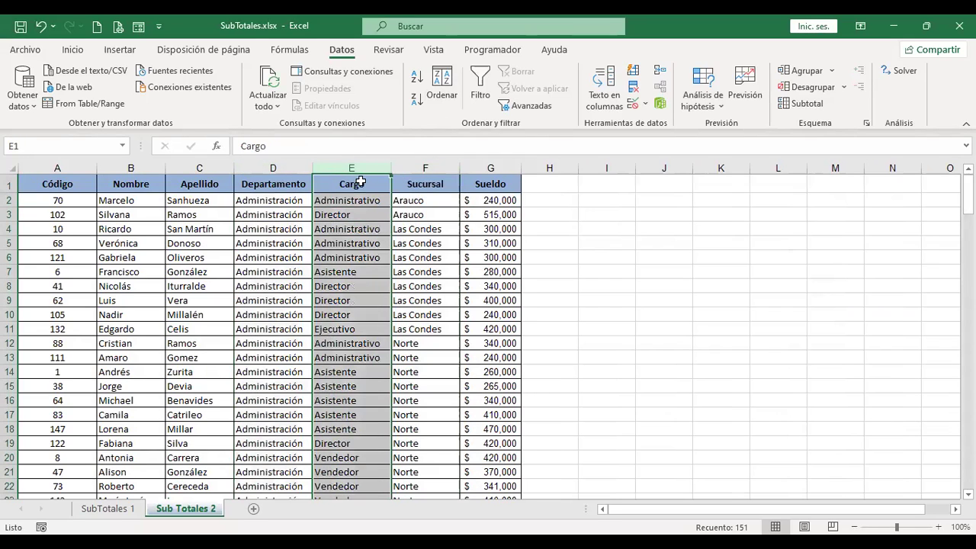
pyautogui.click(431, 199)
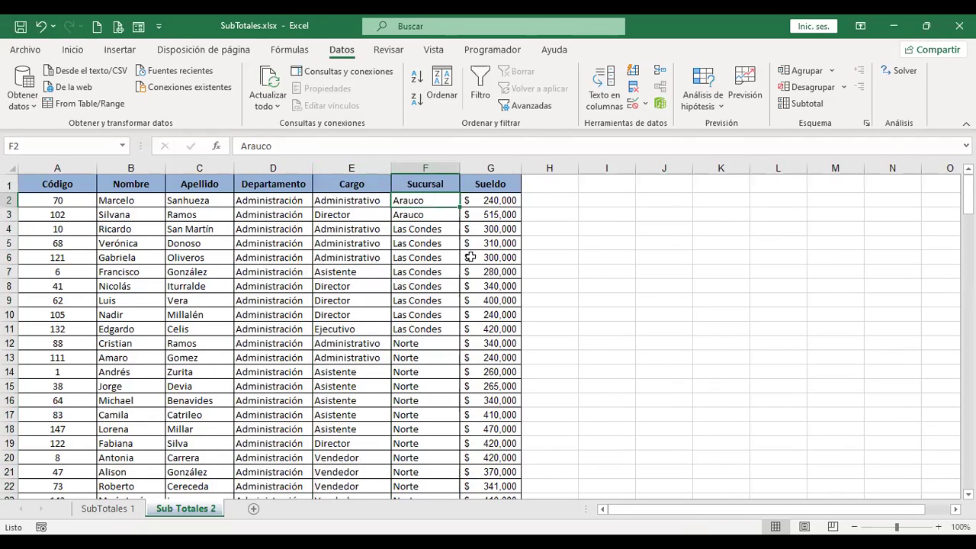
pyautogui.click(808, 104)
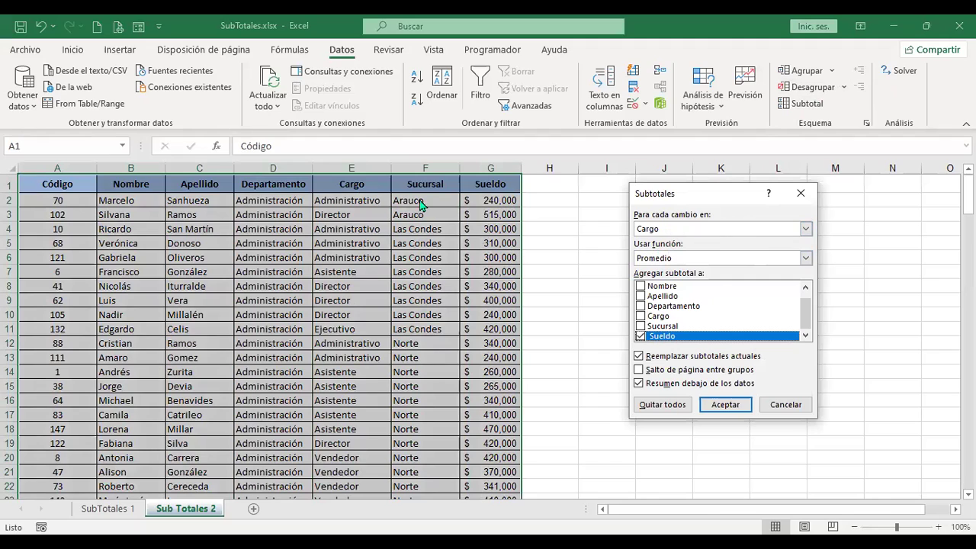
pyautogui.click(665, 230)
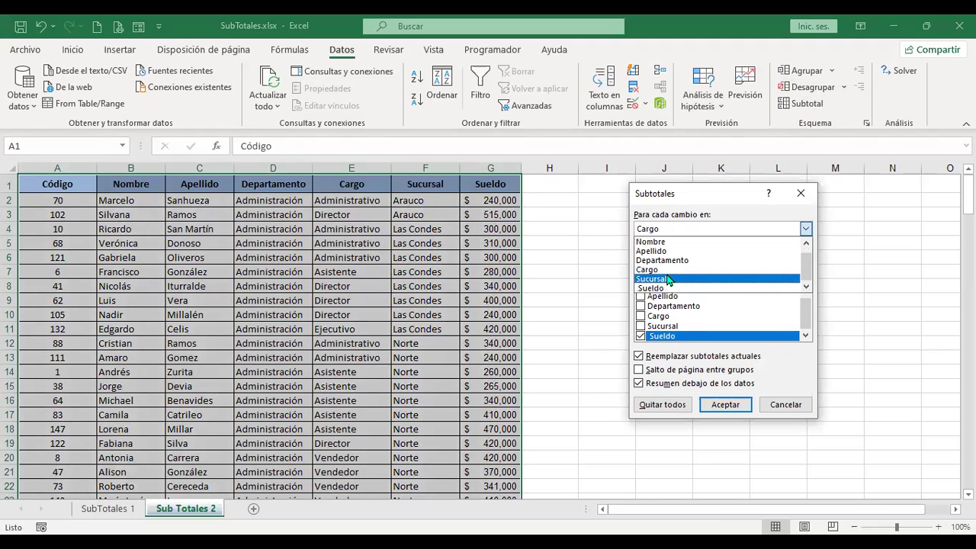
pyautogui.click(668, 279)
pyautogui.click(663, 260)
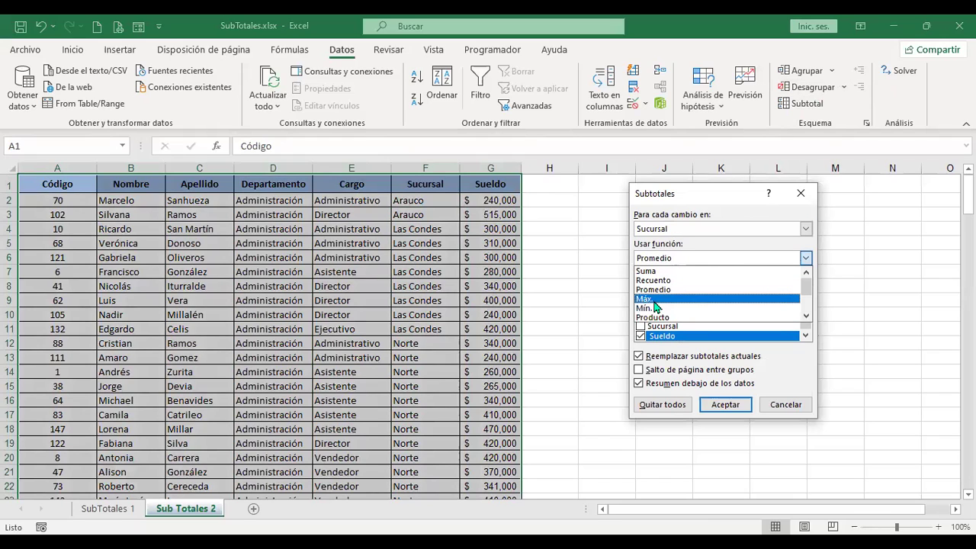
pyautogui.click(655, 299)
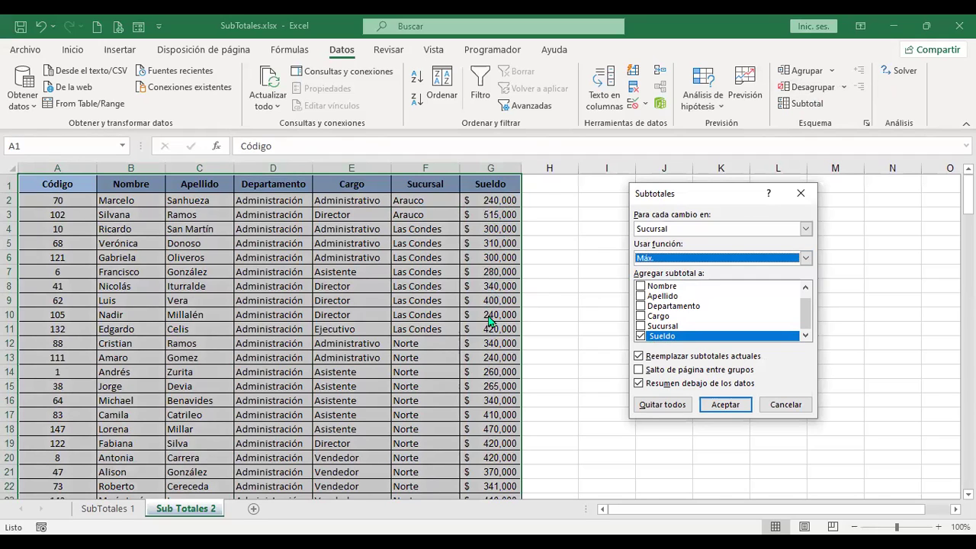
pyautogui.click(725, 404)
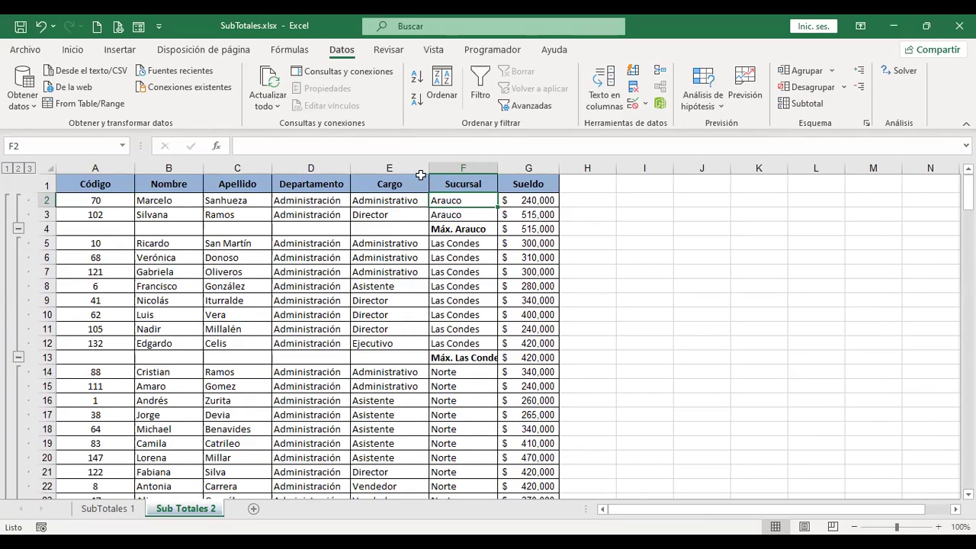
# Examine the maximum salary row for the Arauco branch and the Departamento and Cargo entries it covers
pyautogui.moveTo(388, 198); pyautogui.dragTo(382, 214)
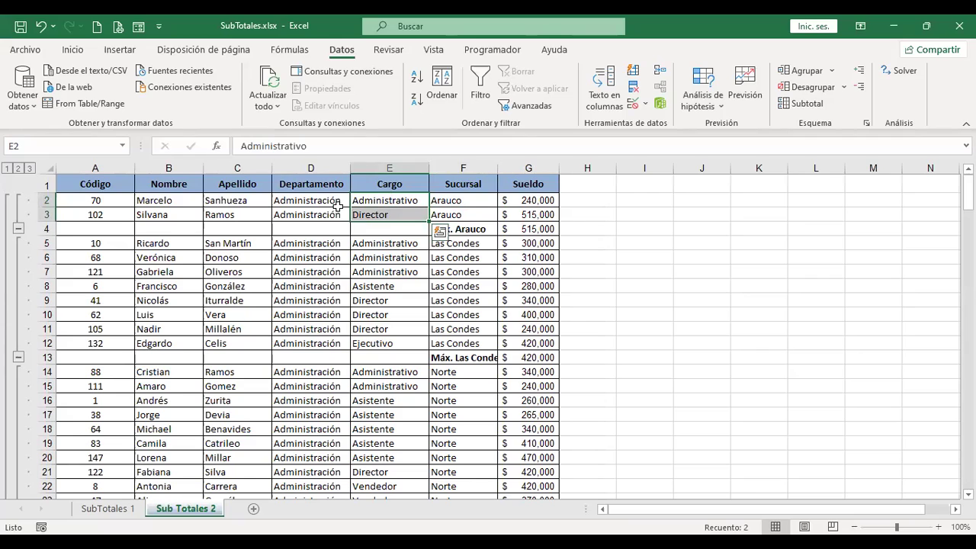
pyautogui.moveTo(316, 200); pyautogui.dragTo(318, 216)
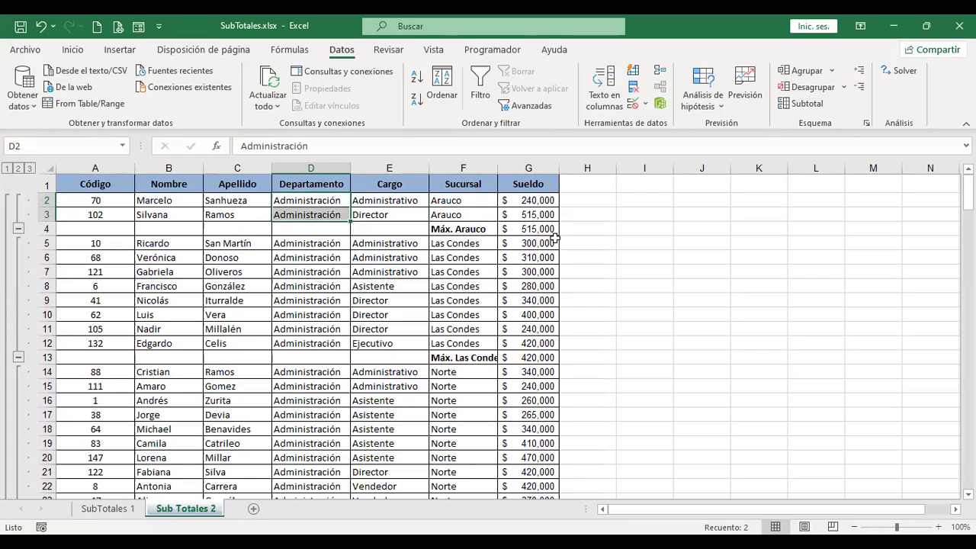
pyautogui.click(592, 227)
pyautogui.click(526, 228)
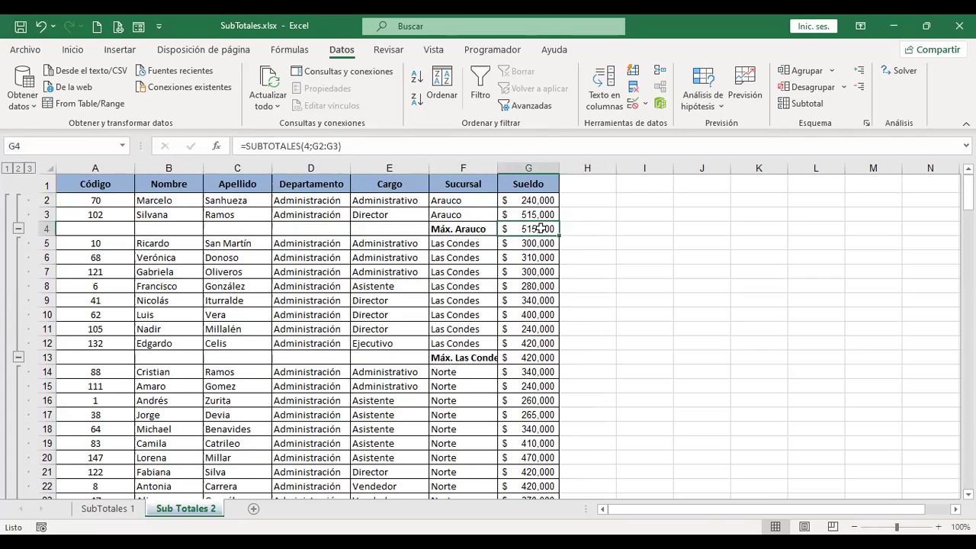
pyautogui.moveTo(473, 229); pyautogui.dragTo(516, 229)
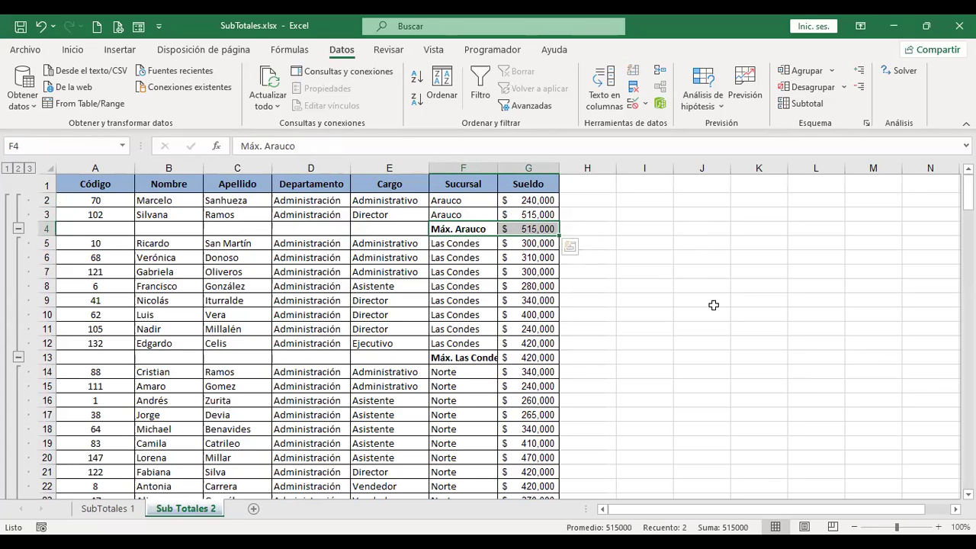
pyautogui.click(607, 229)
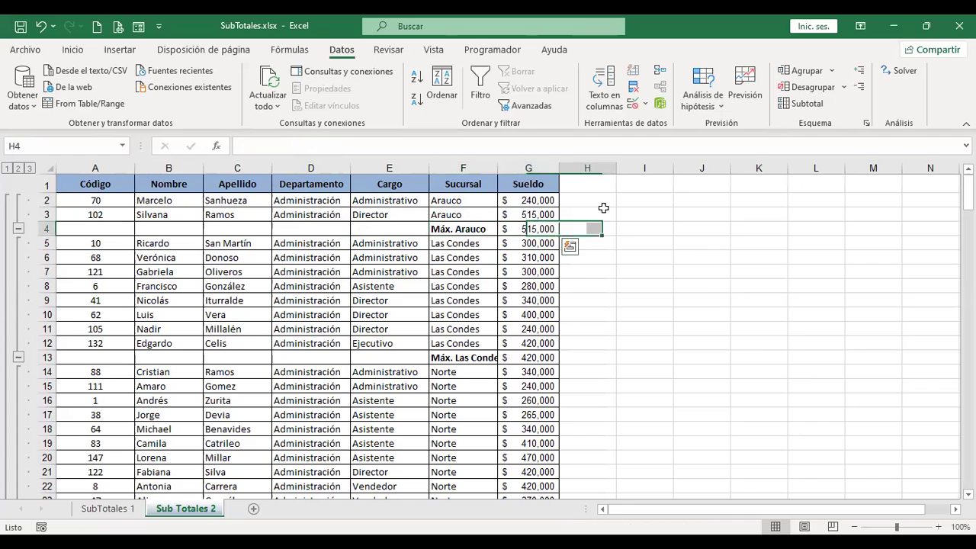
pyautogui.click(652, 224)
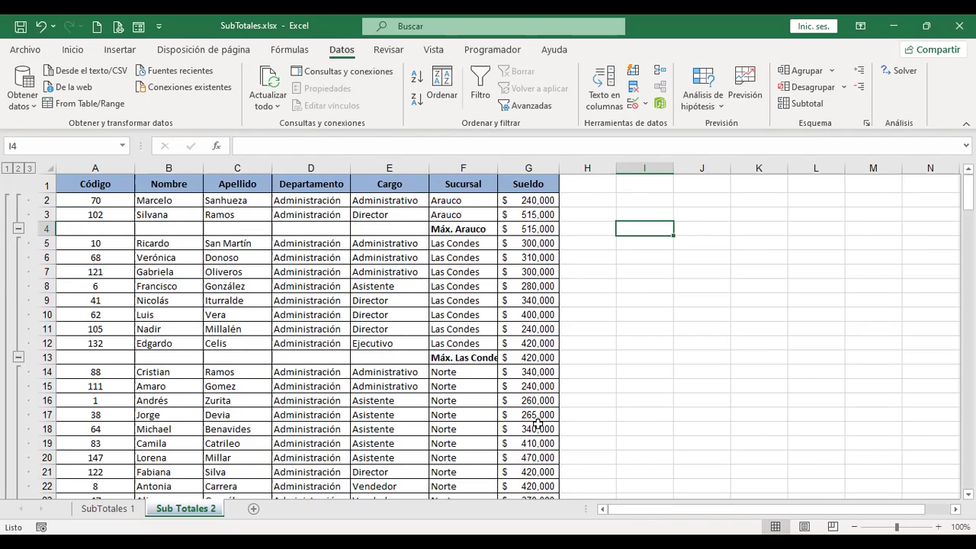
# Return to cell A1 at the start of the subtotalled employee table
pyautogui.click(645, 274)
pyautogui.press('Up')
pyautogui.press('Up')
pyautogui.press('Up')
pyautogui.press('Up')
pyautogui.press('Up')
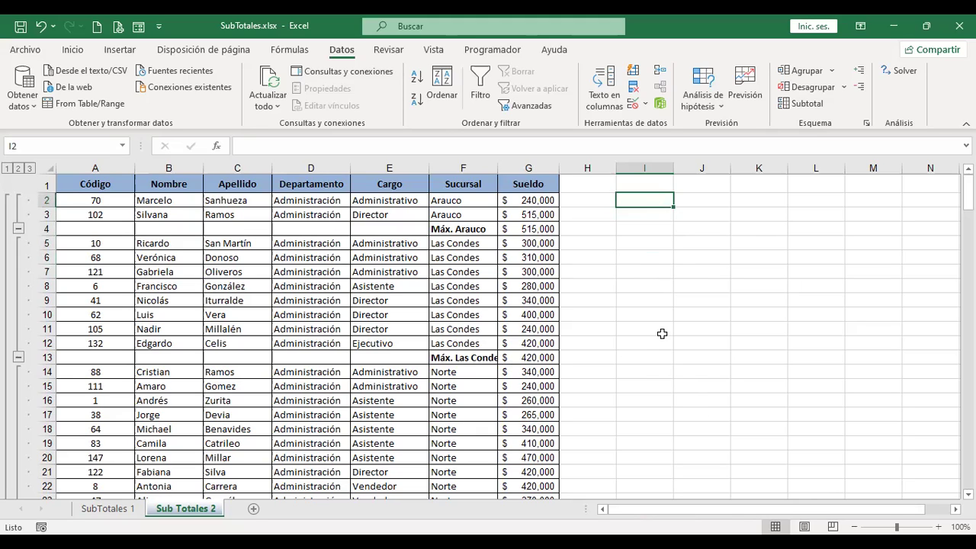
pyautogui.hotkey('ctrl', 'Home')
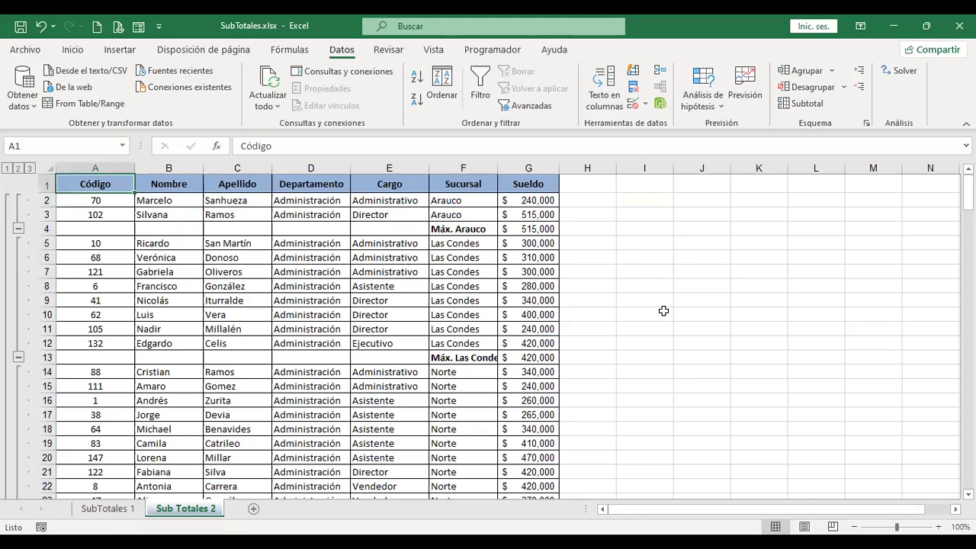
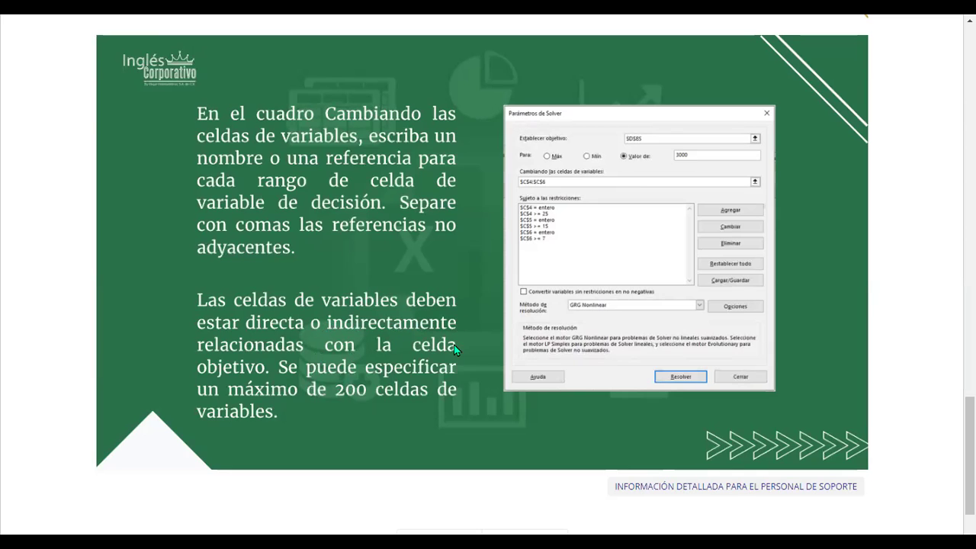
# On the Inglés Corporativo course page, read the Solver slide, open the unit Como utilizar complemento solver and play its video
pyautogui.scroll(-1, 440, 357)
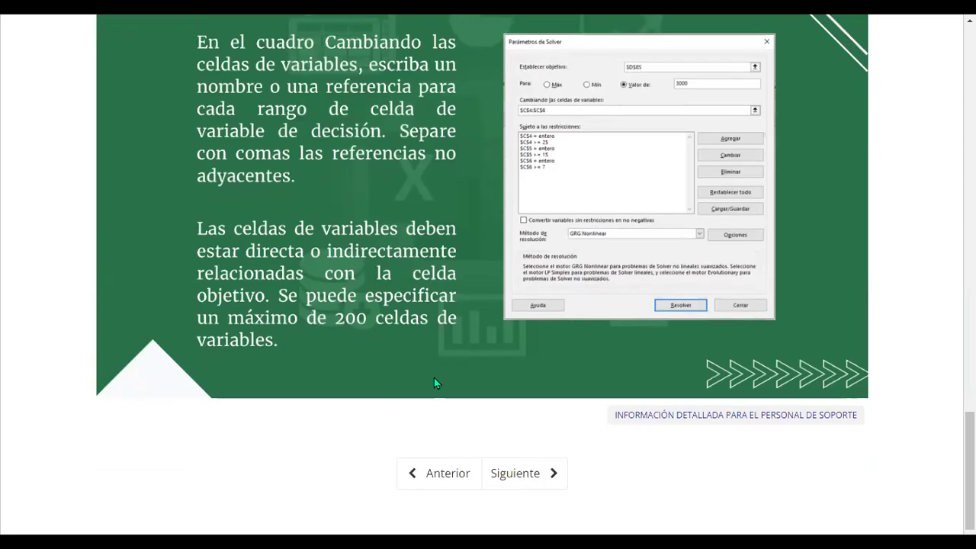
pyautogui.scroll(1, 434, 378)
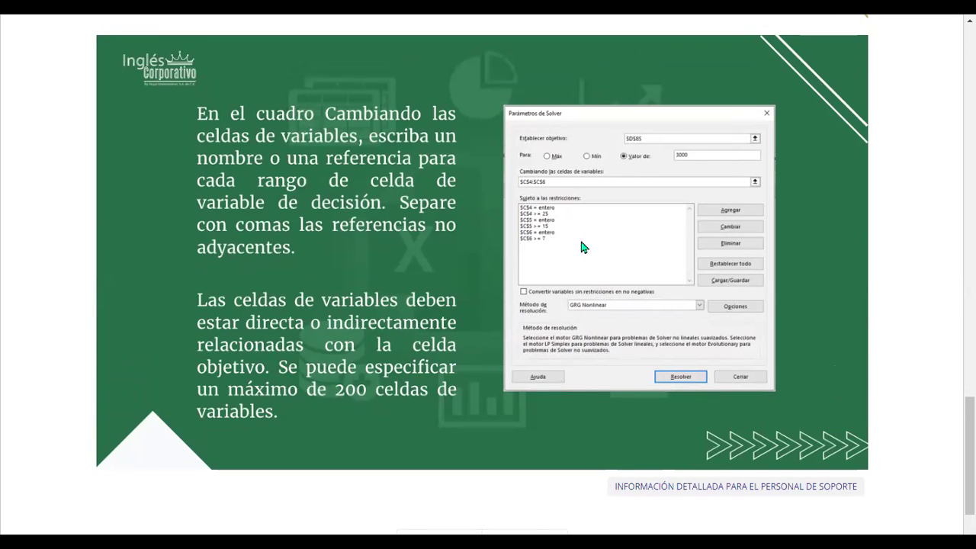
pyautogui.scroll(-2, 581, 247)
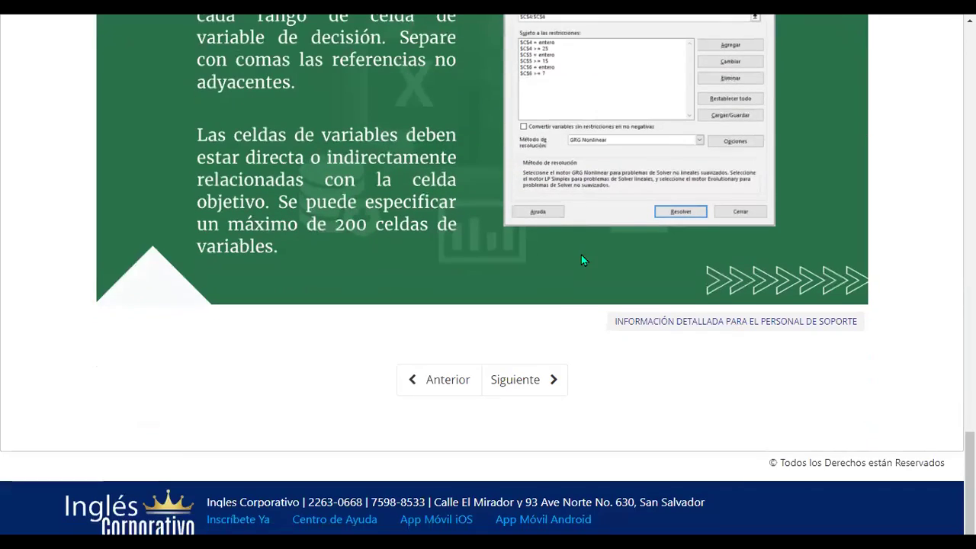
pyautogui.click(529, 381)
pyautogui.scroll(-1, 616, 285)
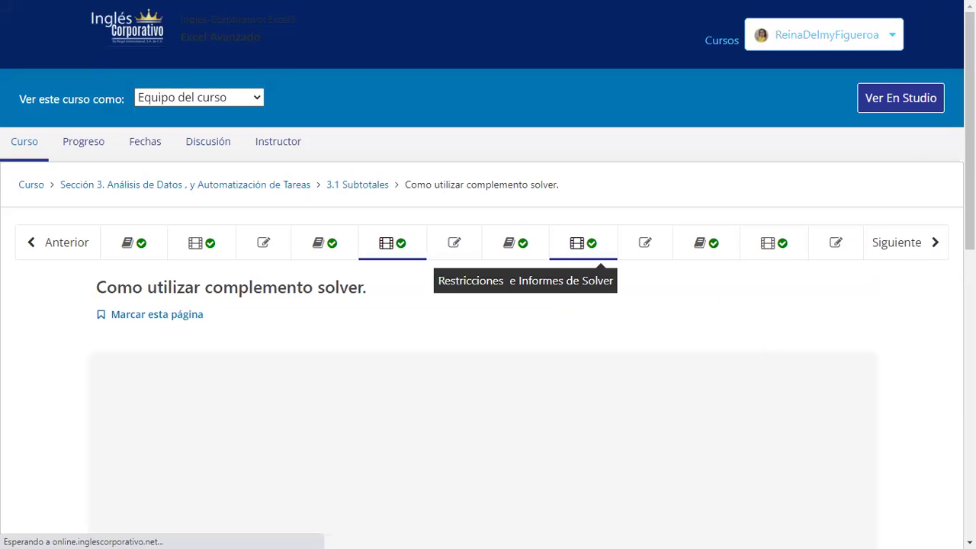
pyautogui.scroll(-3, 488, 304)
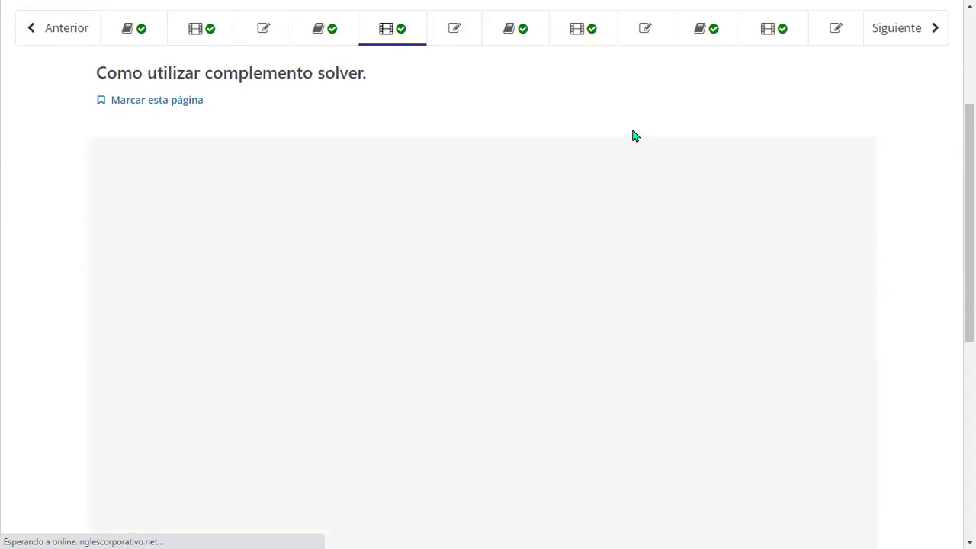
pyautogui.scroll(-1, 610, 130)
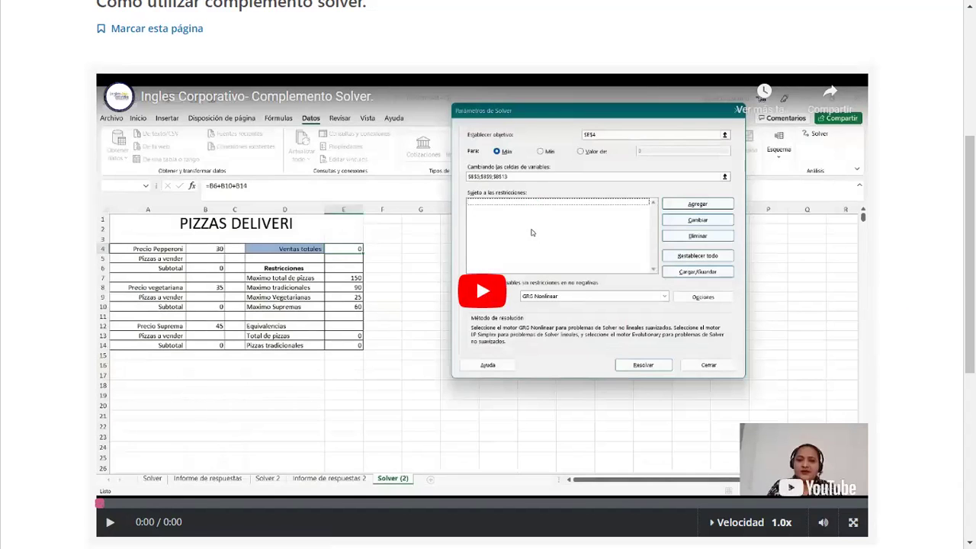
pyautogui.click(532, 233)
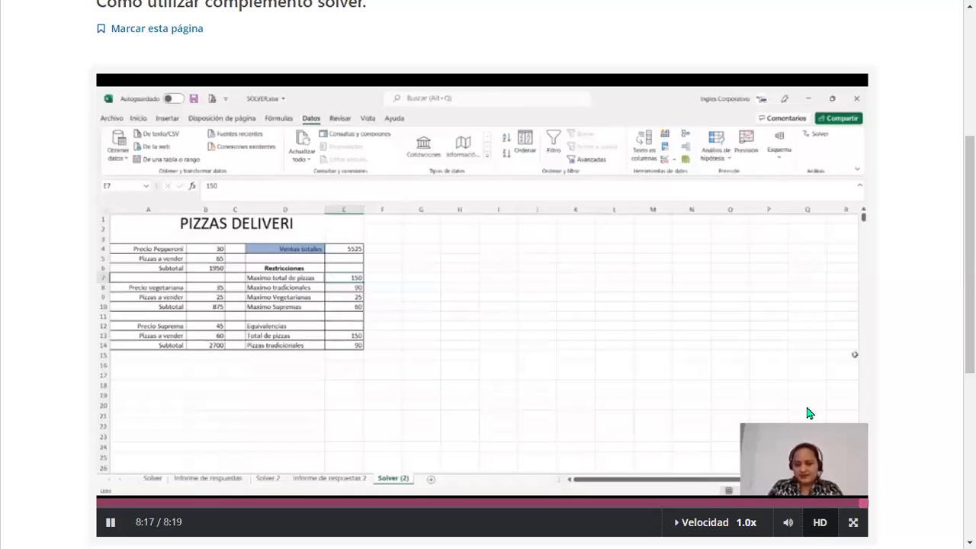
pyautogui.scroll(-5, 405, 392)
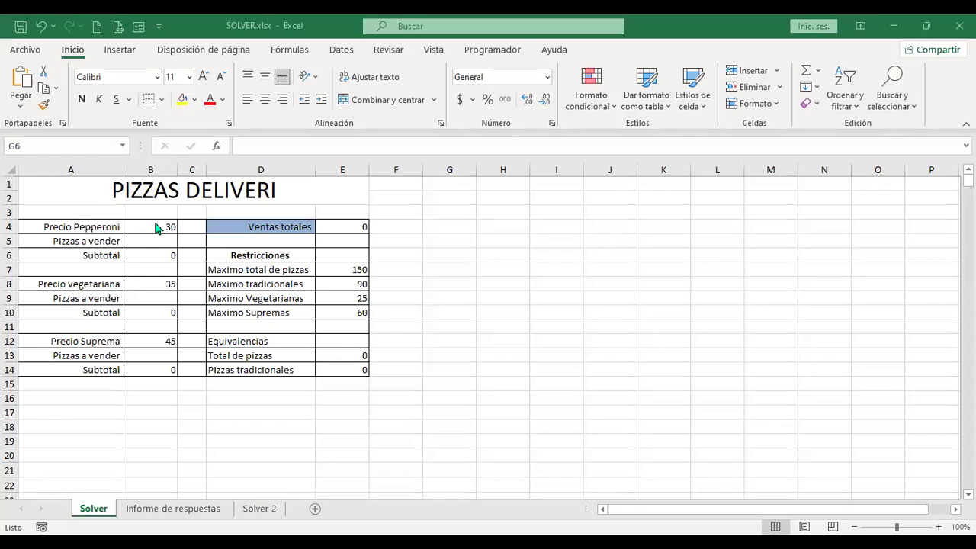
# Switch to the SOLVER.xlsx workbook in Excel and inspect the Pepperoni Subtotal formula in B6 with its price and quantity cells
pyautogui.click(500, 213)
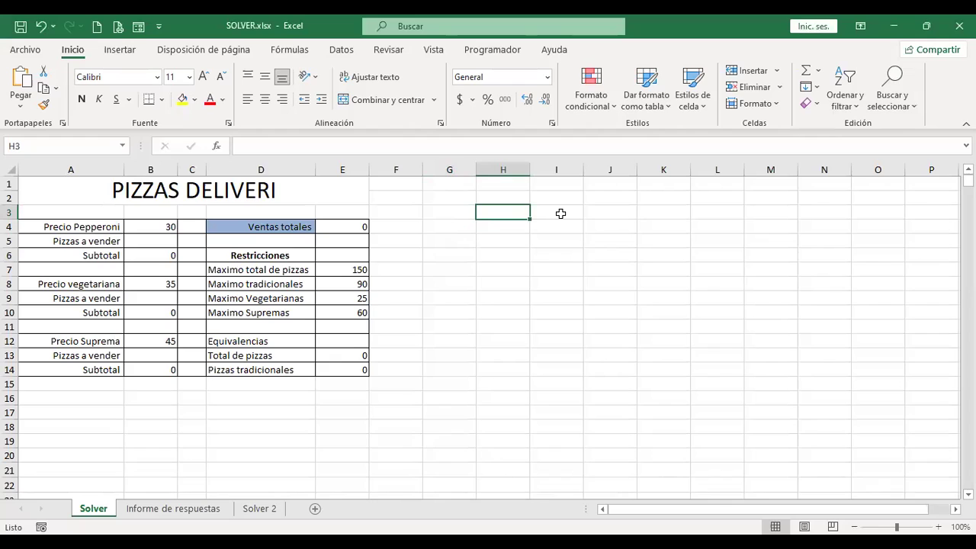
pyautogui.press('Left')
pyautogui.press('Left')
pyautogui.press('Left')
pyautogui.press('Left')
pyautogui.press('Left')
pyautogui.press('Left')
pyautogui.press('Left')
pyautogui.press('Down')
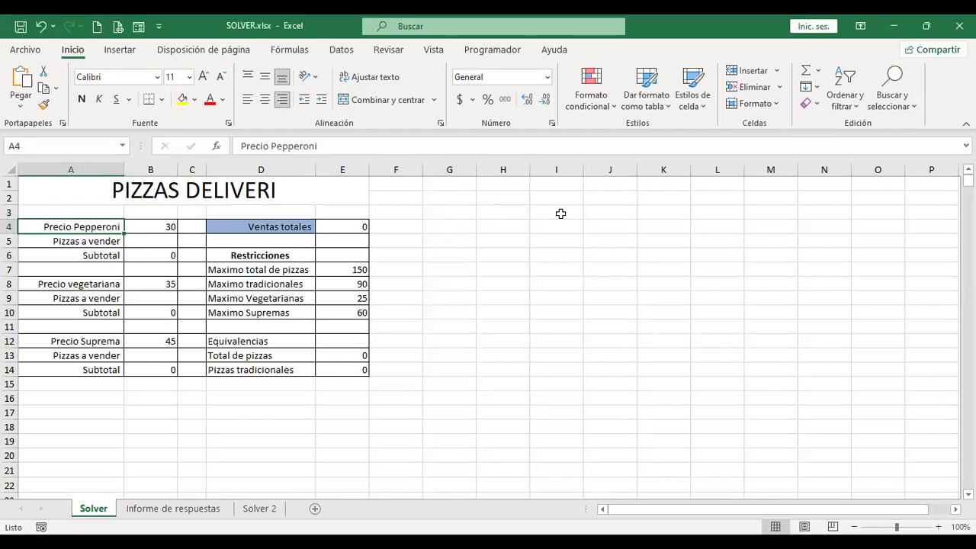
pyautogui.press('Right')
pyautogui.press('Down')
pyautogui.press('Down')
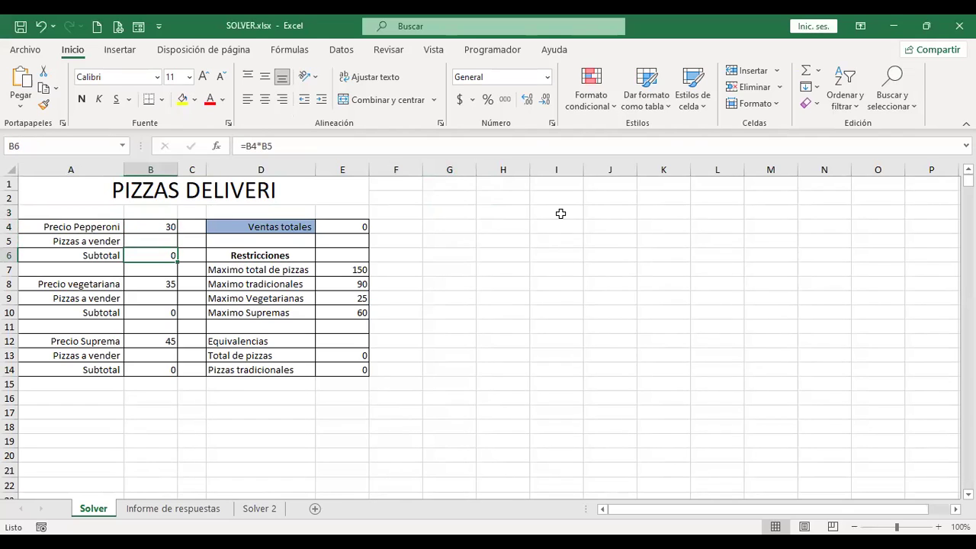
pyautogui.press('F2')
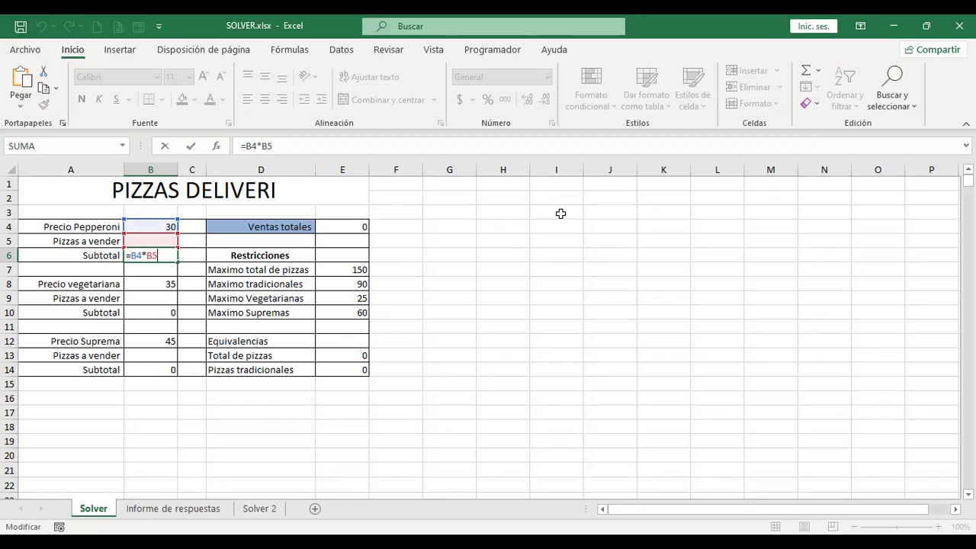
pyautogui.press('Return')
# Inspect the vegetariana Subtotal formula in B10 along with the price and quantity cells it references
pyautogui.press('Return')
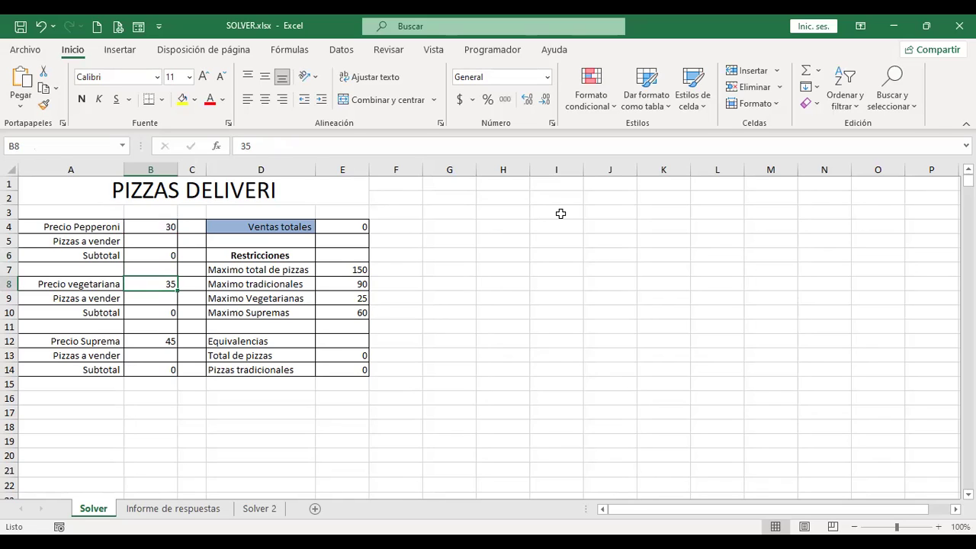
pyautogui.press('Down')
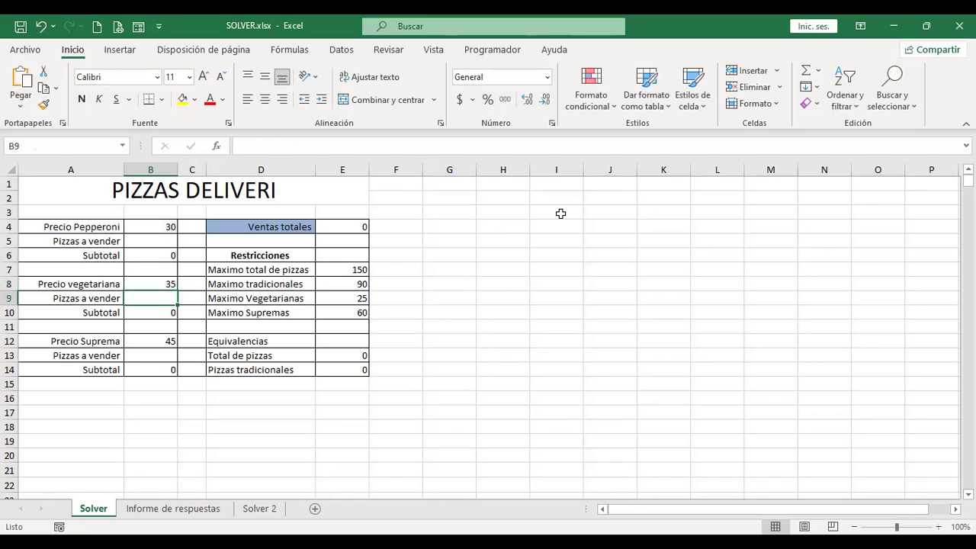
pyautogui.press('Down')
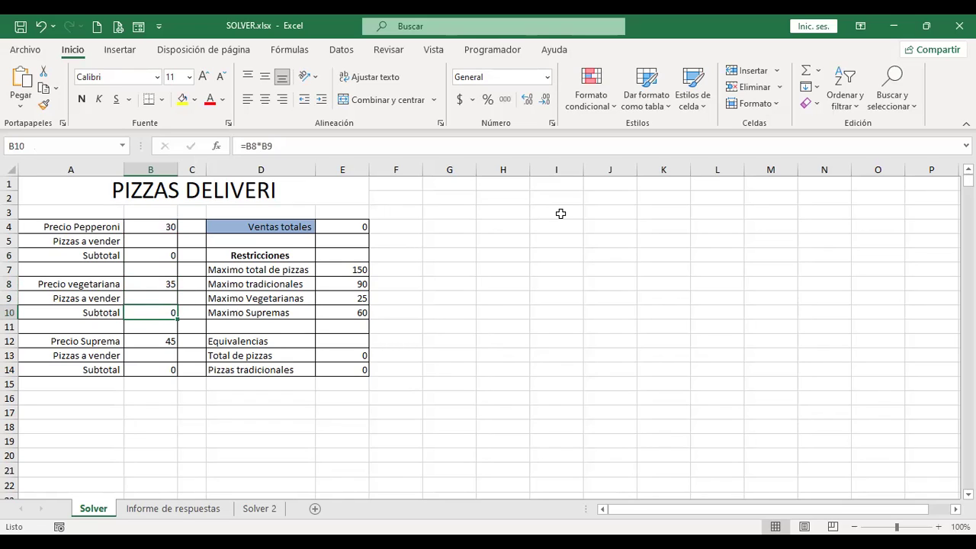
pyautogui.press('F2')
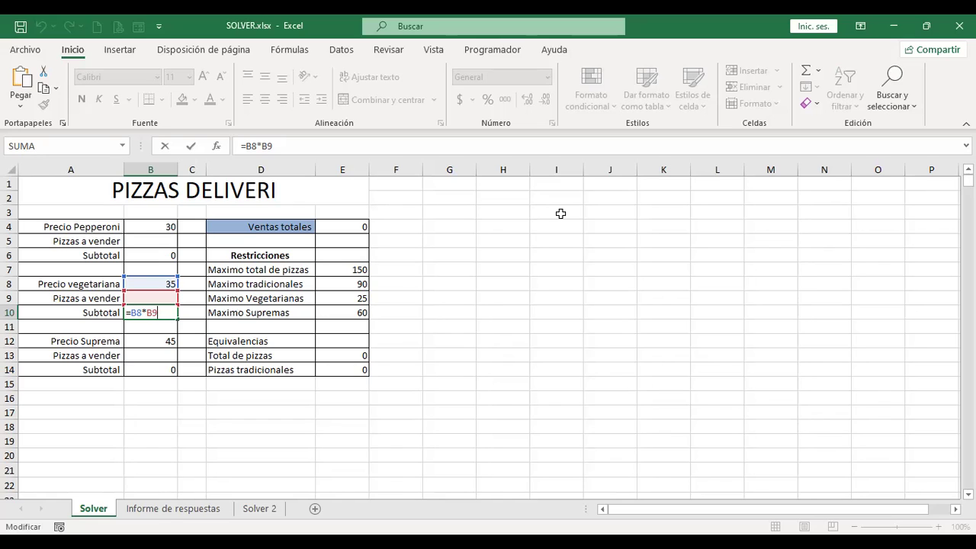
pyautogui.press('Return')
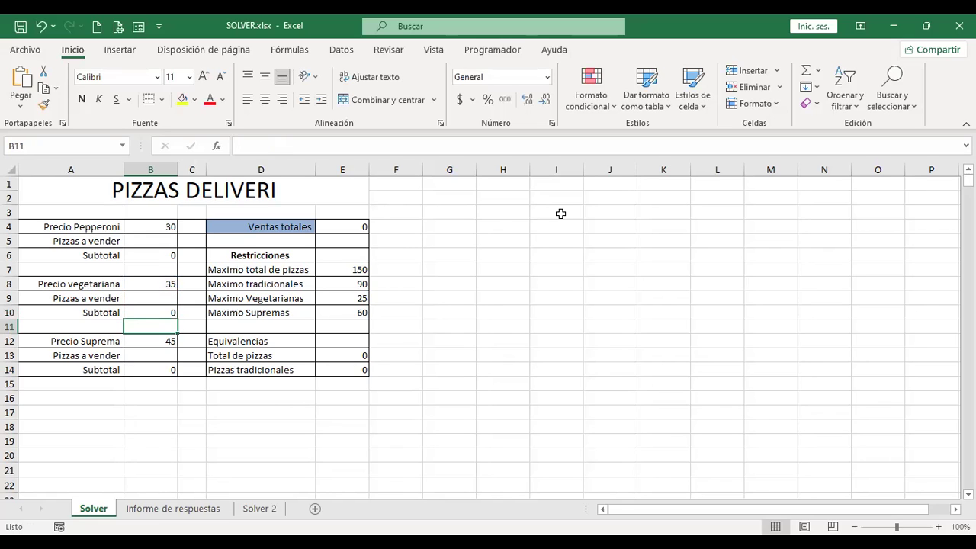
# Check the price, quantity and Subtotal formula of the Suprema pizza in B12 to B14
pyautogui.press('Down')
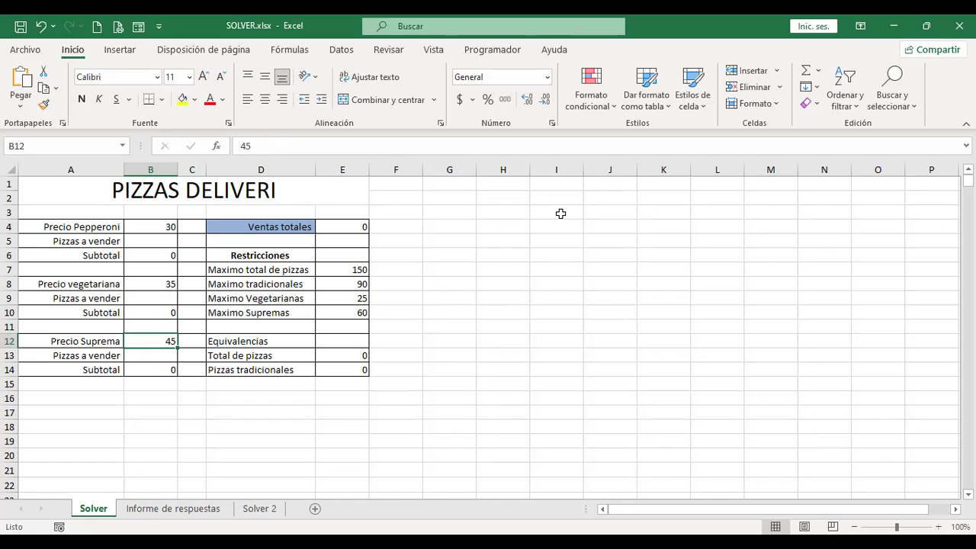
pyautogui.press('Down')
pyautogui.press('Down')
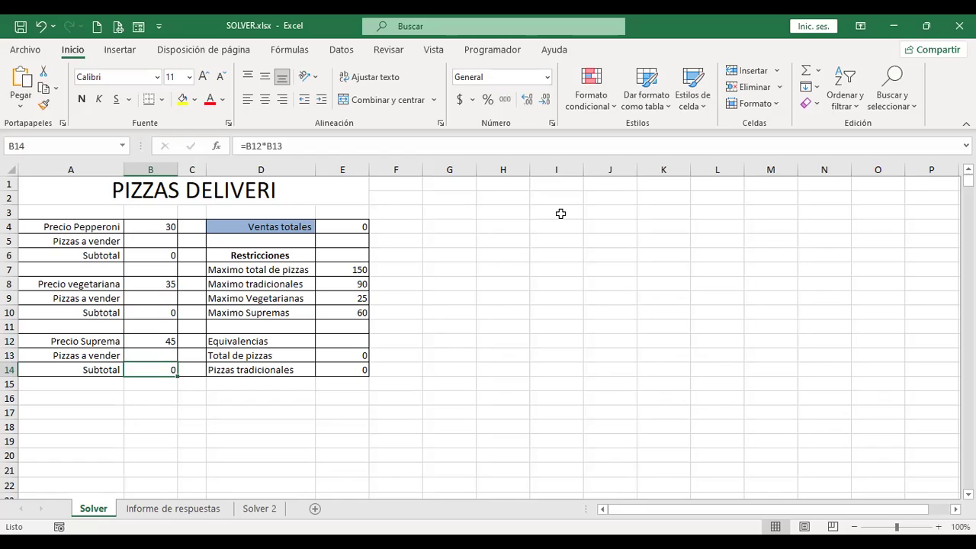
# Examine the Maximo total de pizzas limit in row 7 of the Restricciones block
pyautogui.press('Right')
pyautogui.press('Right')
pyautogui.press('Right')
pyautogui.press('Right')
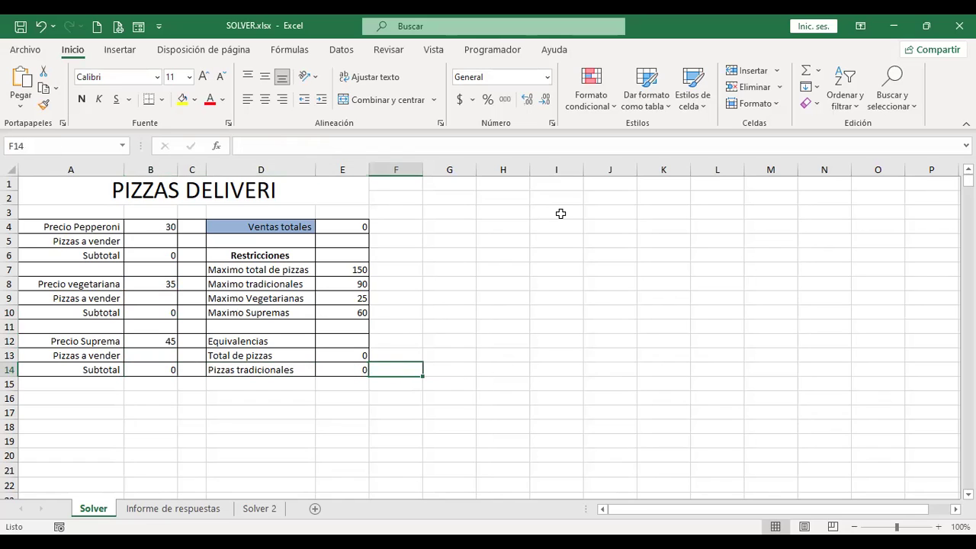
pyautogui.press('Right')
pyautogui.press('Up')
pyautogui.press('Up')
pyautogui.press('Up')
pyautogui.press('Up')
pyautogui.press('Up')
pyautogui.press('Up')
pyautogui.press('Up')
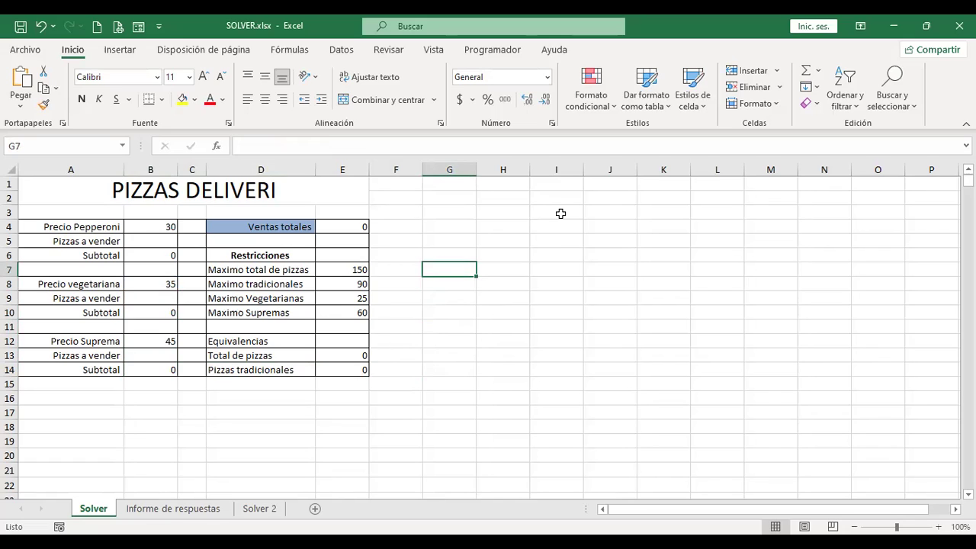
pyautogui.press('Left')
pyautogui.press('Left')
pyautogui.press('Left')
pyautogui.press('Right')
pyautogui.press('Right')
pyautogui.press('Right')
pyautogui.press('Left')
pyautogui.press('Left')
pyautogui.press('Left')
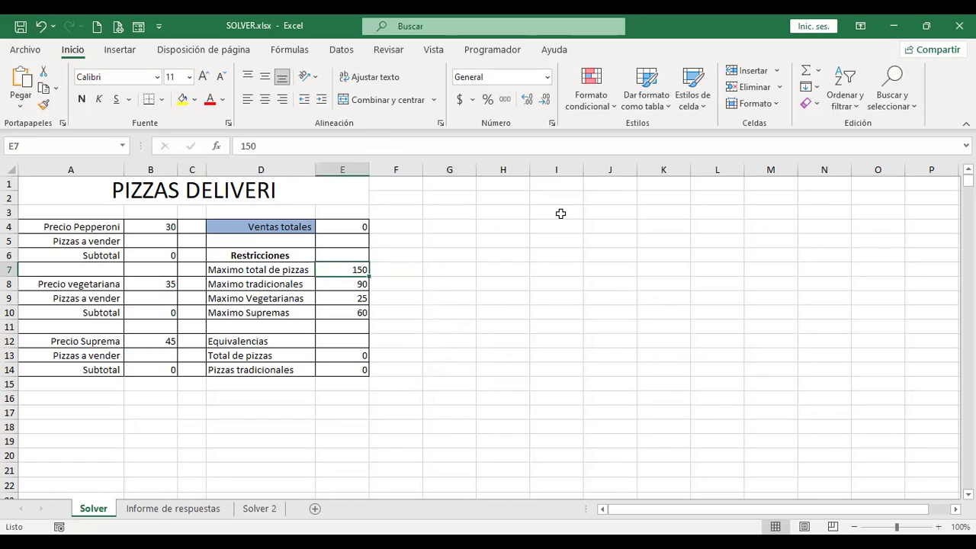
pyautogui.press('Right')
pyautogui.press('Right')
pyautogui.press('Right')
pyautogui.press('Left')
pyautogui.press('Left')
pyautogui.press('Left')
pyautogui.press('Right')
pyautogui.press('Right')
pyautogui.press('Right')
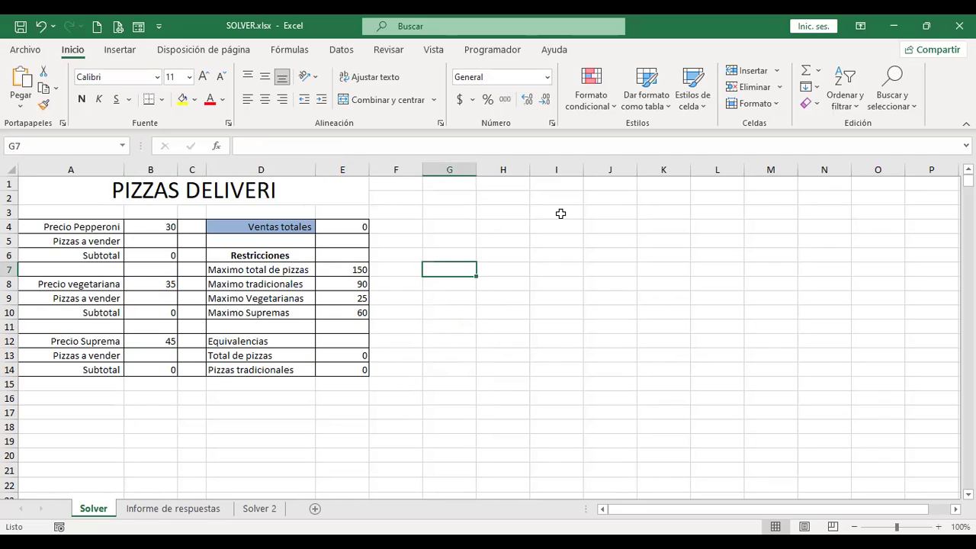
pyautogui.press('Left')
pyautogui.press('Left')
pyautogui.press('Left')
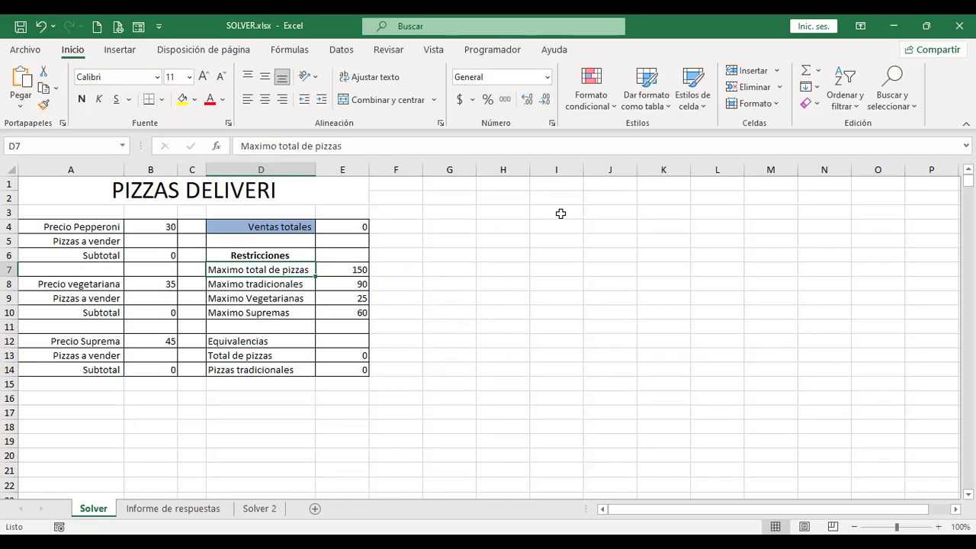
pyautogui.press('Right')
pyautogui.press('Right')
pyautogui.press('Right')
pyautogui.press('Left')
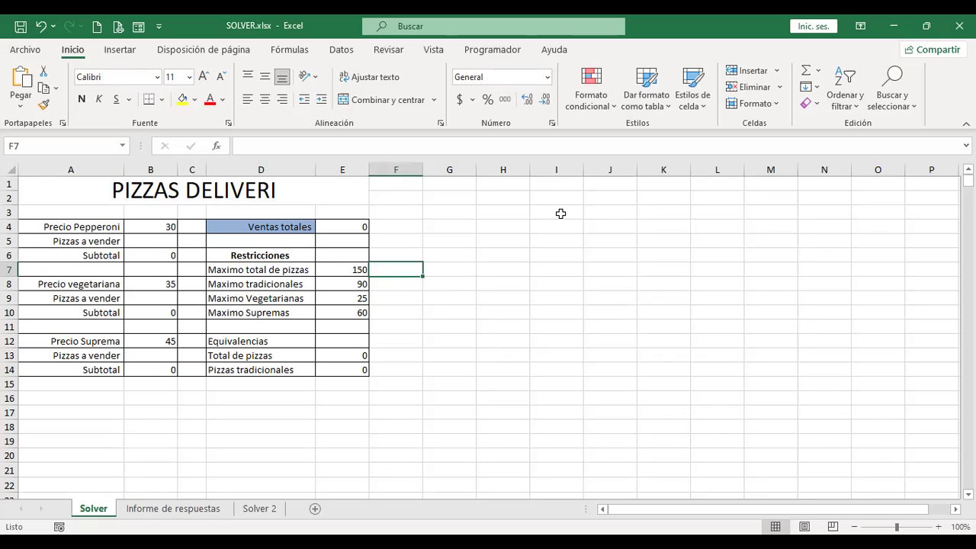
# Examine the Maximo tradicionales, Maximo Vegetarianas and Maximo Supremas limits in rows 8 to 10
pyautogui.press('Down')
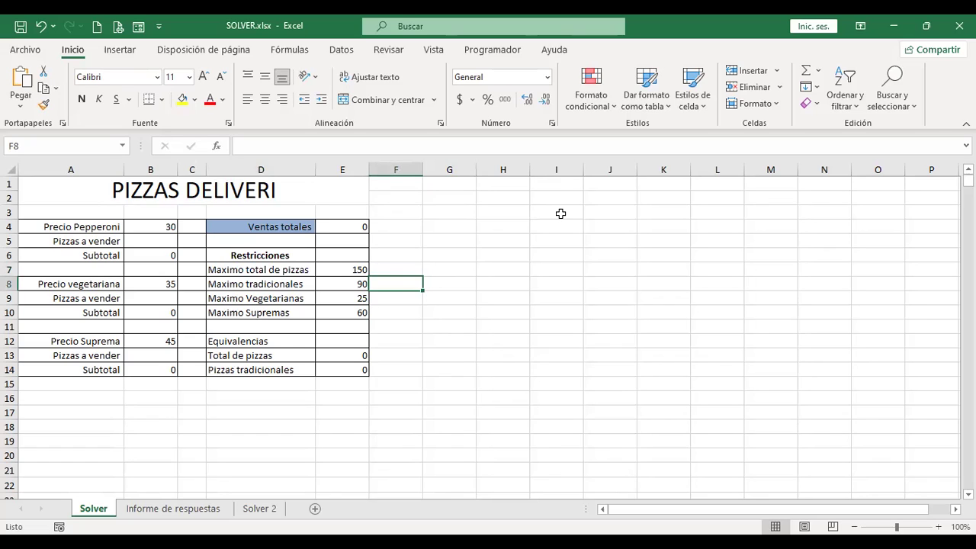
pyautogui.press('Down')
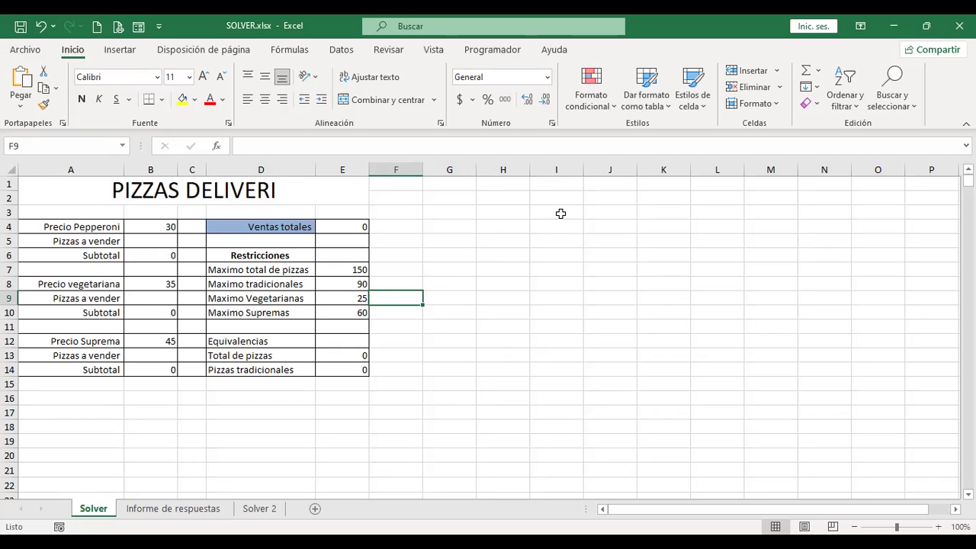
pyautogui.press('Down')
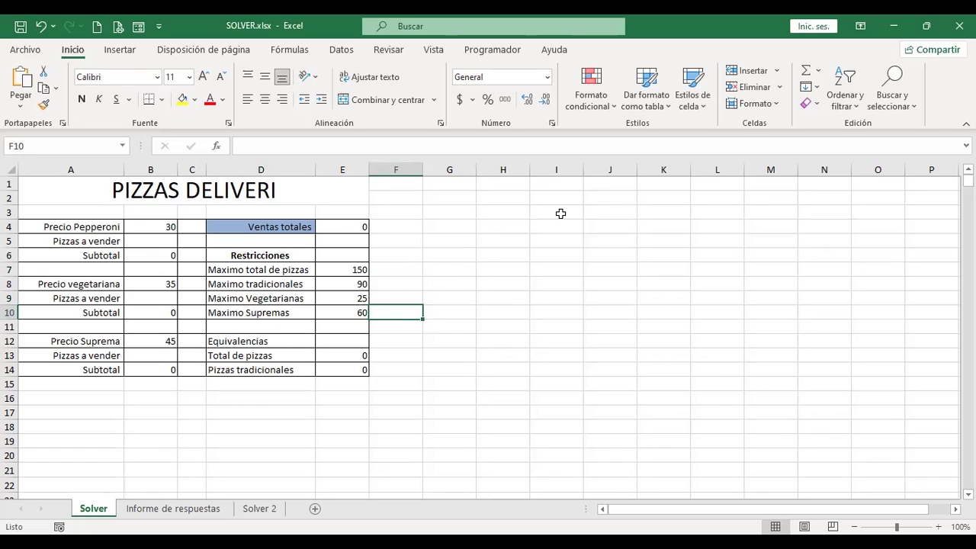
pyautogui.press('Down')
pyautogui.press('Down')
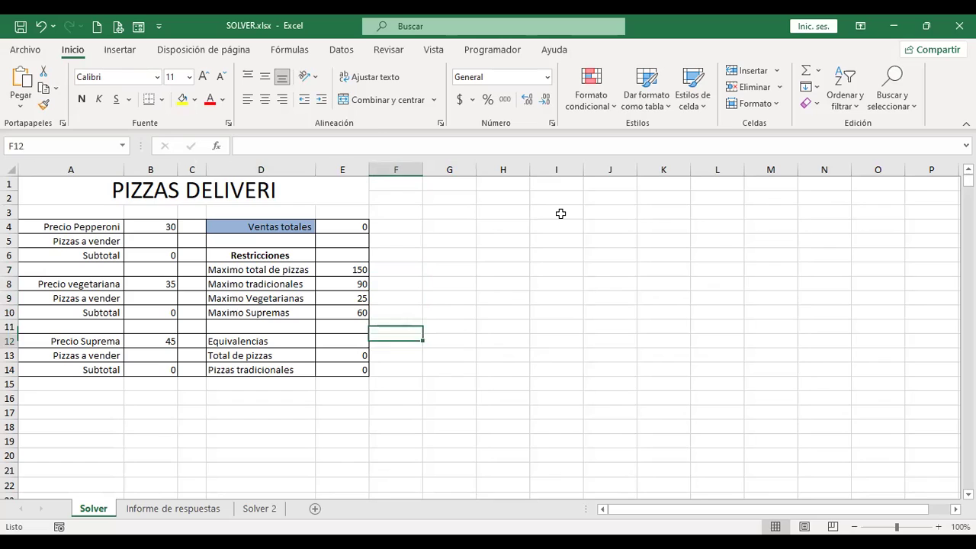
# Go through the restriction values in column E and inspect the Total de pizzas formula in E13 with its referenced cells
pyautogui.press('Left')
pyautogui.press('Up')
pyautogui.press('Up')
pyautogui.press('Up')
pyautogui.press('Up')
pyautogui.press('Up')
pyautogui.press('Up')
pyautogui.press('Down')
pyautogui.press('Down')
pyautogui.press('Down')
pyautogui.press('Down')
pyautogui.press('Down')
pyautogui.press('Down')
pyautogui.press('Down')
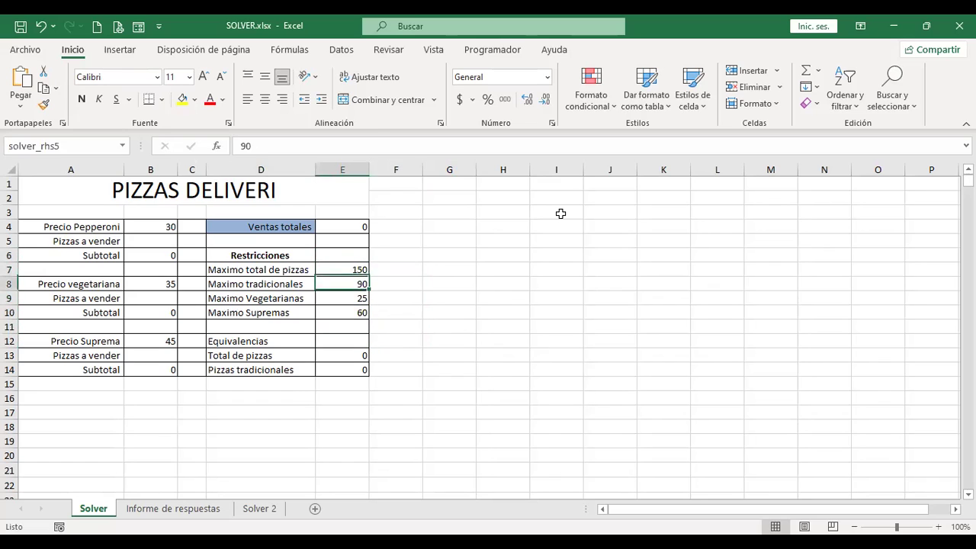
pyautogui.press('Up')
pyautogui.press('Down')
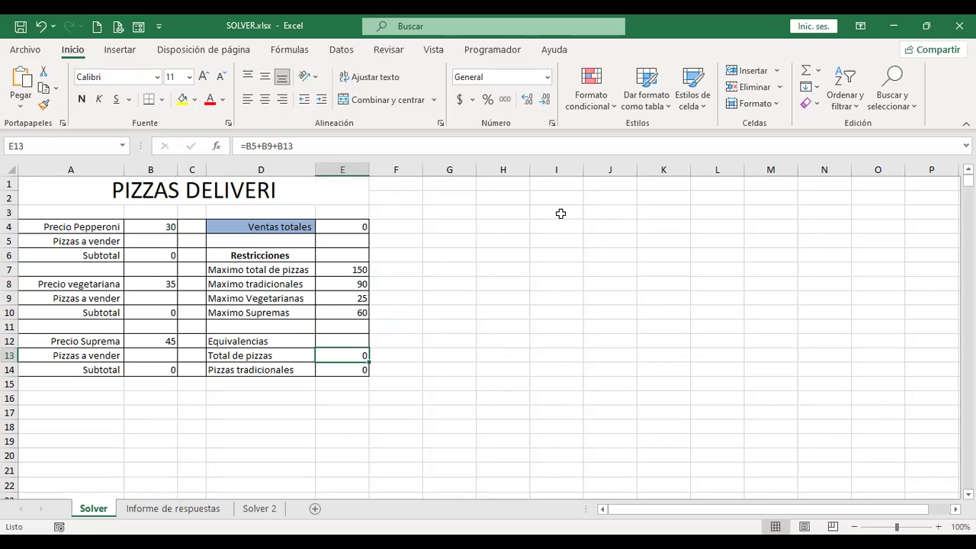
pyautogui.press('F2')
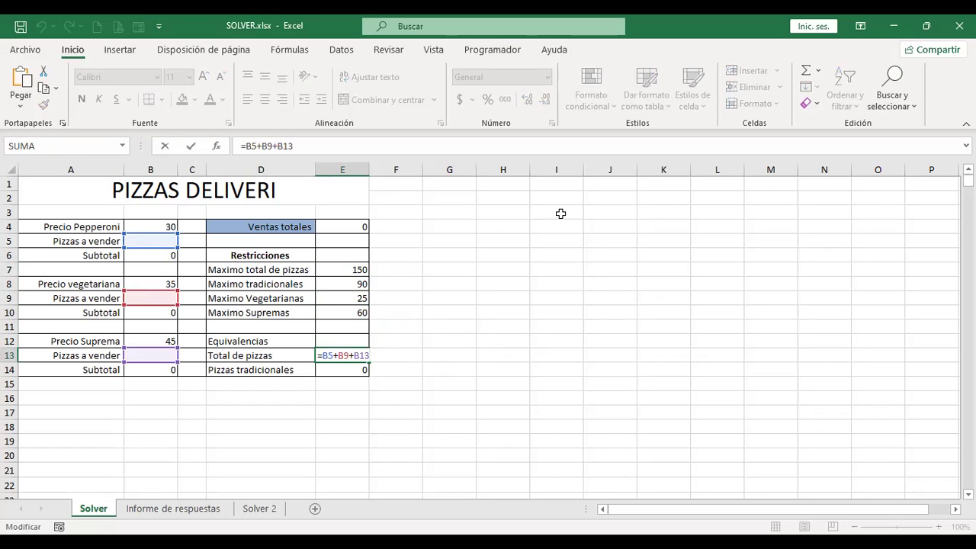
# Inspect the Pizzas tradicionales formula in E14 and the cells it references
pyautogui.press('Return')
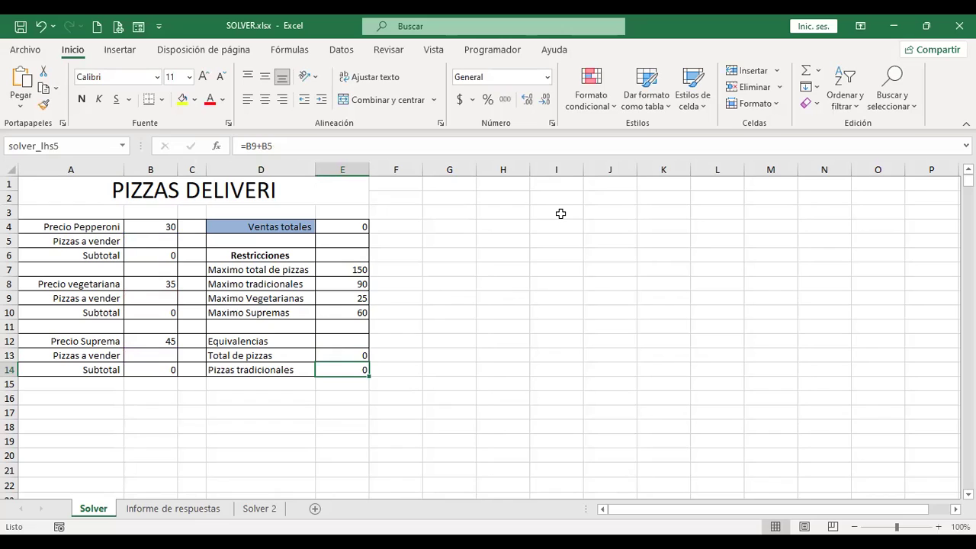
pyautogui.press('F2')
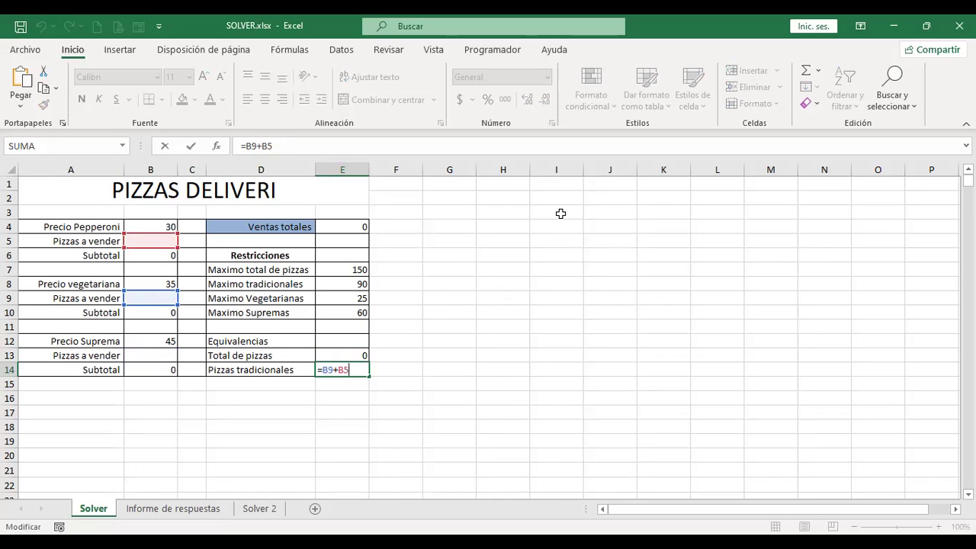
pyautogui.press('Return')
# Return to the Ventas totales cell E4 and inspect its formula with the subtotals it references
pyautogui.press('Up')
pyautogui.press('Up')
pyautogui.press('Up')
pyautogui.press('Up')
pyautogui.press('Up')
pyautogui.press('Up')
pyautogui.press('Up')
pyautogui.press('Up')
pyautogui.press('Up')
pyautogui.press('Up')
pyautogui.press('Up')
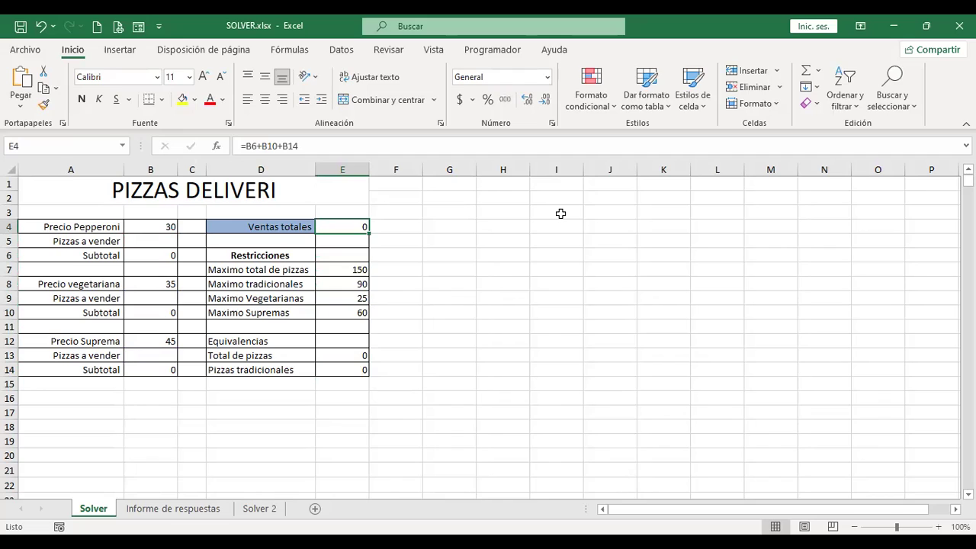
pyautogui.press('Right')
pyautogui.press('Left')
pyautogui.press('Right')
pyautogui.press('Left')
pyautogui.press('F2')
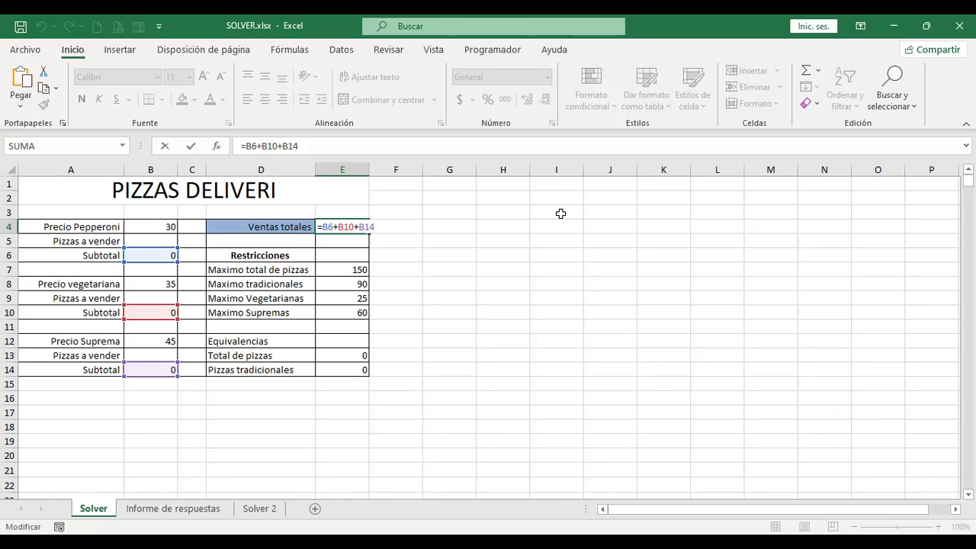
pyautogui.press('Return')
pyautogui.press('Up')
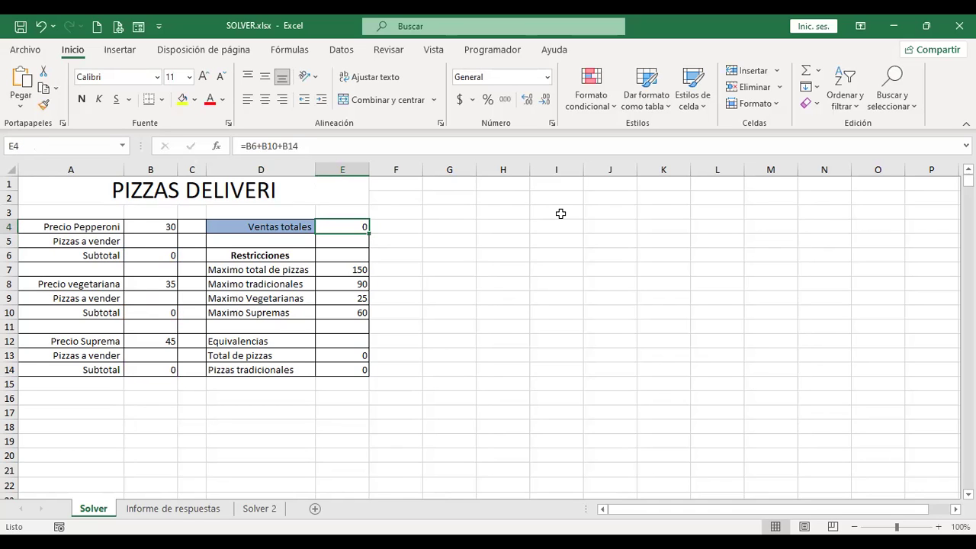
# Open the Excel options and show the Complementos page listing active and inactive add-ins
pyautogui.click(494, 50)
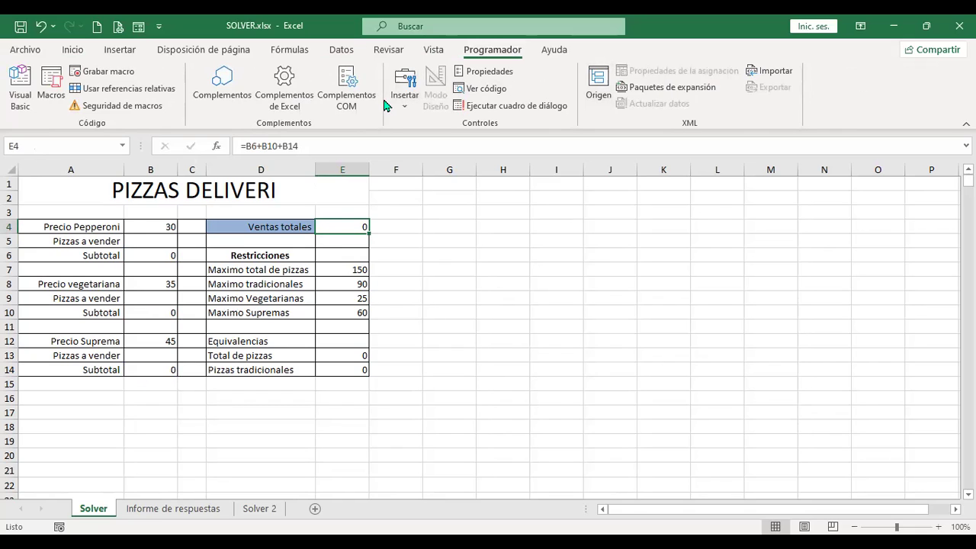
pyautogui.click(342, 50)
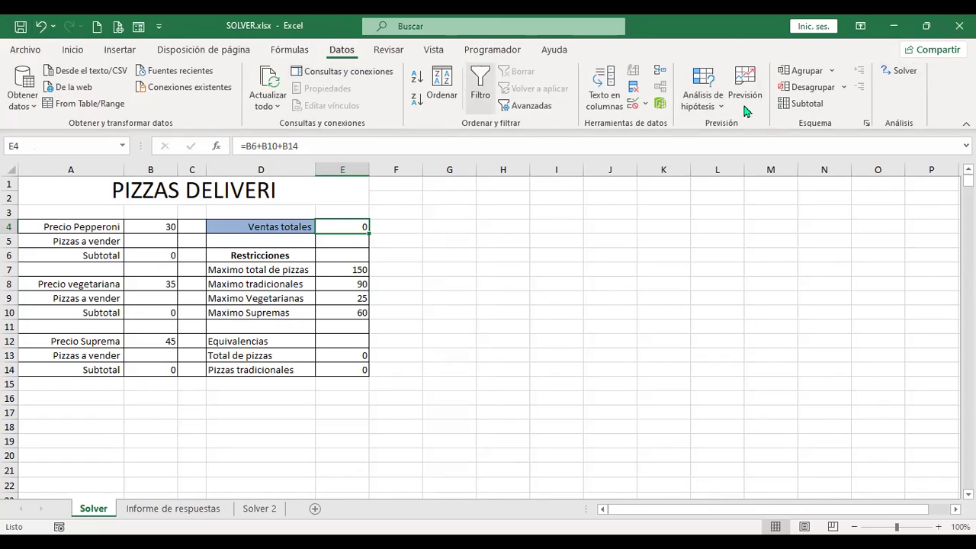
pyautogui.click(26, 51)
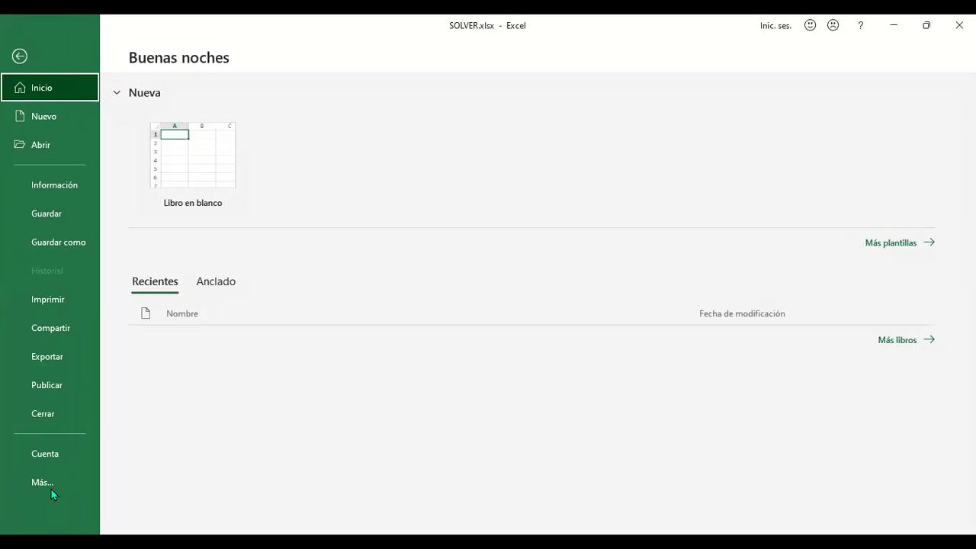
pyautogui.click(48, 483)
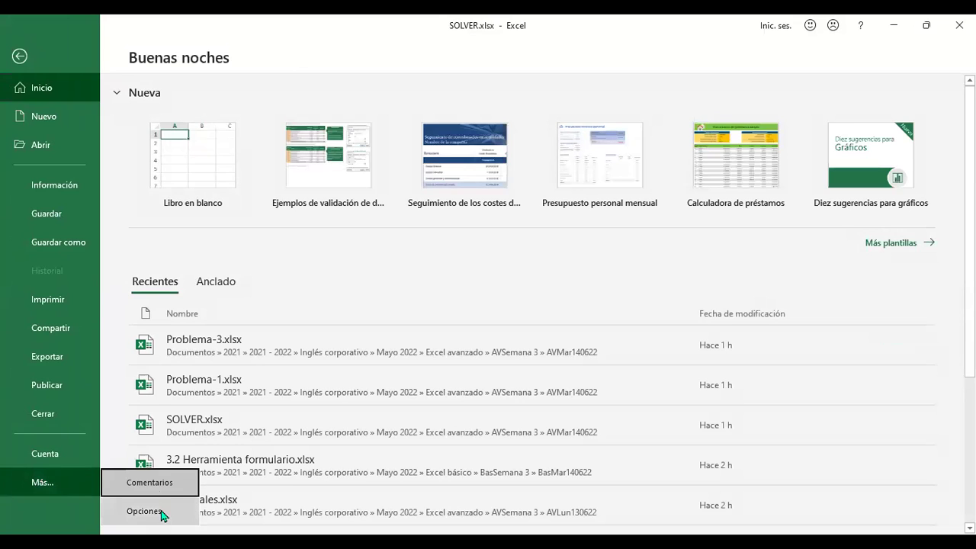
pyautogui.click(166, 513)
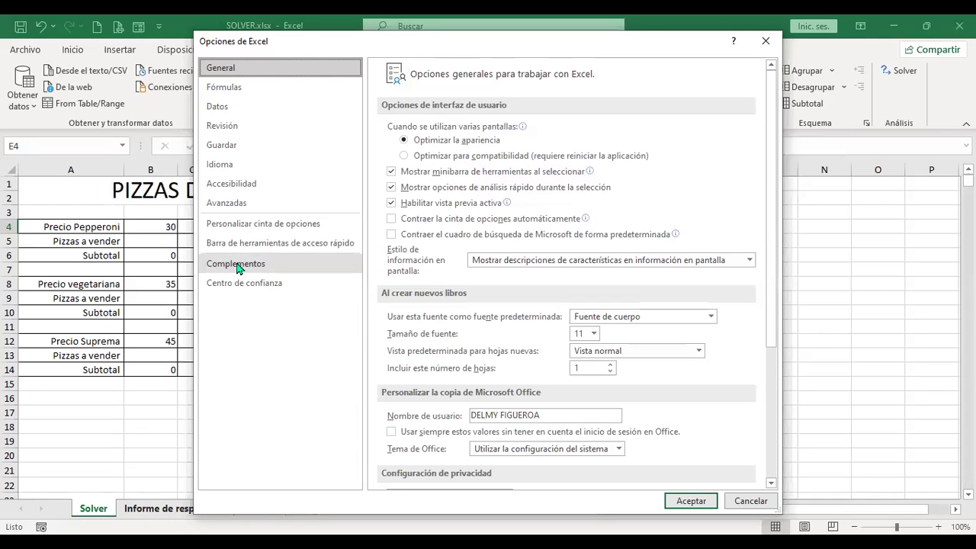
pyautogui.click(279, 268)
pyautogui.press('Escape')
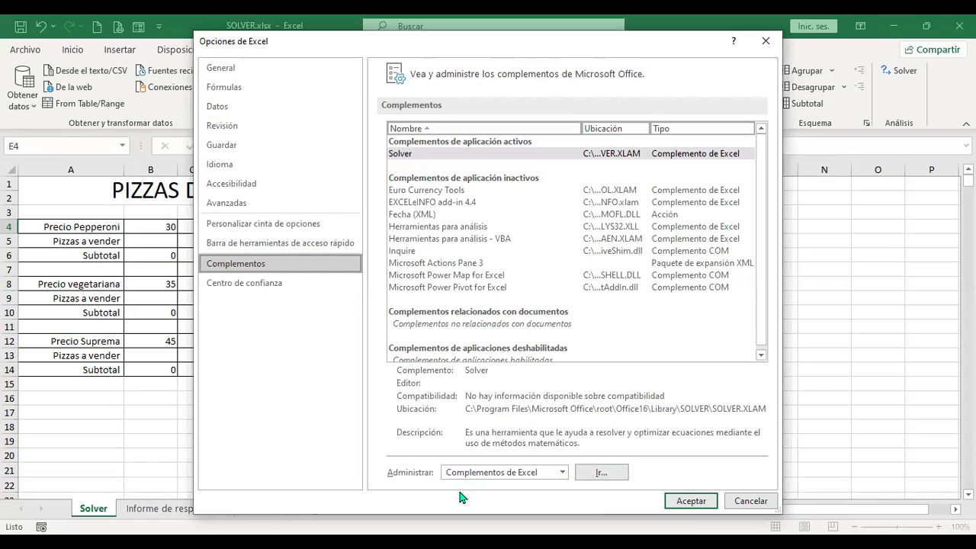
# Open the management list for Complementos de Excel and accept it with the Solver add-in enabled
pyautogui.click(563, 473)
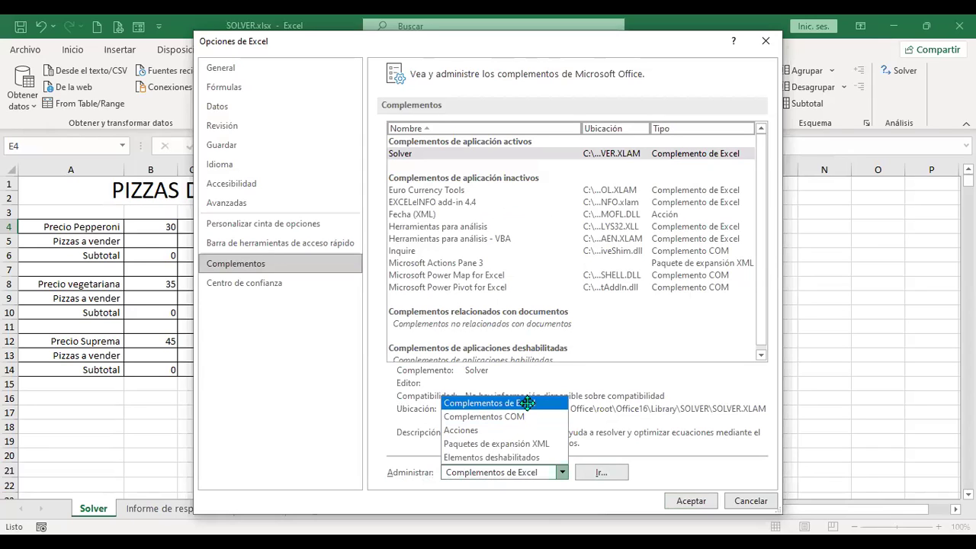
pyautogui.click(615, 478)
pyautogui.click(615, 477)
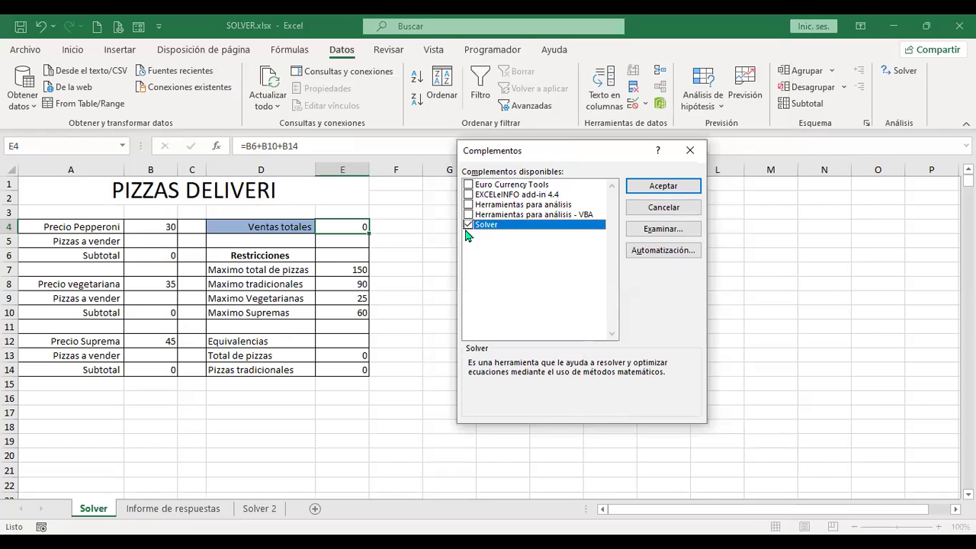
pyautogui.click(646, 195)
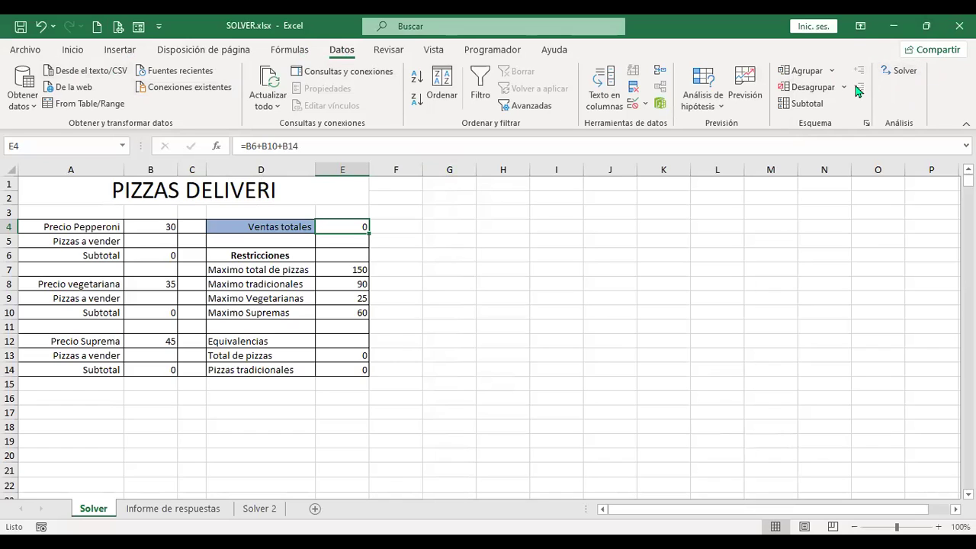
# Open the Solver parameters and set the Ventas totales cell E4 as the objective
pyautogui.click(899, 73)
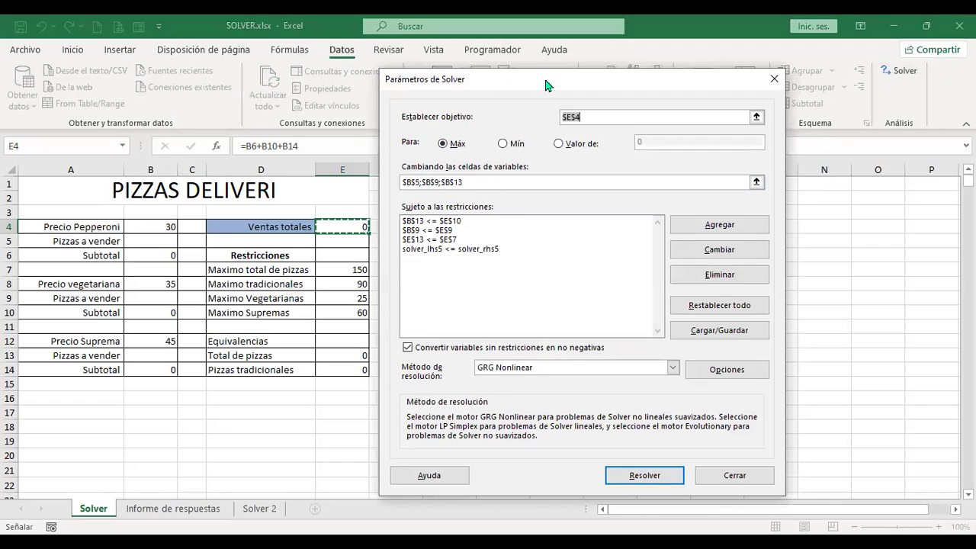
pyautogui.moveTo(544, 77); pyautogui.dragTo(585, 76)
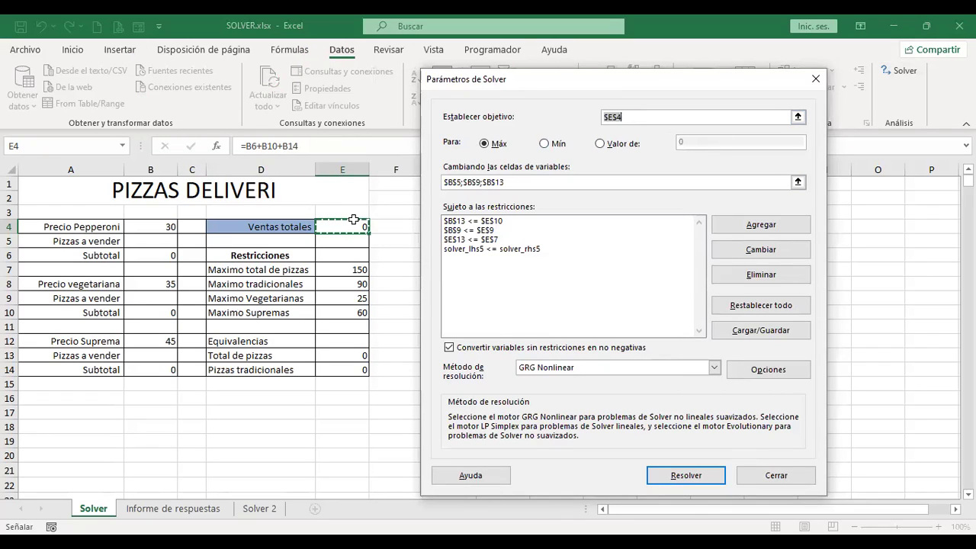
pyautogui.click(129, 426)
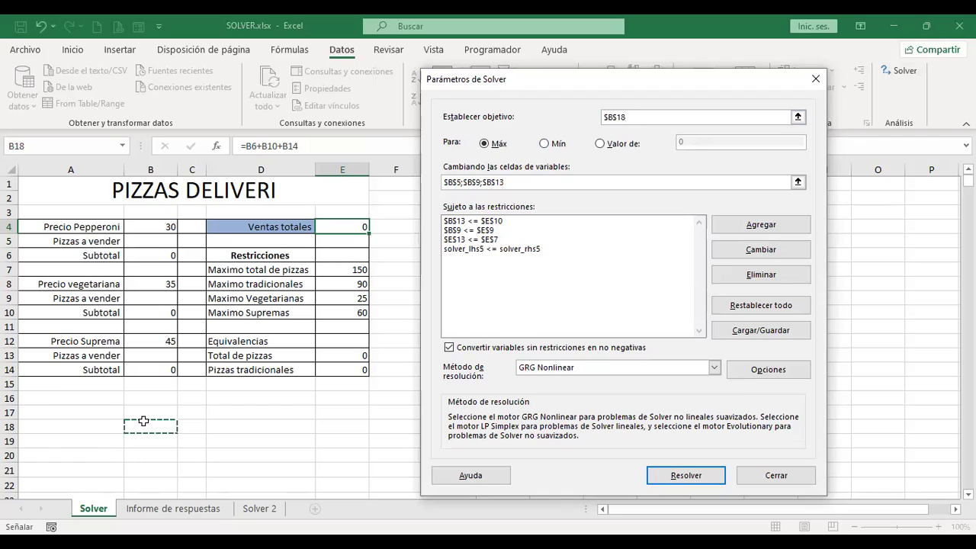
pyautogui.click(339, 226)
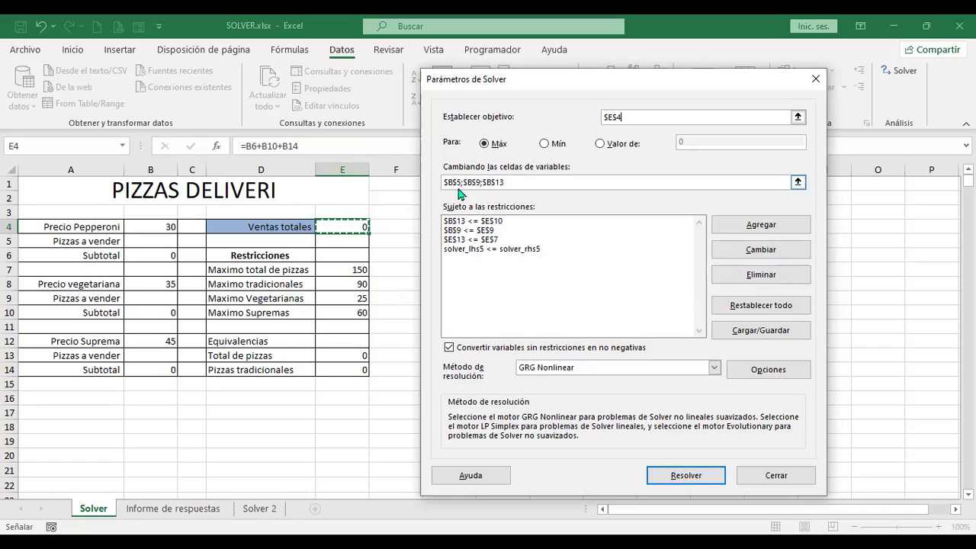
# Check the Solver variable cells B5, B9 and B13 against the Pizzas a vender cells on the sheet
pyautogui.click(529, 181)
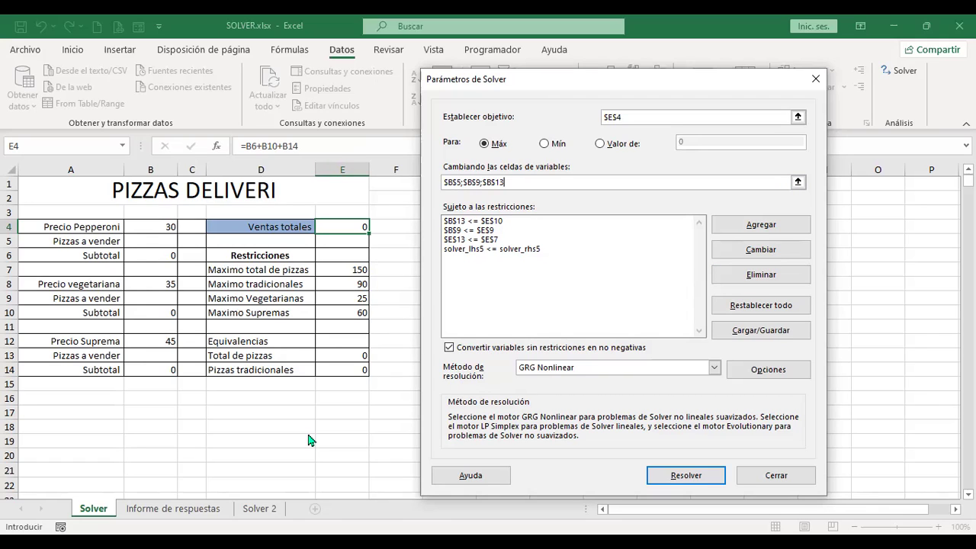
pyautogui.click(525, 91)
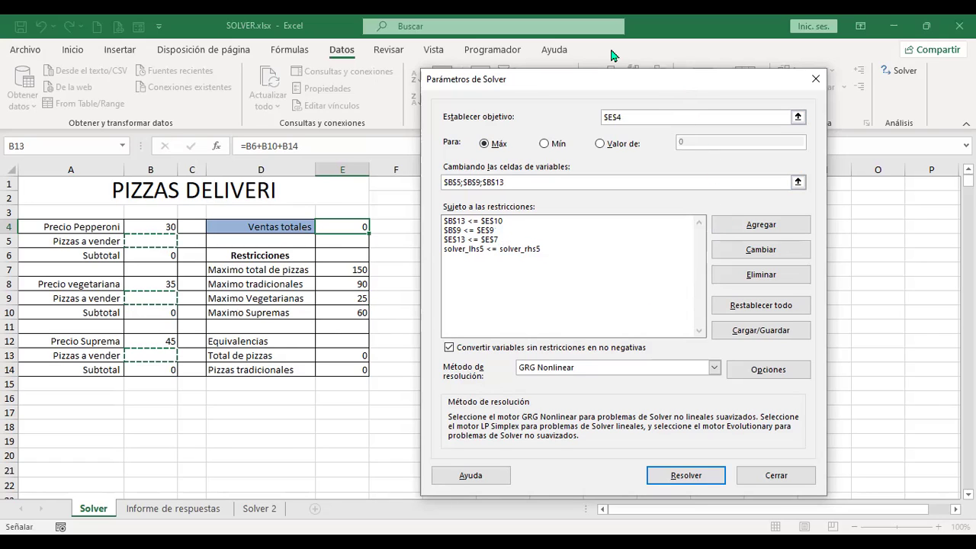
pyautogui.moveTo(610, 78); pyautogui.dragTo(539, 35)
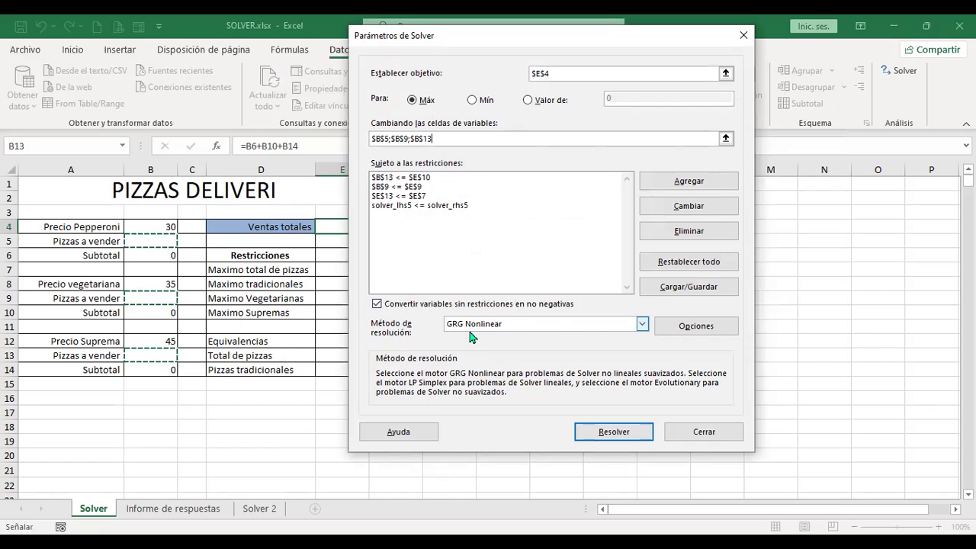
# Review the available Solver resolution methods and keep GRG Nonlinear
pyautogui.click(643, 326)
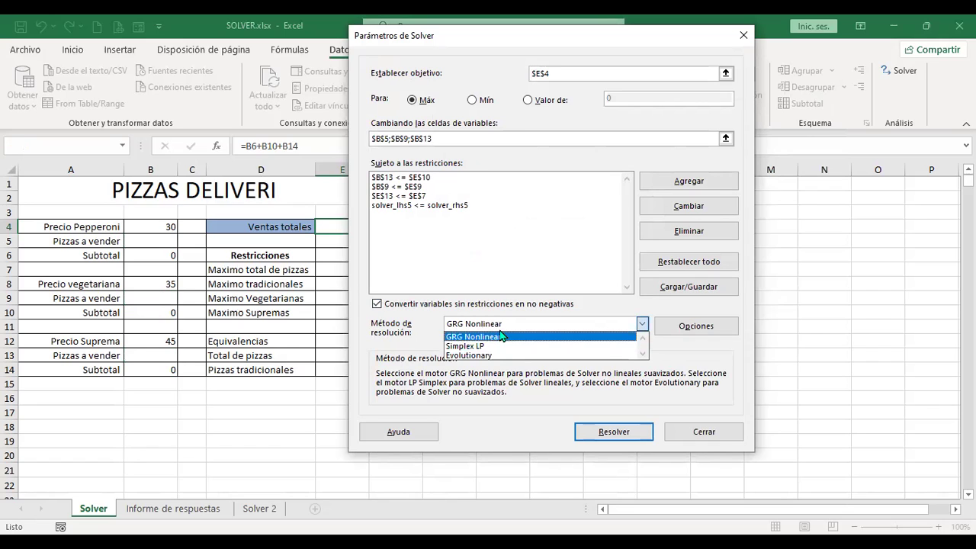
pyautogui.click(674, 350)
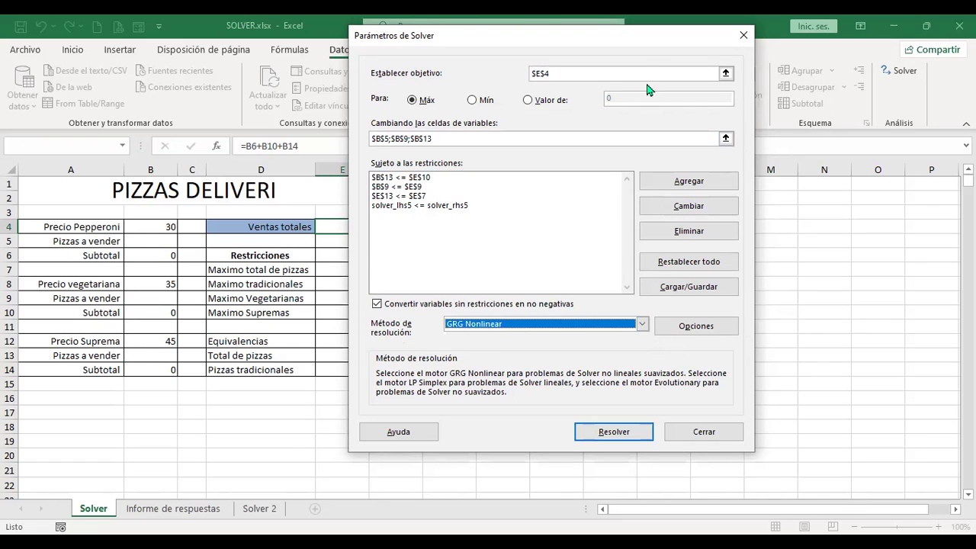
pyautogui.click(639, 319)
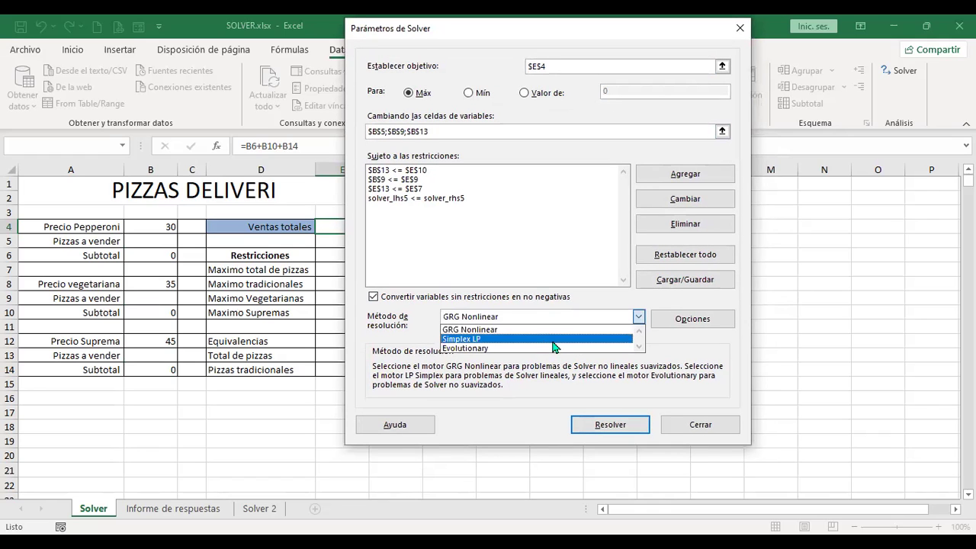
pyautogui.click(650, 336)
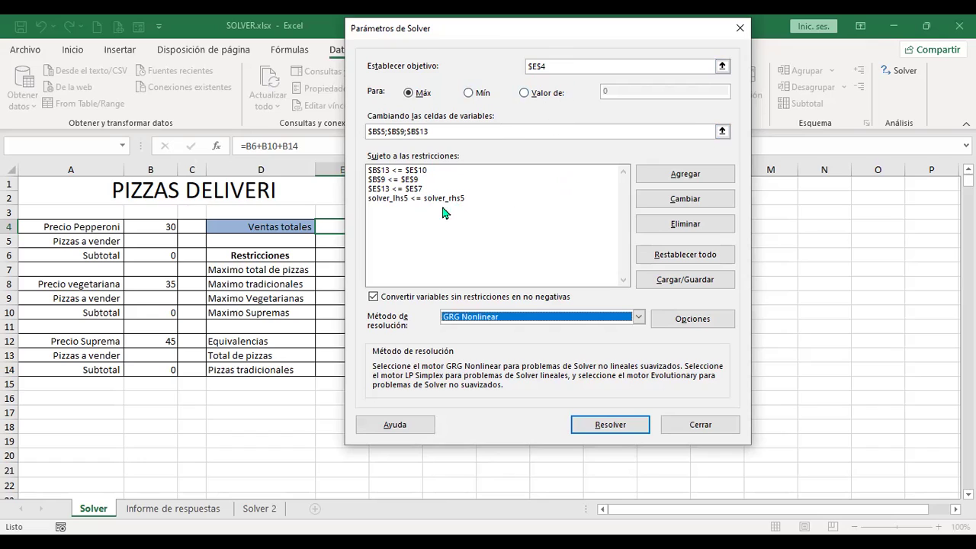
# Solve the pizza model and keep the Solver solution without returning to the parameters dialog
pyautogui.click(610, 425)
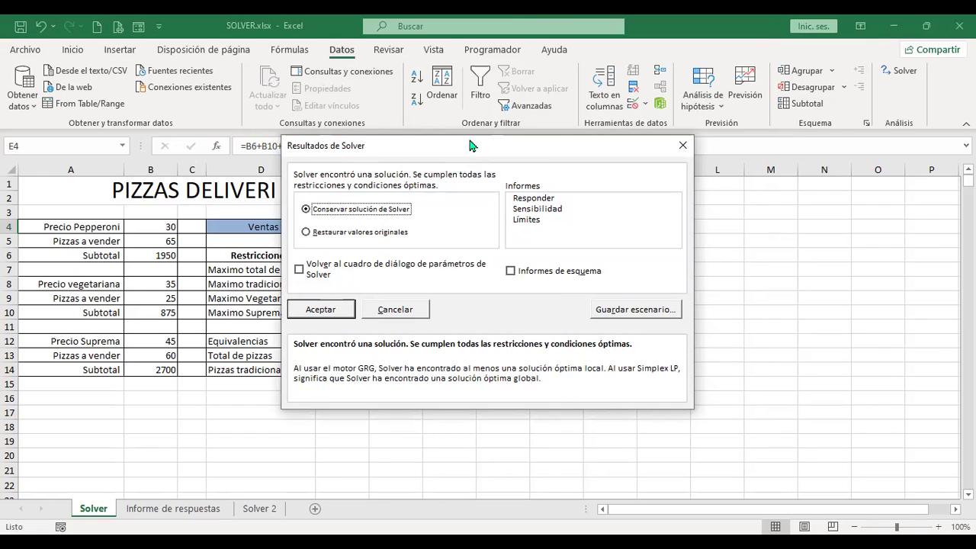
pyautogui.moveTo(564, 144); pyautogui.dragTo(667, 143)
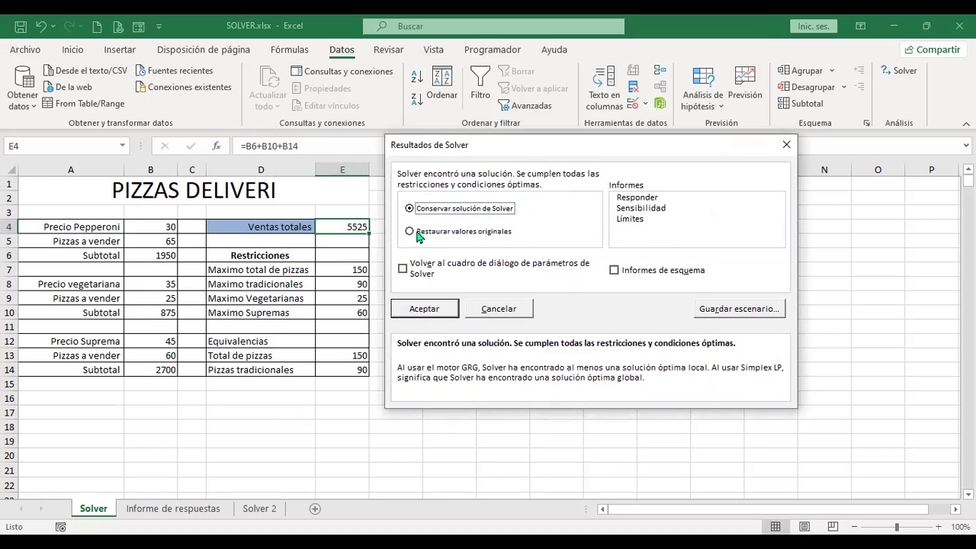
pyautogui.click(402, 274)
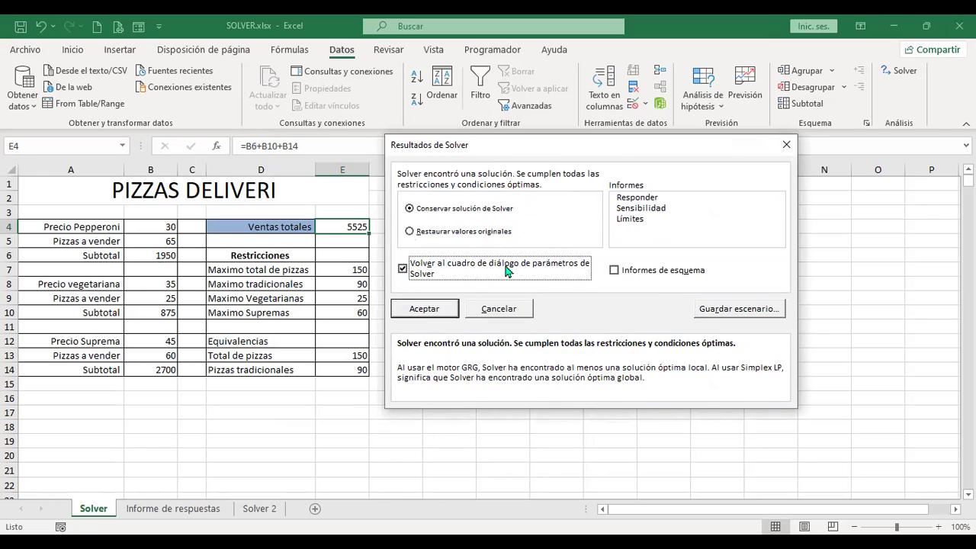
pyautogui.click(404, 271)
pyautogui.click(426, 309)
pyautogui.click(452, 239)
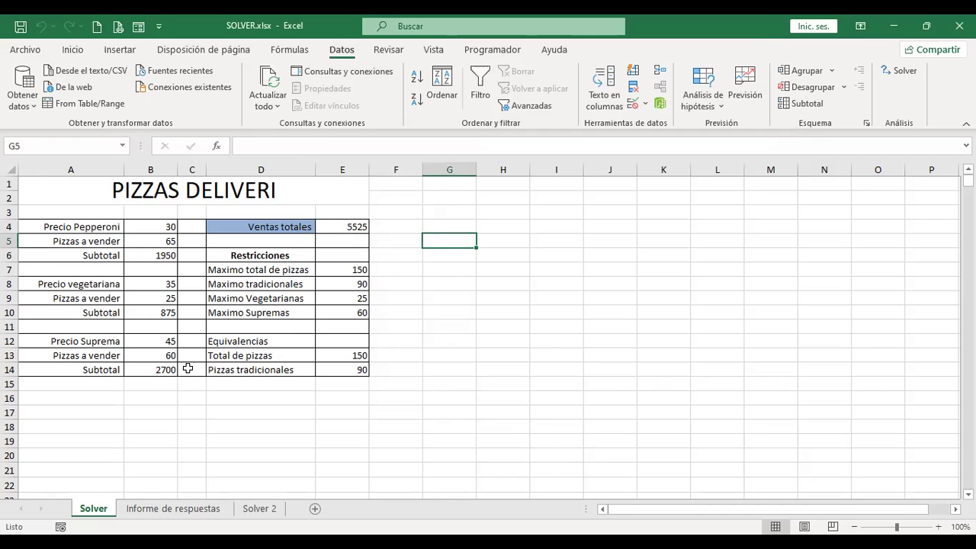
# Examine the heading lines of the Informe de respuestas sheet, including the source worksheet and creation date
pyautogui.click(194, 510)
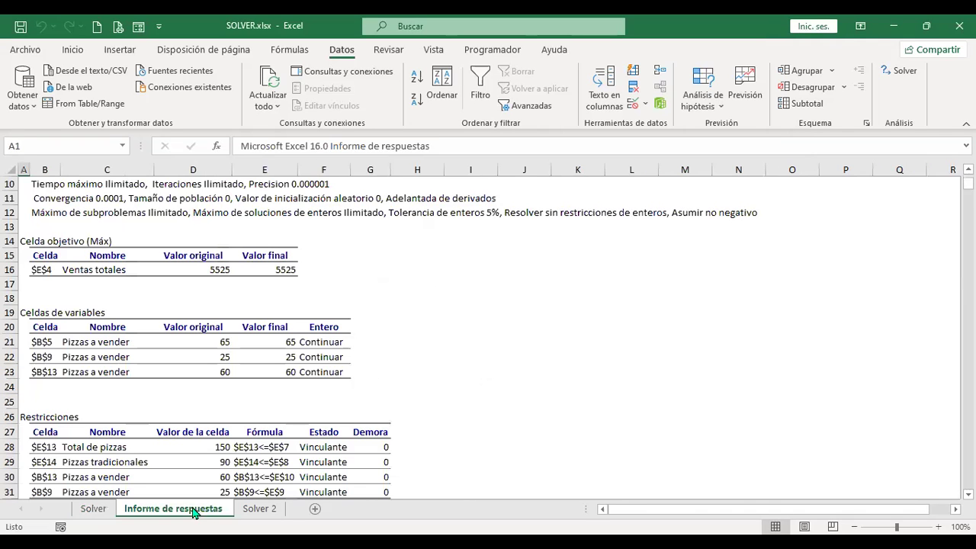
pyautogui.click(370, 299)
pyautogui.scroll(3, 371, 299)
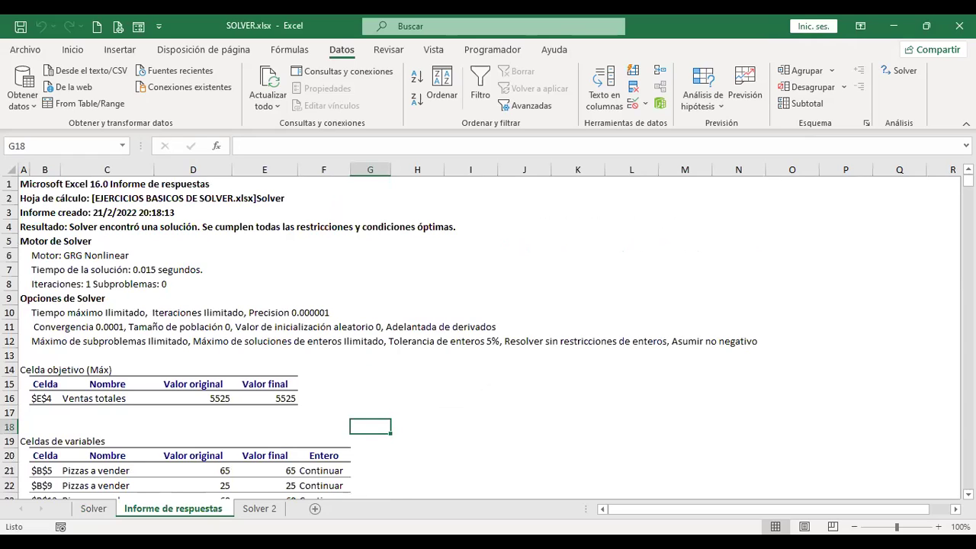
pyautogui.click(35, 183)
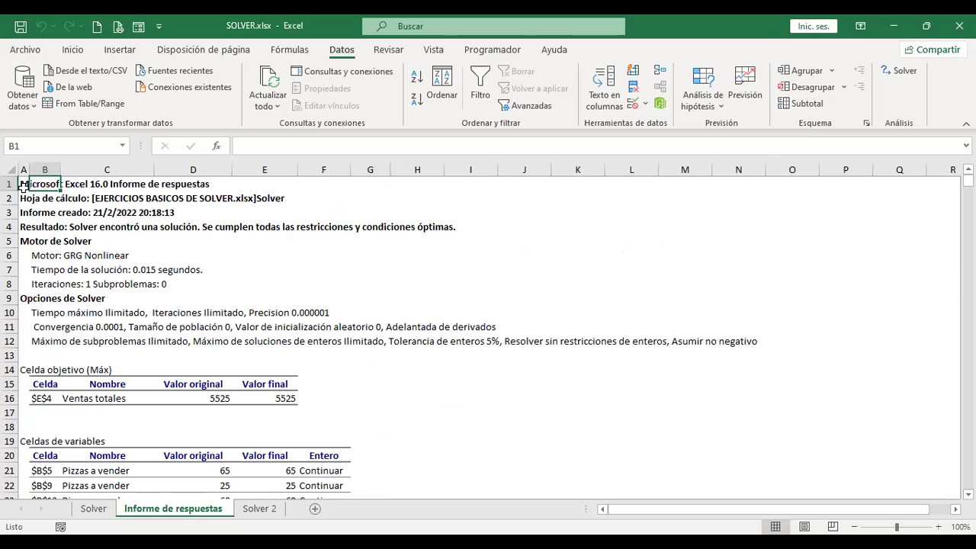
pyautogui.click(514, 212)
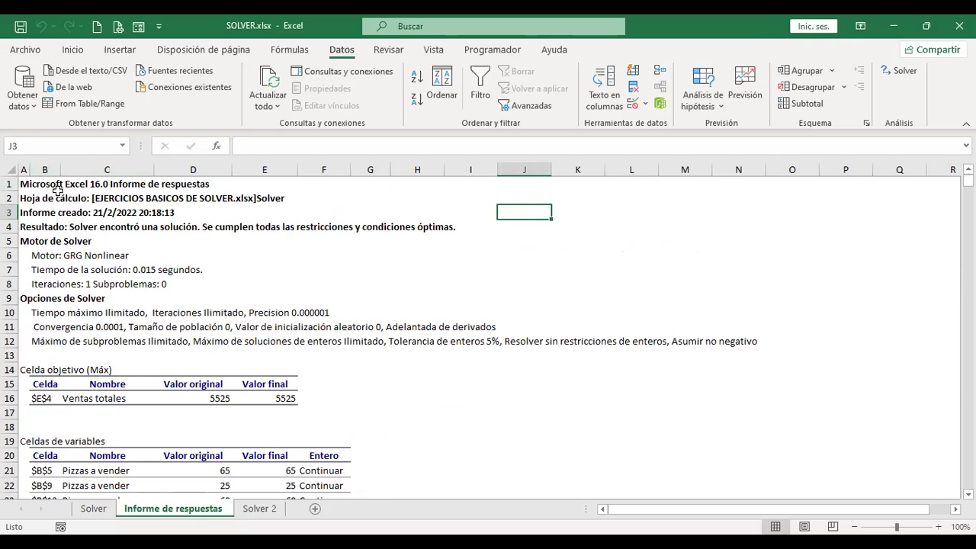
pyautogui.click(34, 198)
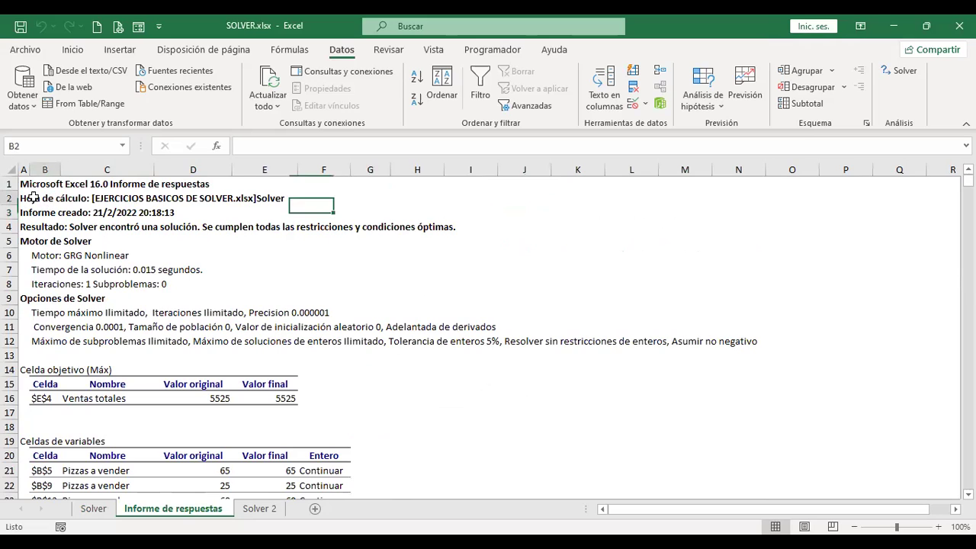
pyautogui.click(37, 213)
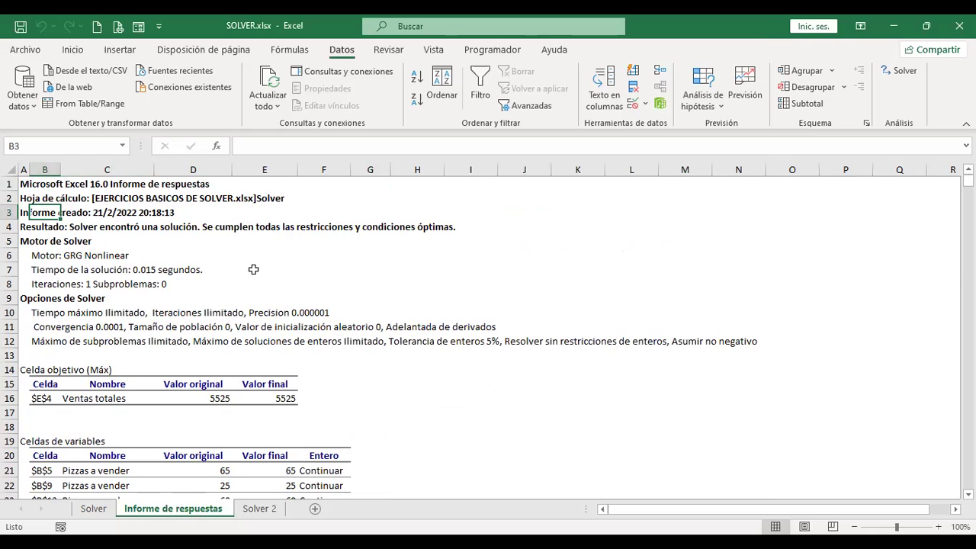
# Examine the Solver engine, options, objective cell and variable cells sections of the Informe de respuestas sheet
pyautogui.click(38, 270)
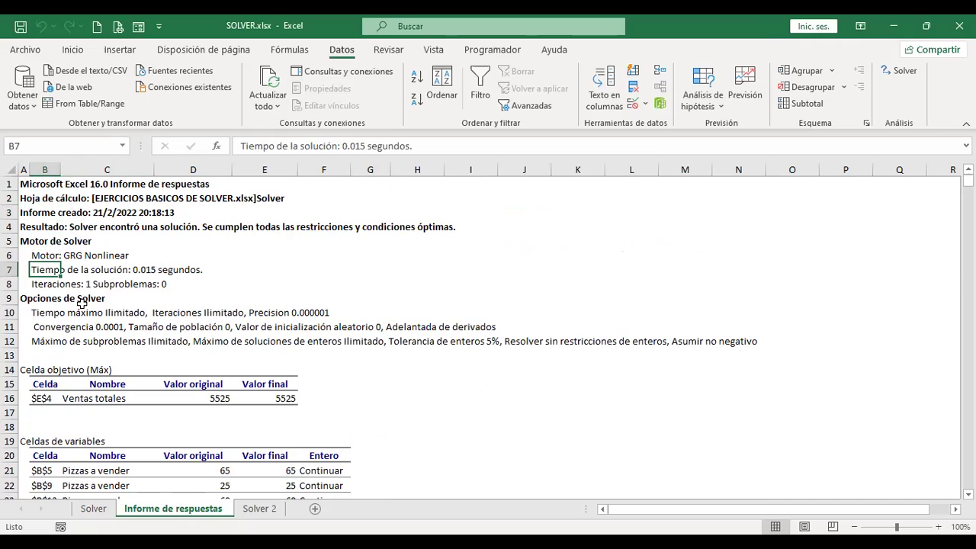
pyautogui.scroll(-2, 81, 302)
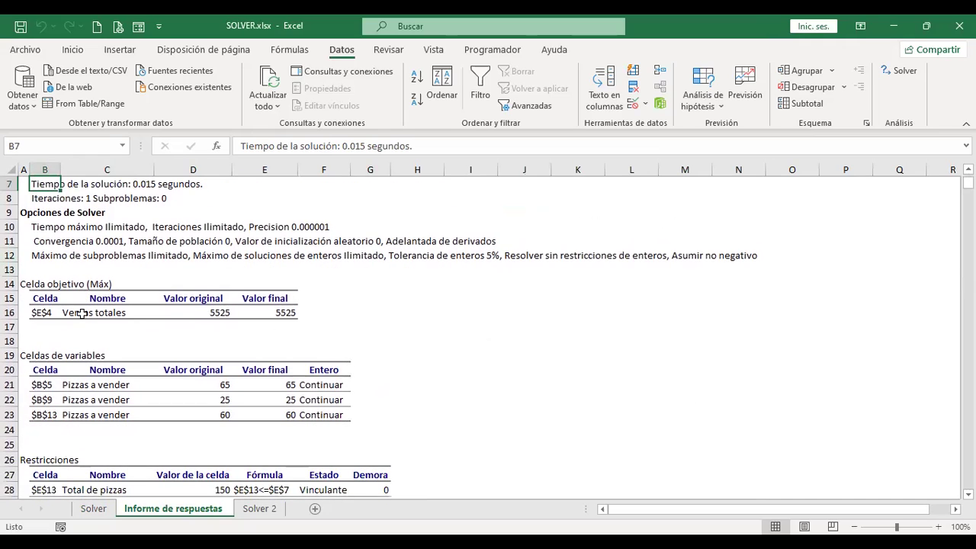
pyautogui.click(136, 278)
pyautogui.click(393, 283)
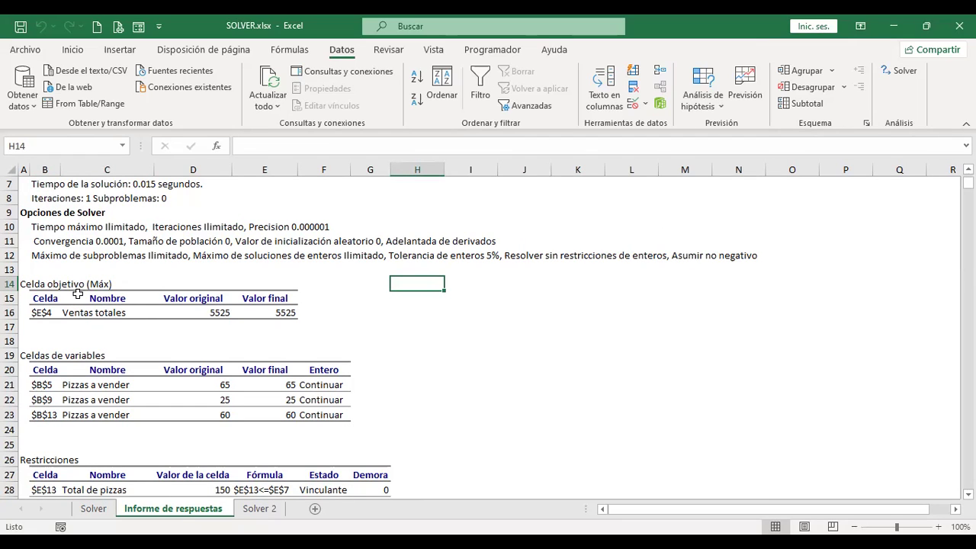
pyautogui.scroll(-1, 89, 319)
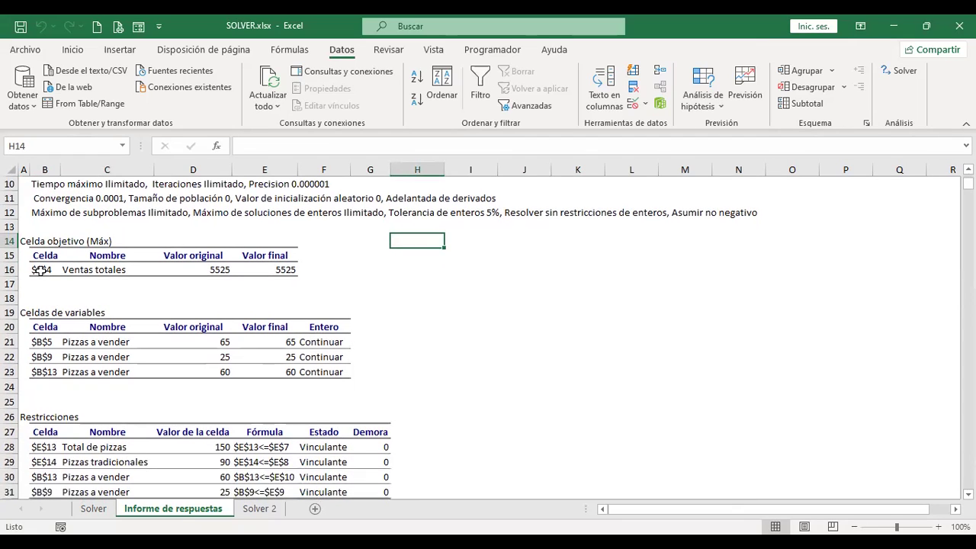
pyautogui.click(313, 269)
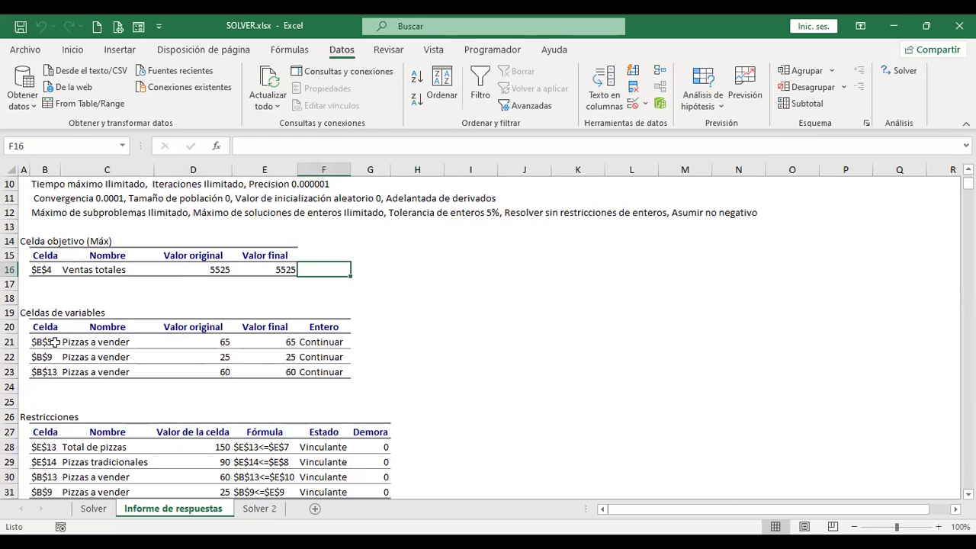
pyautogui.click(372, 342)
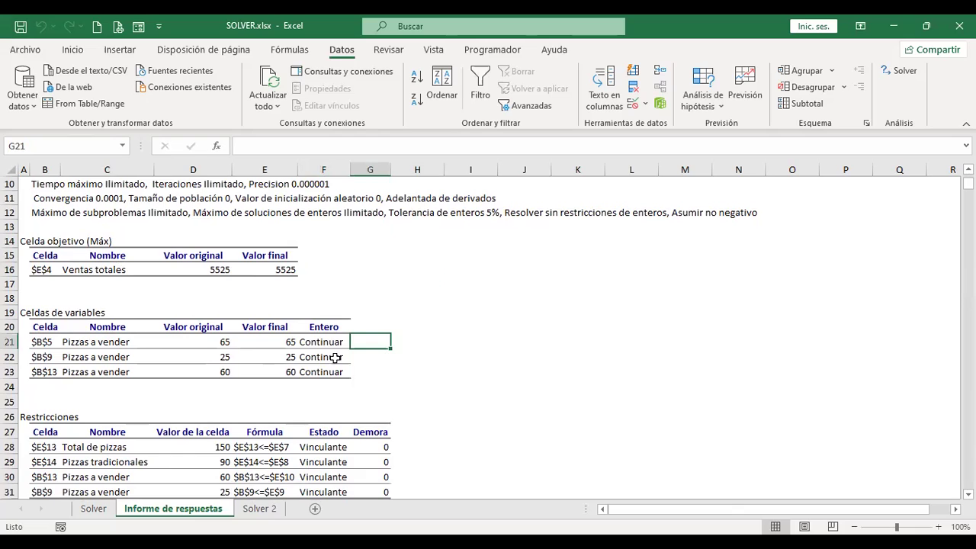
# Examine the Restricciones table of the answer report: names, cell values, formulas, status and slack of each restriction
pyautogui.scroll(-3, 335, 358)
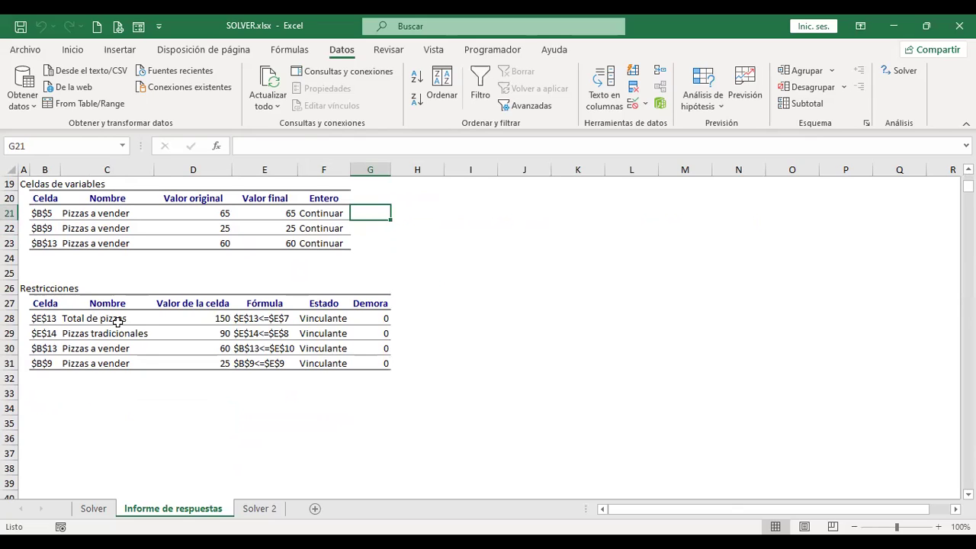
pyautogui.moveTo(114, 315); pyautogui.dragTo(118, 363)
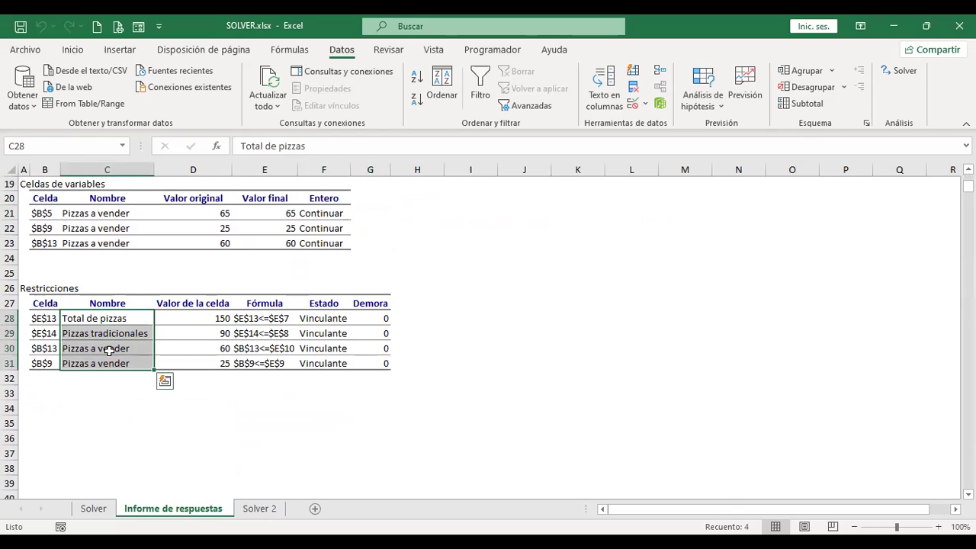
pyautogui.click(185, 317)
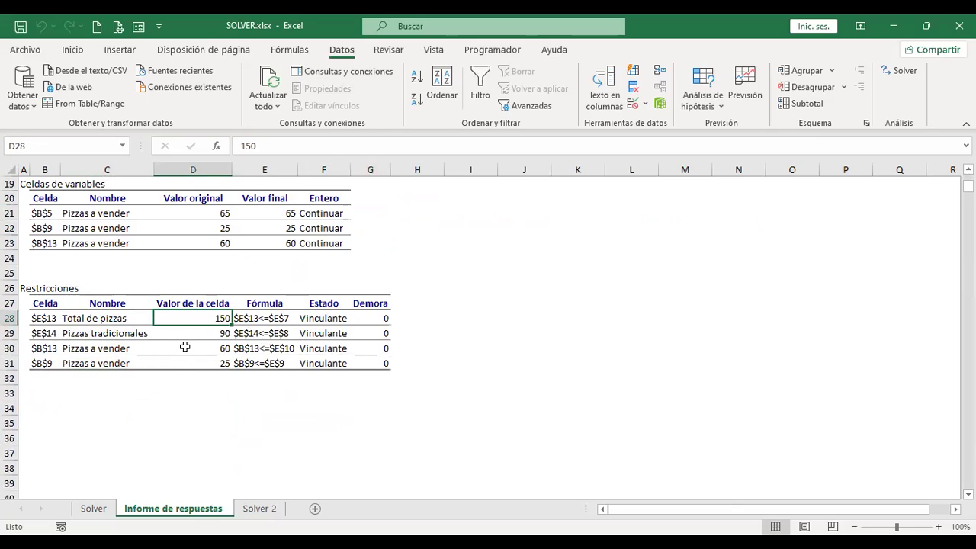
pyautogui.moveTo(193, 319); pyautogui.dragTo(188, 365)
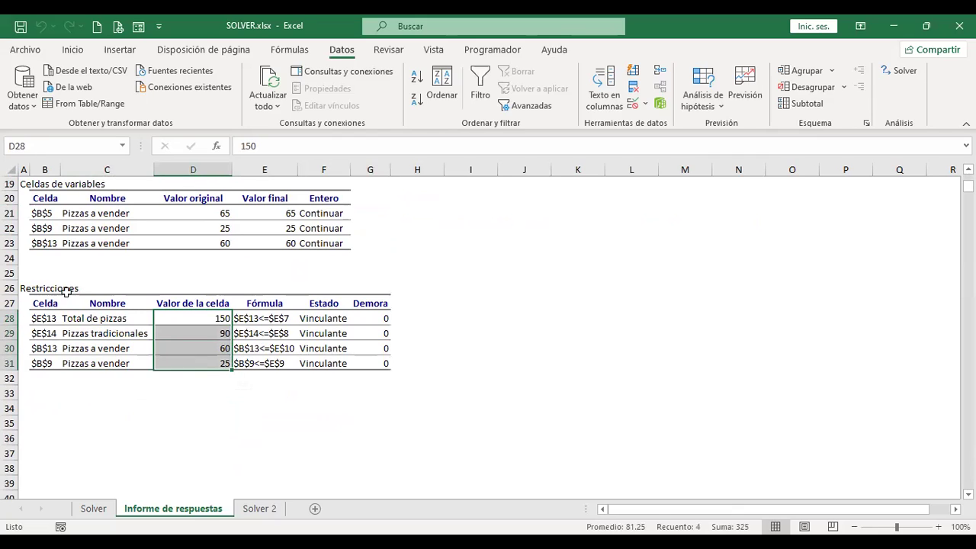
pyautogui.click(263, 317)
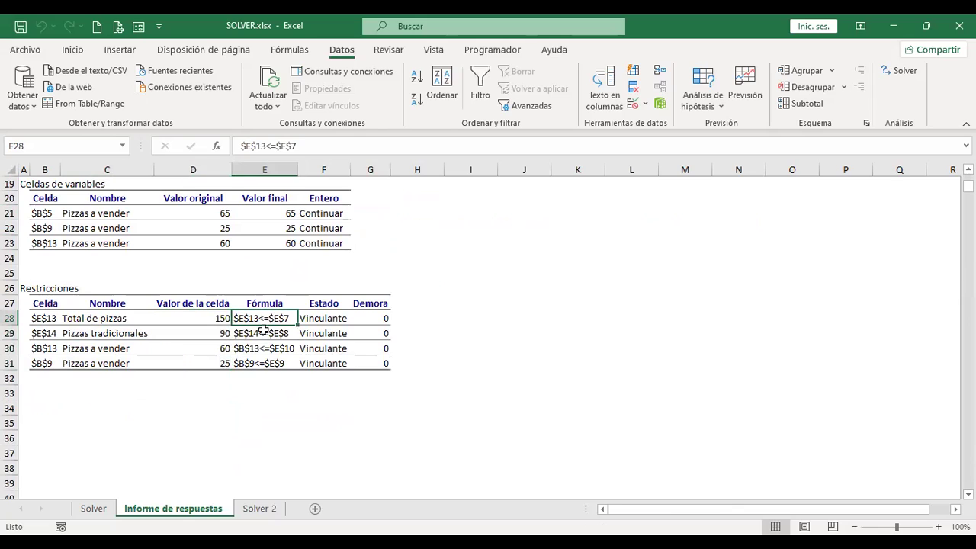
pyautogui.click(341, 320)
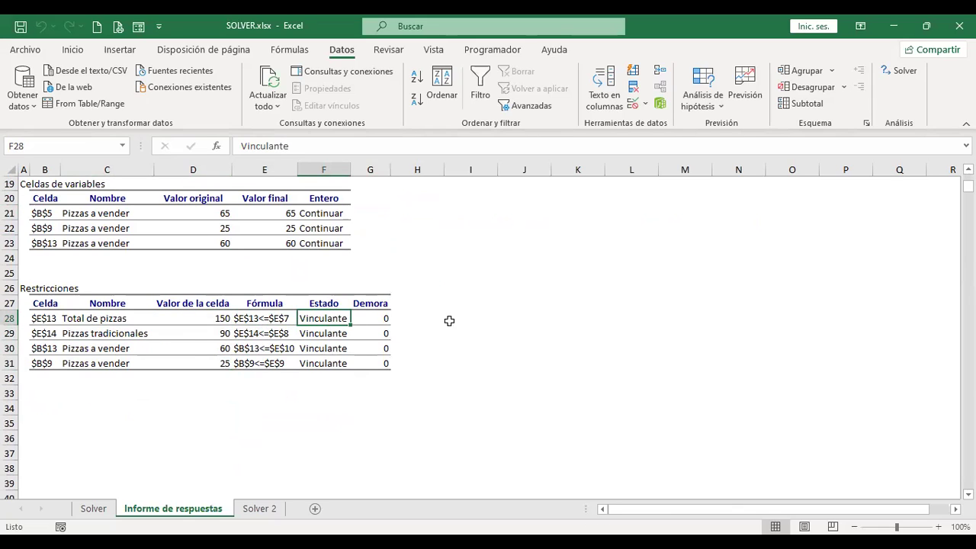
pyautogui.click(422, 318)
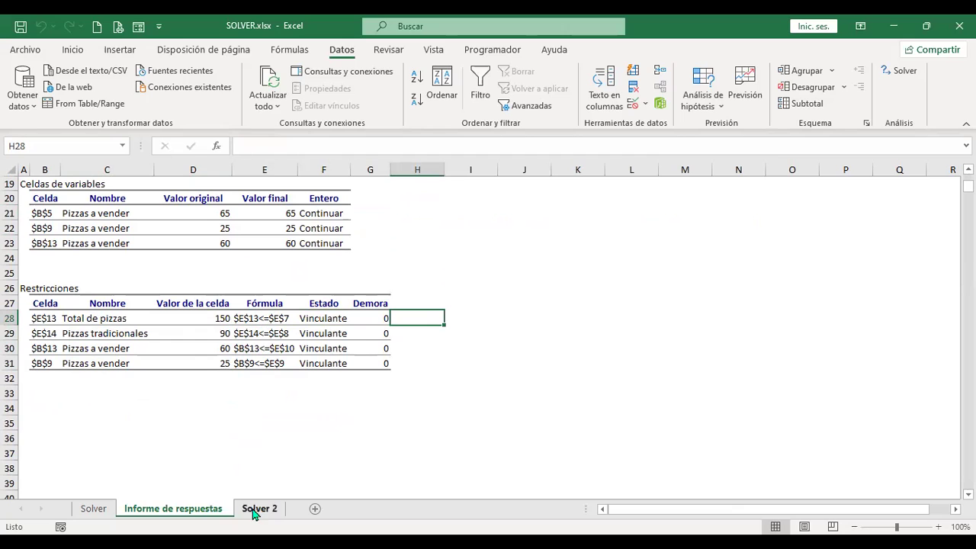
pyautogui.click(506, 374)
pyautogui.scroll(6, 507, 374)
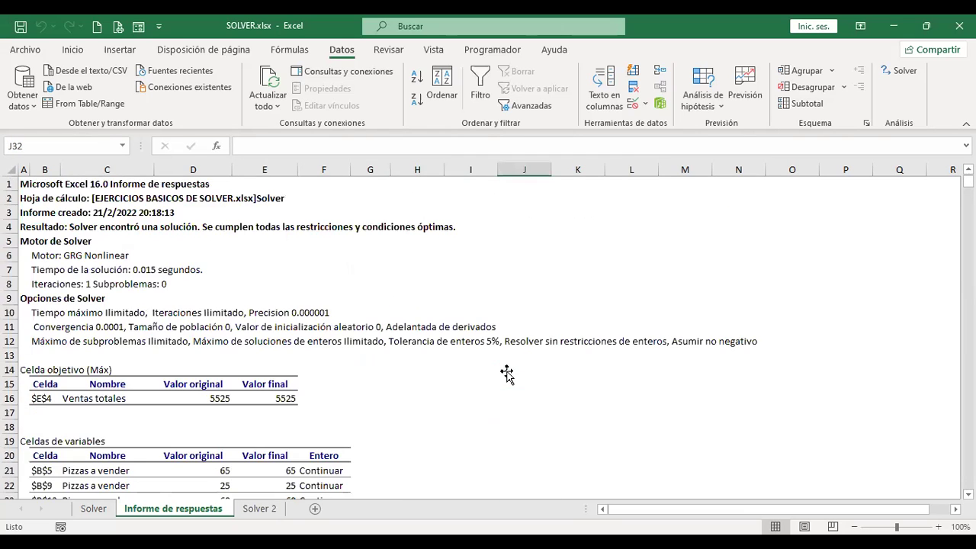
pyautogui.scroll(-6, 107, 312)
pyautogui.scroll(6, 109, 312)
# Switch to the Solver 2 sheet and check the total formula for Jamon in the Pedido Optimo table
pyautogui.click(259, 508)
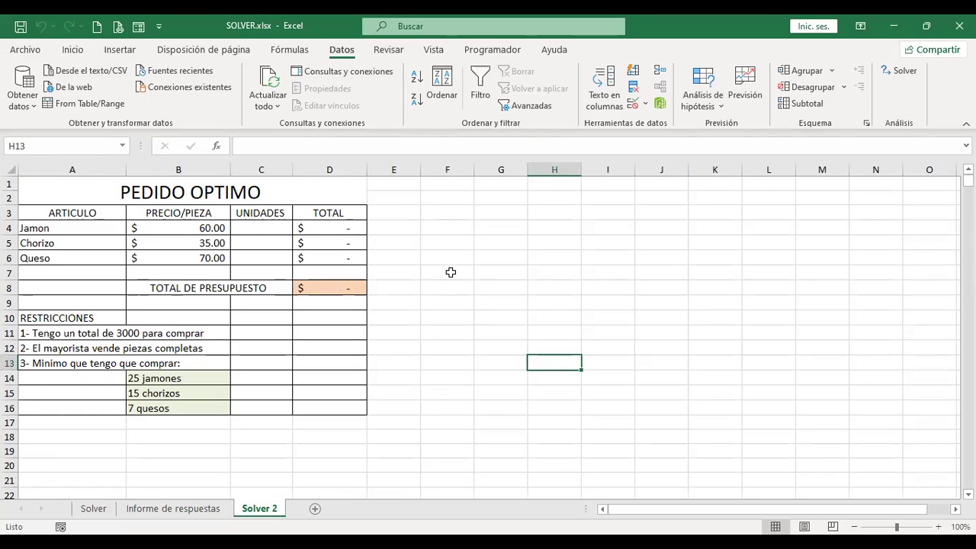
pyautogui.hotkey('ctrl', 'Home')
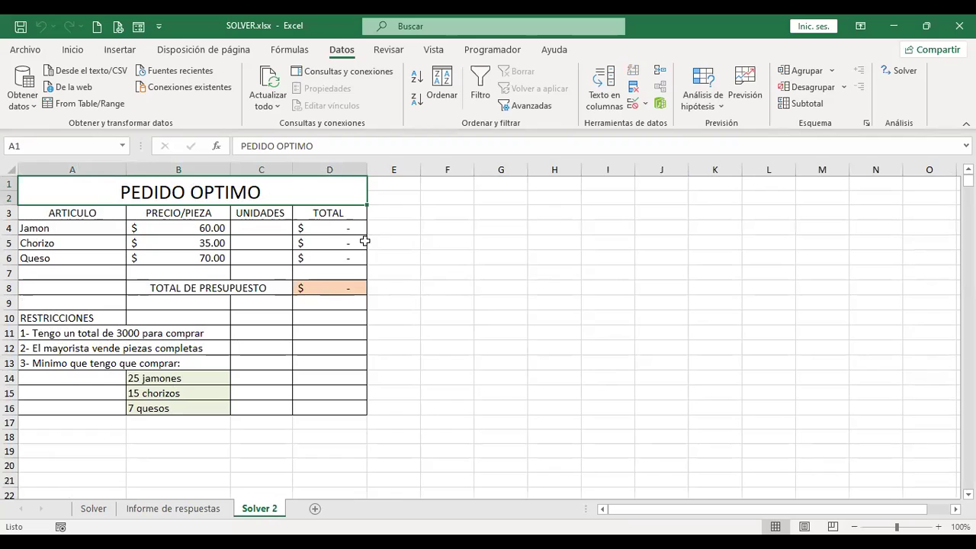
pyautogui.click(315, 226)
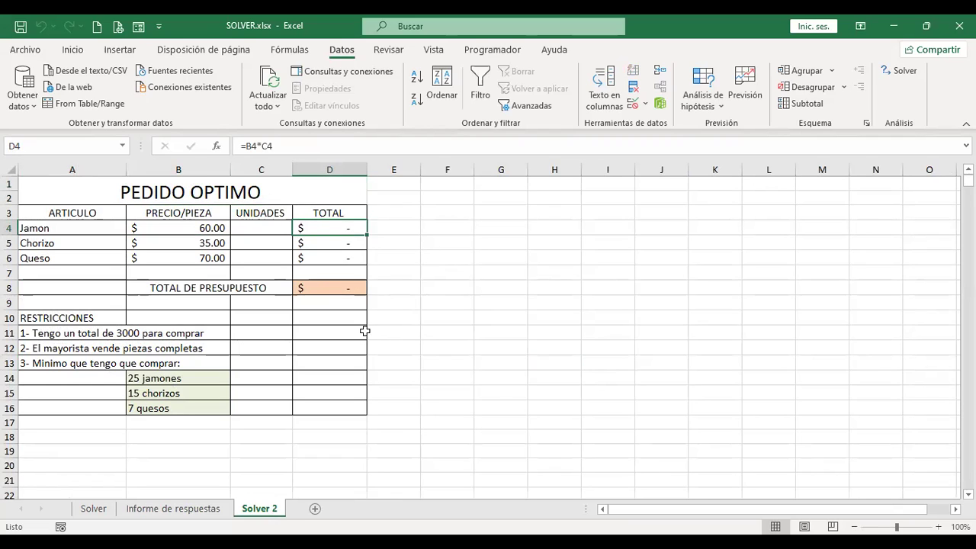
pyautogui.click(899, 70)
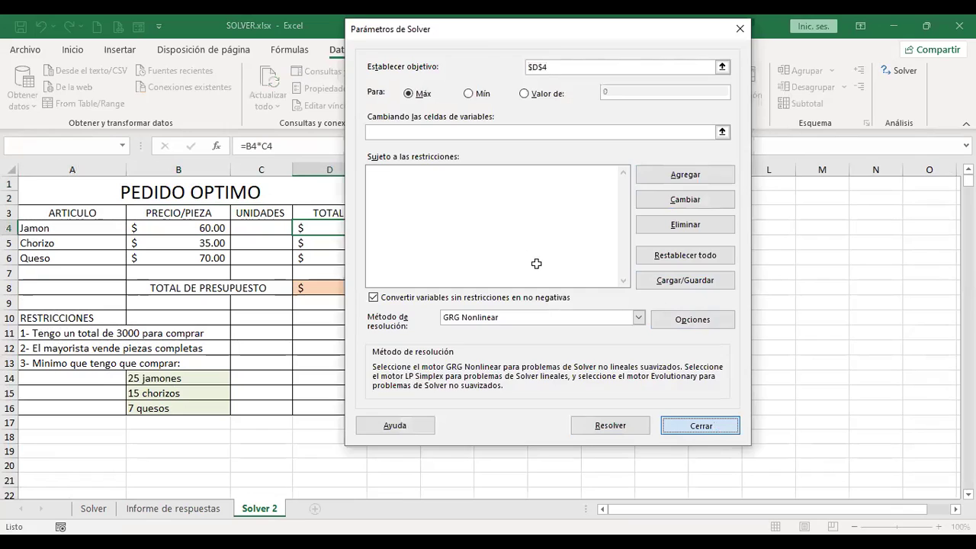
pyautogui.click(701, 425)
pyautogui.click(465, 232)
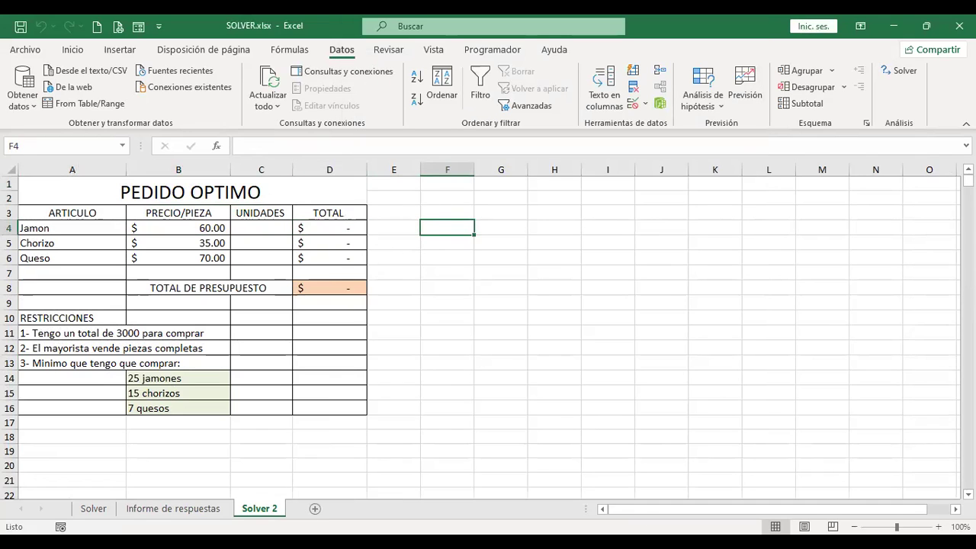
# Add a new worksheet after Solver 2, set the font size of all its cells to 12 and return to cell A1
pyautogui.click(316, 509)
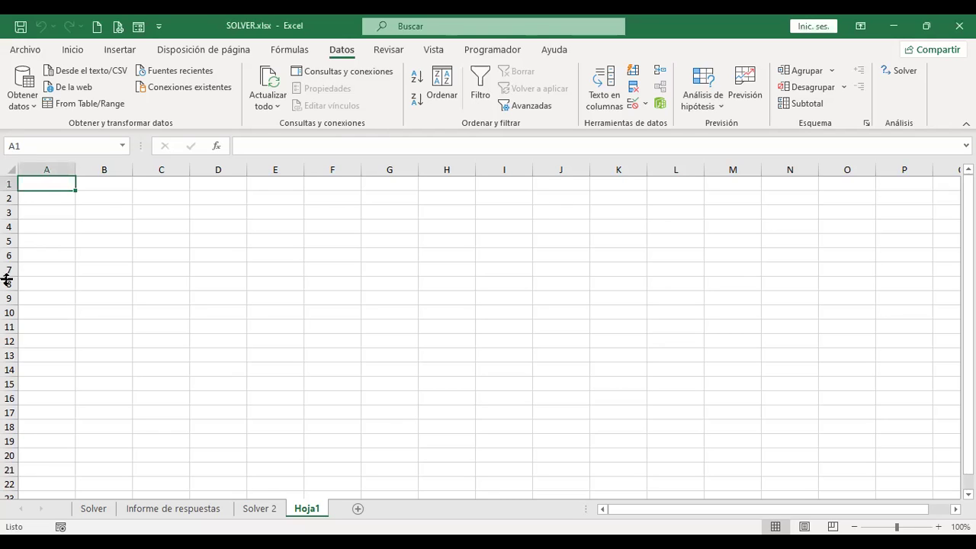
pyautogui.click(9, 163)
pyautogui.click(79, 52)
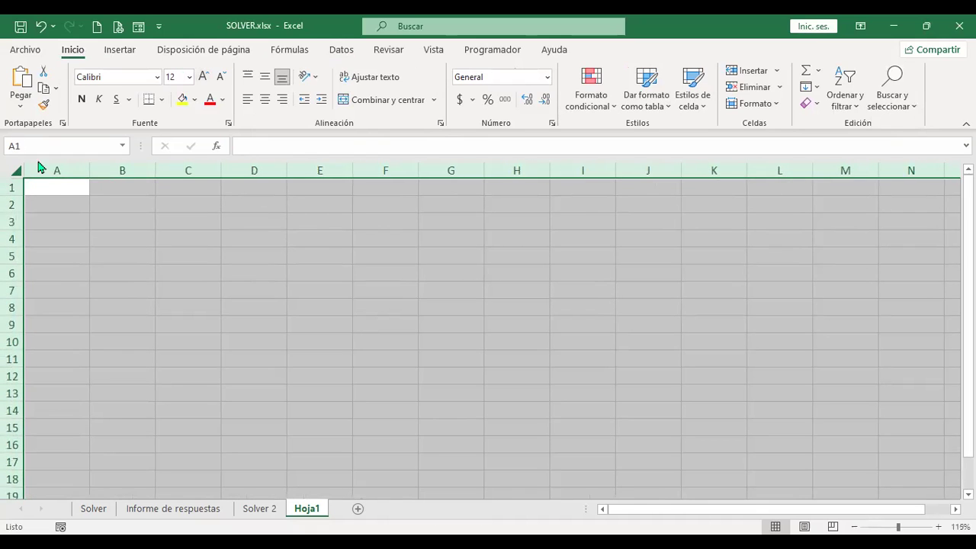
pyautogui.click(61, 187)
pyautogui.scroll(1, 292, 178)
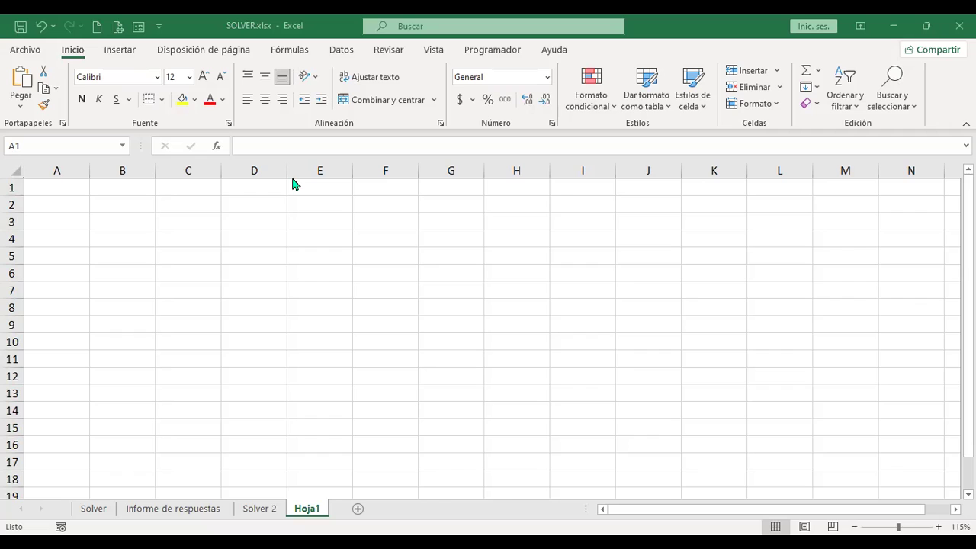
# Enter the product headings Faldas, Vestidos and Chaquetas in cells C1 to E1
pyautogui.press('Right')
pyautogui.press('Right')
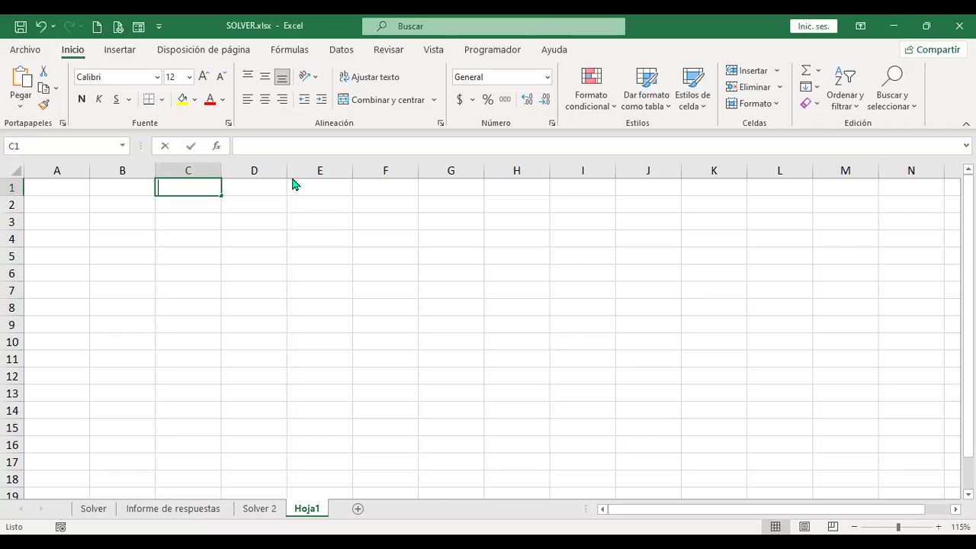
pyautogui.write('Falsa')
pyautogui.press('BackSpace')
pyautogui.press('BackSpace')
pyautogui.write('das')
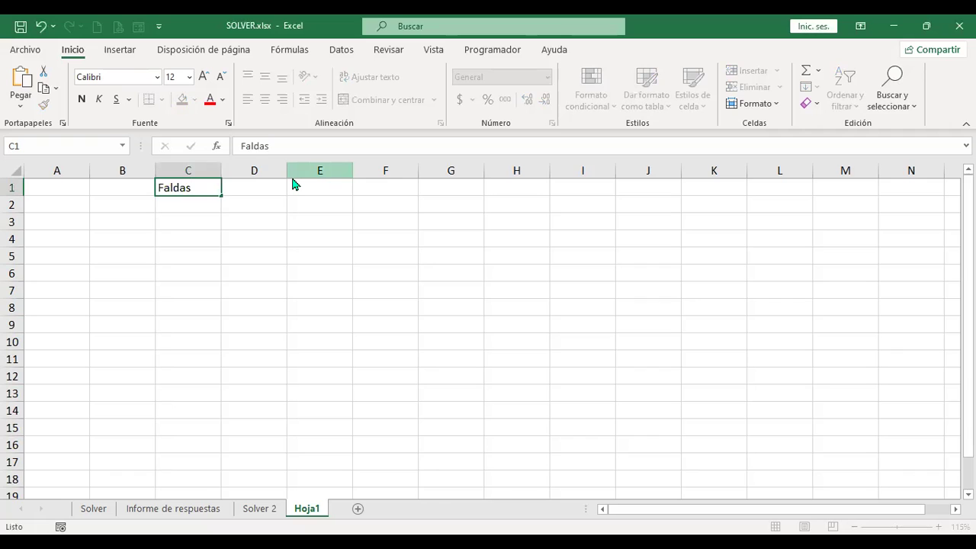
pyautogui.press('Right')
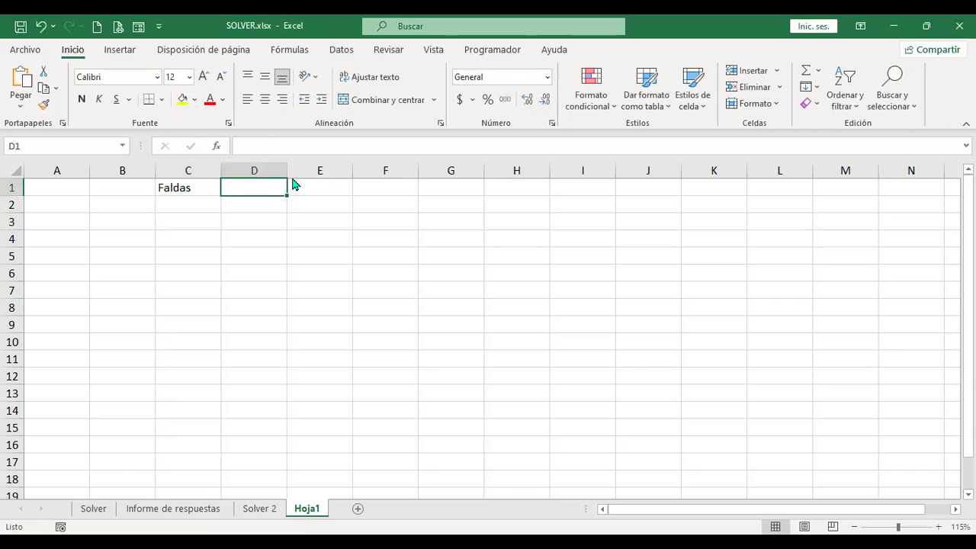
pyautogui.write('Vestidos')
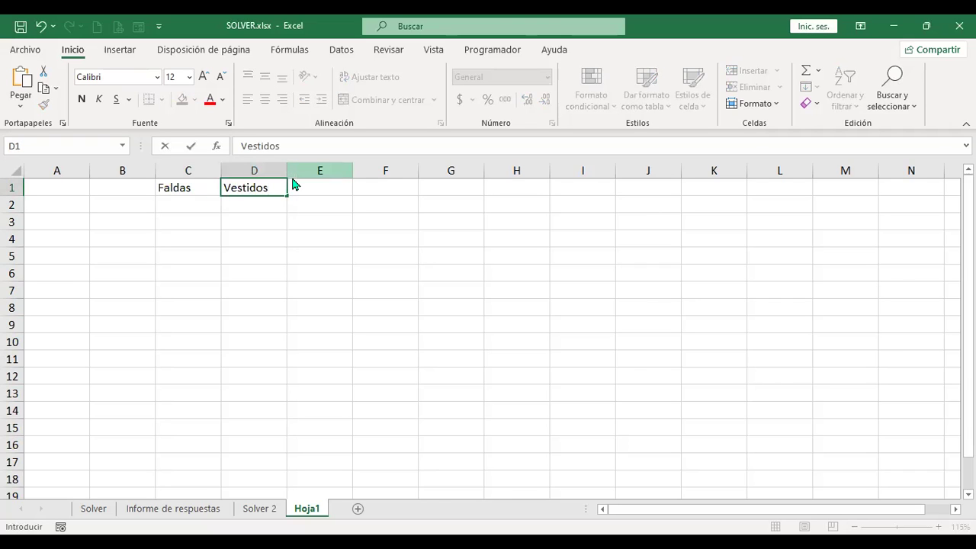
pyautogui.press('Right')
pyautogui.write('Chaqueta')
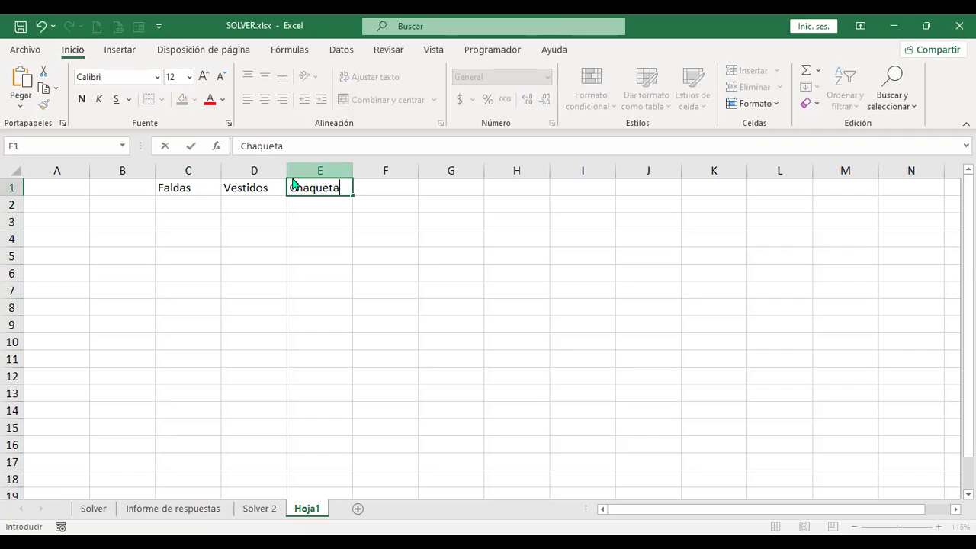
pyautogui.write('s')
pyautogui.press('Return')
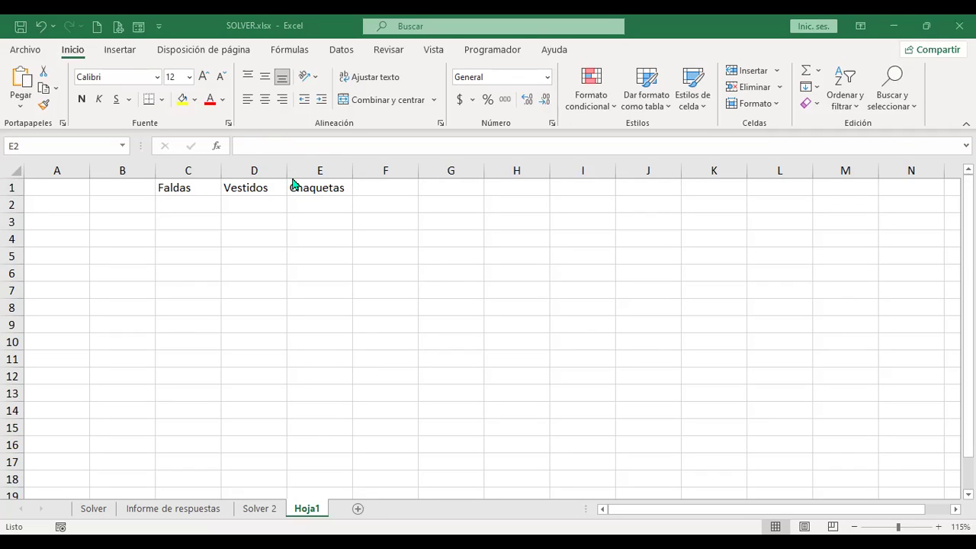
# Enter the resource labels Corte, Costura and Material in cells B8 to B10
pyautogui.click(128, 289)
pyautogui.press('Return')
pyautogui.write('Corte')
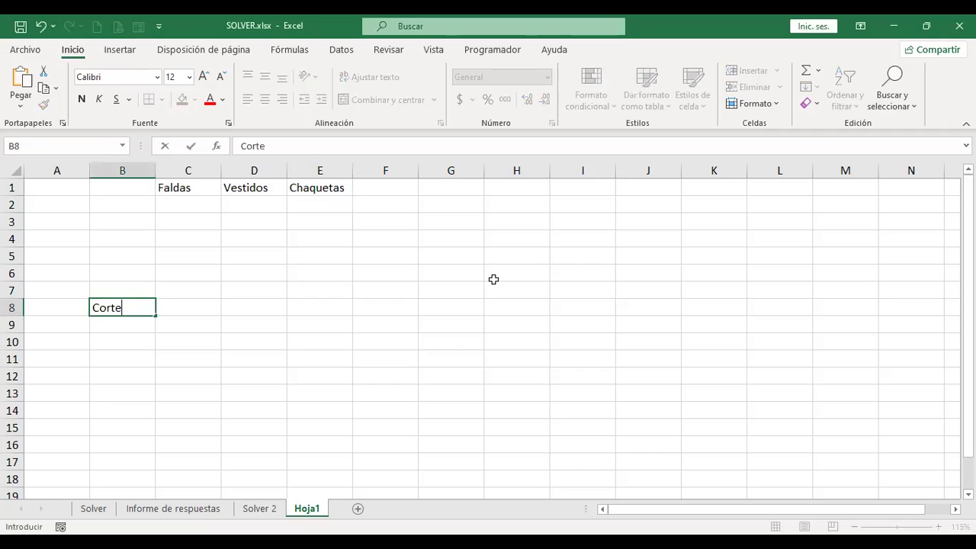
pyautogui.press('Return')
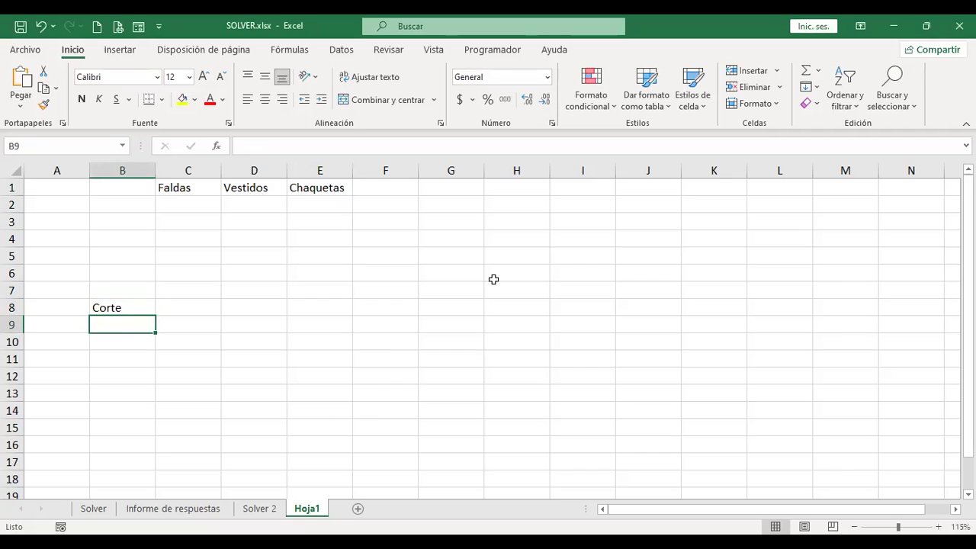
pyautogui.write('Costura')
pyautogui.press('Return')
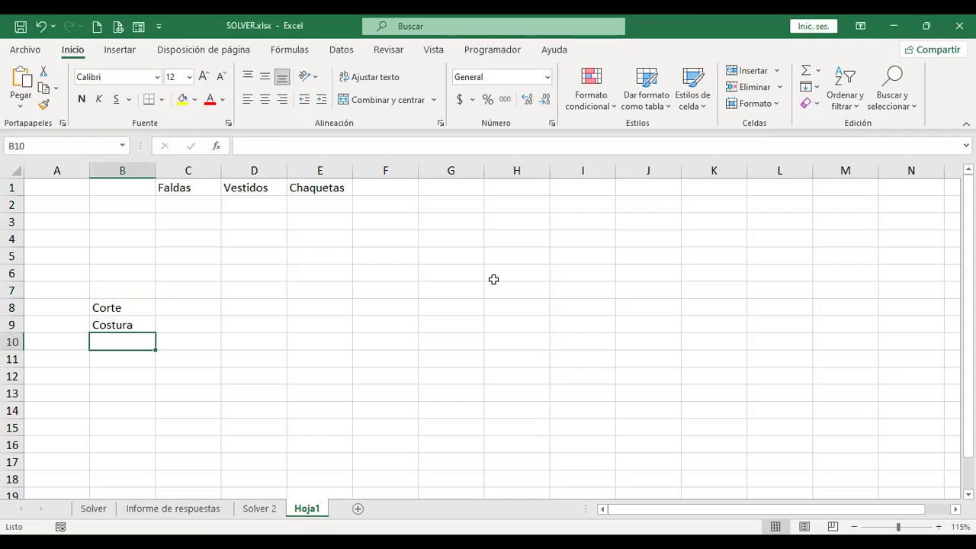
pyautogui.write('Maerial')
pyautogui.press('BackSpace')
pyautogui.press('BackSpace')
pyautogui.press('BackSpace')
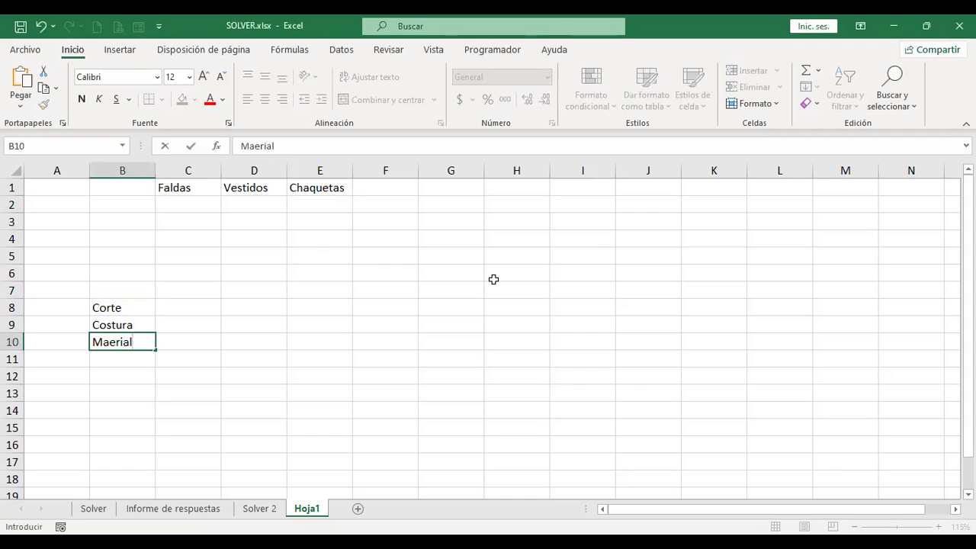
pyautogui.press('BackSpace')
pyautogui.press('BackSpace')
pyautogui.write('terial')
pyautogui.hotkey('ctrl', 'Return')
pyautogui.press('Return')
# Add the unit (h) to the Corte label in cell B8 so it reads Corte (h)
pyautogui.press('Up')
pyautogui.press('Up')
pyautogui.press('Up')
pyautogui.press('Up')
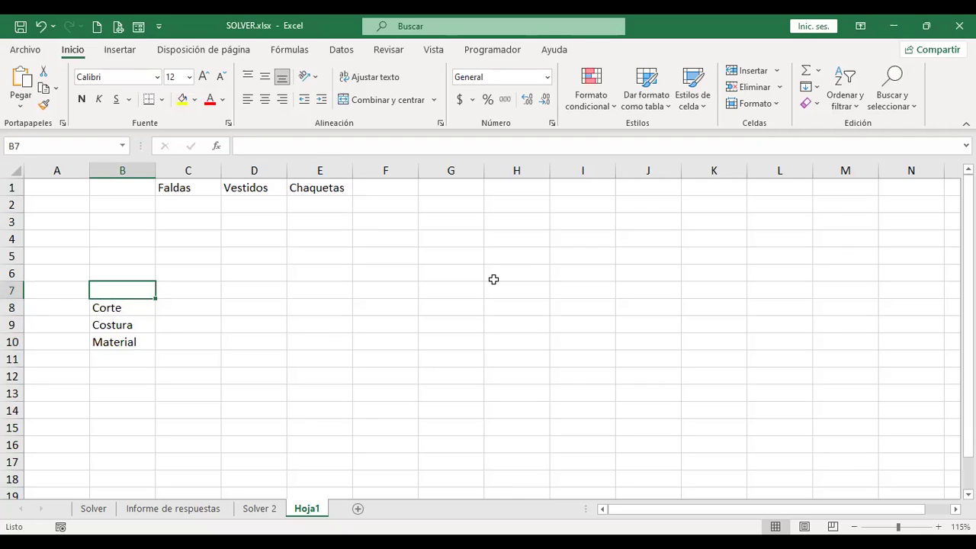
pyautogui.press('Down')
pyautogui.press('F2')
pyautogui.write('(h)')
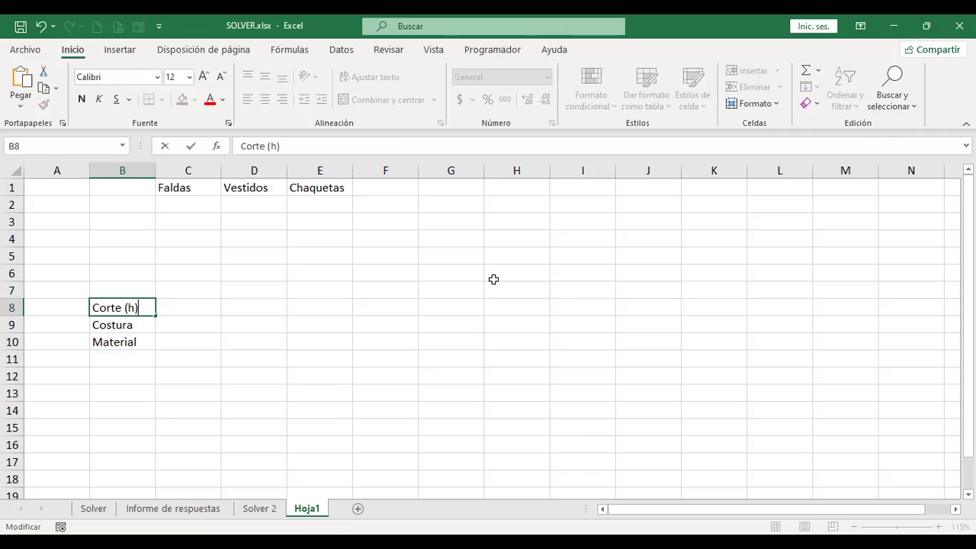
pyautogui.press('Return')
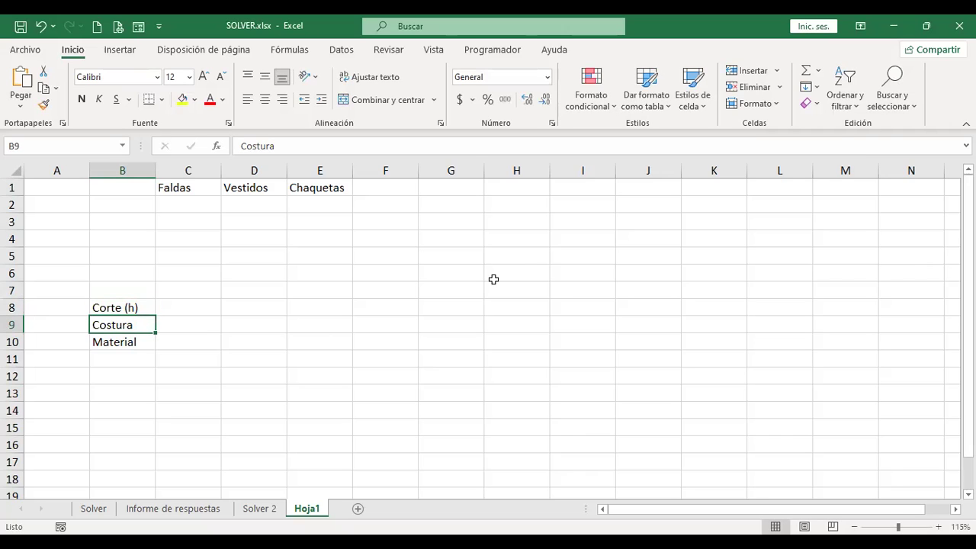
# Add the units (h) to the Costura label in B9 and (yd) to Material in B10, and fit column B to its text
pyautogui.press('F2')
pyautogui.write('(h)')
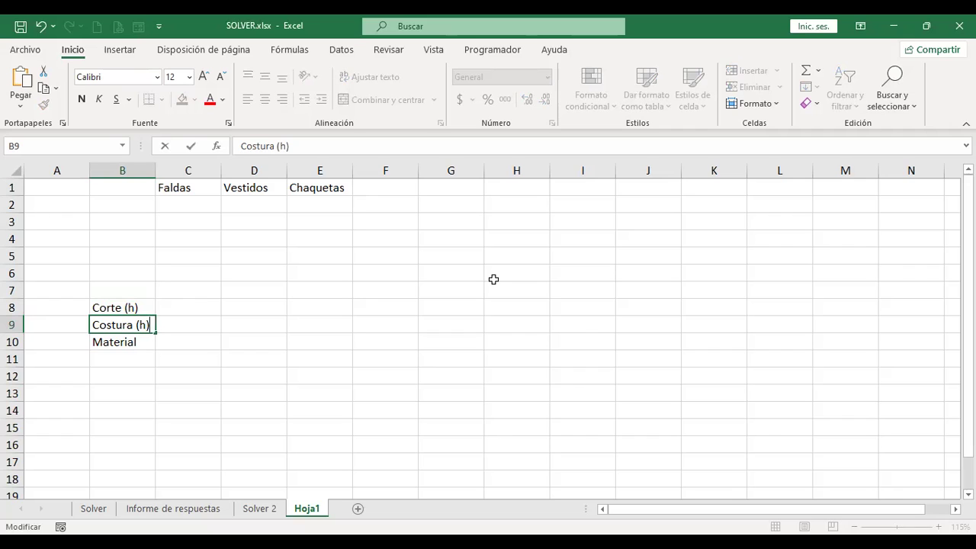
pyautogui.press('Return')
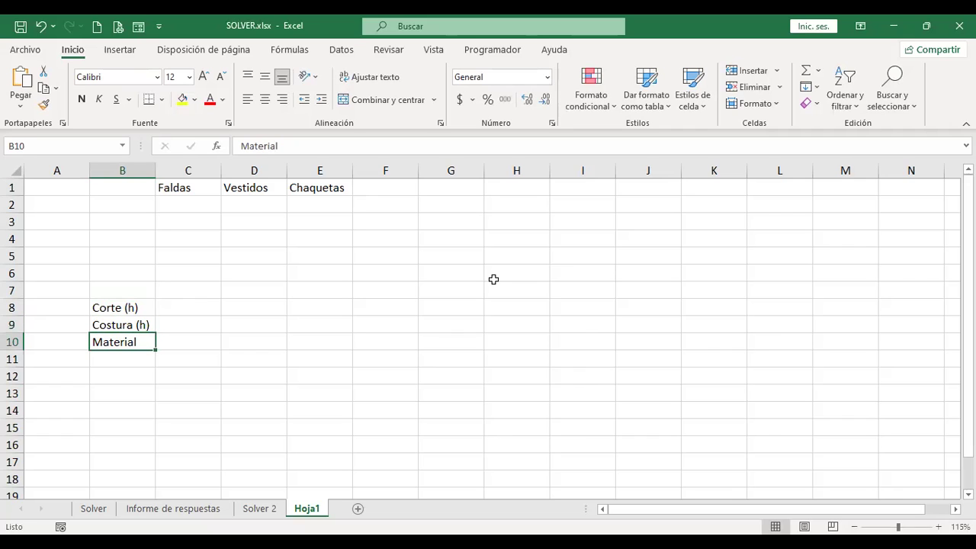
pyautogui.press('F2')
pyautogui.write('(yd)')
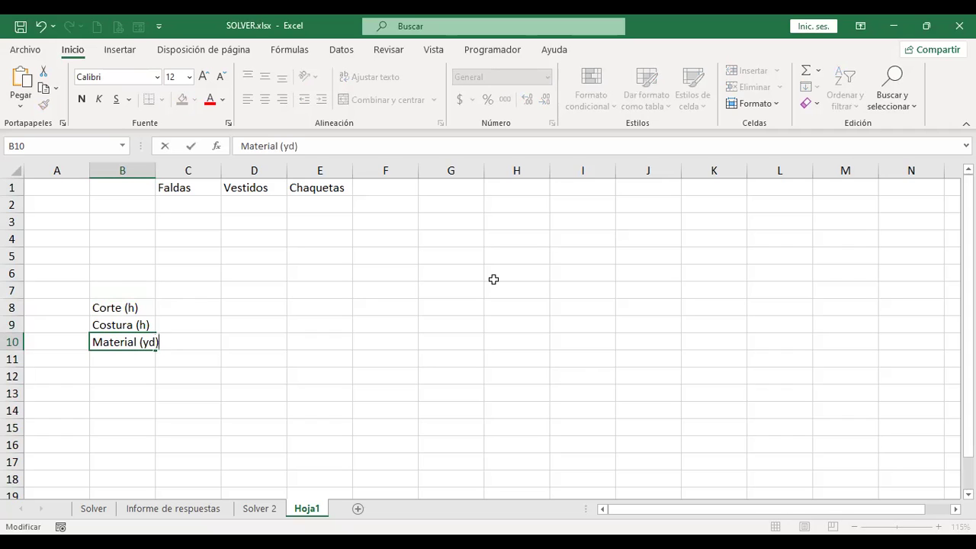
pyautogui.press('Return')
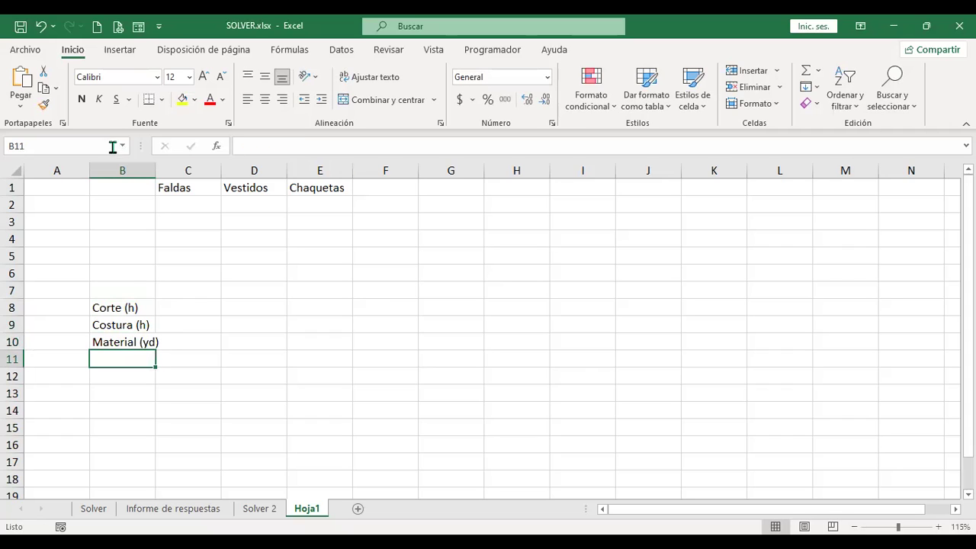
pyautogui.doubleClick(152, 165)
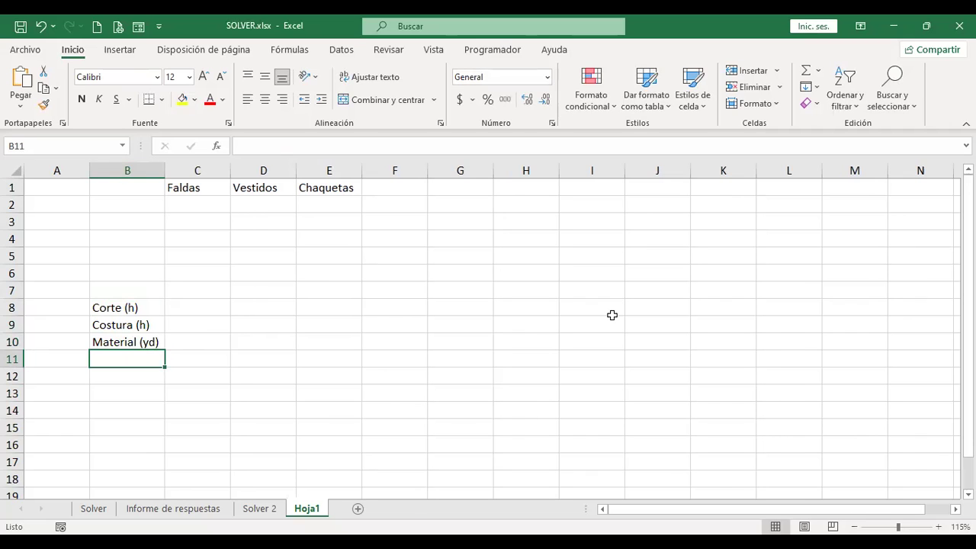
pyautogui.press('Up')
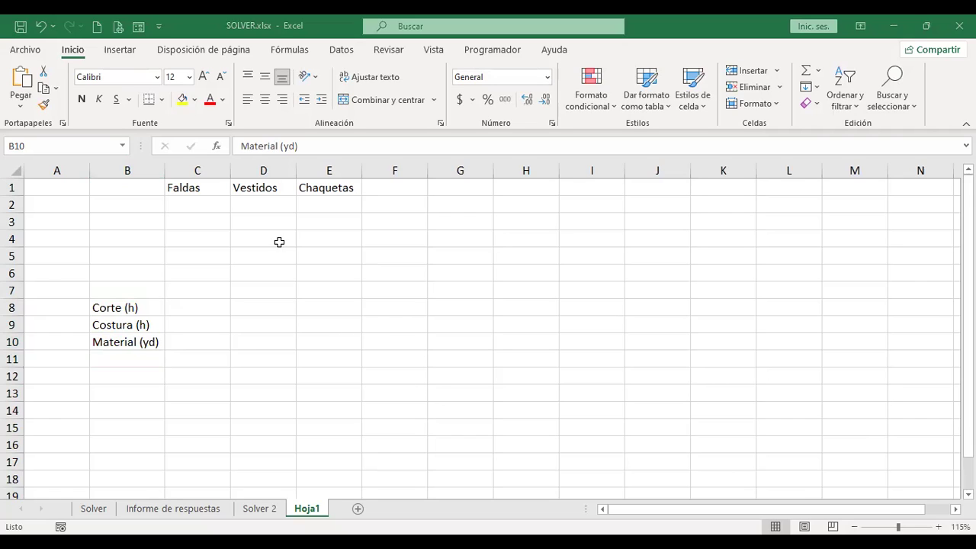
# Enter the heading Disponible in cell C7, above the resource amounts column
pyautogui.click(128, 205)
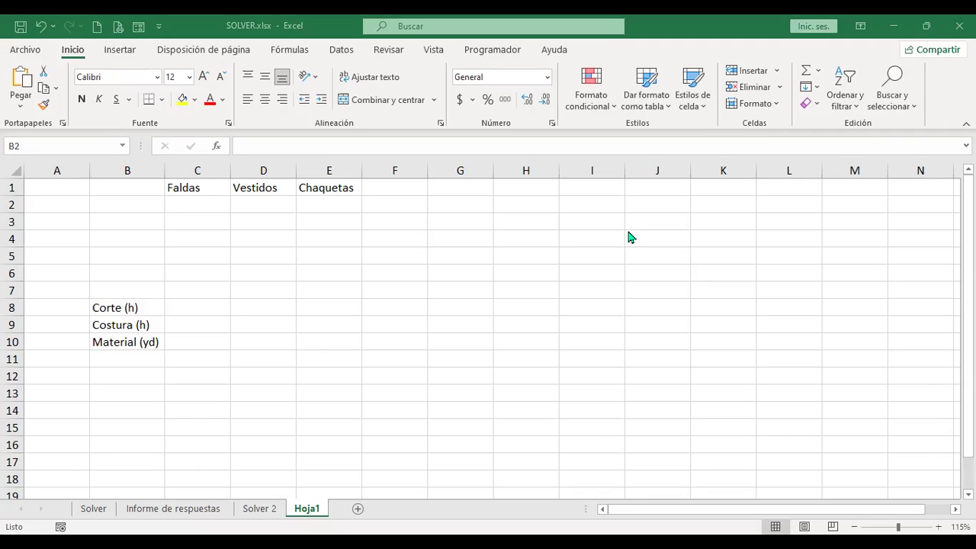
pyautogui.press('alt')
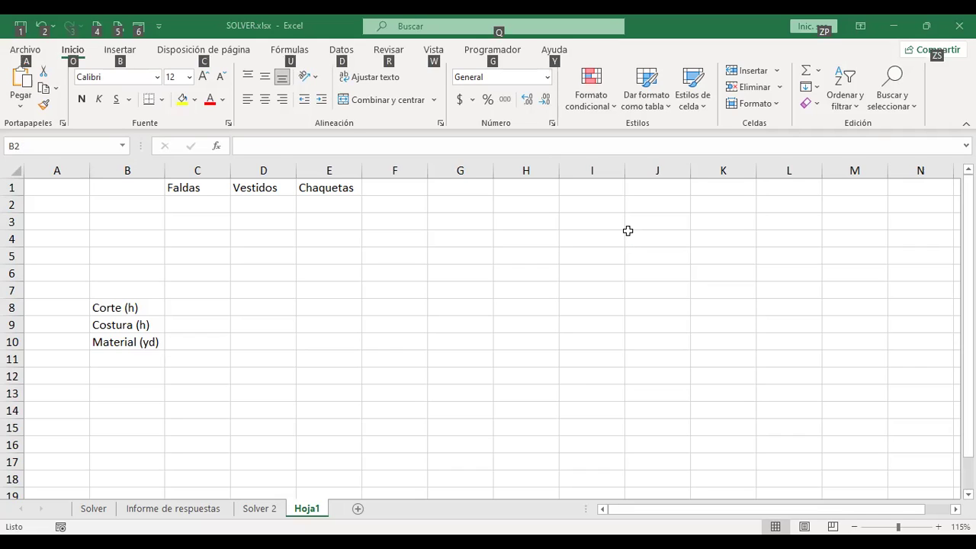
pyautogui.press('Escape')
pyautogui.press('Right')
pyautogui.press('Down')
pyautogui.press('Down')
pyautogui.press('Down')
pyautogui.press('Down')
pyautogui.press('Down')
pyautogui.press('Down')
pyautogui.press('Up')
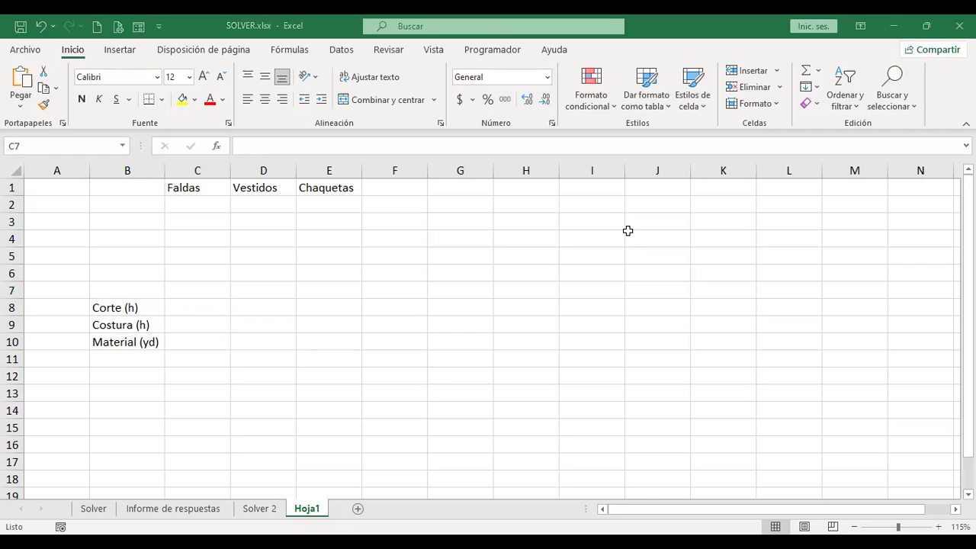
pyautogui.write('Disponible')
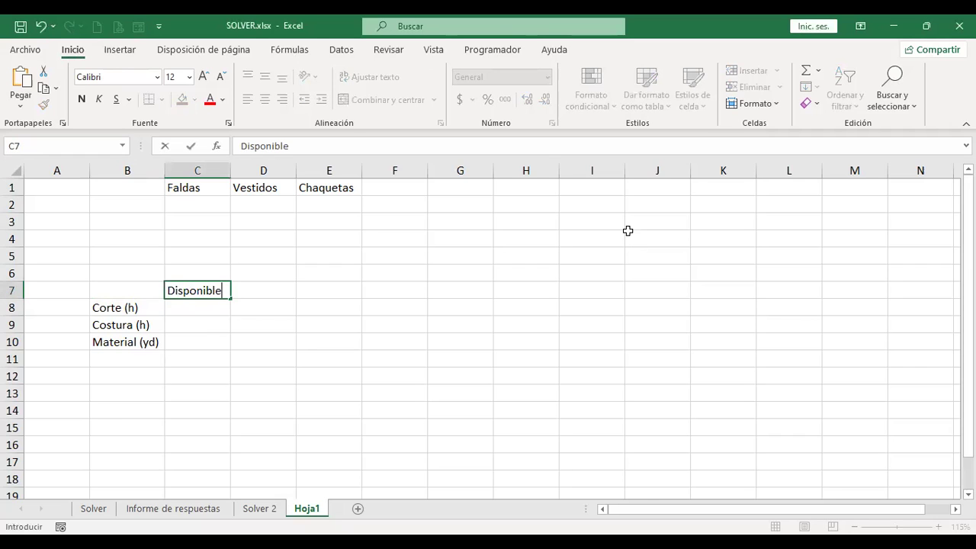
pyautogui.press('Return')
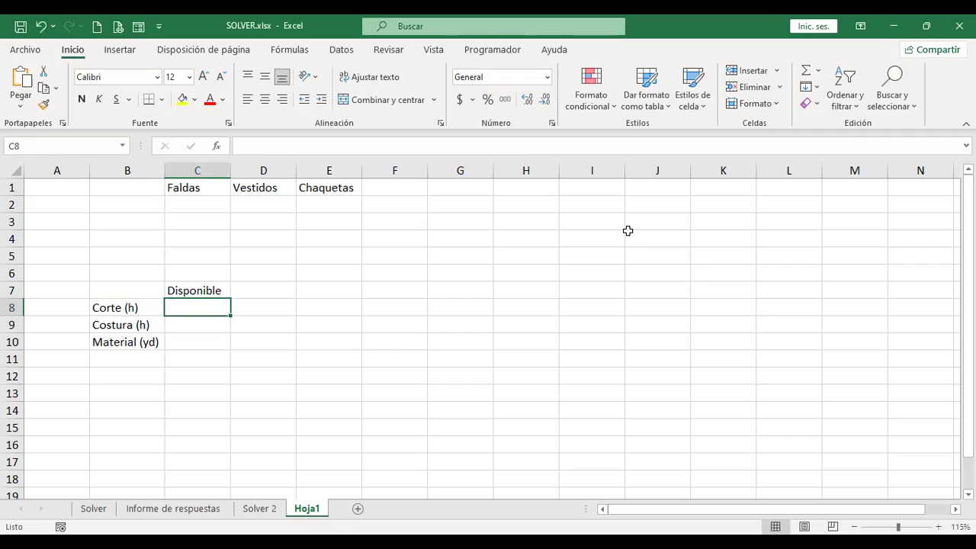
# Enter the available amounts 100 for Corte, 180 for Costura and 60 for Material in cells C8 to C10
pyautogui.write('100')
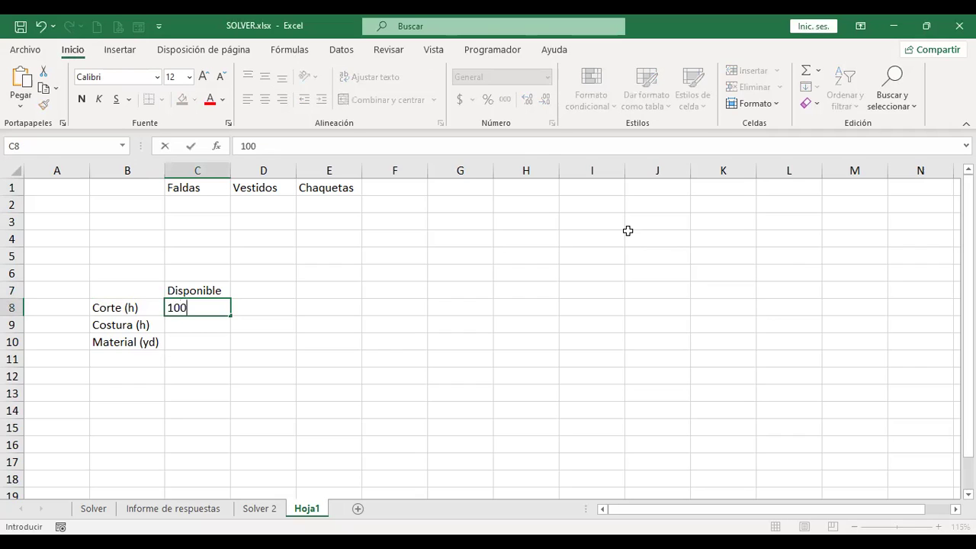
pyautogui.press('Return')
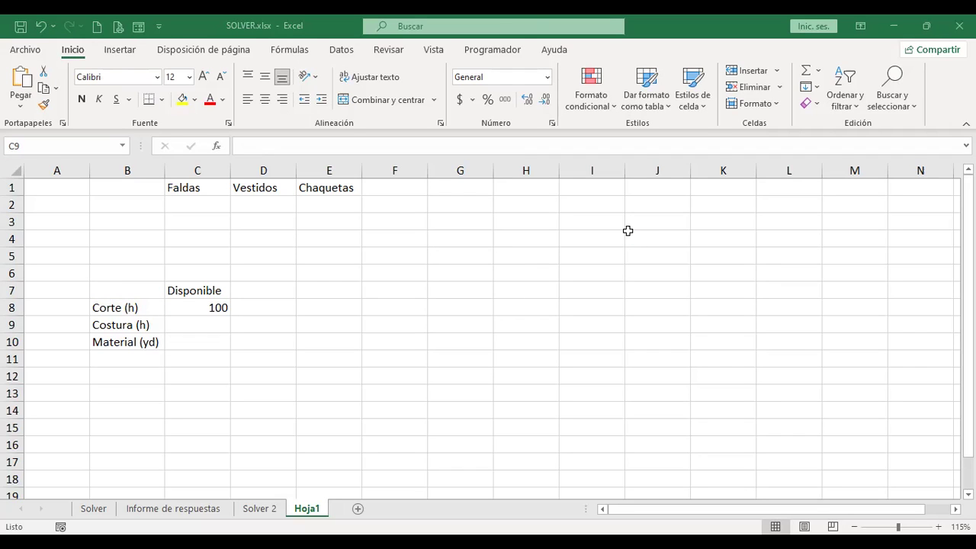
pyautogui.write('180')
pyautogui.press('Return')
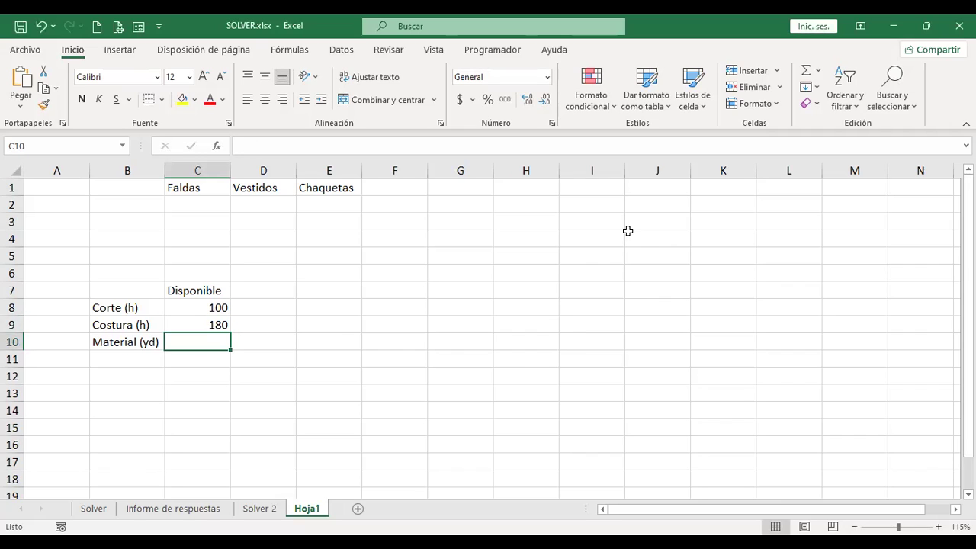
pyautogui.click(628, 231)
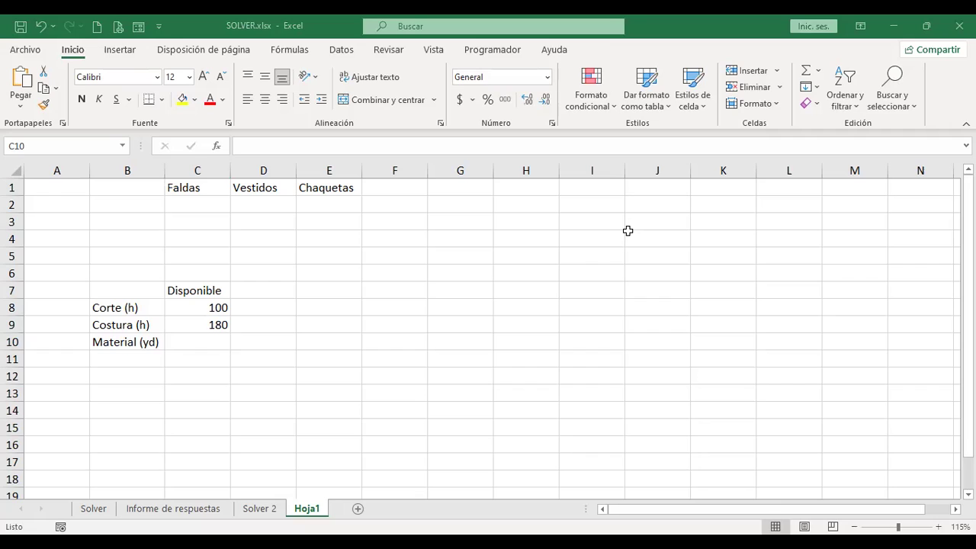
pyautogui.write('60')
pyautogui.press('Return')
# Enter the row labels Utilidades in cell B2 and Variables in cell B3
pyautogui.press('Up')
pyautogui.press('Right')
pyautogui.press('Up')
pyautogui.press('Up')
pyautogui.click(223, 204)
pyautogui.press('Left')
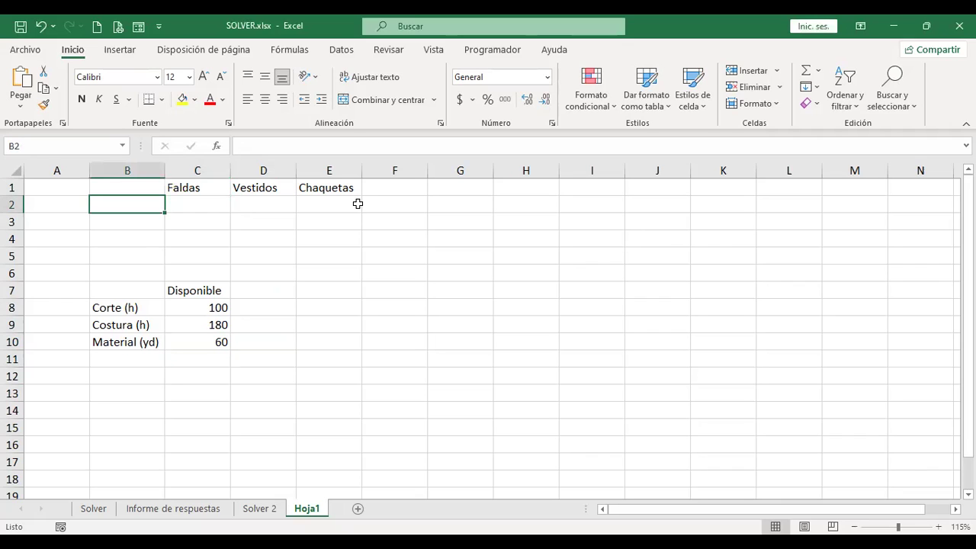
pyautogui.write('Utilidades')
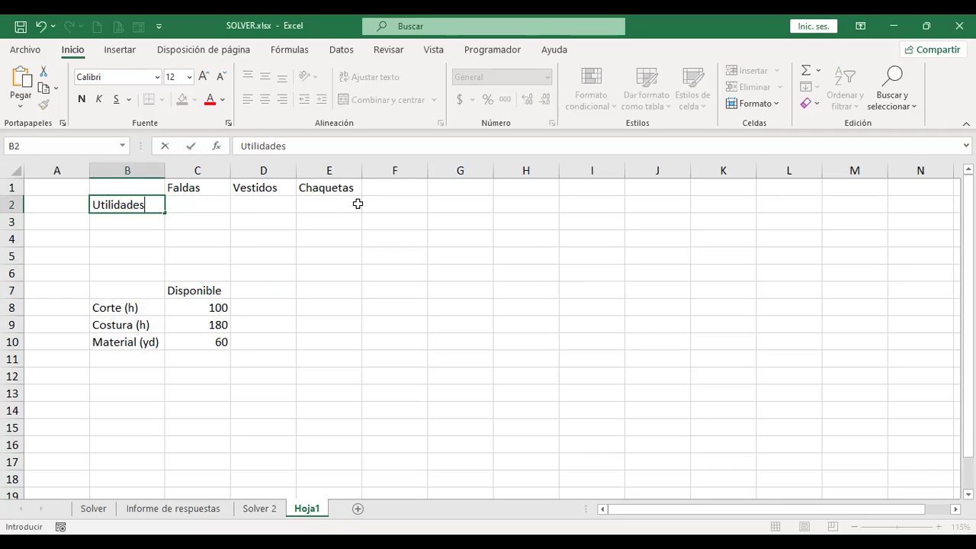
pyautogui.press('Return')
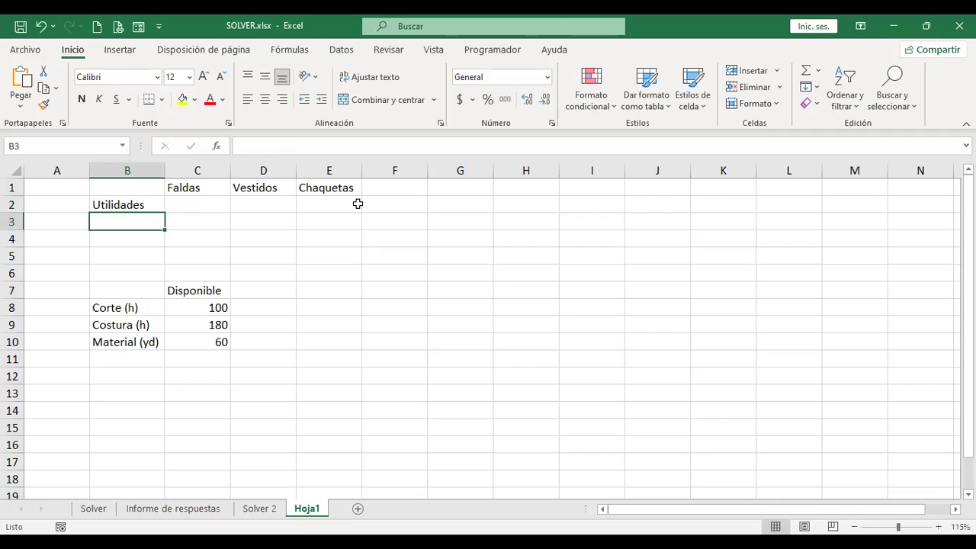
pyautogui.write('Variba')
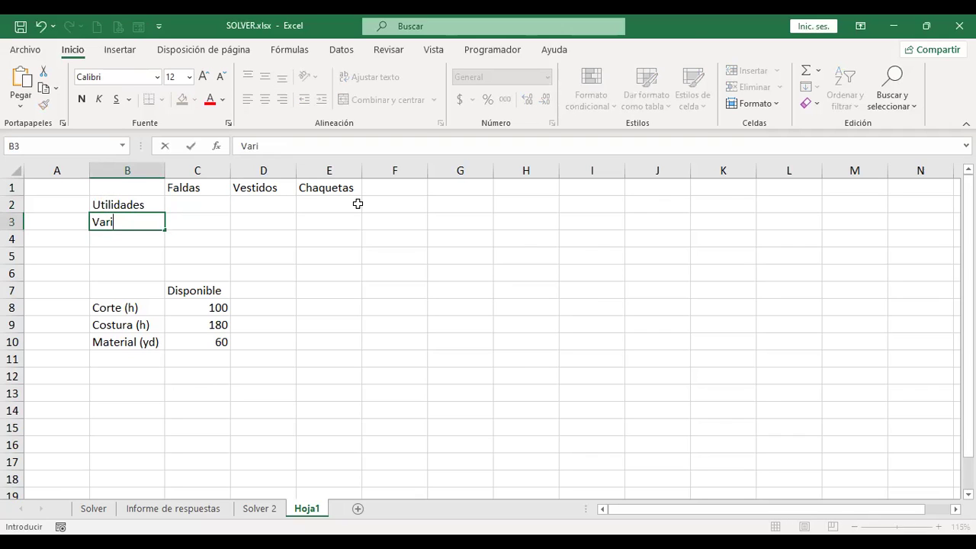
pyautogui.press('BackSpace')
pyautogui.press('BackSpace')
pyautogui.write('ables')
pyautogui.press('Return')
# Enter 5 as the profit for Faldas in cell C2
pyautogui.press('Up')
pyautogui.press('Right')
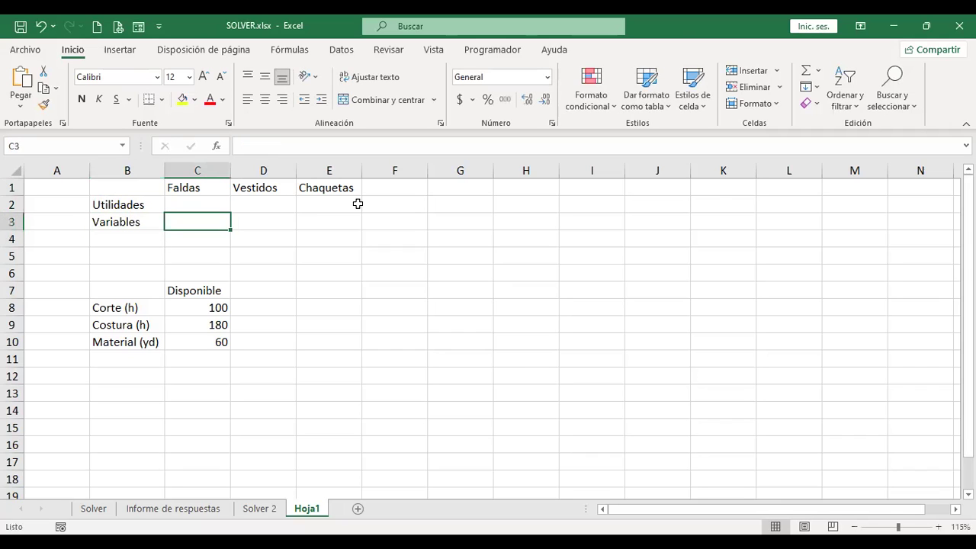
pyautogui.hotkey('shift', 'Right')
pyautogui.hotkey('shift', 'Right')
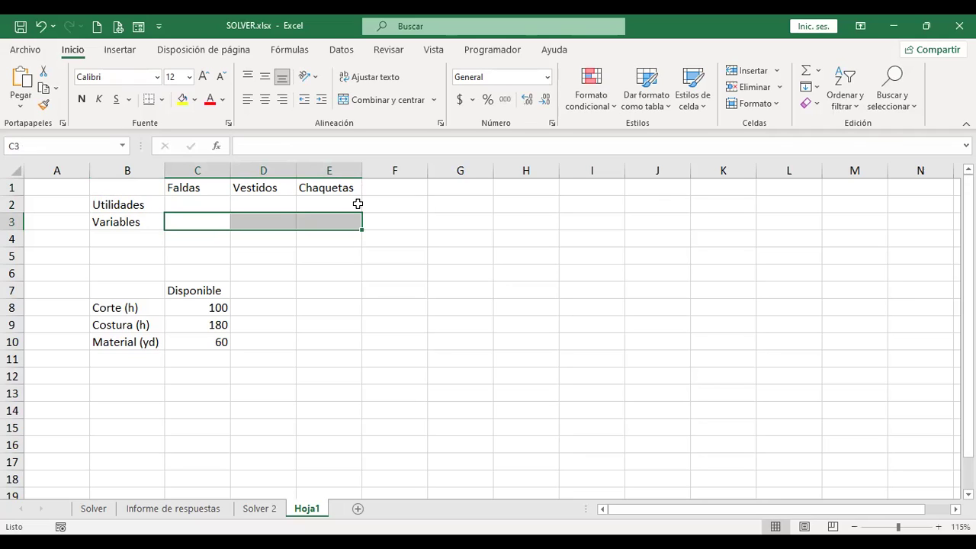
pyautogui.press('Up')
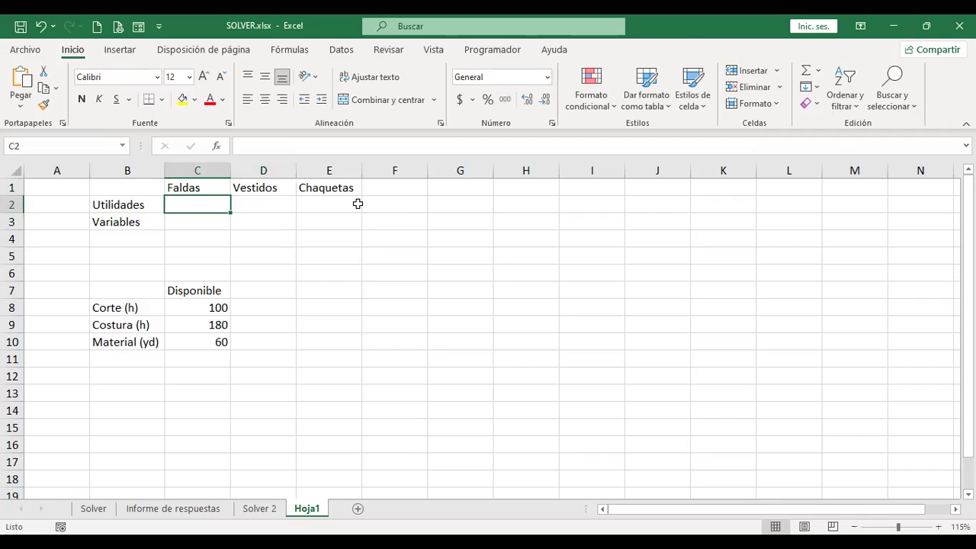
pyautogui.write('5')
pyautogui.press('Right')
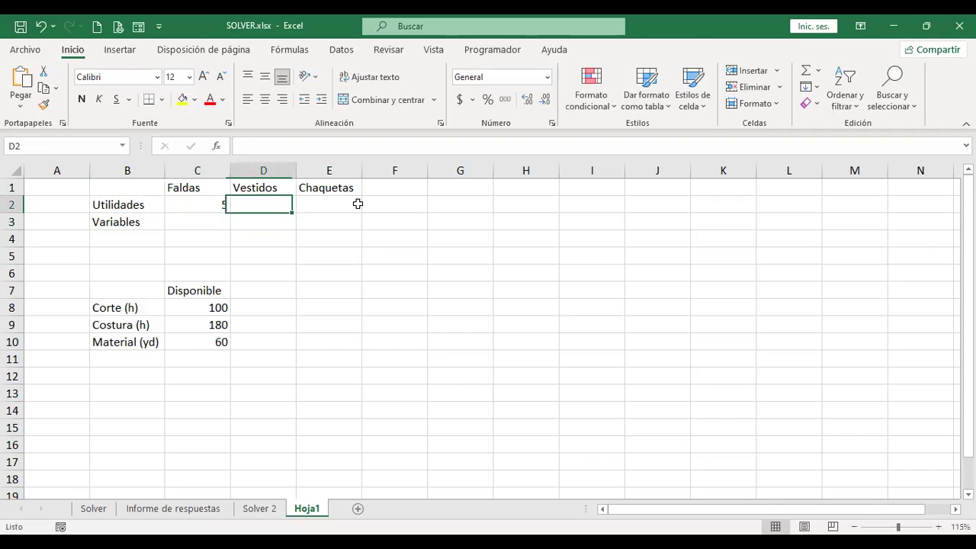
# Apply the accounting number format with the $ symbol to the profit cells C2 to E2
pyautogui.press('Left')
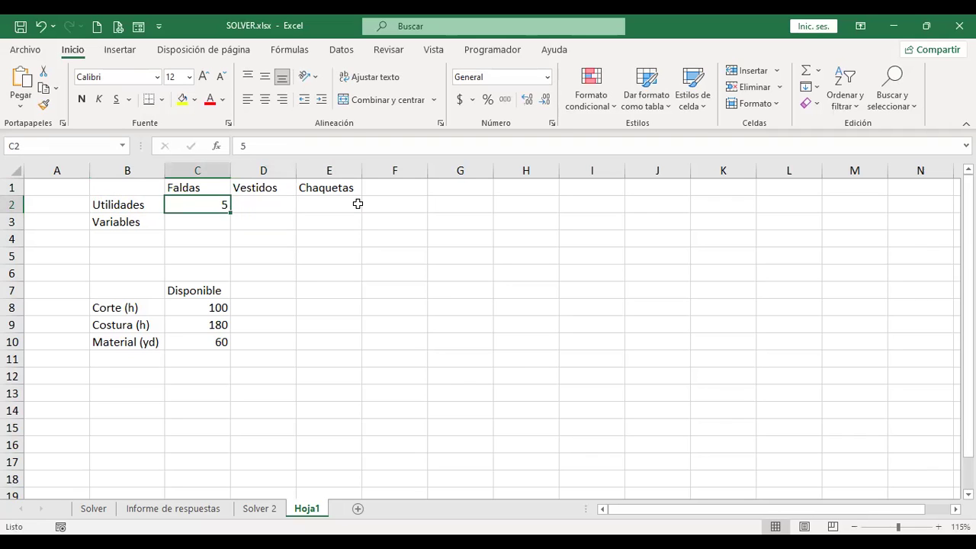
pyautogui.hotkey('shift', 'Right')
pyautogui.hotkey('shift', 'Right')
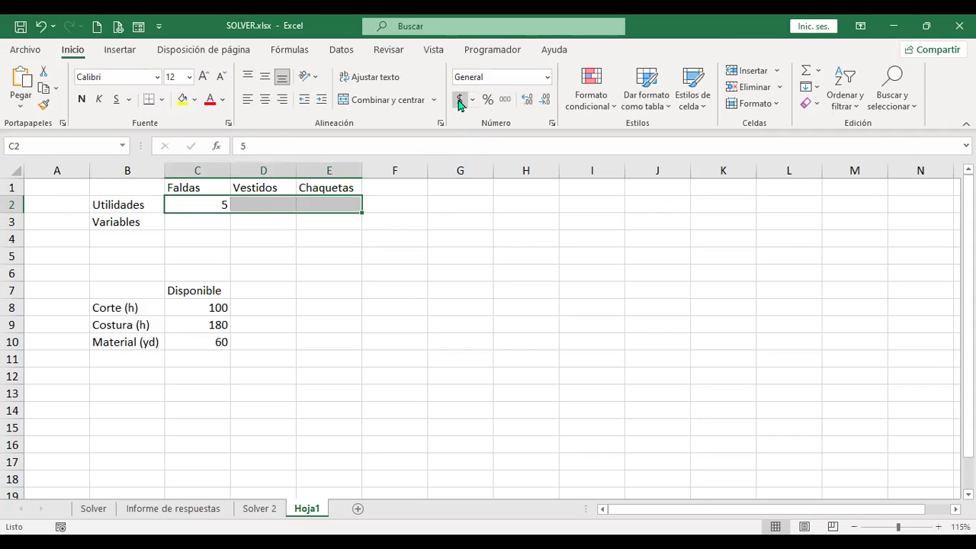
pyautogui.click(460, 101)
# Enter the profits 17 for Vestidos in cell D2 and 30 for Chaquetas in cell E2
pyautogui.click(271, 204)
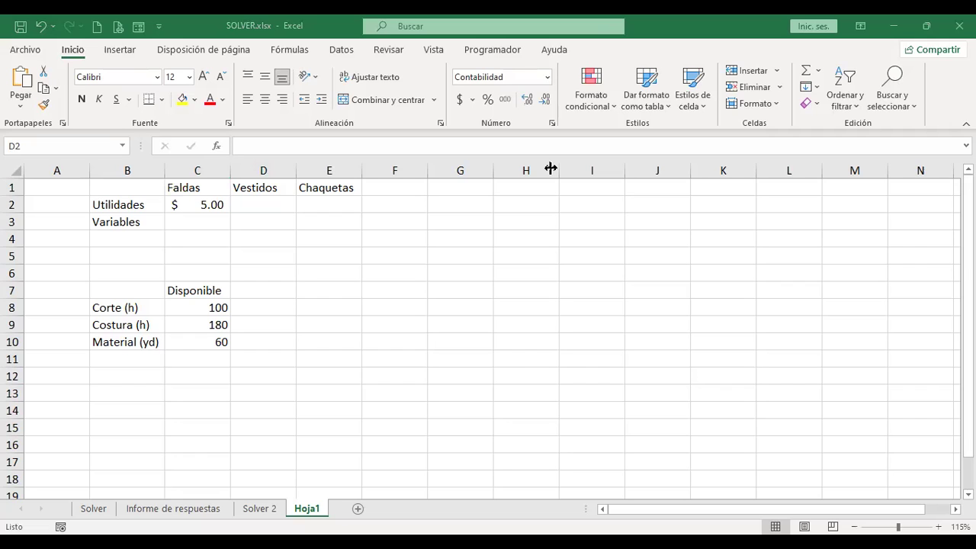
pyautogui.write('17')
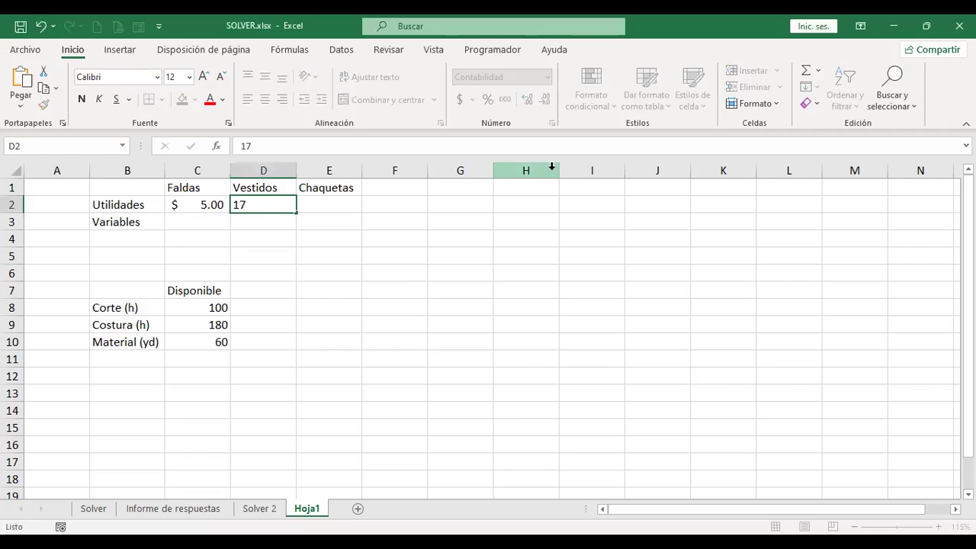
pyautogui.press('Tab')
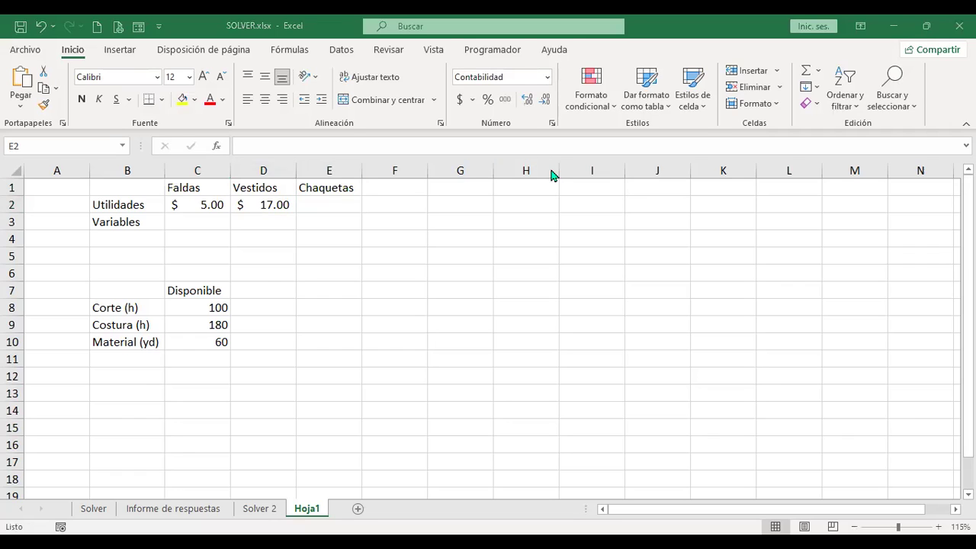
pyautogui.write('30')
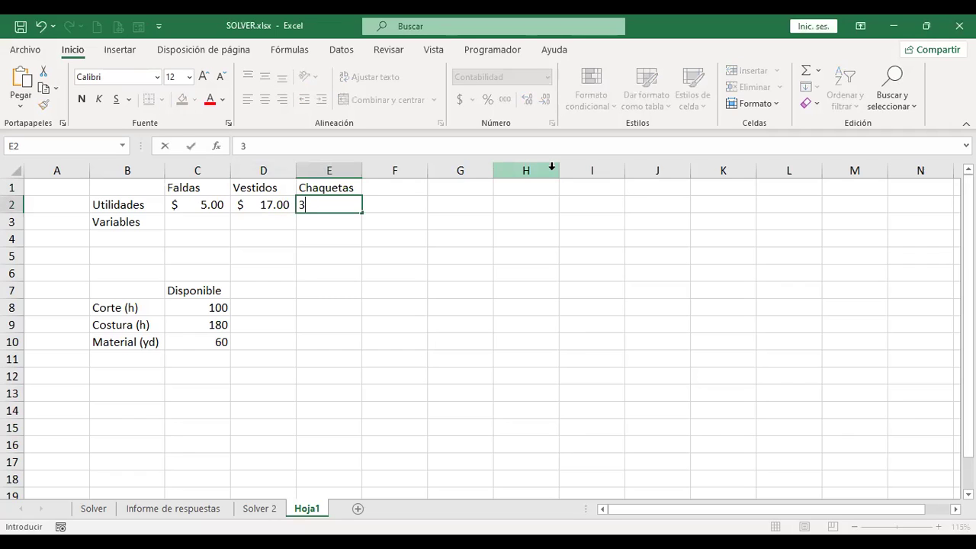
pyautogui.press('Return')
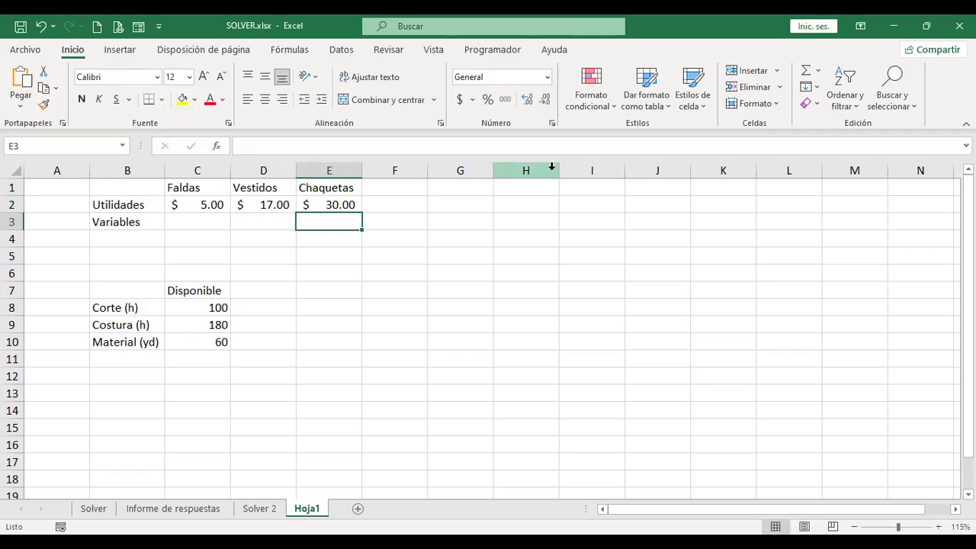
# Fill the variable cells C3 to E3 with yellow and select cell F3
pyautogui.press('Left')
pyautogui.press('Left')
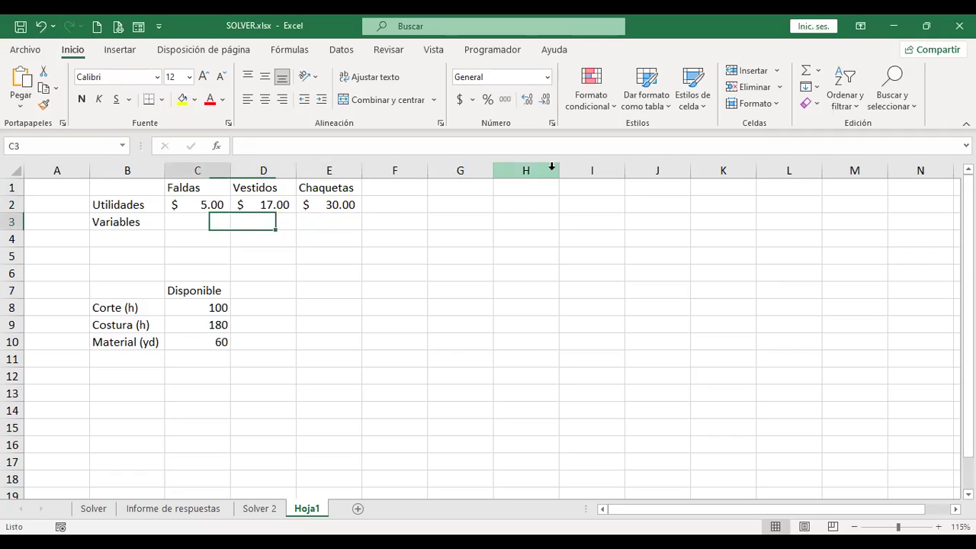
pyautogui.hotkey('shift', 'Right')
pyautogui.hotkey('shift', 'Right')
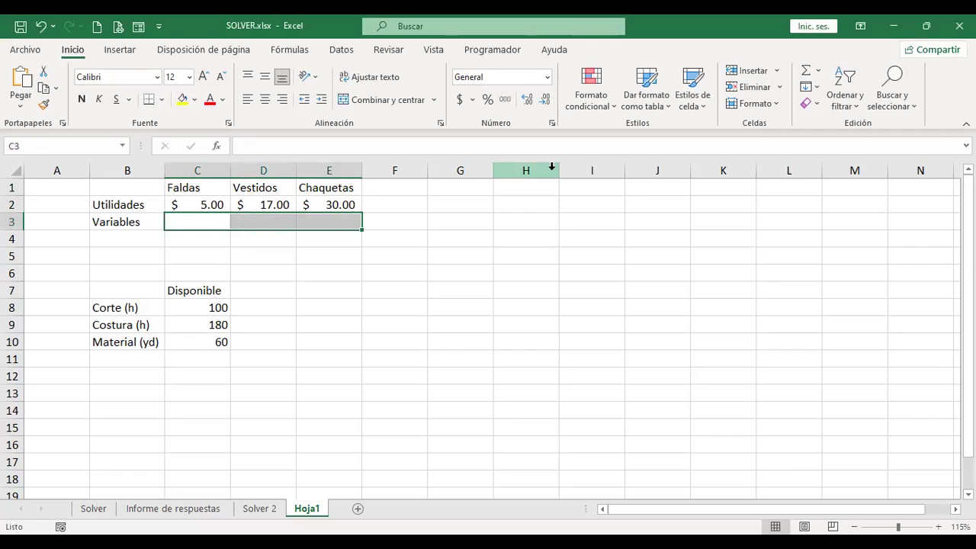
pyautogui.click(196, 101)
pyautogui.press('Escape')
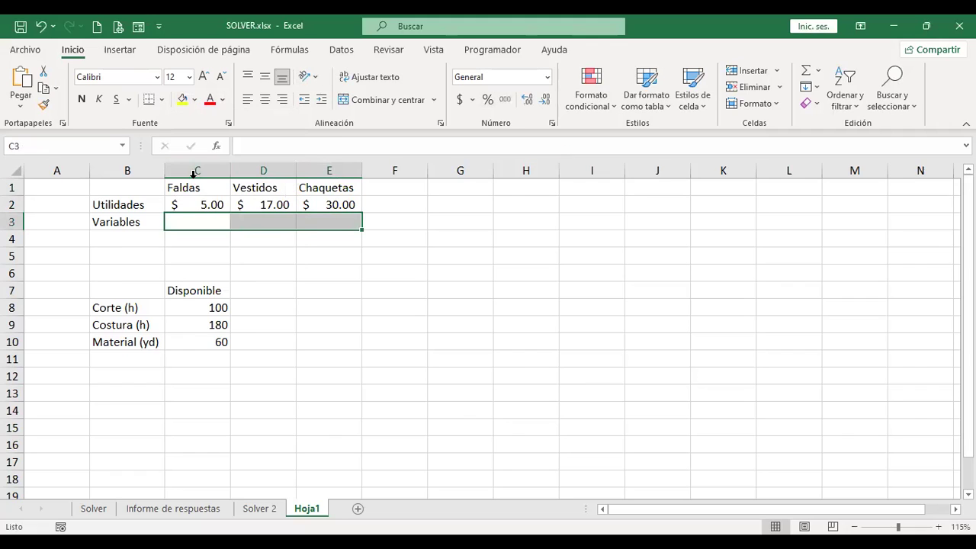
pyautogui.click(182, 100)
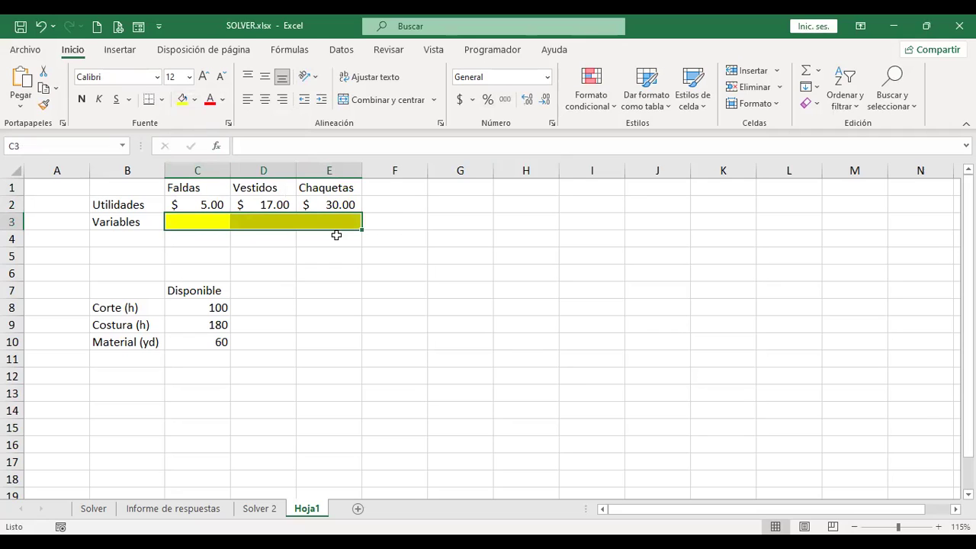
pyautogui.click(387, 223)
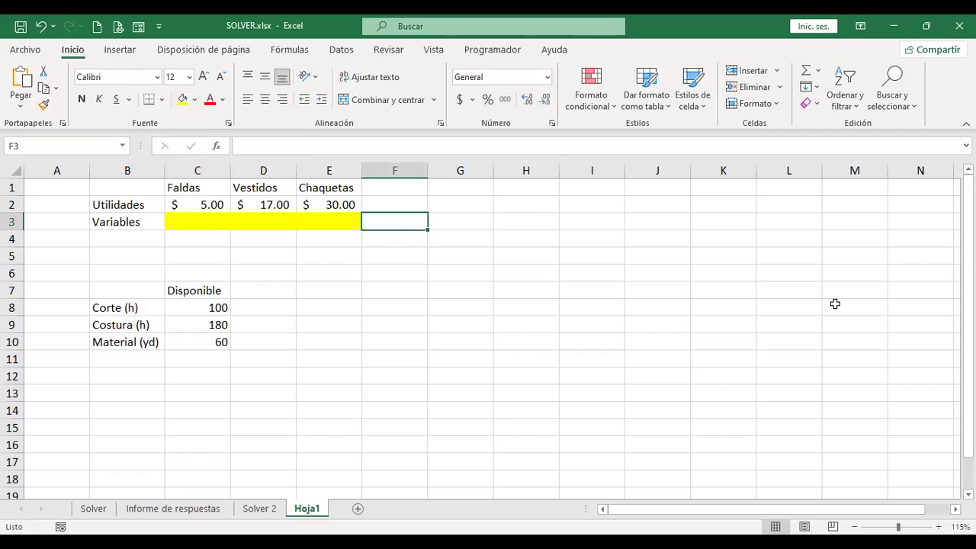
# Review the profit values for Faldas, Vestidos and Chaquetas in cells C2 to E2
pyautogui.press('Left')
pyautogui.press('Left')
pyautogui.press('Left')
pyautogui.press('Up')
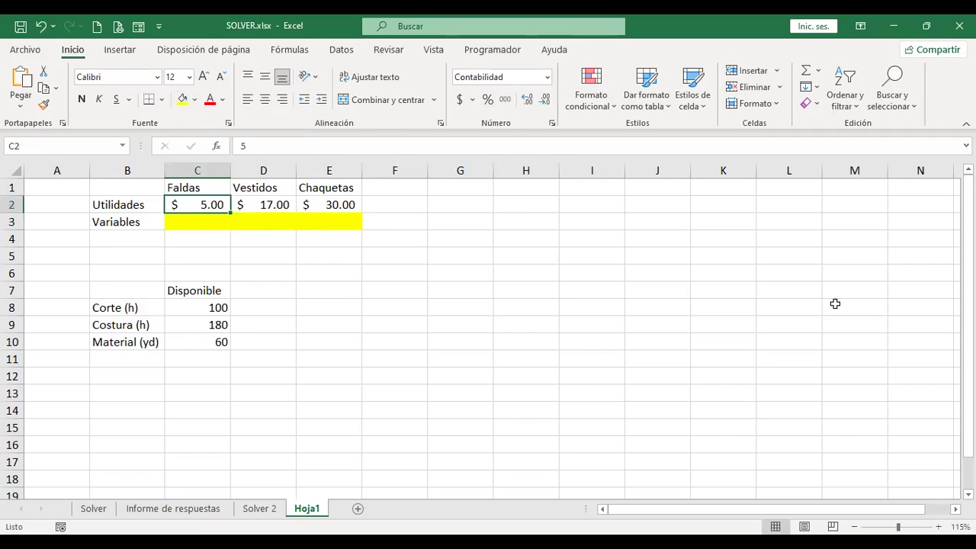
pyautogui.hotkey('shift', 'Right')
pyautogui.hotkey('shift', 'Right')
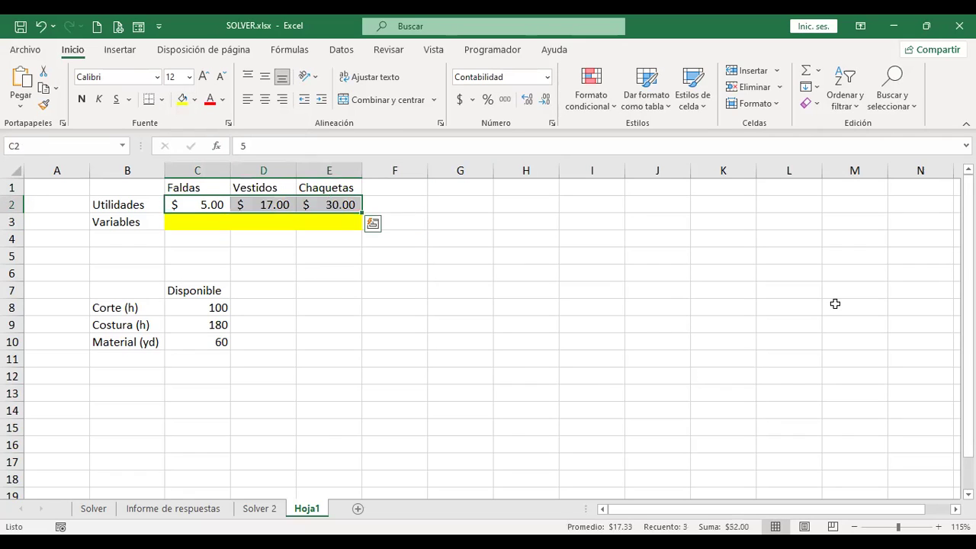
pyautogui.press('Left')
pyautogui.press('Right')
pyautogui.press('Right')
pyautogui.press('Right')
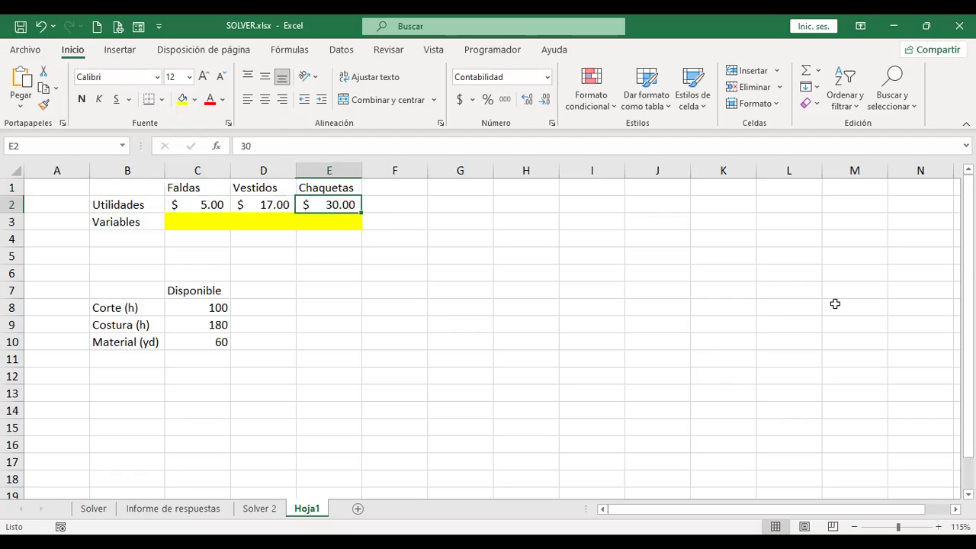
pyautogui.press('Right')
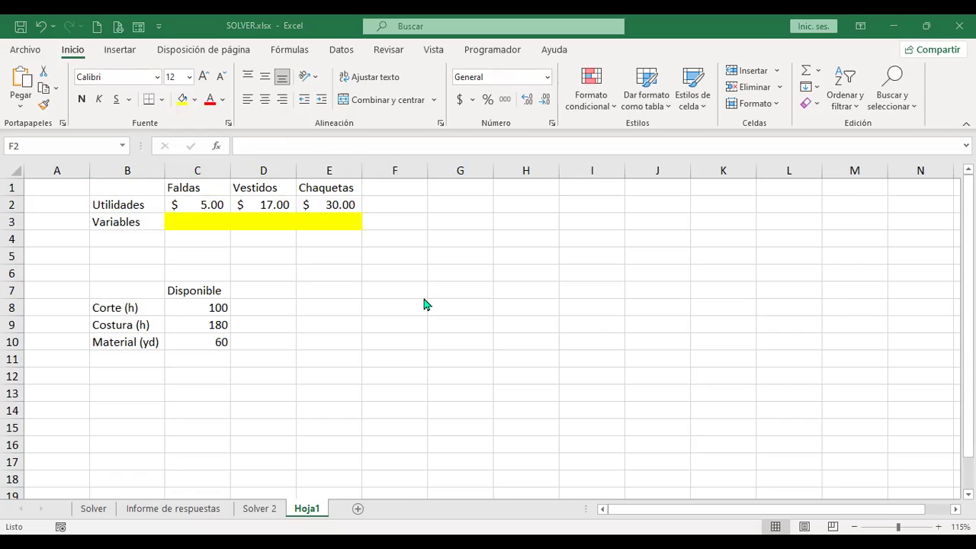
# Label cell B4 "Función objetivo" and wrap its text within the cell
pyautogui.click(129, 240)
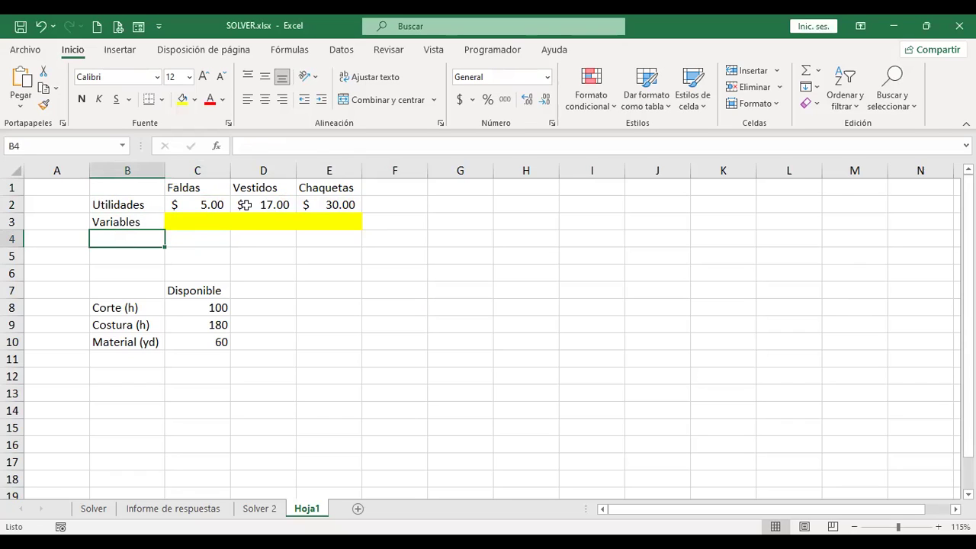
pyautogui.write('Función objetivo')
pyautogui.press('Return')
pyautogui.press('Up')
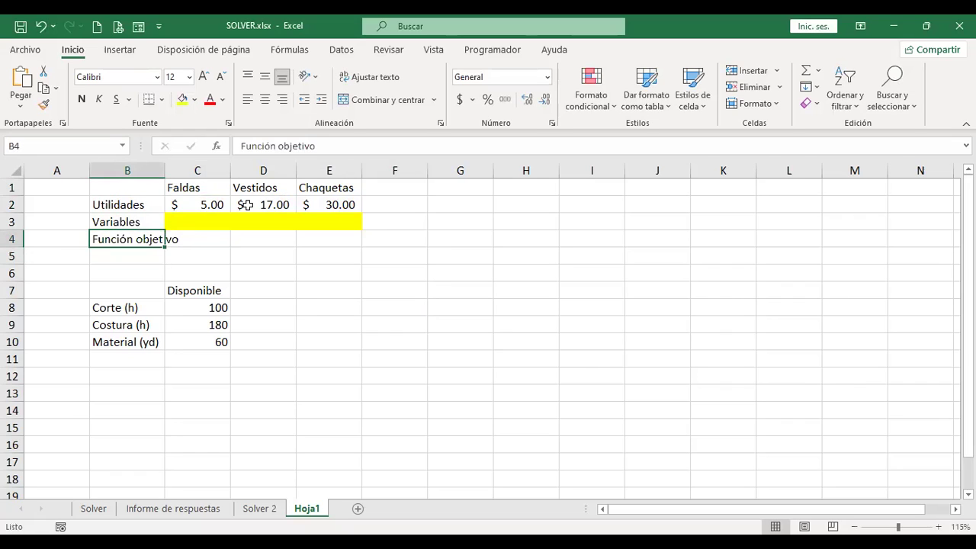
pyautogui.click(368, 77)
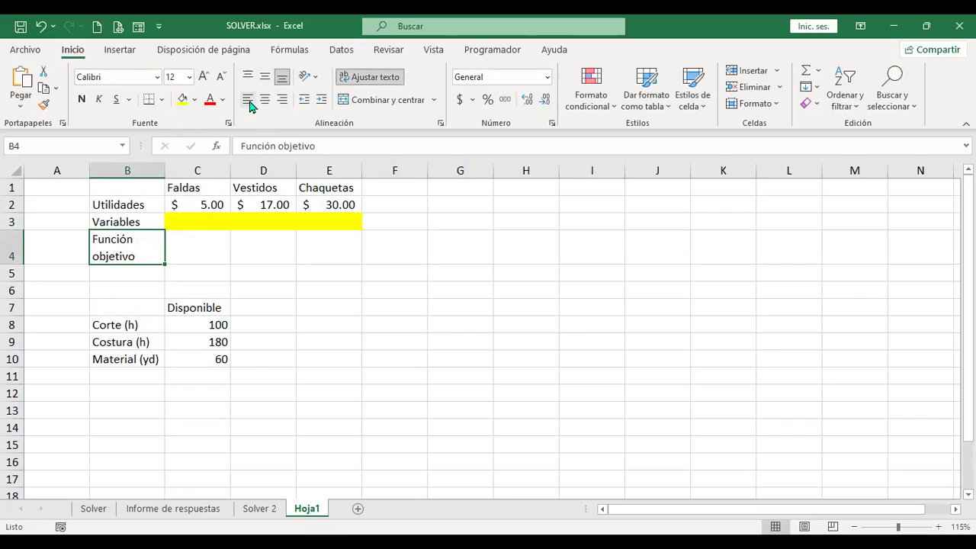
# Examine the Faldas profit and variable cells C2 and C3 that feed the objective function
pyautogui.click(199, 239)
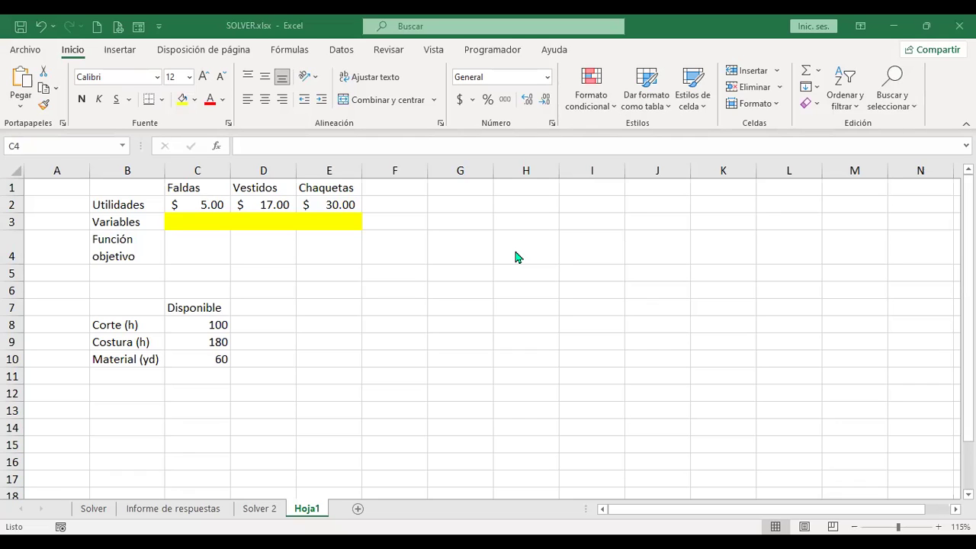
pyautogui.press('Up')
pyautogui.press('Up')
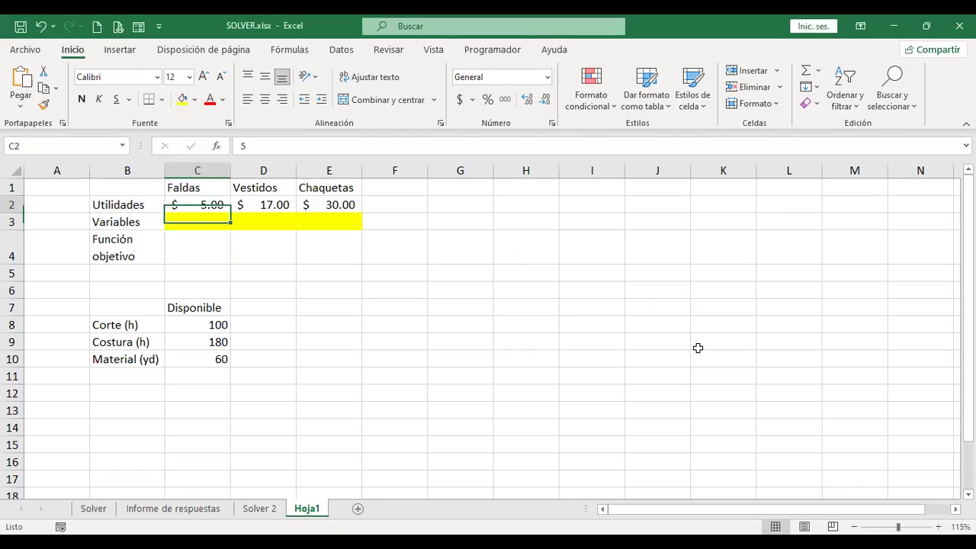
pyautogui.hotkey('shift', 'Down')
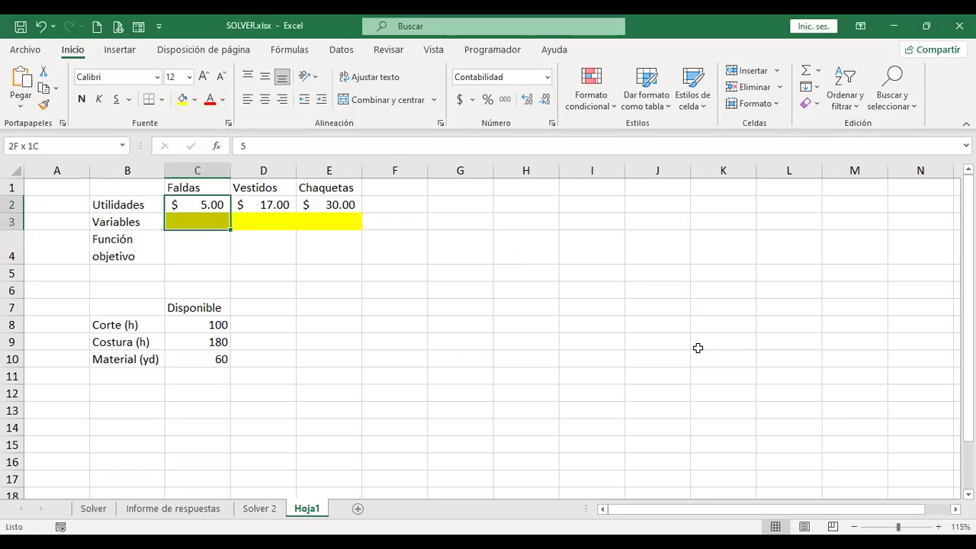
pyautogui.press('Down')
pyautogui.press('Down')
pyautogui.press('Down')
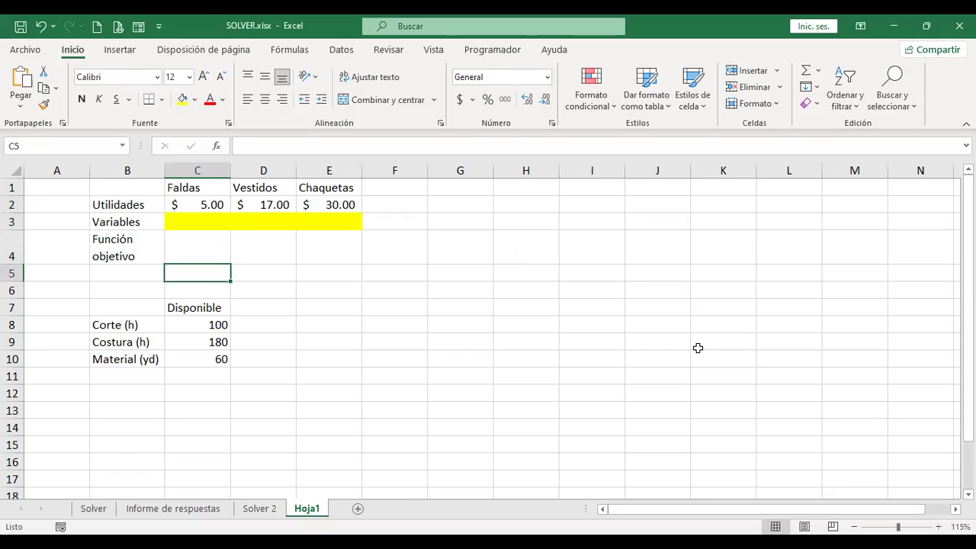
# Enter a formula in cell C4 that multiplies the Faldas variable by its profit, +C3*C2
pyautogui.press('Up')
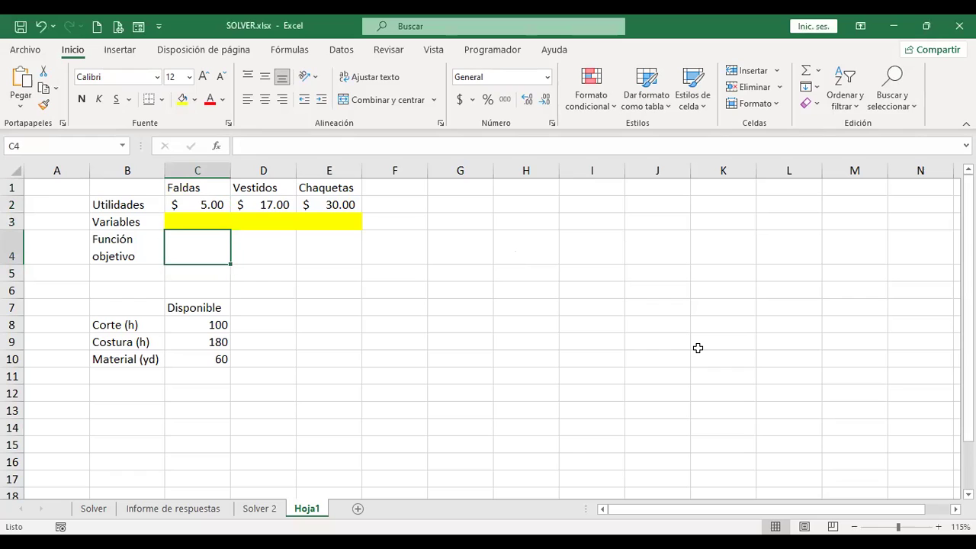
pyautogui.write('+')
pyautogui.press('Up')
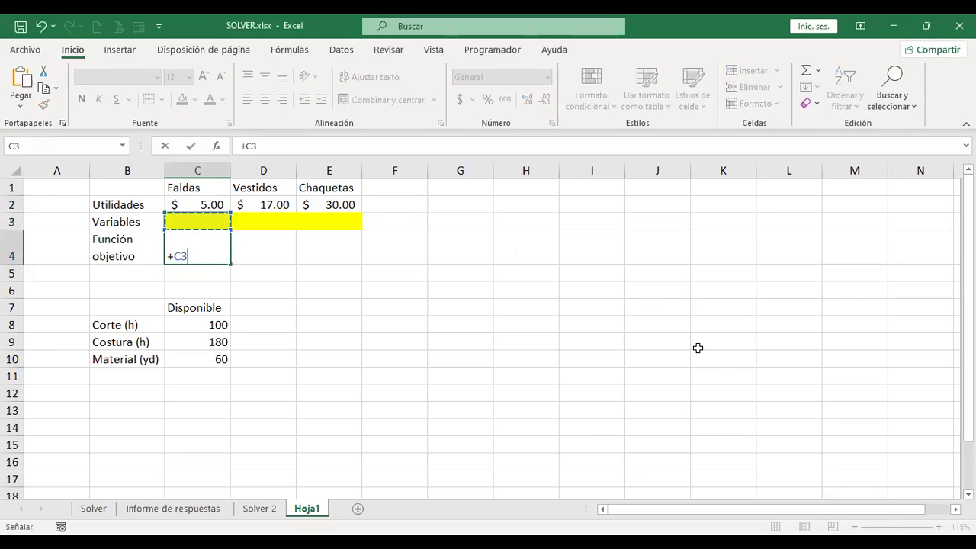
pyautogui.write('*')
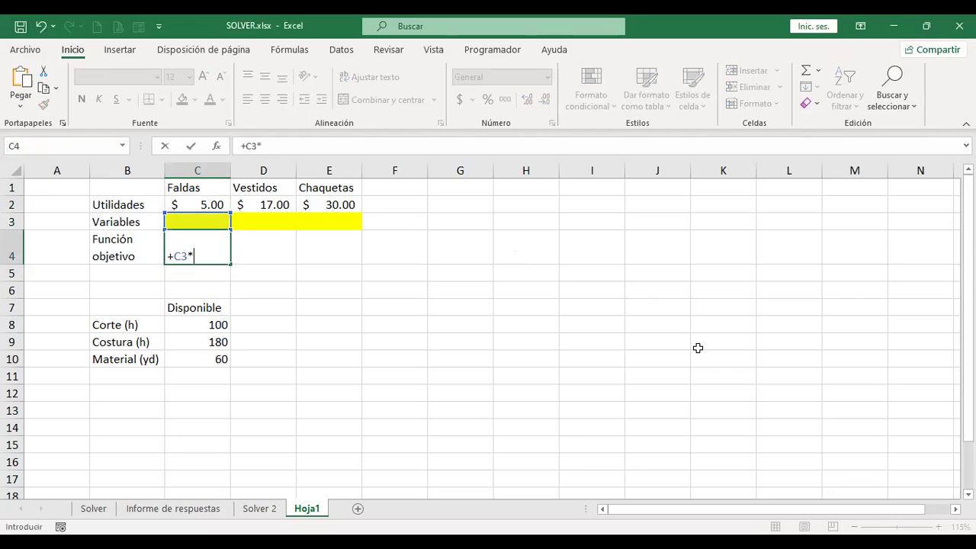
pyautogui.press('Up')
pyautogui.press('Up')
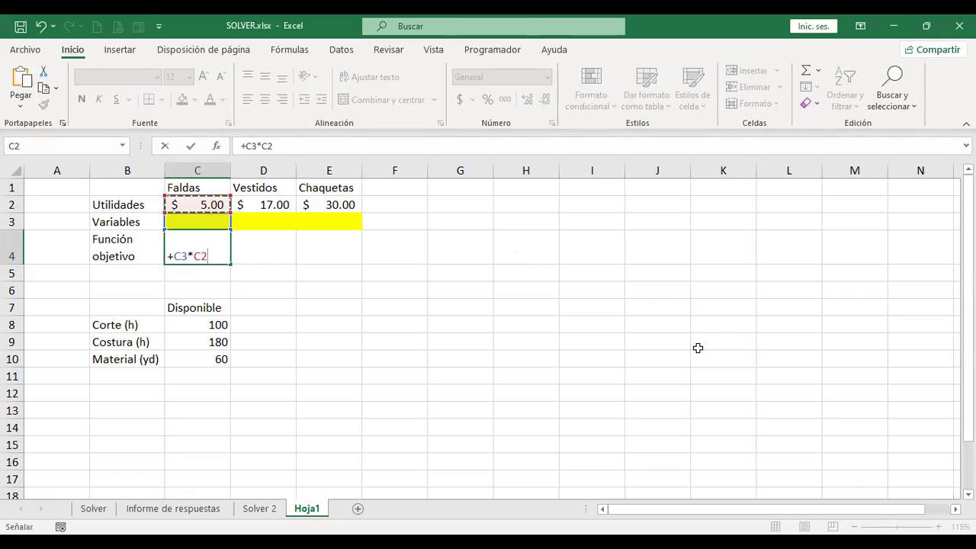
pyautogui.press('Return')
pyautogui.press('Up')
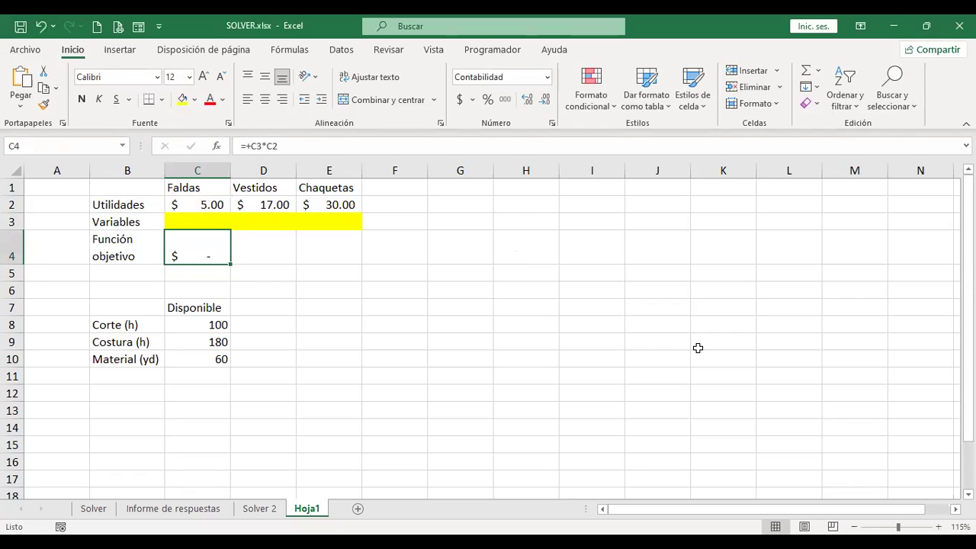
# Edit the C4 formula to enclose the Faldas product in parentheses and open a second added term, giving =(C3*C2)+(
pyautogui.press('F2')
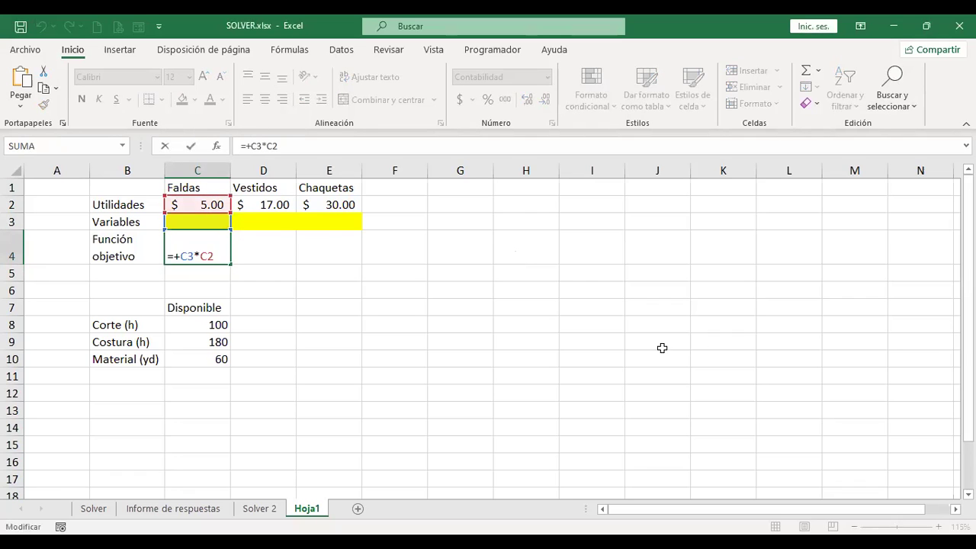
pyautogui.click(179, 256)
pyautogui.write('+')
pyautogui.press('BackSpace')
pyautogui.press('Left')
pyautogui.press('Left')
pyautogui.press('BackSpace')
pyautogui.write('(')
pyautogui.press('End')
pyautogui.write(')+(')
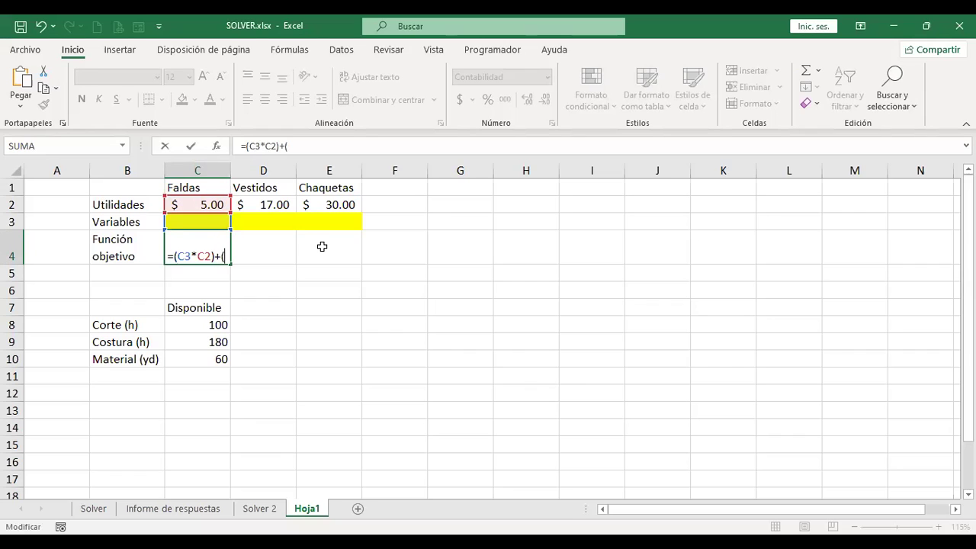
# Complete the second term of the C4 formula with the Vestidos product, (D3*D2)
pyautogui.click(272, 222)
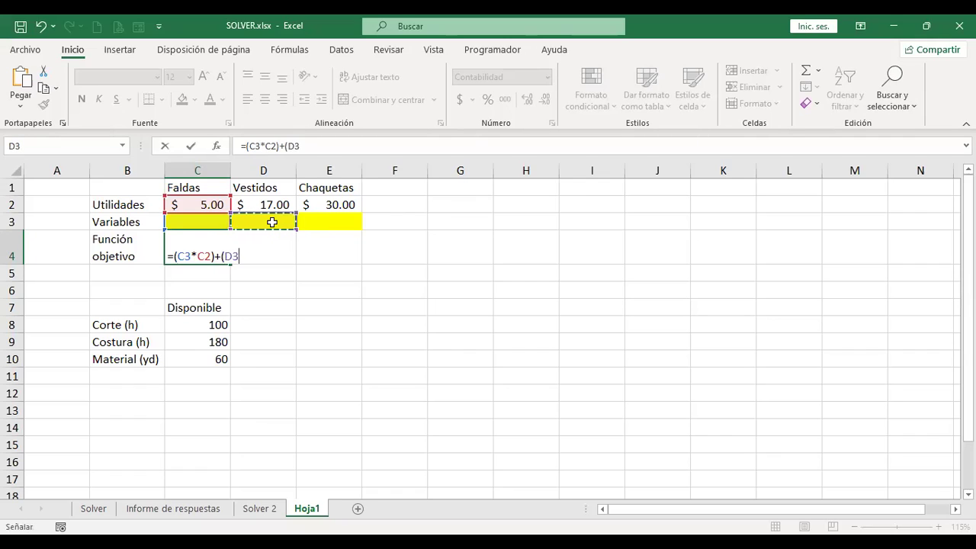
pyautogui.write('*')
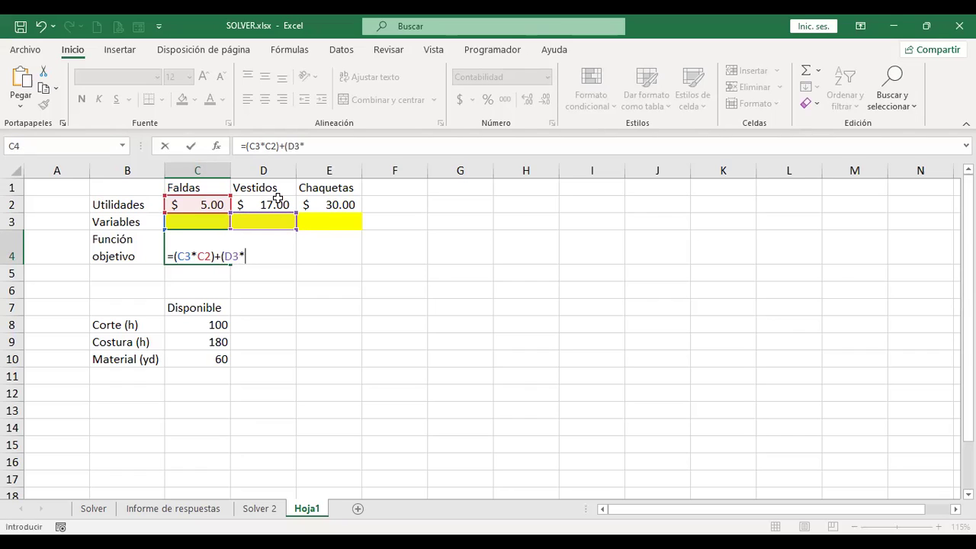
pyautogui.click(281, 204)
pyautogui.write(')')
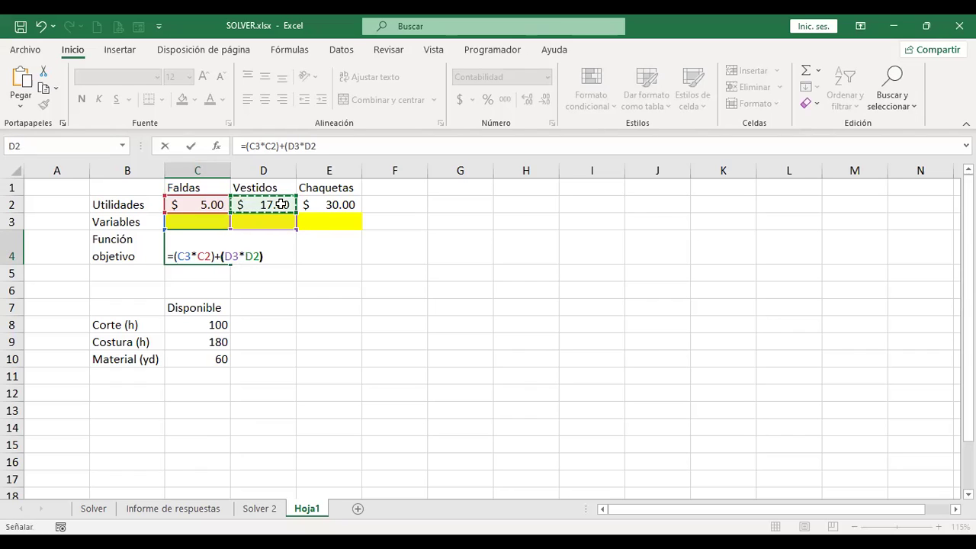
# Add the Chaquetas product (E3*E2) and finish the C4 formula as =(C3*C2)+(D3*D2)+(E3*E2)
pyautogui.write('+')
pyautogui.click(309, 224)
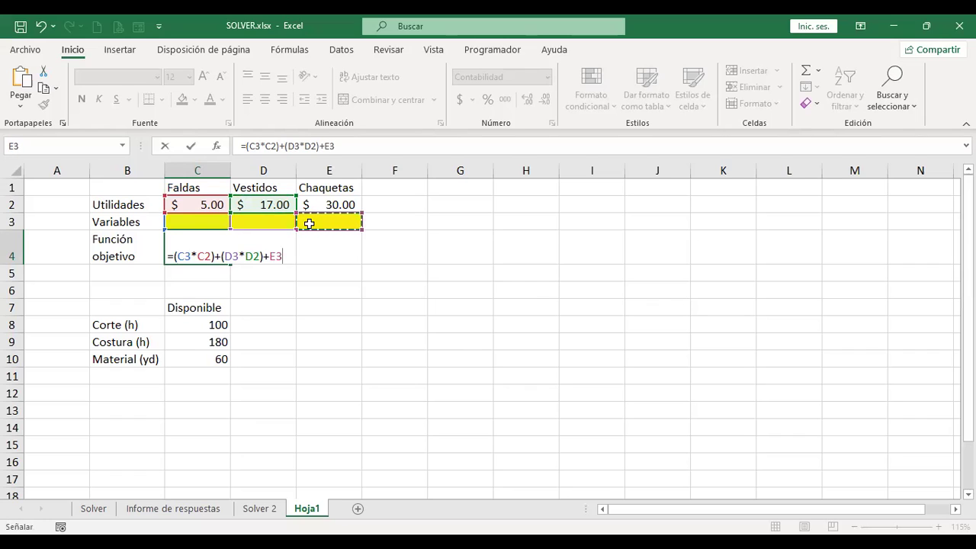
pyautogui.press('BackSpace')
pyautogui.press('BackSpace')
pyautogui.write('(')
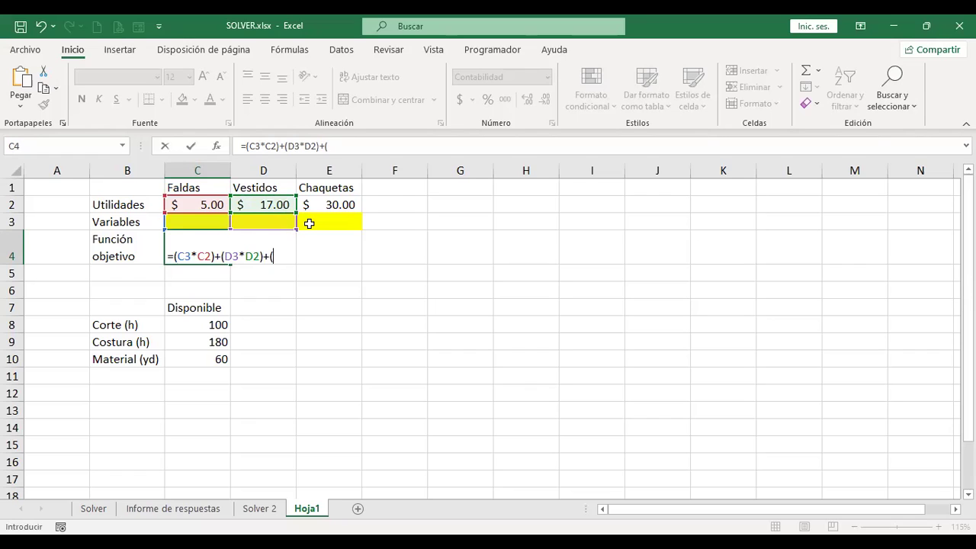
pyautogui.click(313, 222)
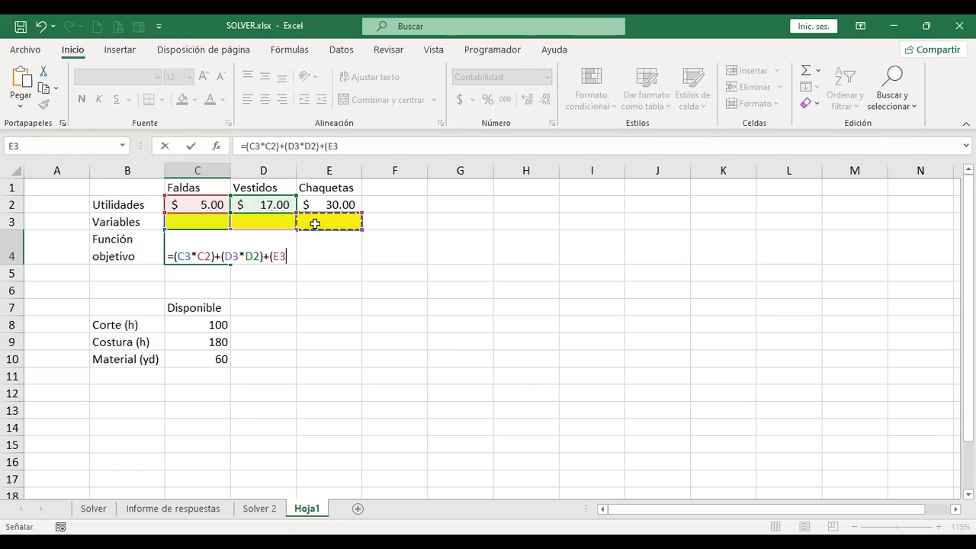
pyautogui.write('*')
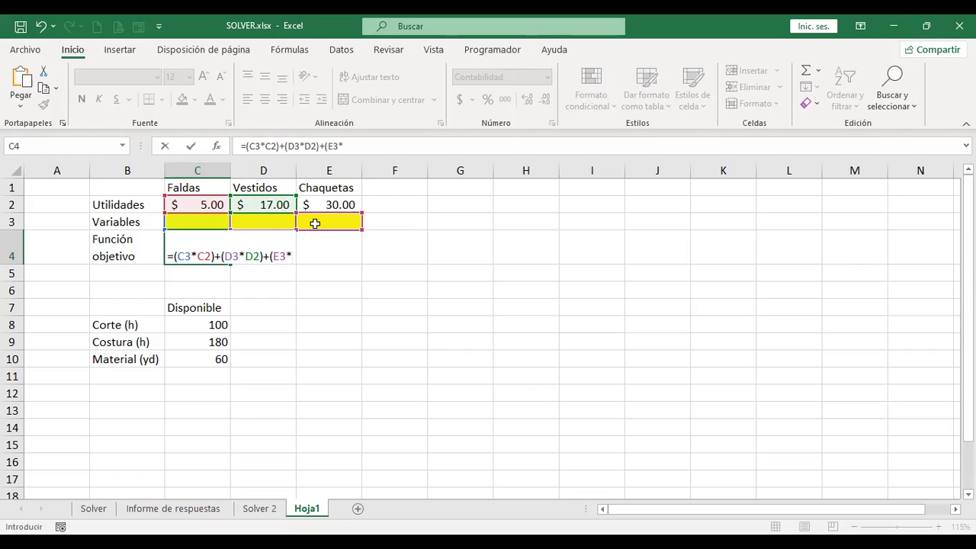
pyautogui.click(320, 202)
pyautogui.write(')')
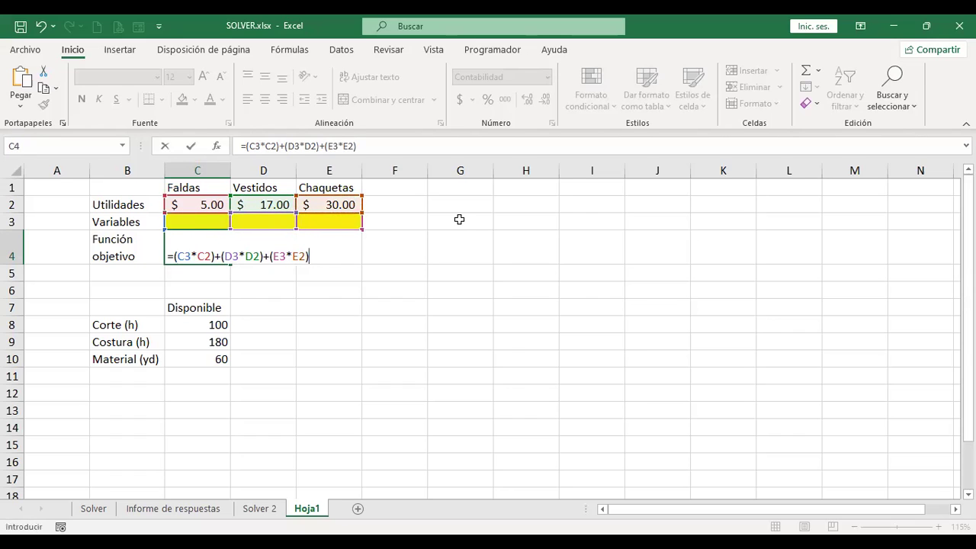
pyautogui.press('Return')
pyautogui.press('Up')
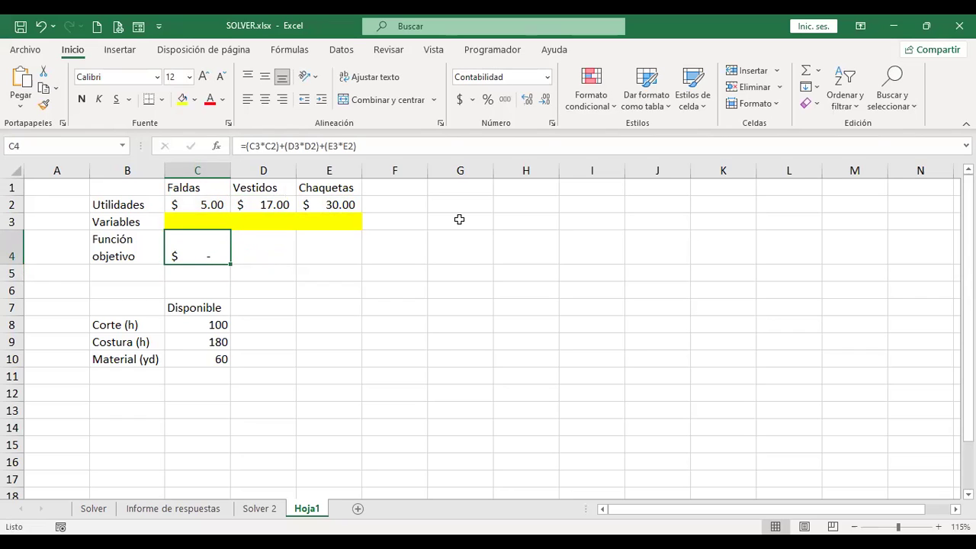
# Check the cell references of the objective function formula in C4 and save the workbook
pyautogui.press('F2')
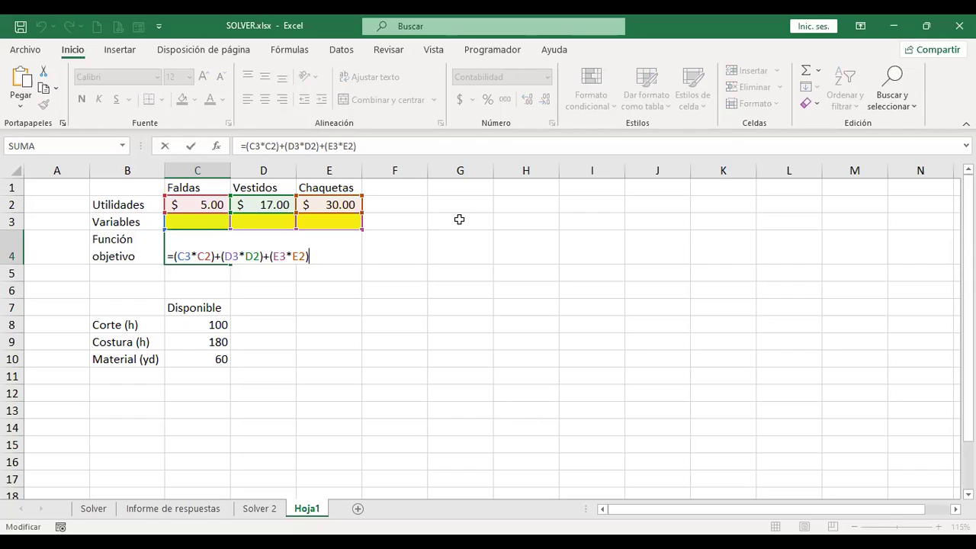
pyautogui.press('Return')
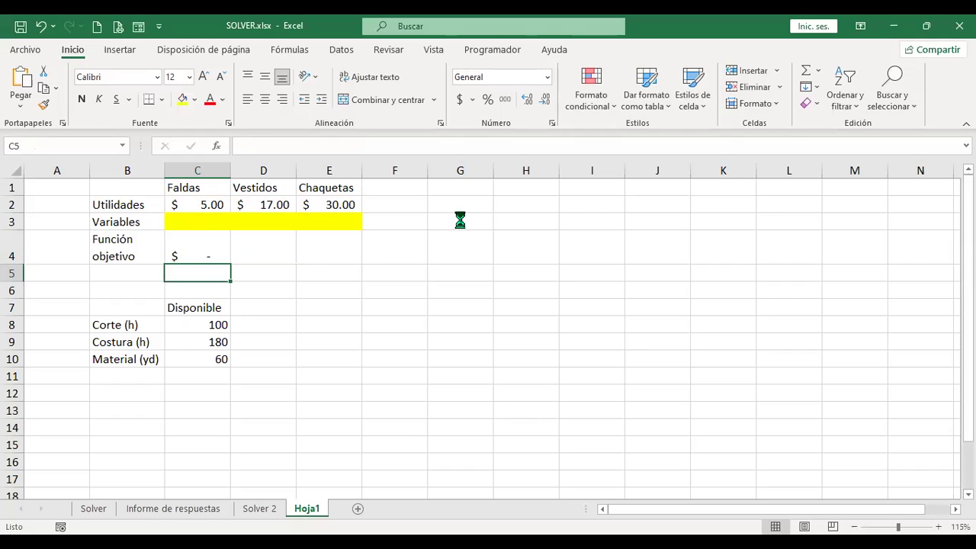
pyautogui.hotkey('ctrl', 's')
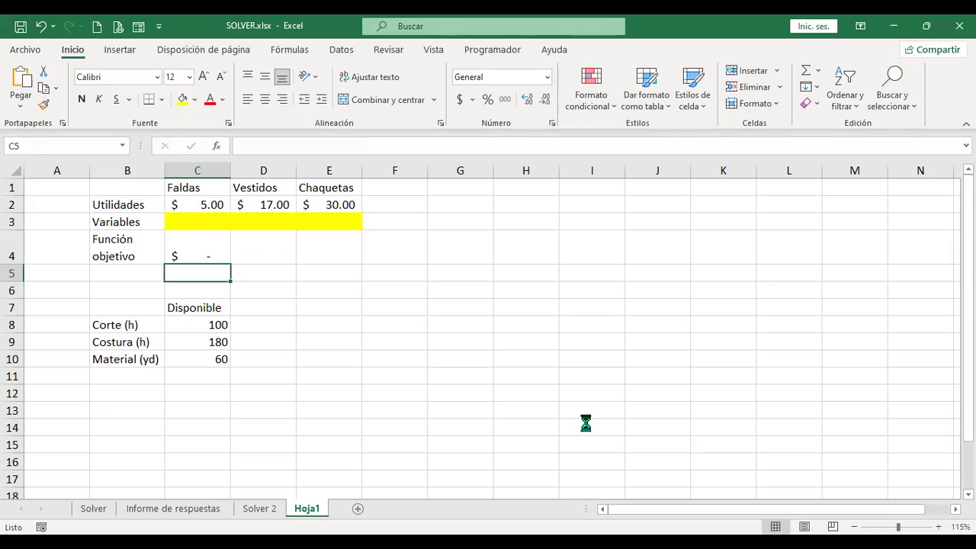